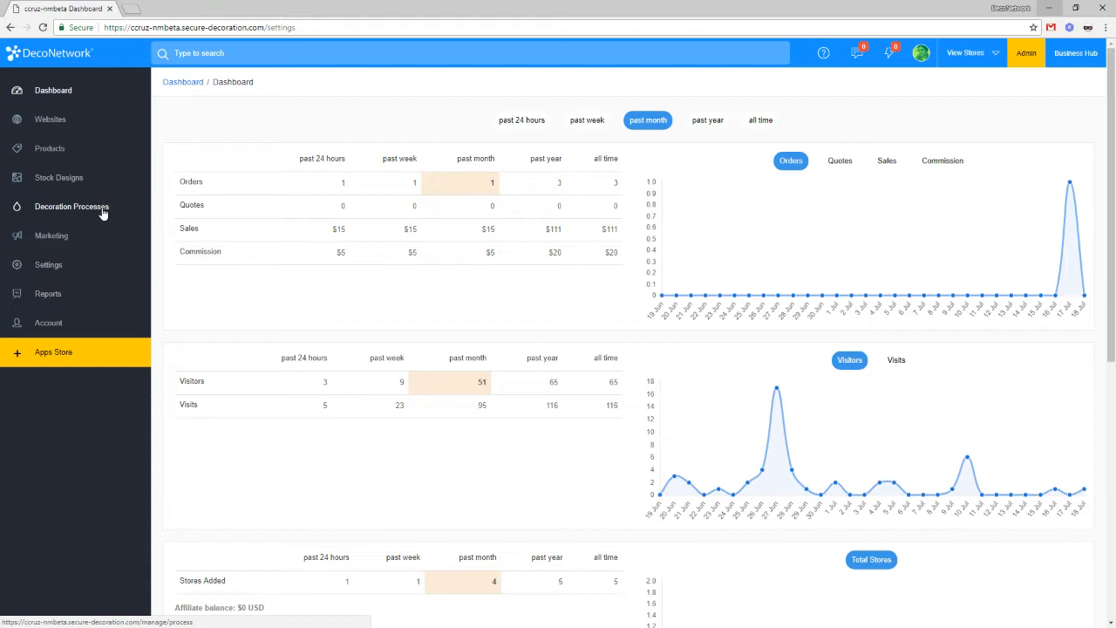
Step: Open the Decoration Pricing settings within the decoration processes
left_click(102, 213)
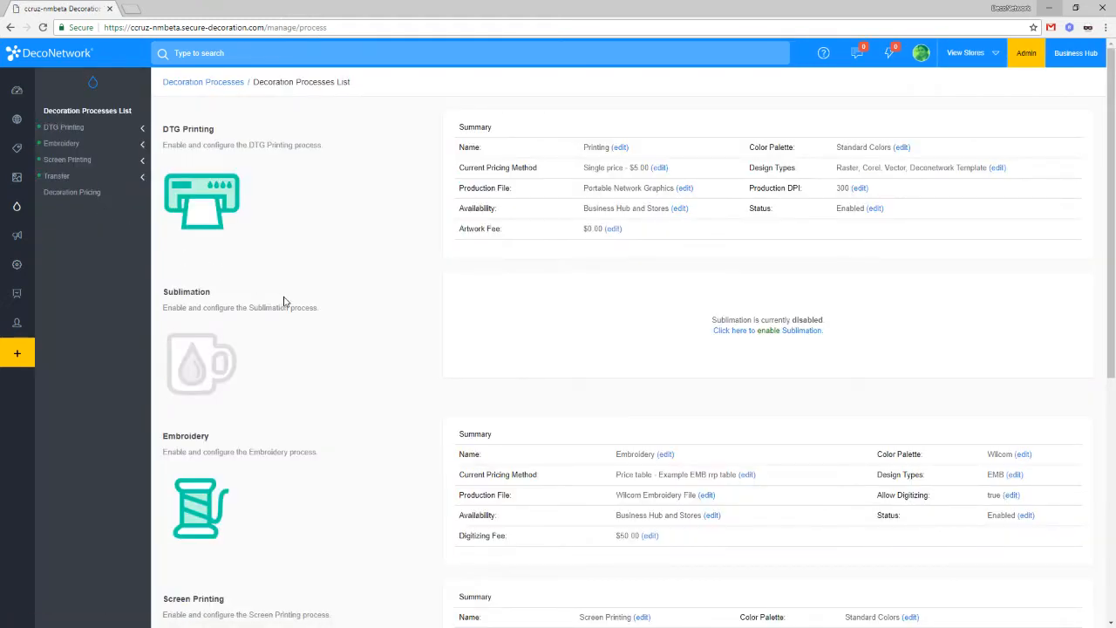
left_click(79, 196)
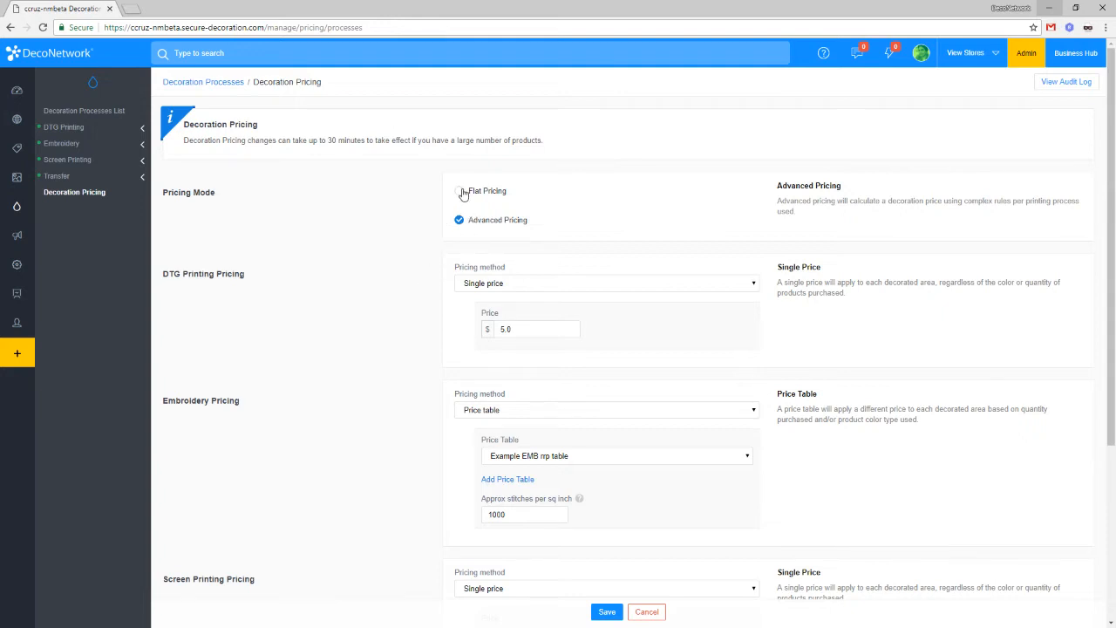
Step: Try the Flat Pricing mode for decorations and return the pricing mode to Advanced Pricing
left_click(463, 193)
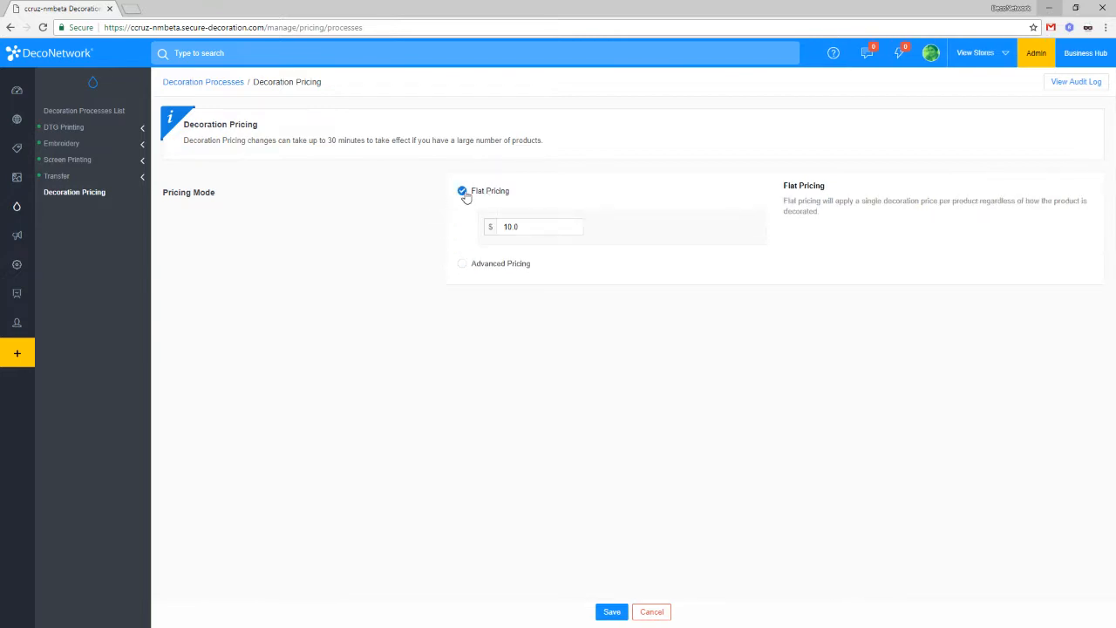
left_click_drag(556, 228, 478, 229)
left_click(535, 224)
left_click_drag(535, 224, 497, 225)
left_click(500, 264)
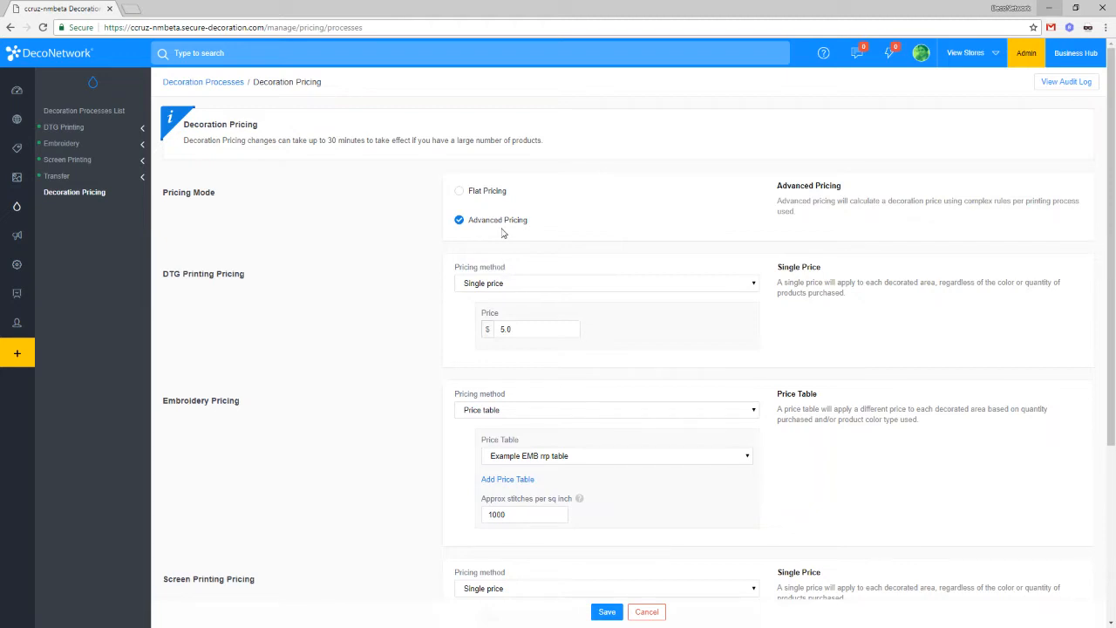
Step: Choose Price table as the pricing method for DTG Printing, Screen Printing and Embroidery
left_click(512, 288)
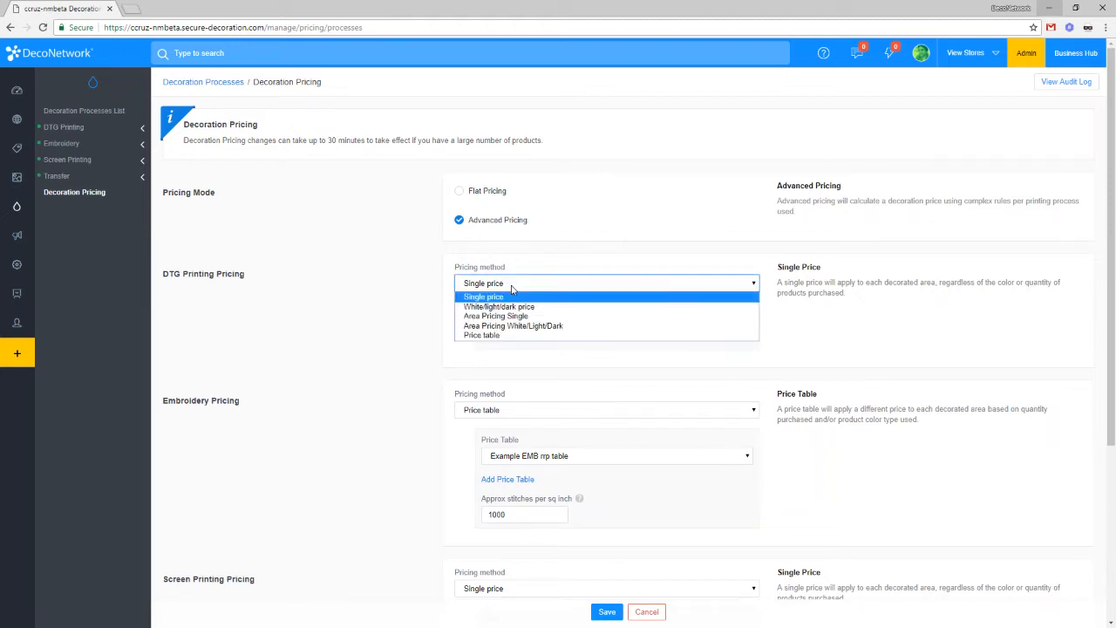
left_click(518, 337)
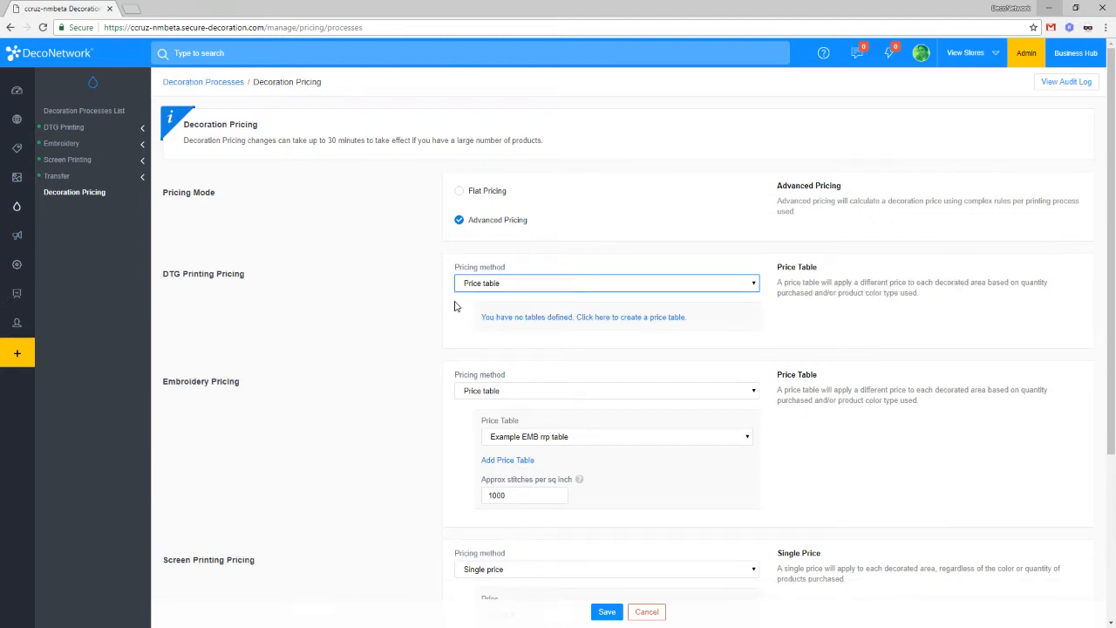
scroll(371, 304, "down", 1)
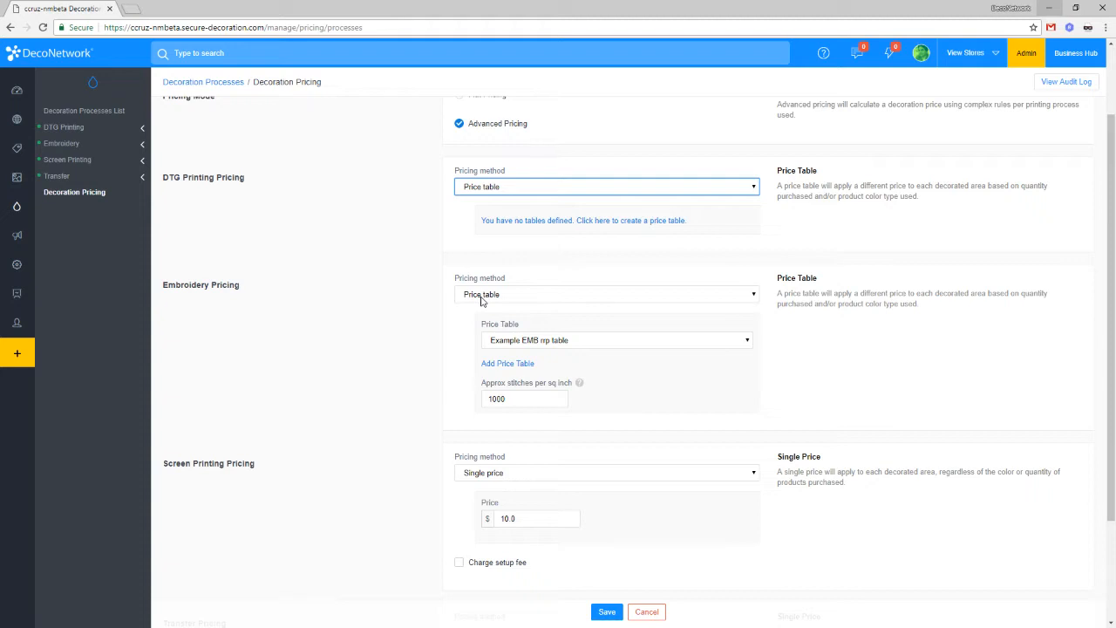
scroll(426, 427, "down", 1)
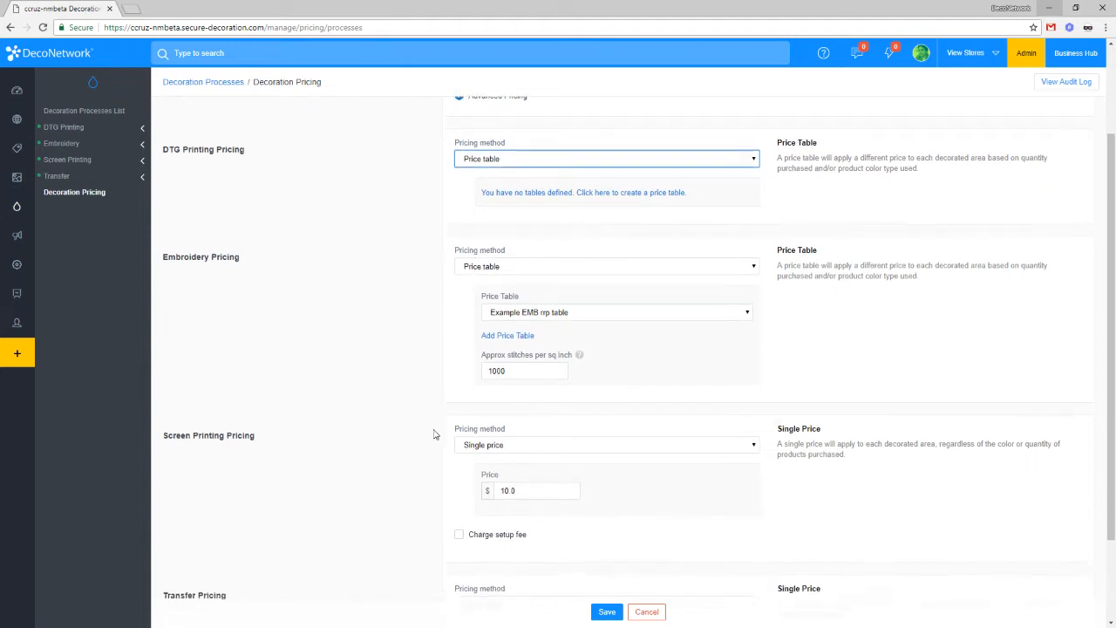
left_click(476, 435)
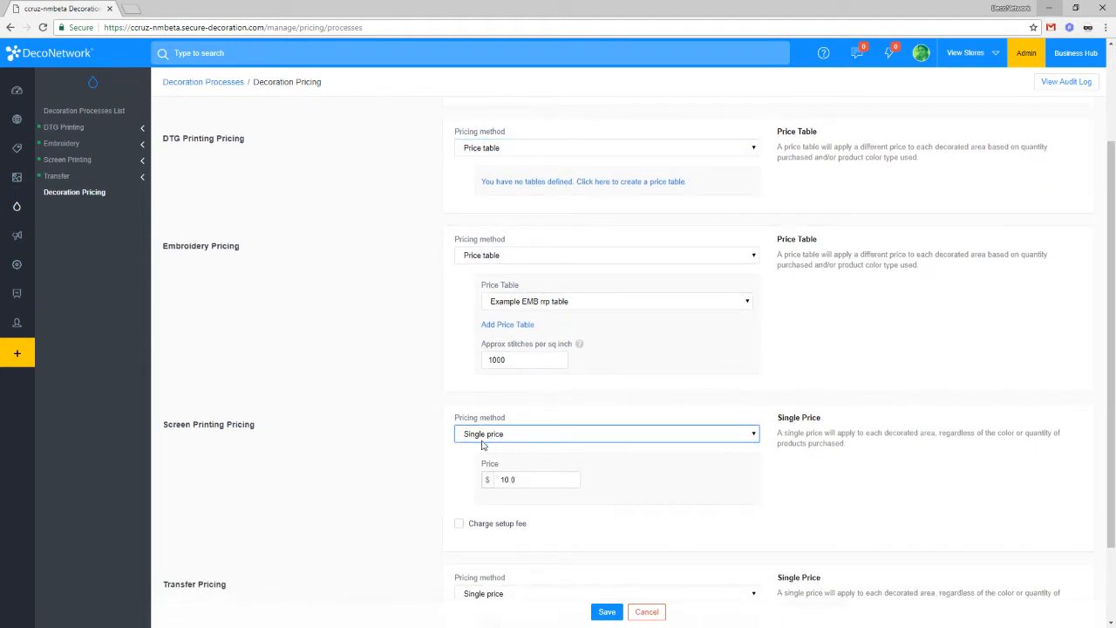
left_click(482, 442)
left_click(486, 486)
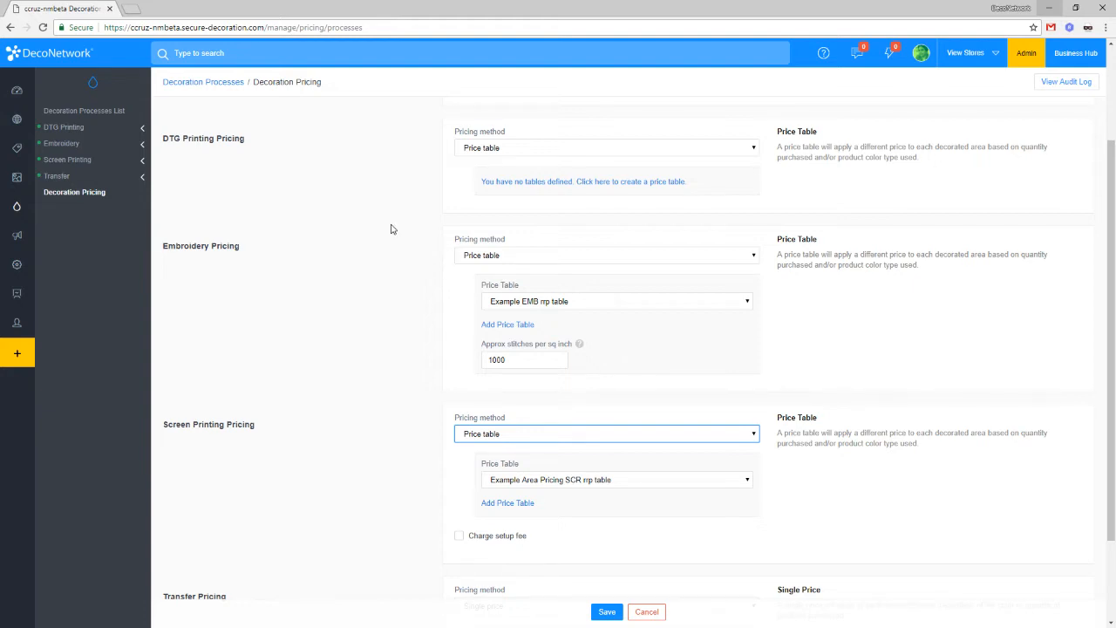
left_click(472, 259)
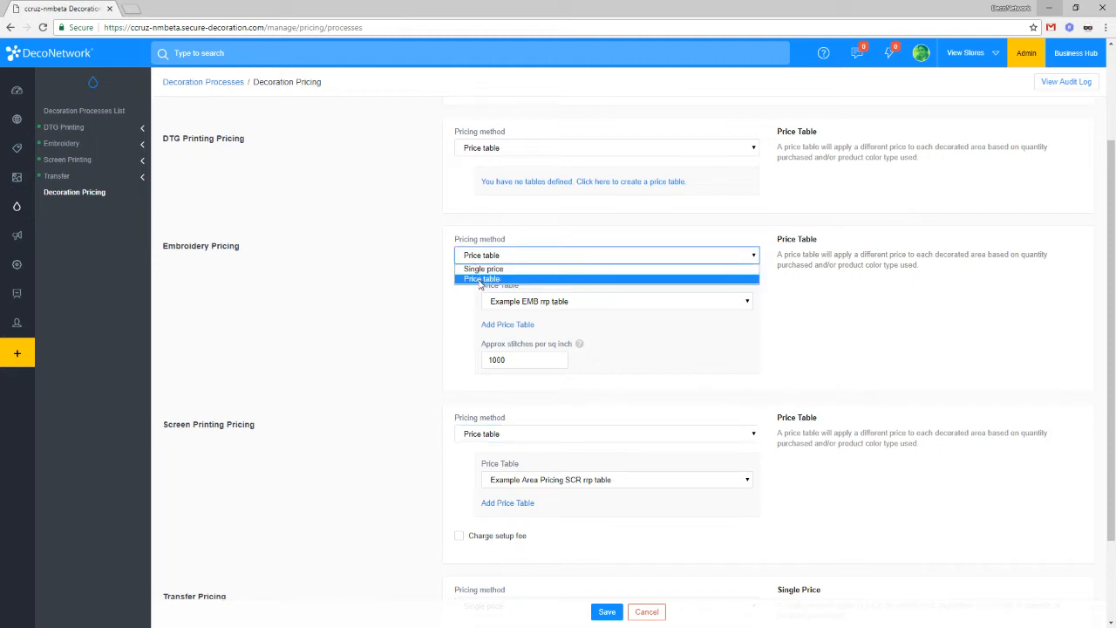
left_click(478, 279)
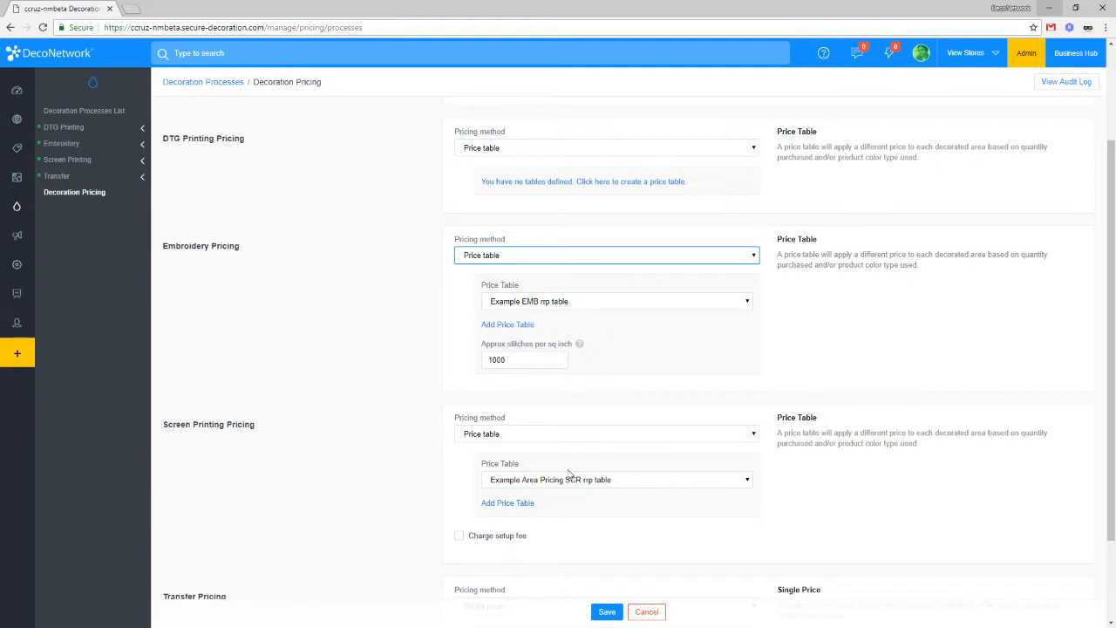
Step: Open the Ladies' 5 oz., HD Cotton T-Shirt from the product list
left_click(29, 155)
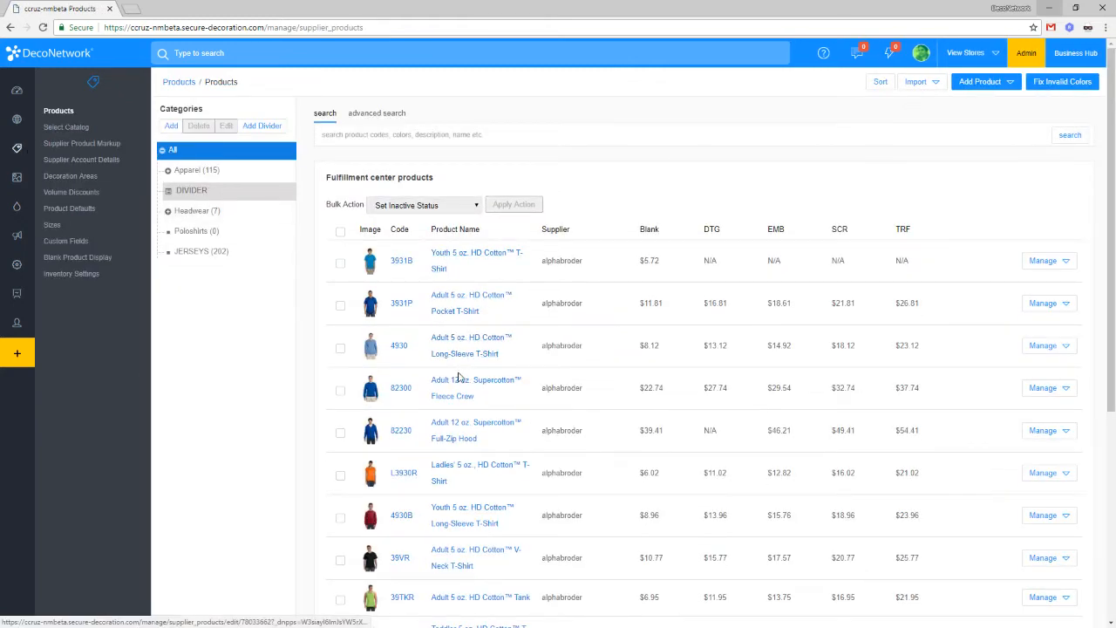
left_click(475, 471)
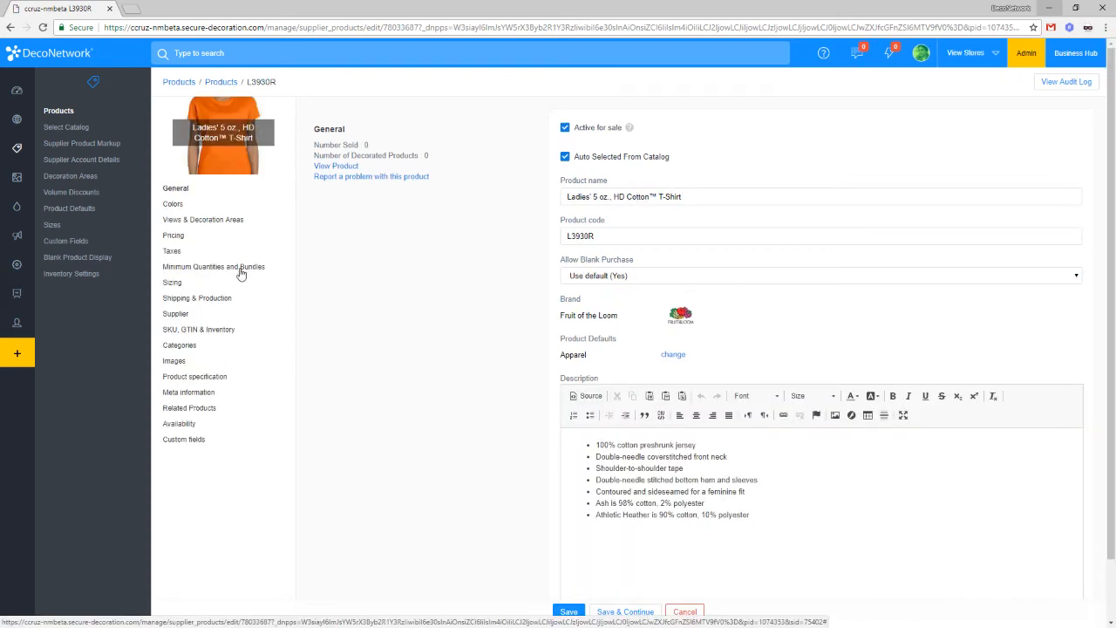
Step: Open the Product Defaults list and examine which product types are system types
left_click(103, 211)
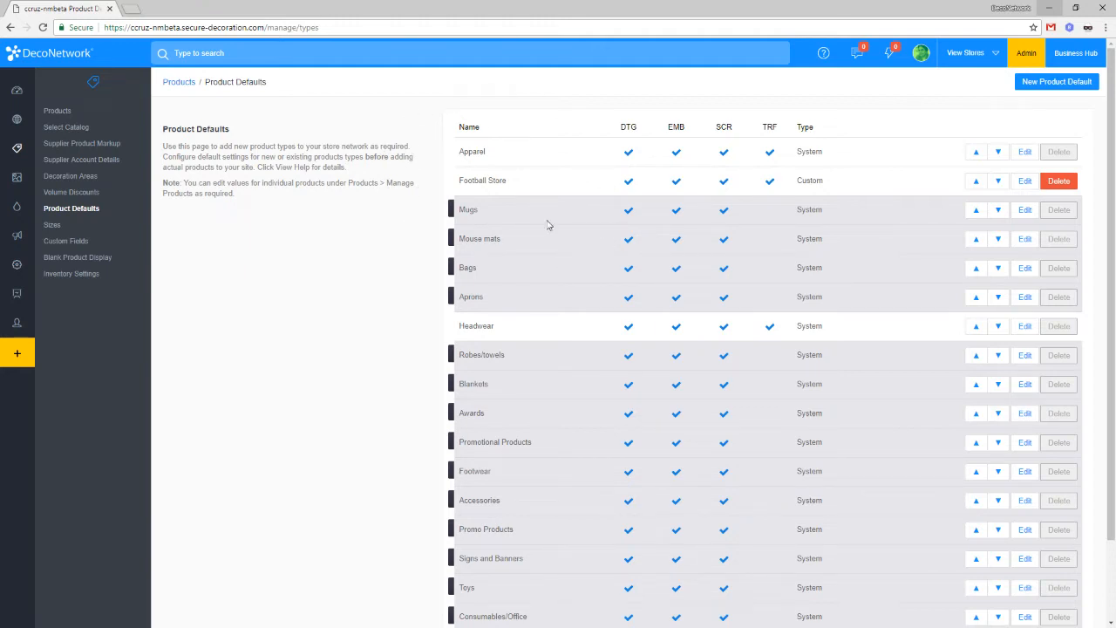
double_click(804, 154)
double_click(801, 210)
left_click_drag(827, 233, 843, 326)
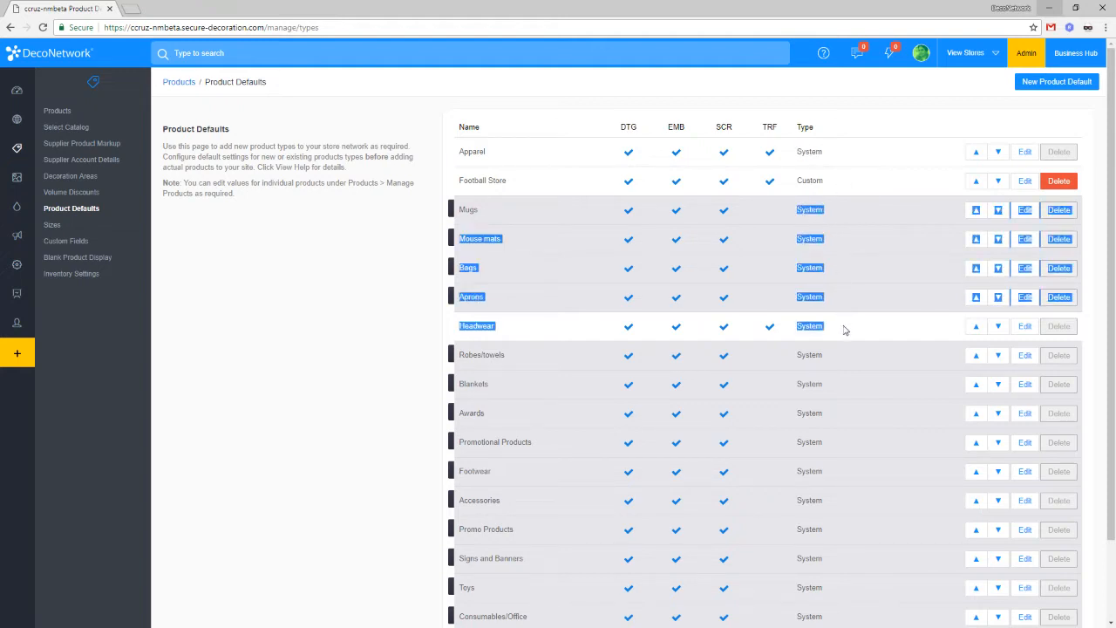
left_click(837, 333)
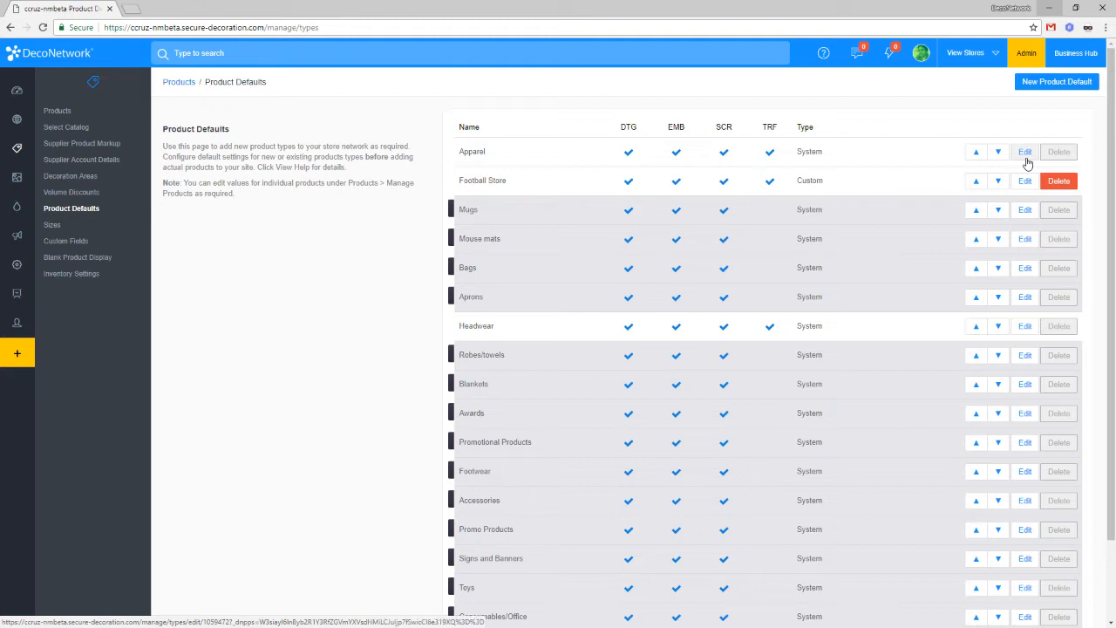
Step: Open the decoration pricing settings of the Apparel product default
double_click(465, 153)
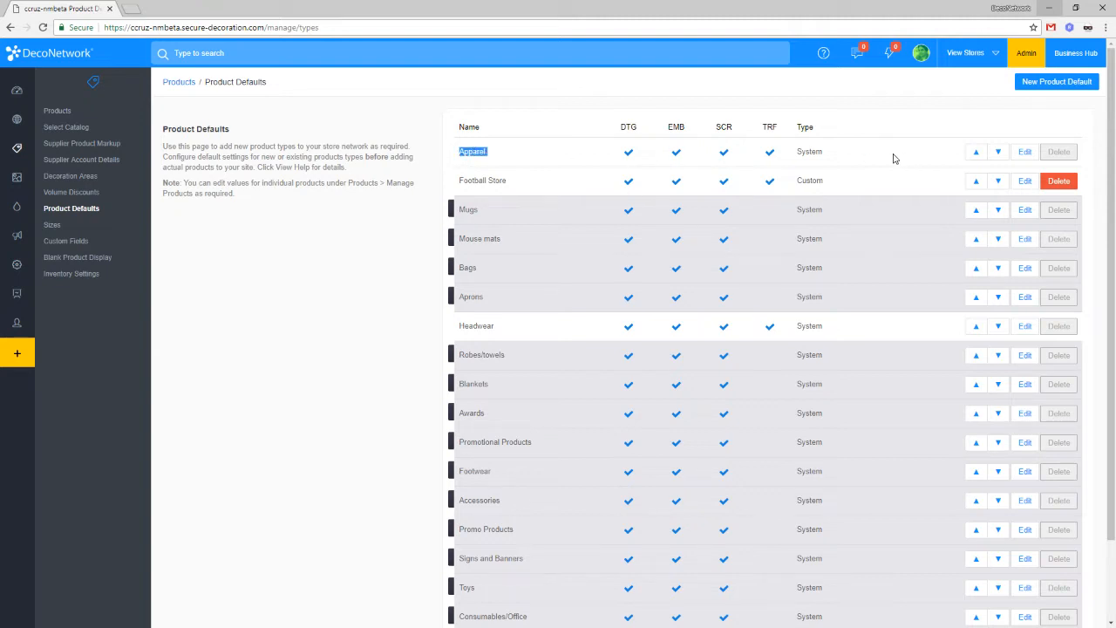
left_click(1025, 152)
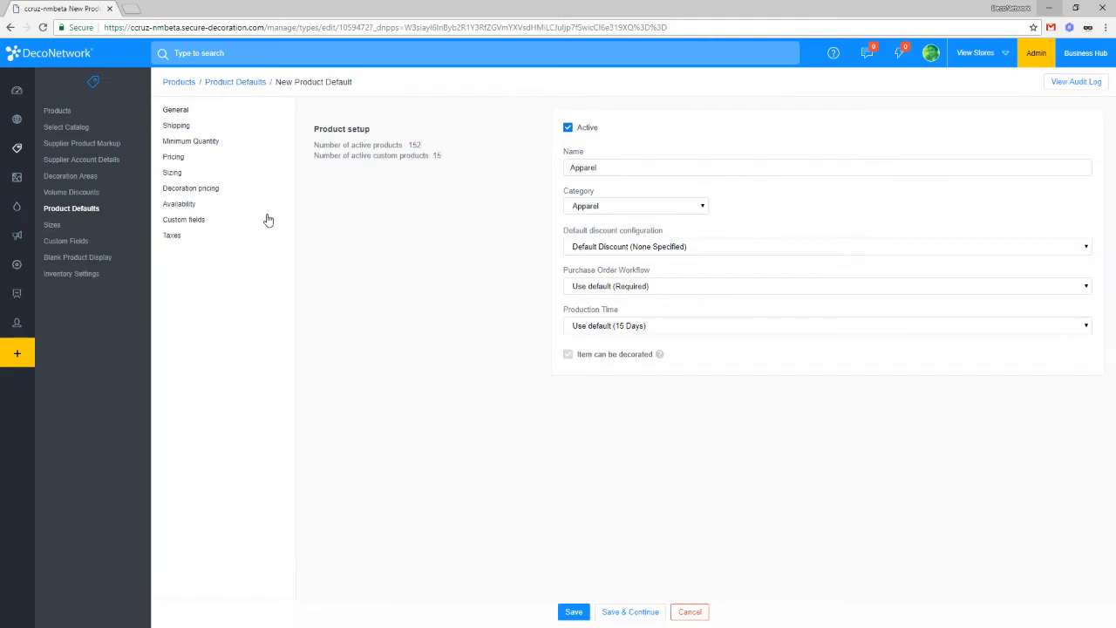
left_click(207, 189)
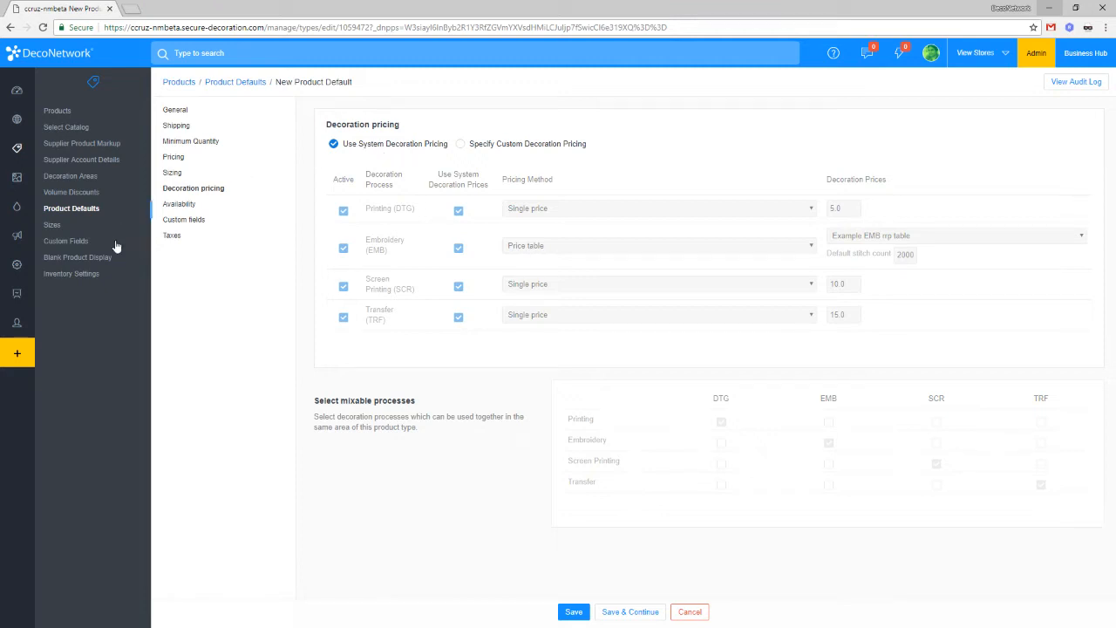
Step: Specify custom decoration pricing for Apparel and stop using system decoration prices for Printing (DTG) and Embroidery (EMB)
mouse_move(34, 213)
left_click(520, 146)
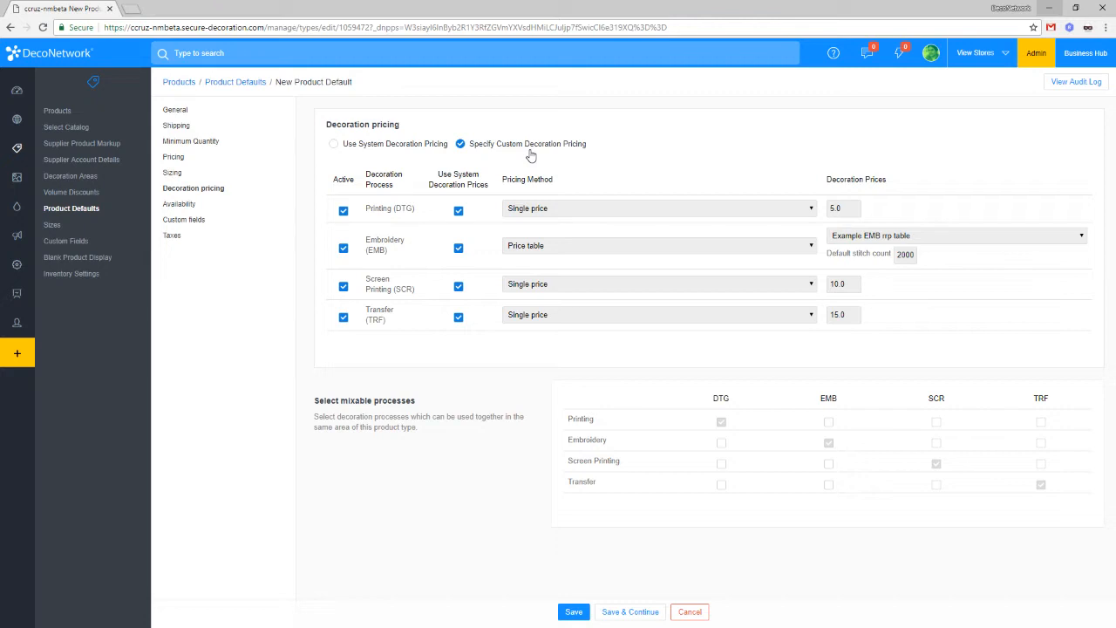
left_click(459, 211)
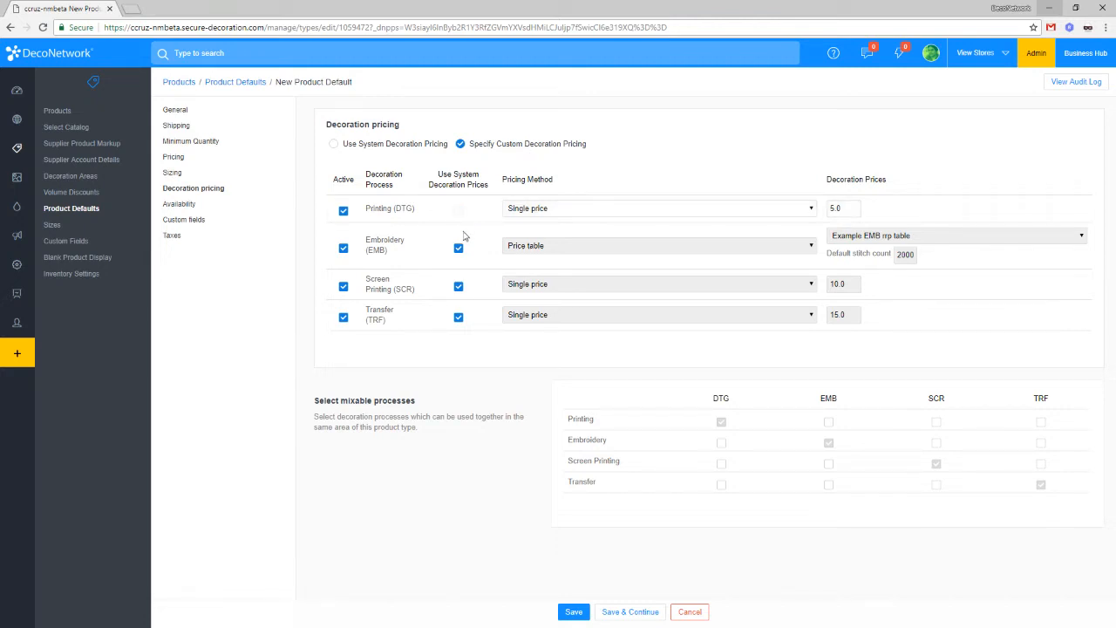
left_click(459, 247)
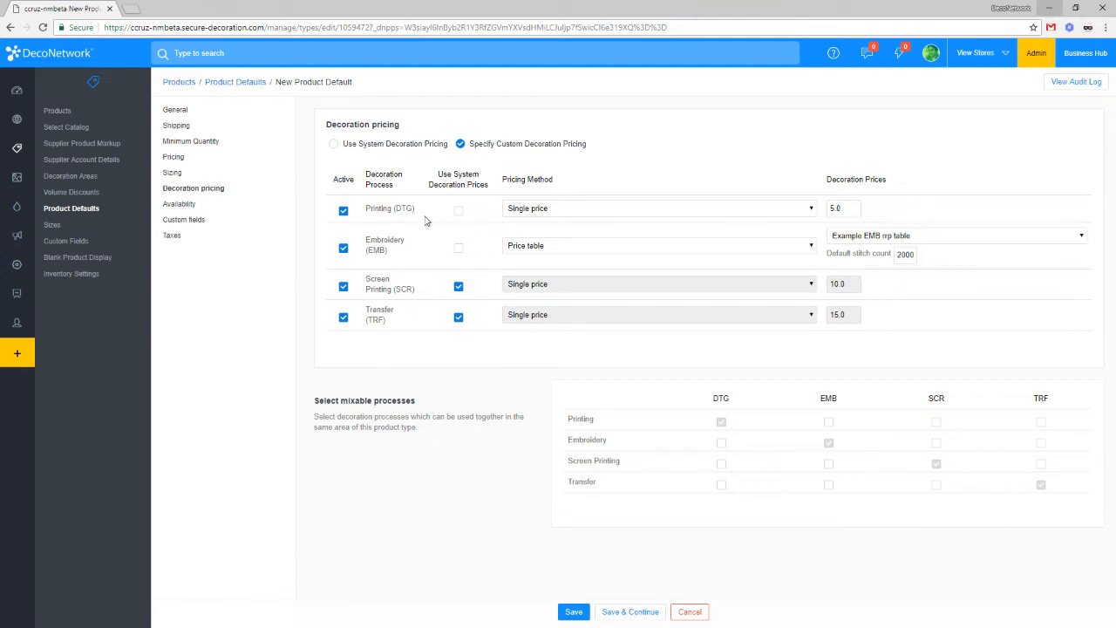
Step: Set the Apparel Printing (DTG) pricing method to Price table, trying Single price in between
left_click(571, 212)
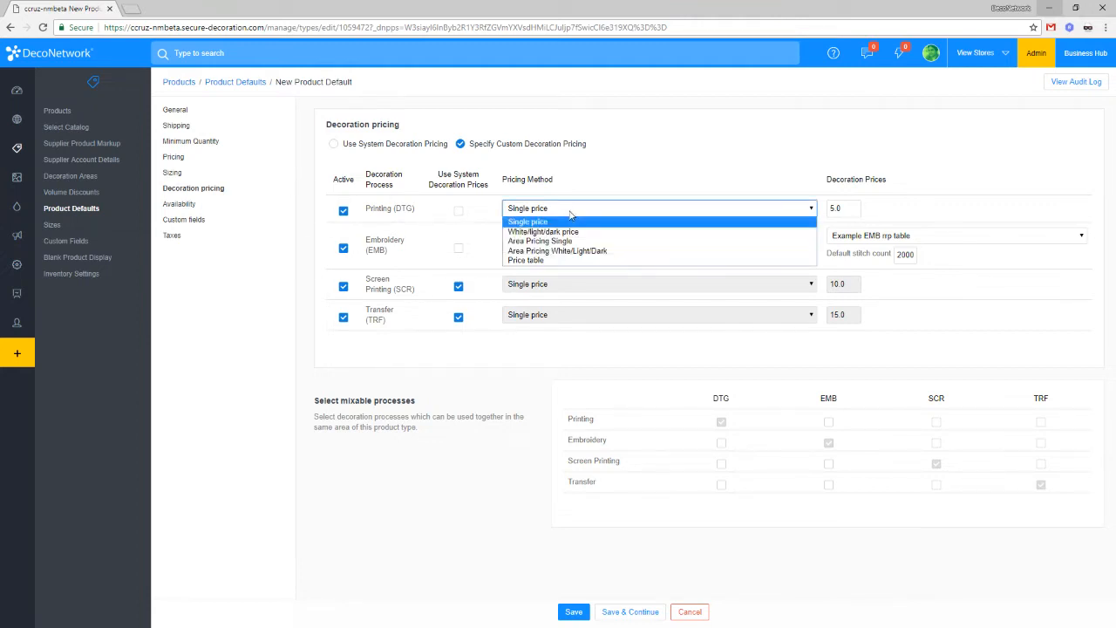
left_click(548, 260)
left_click(531, 207)
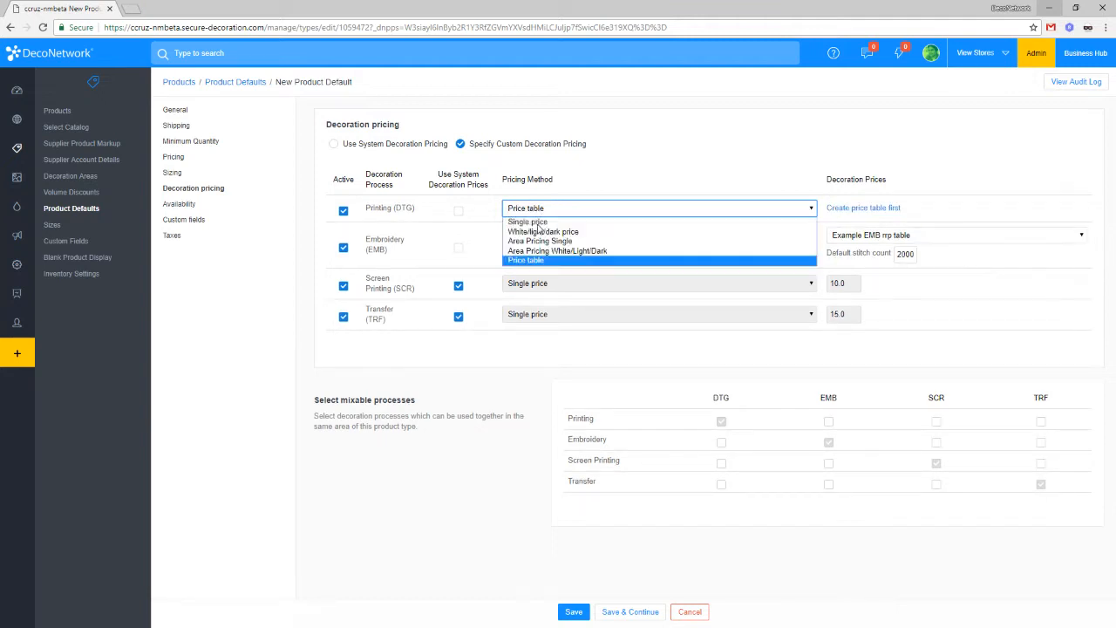
left_click(535, 223)
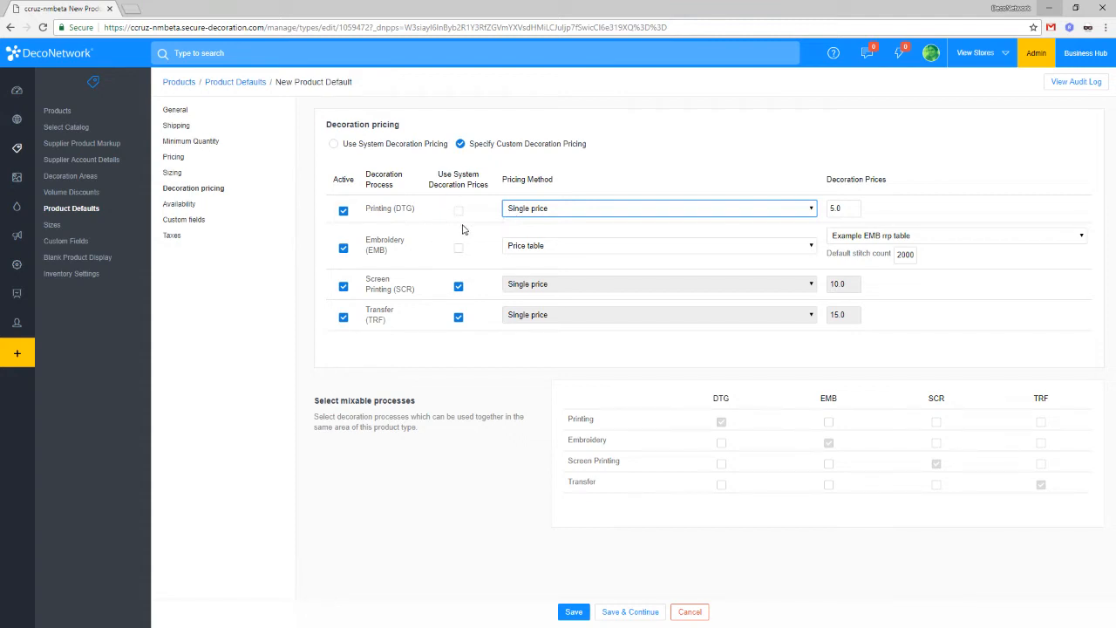
left_click(556, 210)
left_click(553, 260)
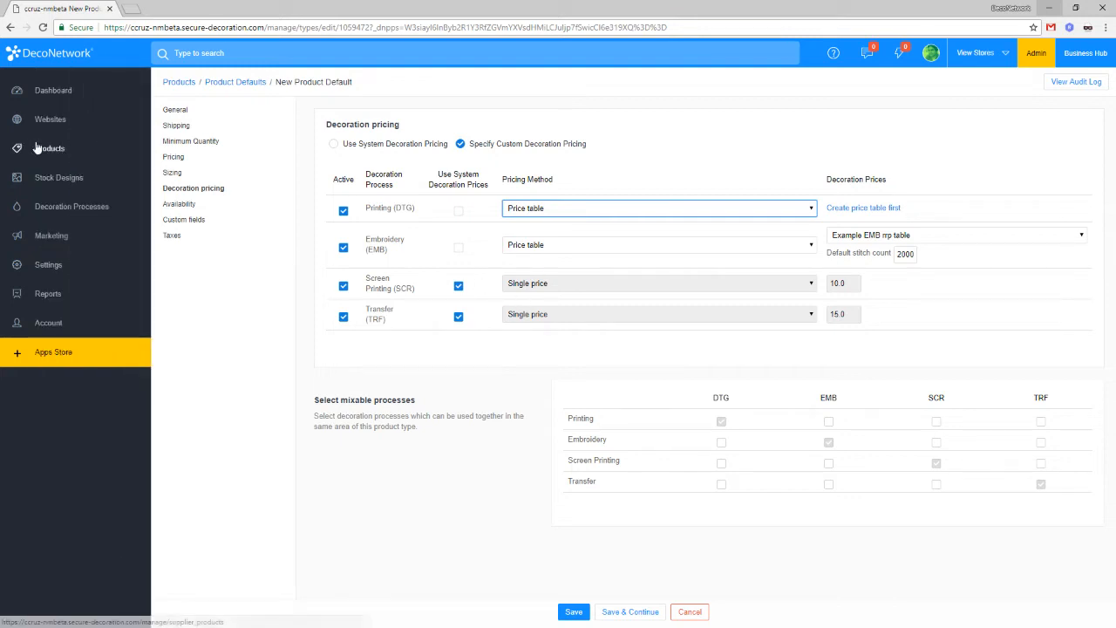
Step: Open the Ladies' 5 oz., HD Cotton T-Shirt, check its views and decoration areas, and go to its pricing
left_click(90, 113)
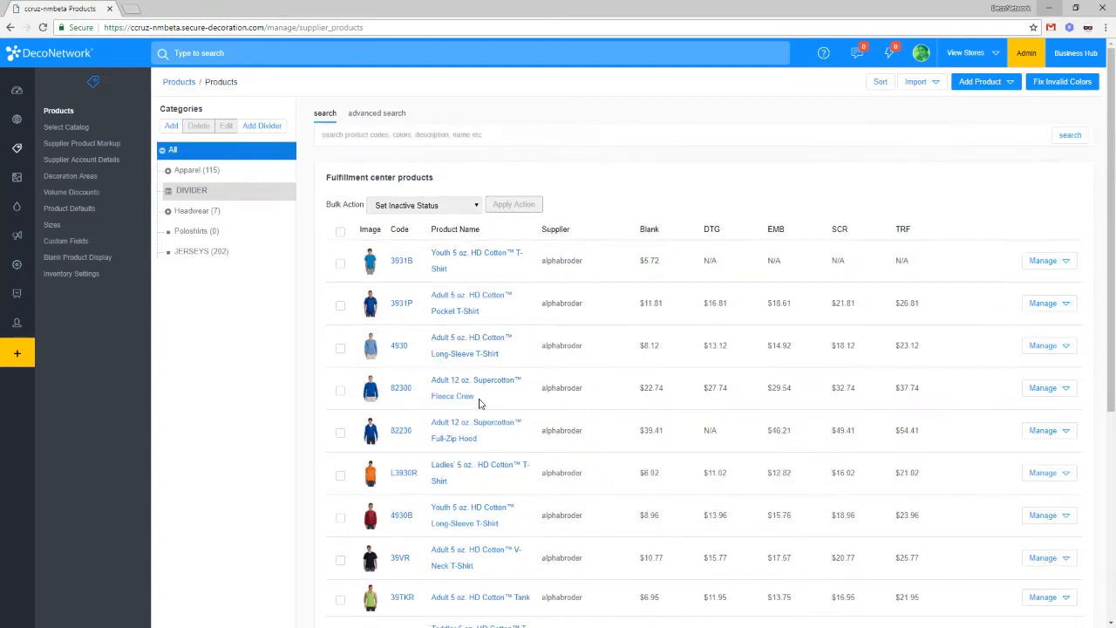
left_click(474, 473)
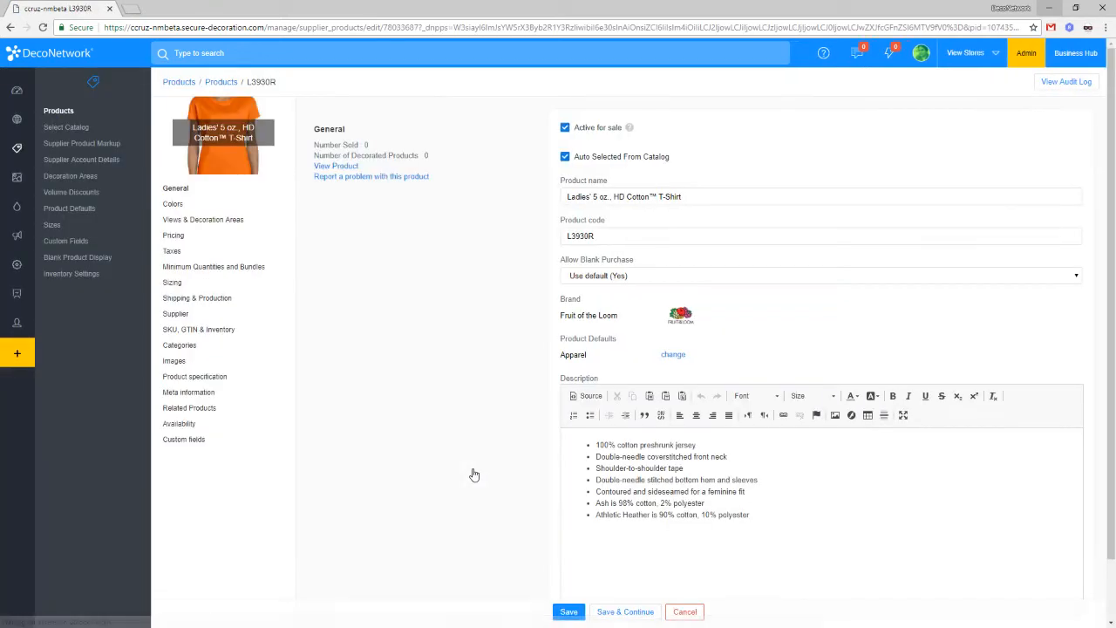
left_click(213, 223)
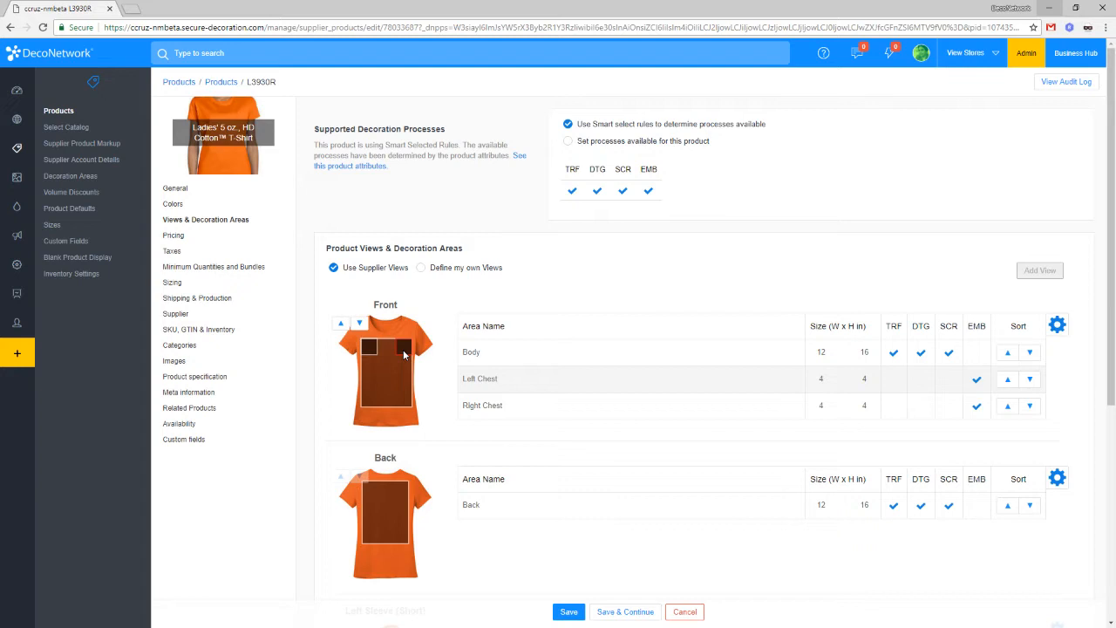
left_click(200, 238)
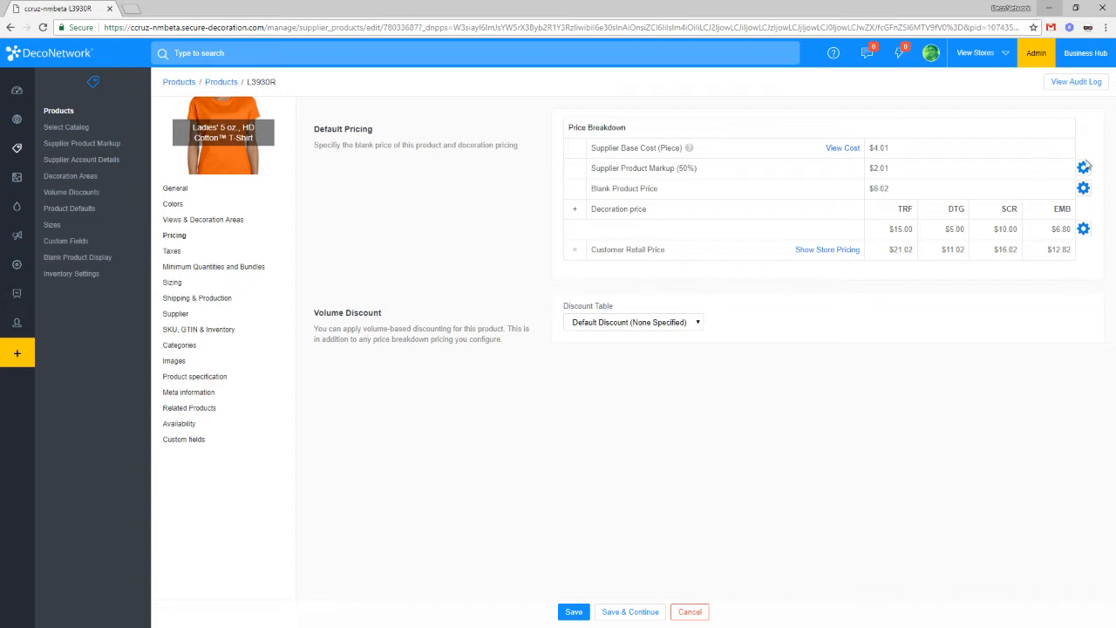
Step: Switch the T-shirt to custom decoration pricing (Advanced) and open its decoration prices for editing
left_click(1083, 229)
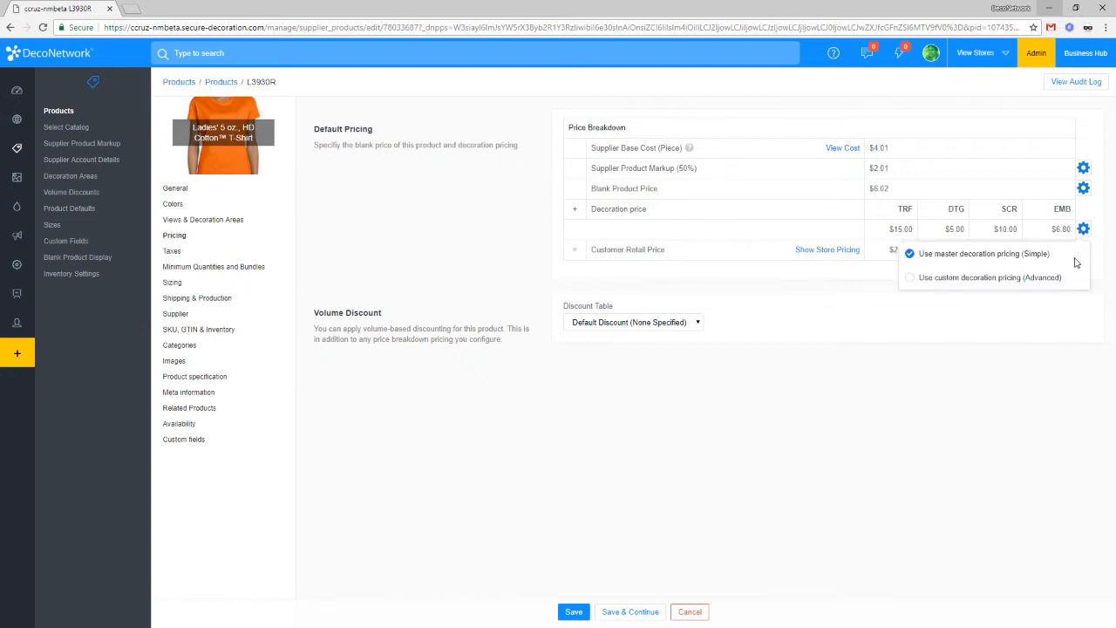
left_click(977, 279)
left_click(849, 230)
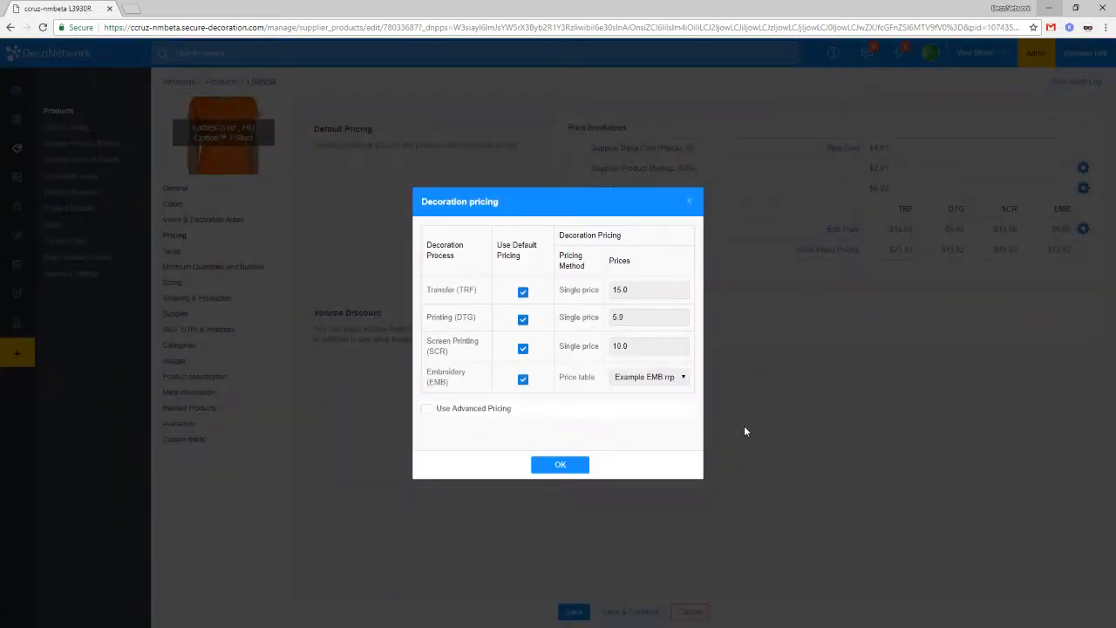
Step: Try a custom Printing (DTG) price of 20 and return Transfer (TRF) and Printing (DTG) to default pricing
left_click(523, 292)
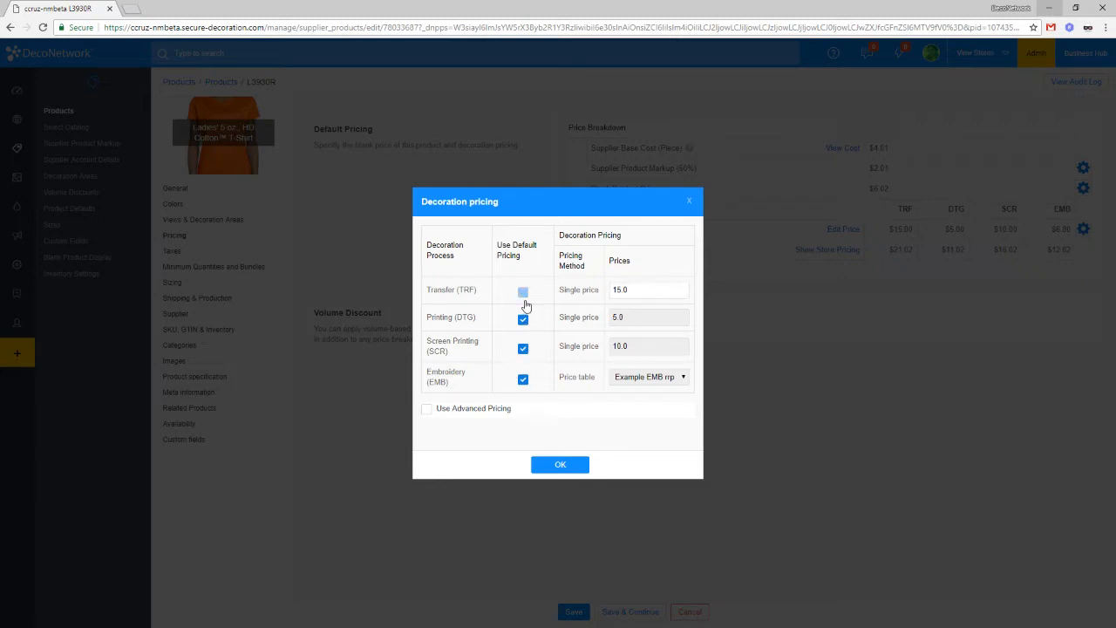
left_click(524, 319)
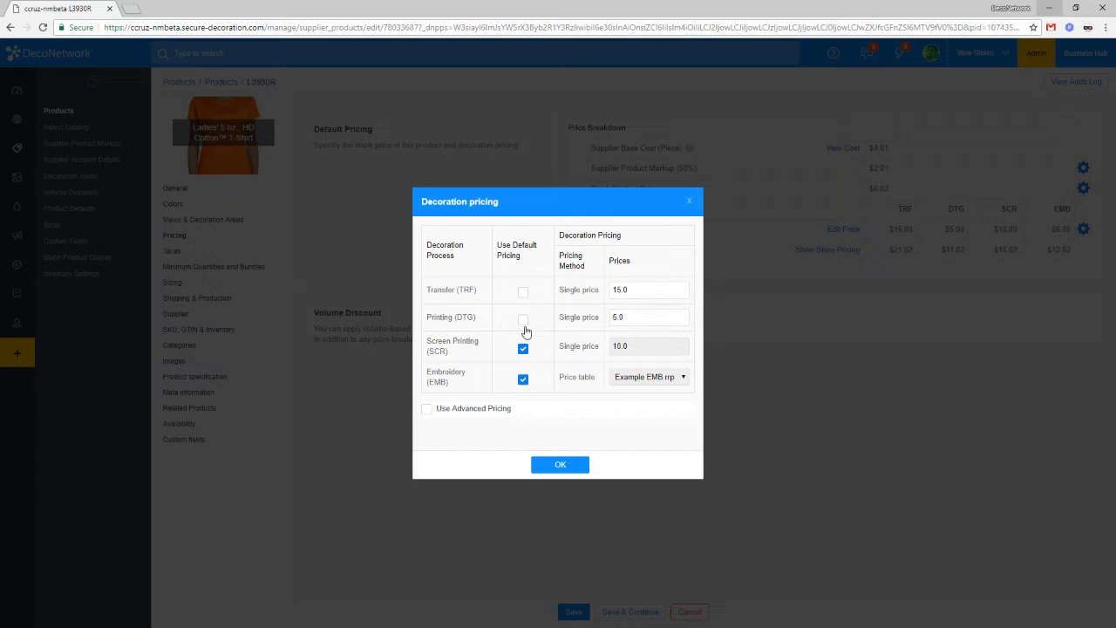
left_click(524, 292)
double_click(626, 318)
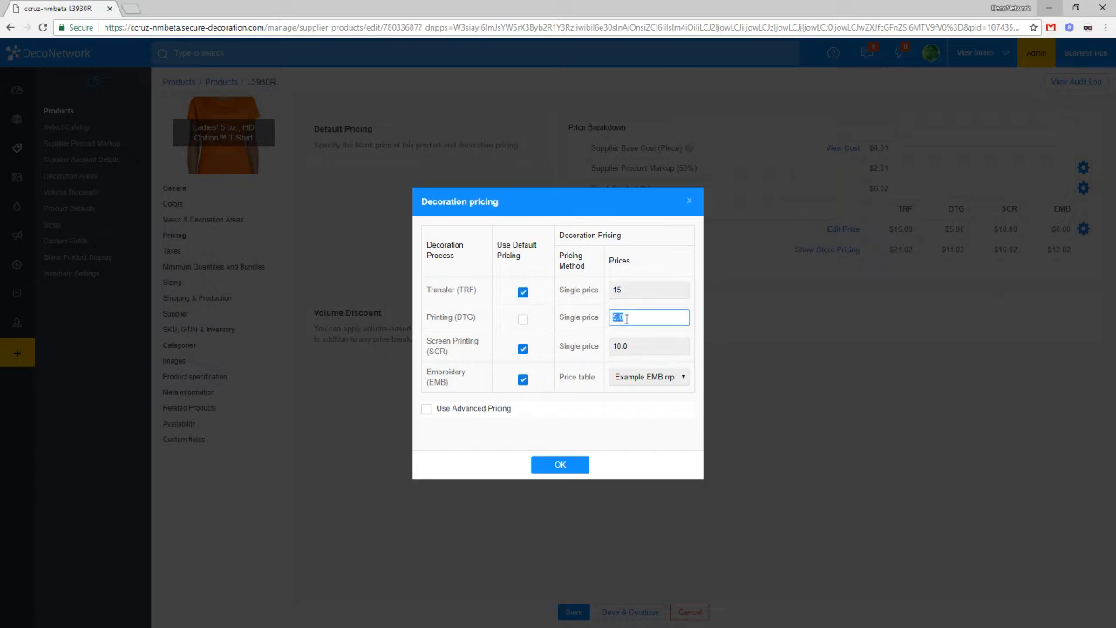
type("20")
left_click(524, 321)
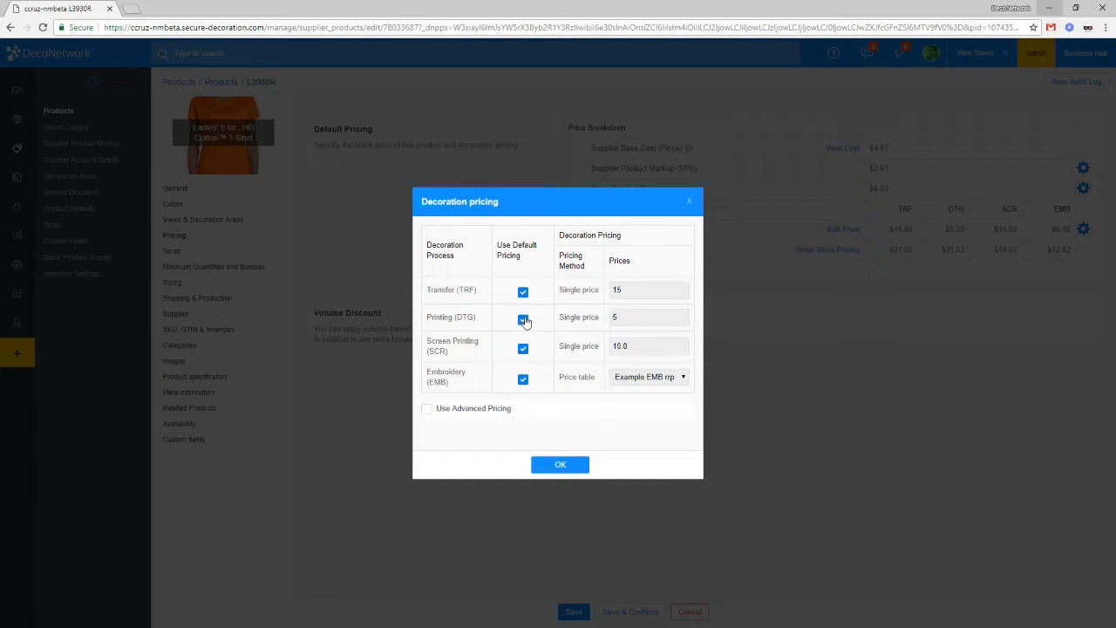
Step: Enable advanced pricing and override the default Screen Printing price of the front Body area with $20
left_click(457, 409)
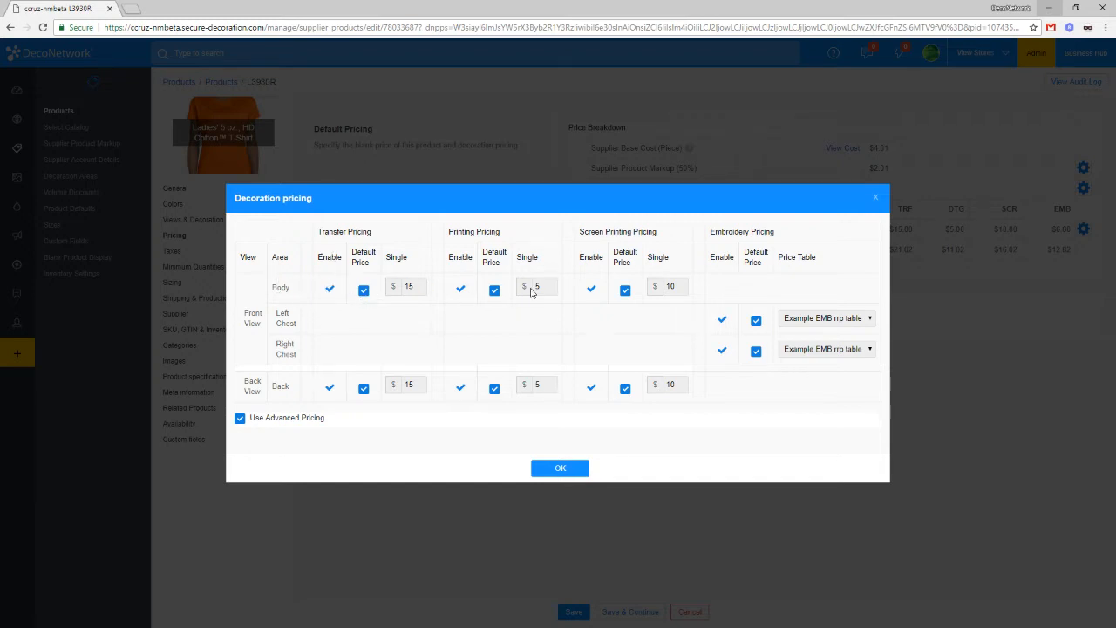
left_click(627, 293)
left_click(671, 286)
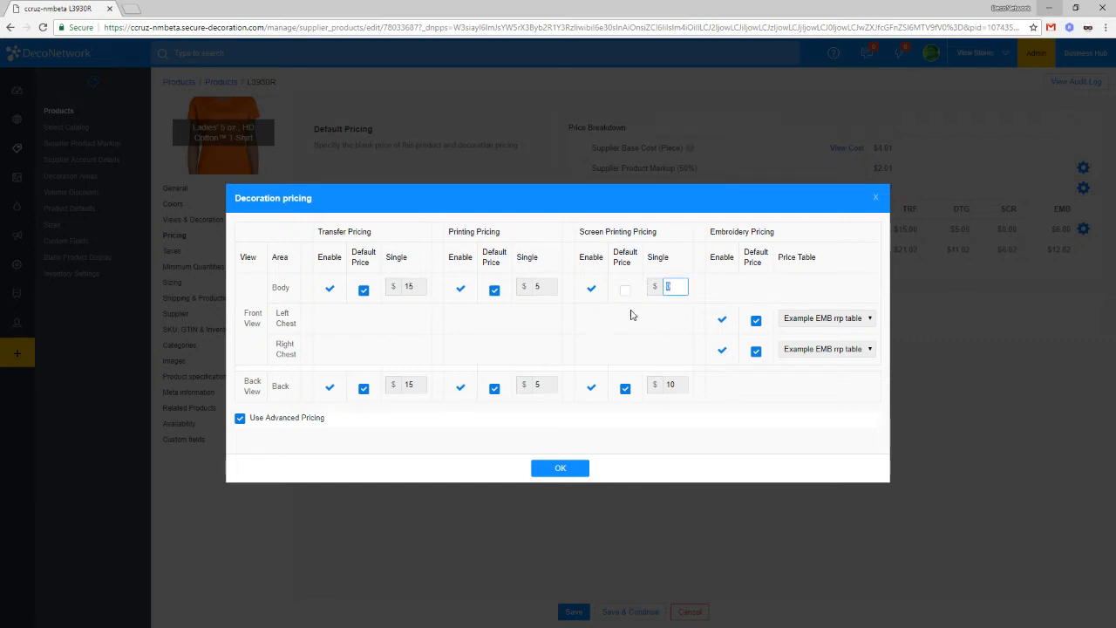
type("20")
left_click(682, 353)
Step: Override the default Screen Printing price of the Back area with $15 and accept the decoration pricing
left_click(625, 389)
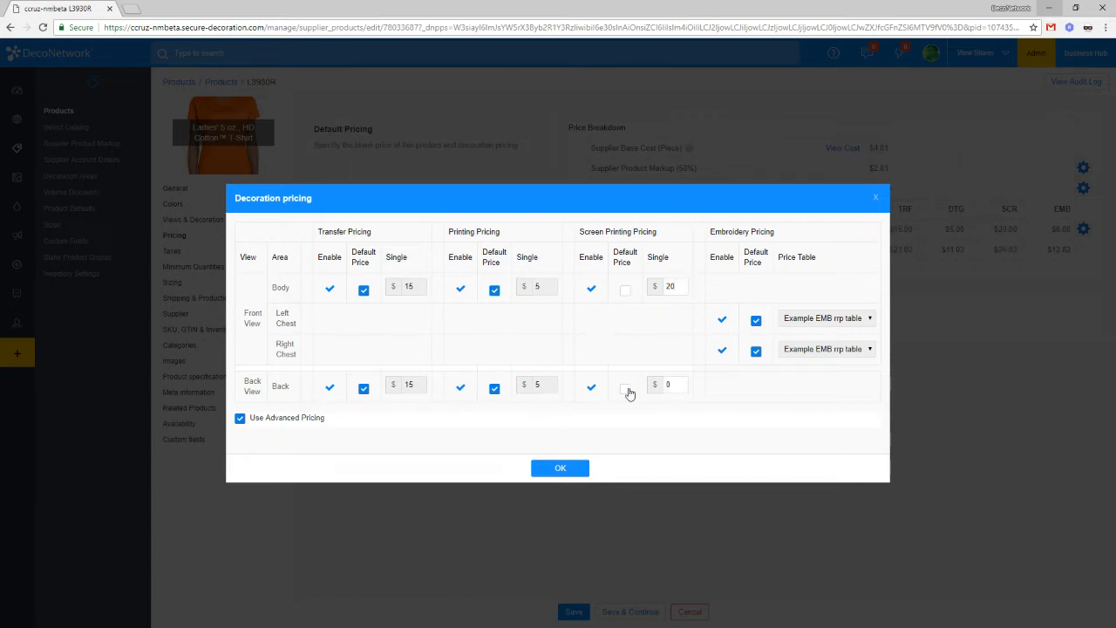
left_click(679, 384)
type("15")
left_click(648, 419)
left_click(561, 468)
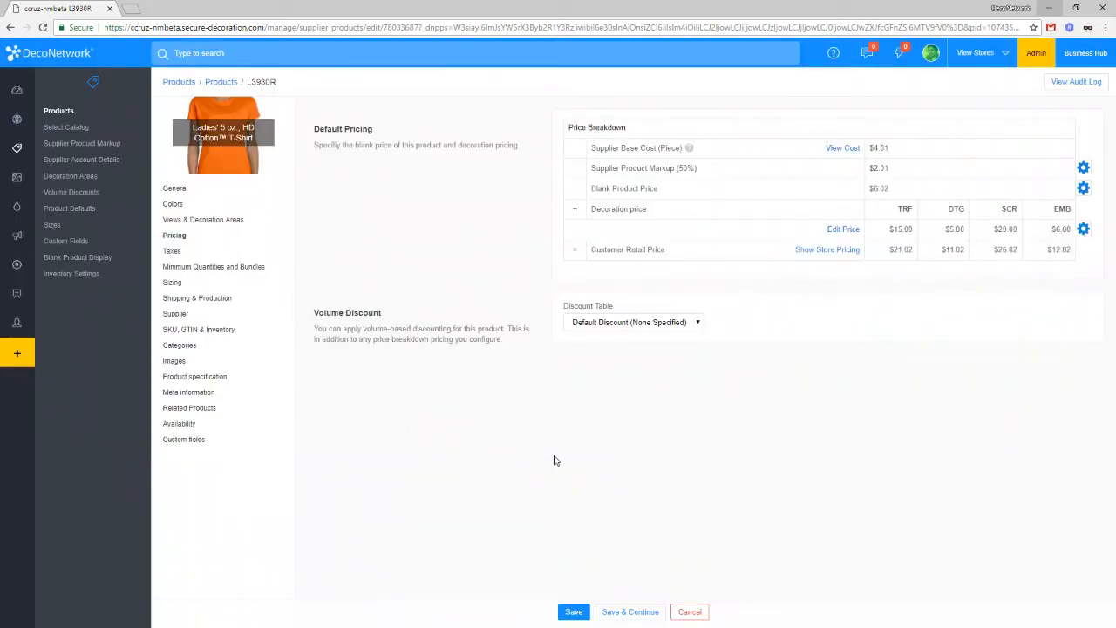
Step: Check the T-shirt's views and decoration areas, and start a new coupon in the marketing coupon codes
left_click(199, 225)
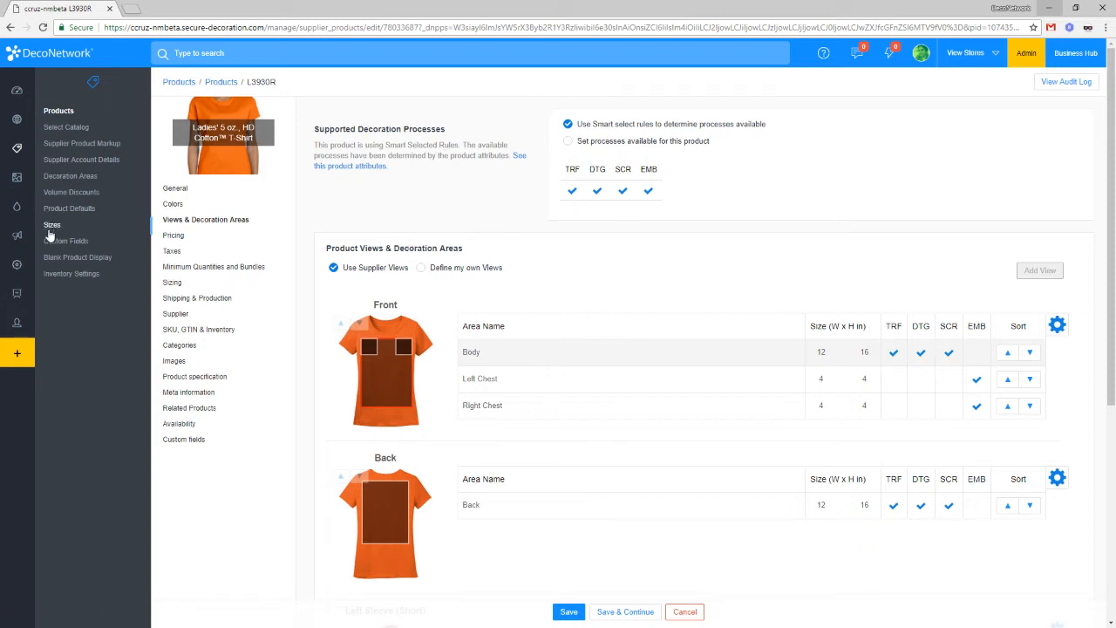
mouse_move(29, 276)
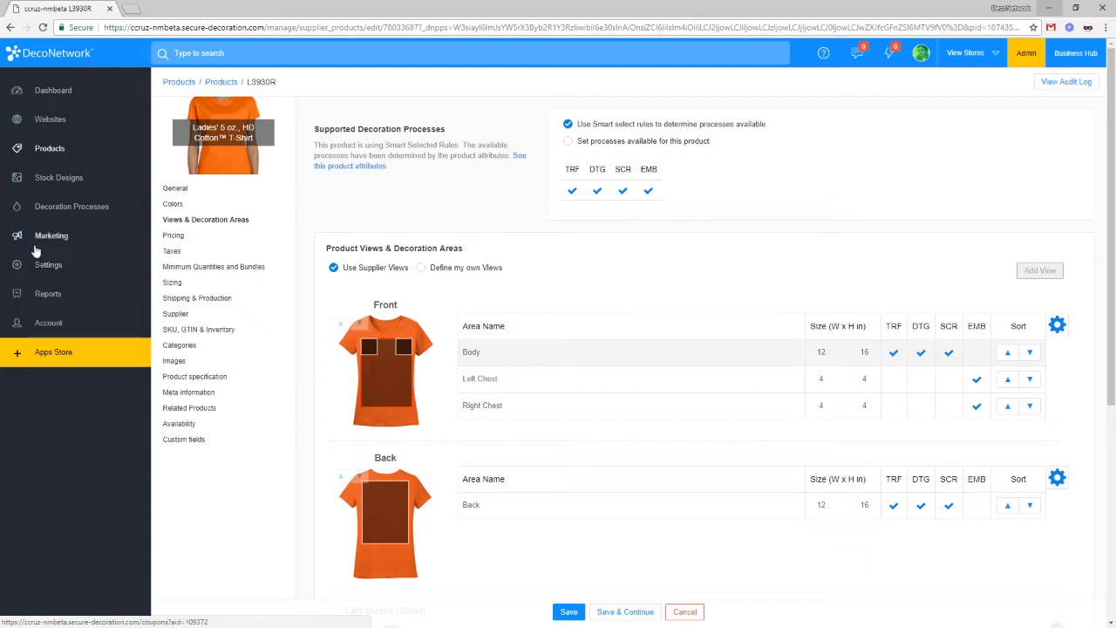
left_click(37, 249)
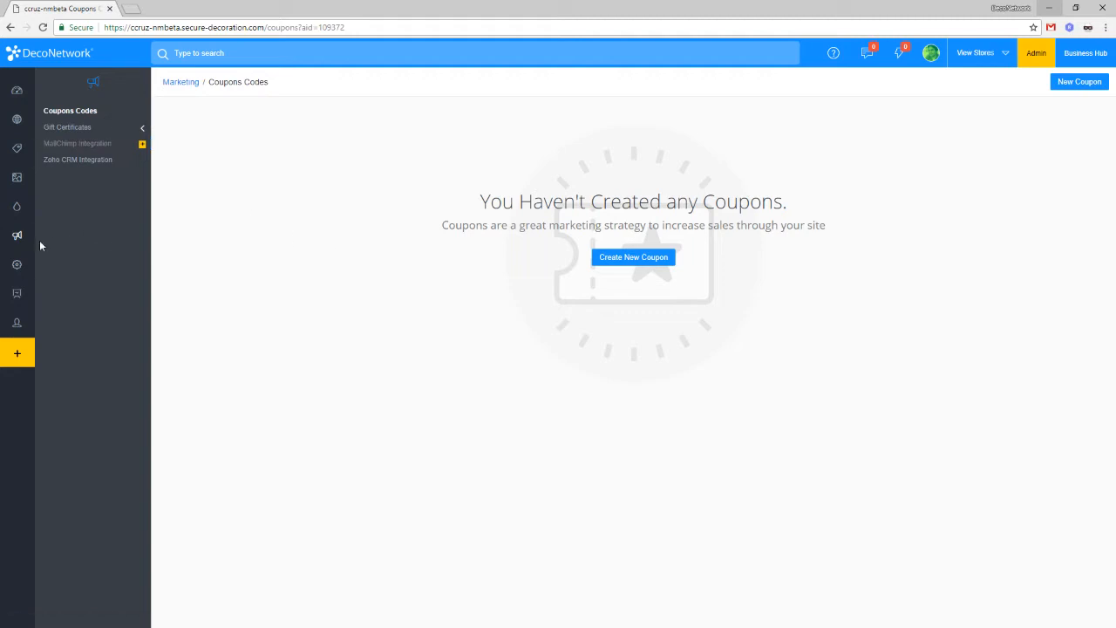
mouse_move(19, 237)
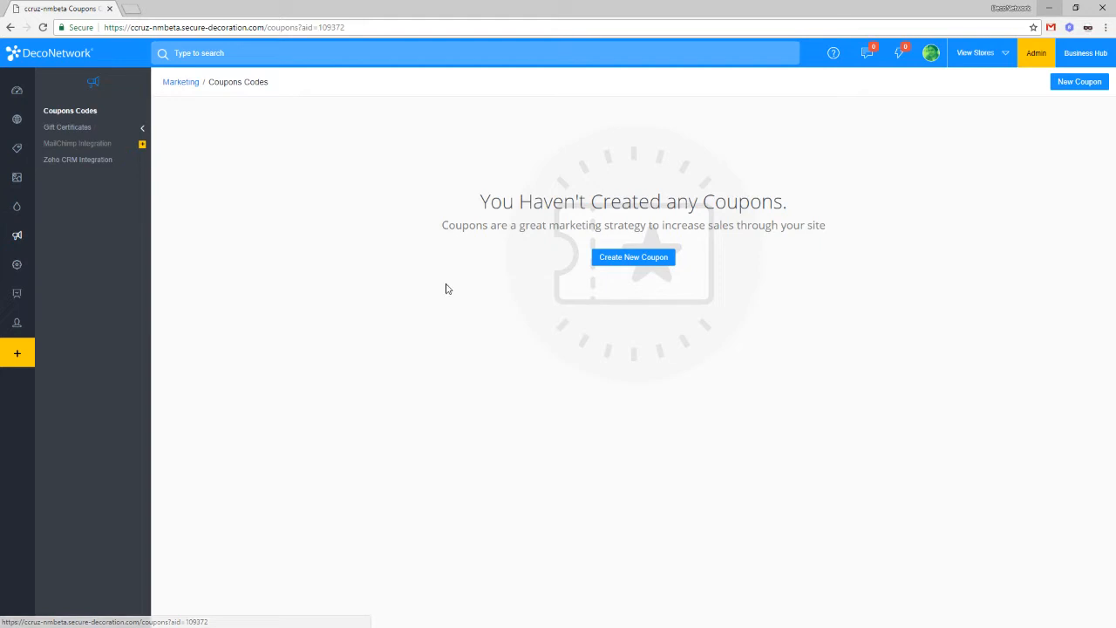
left_click(1073, 90)
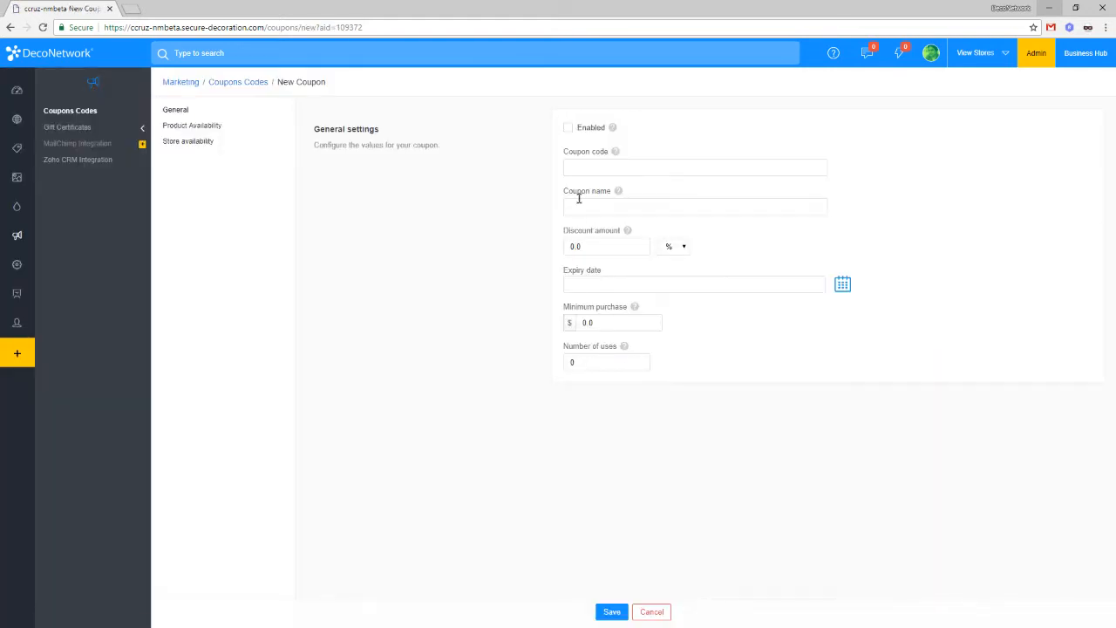
Step: Enable the coupon and enter 10OFF as both its code and its name
left_click(587, 138)
left_click(586, 169)
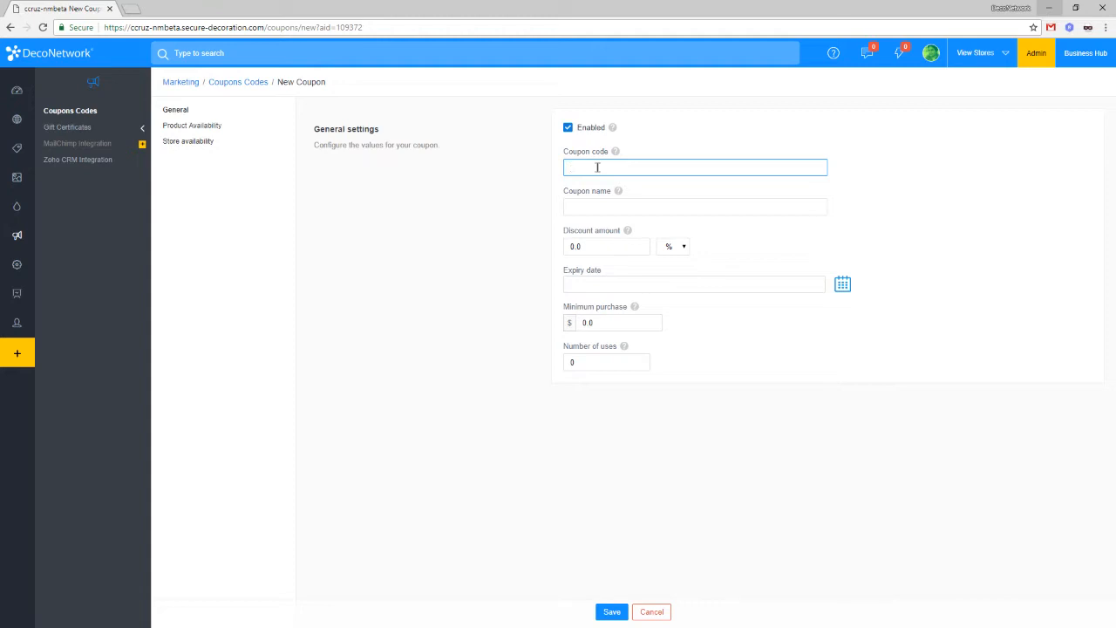
type("0OFF")
left_click(570, 207)
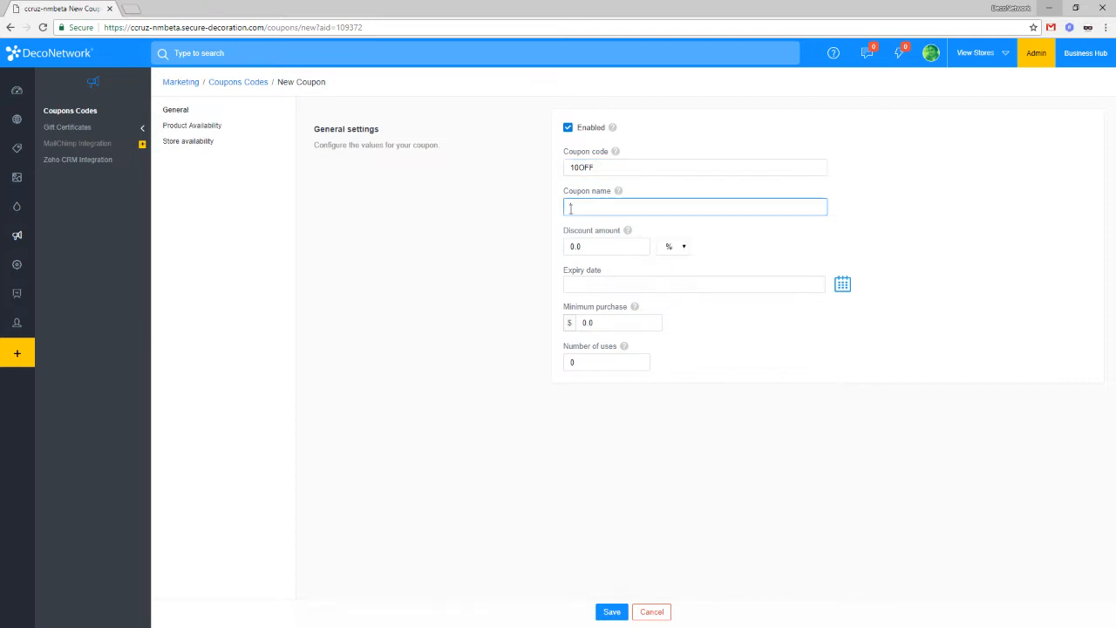
type("10OFF")
Step: Set the coupon's discount to 10% and its expiry date to August 31, 2018
left_click(611, 240)
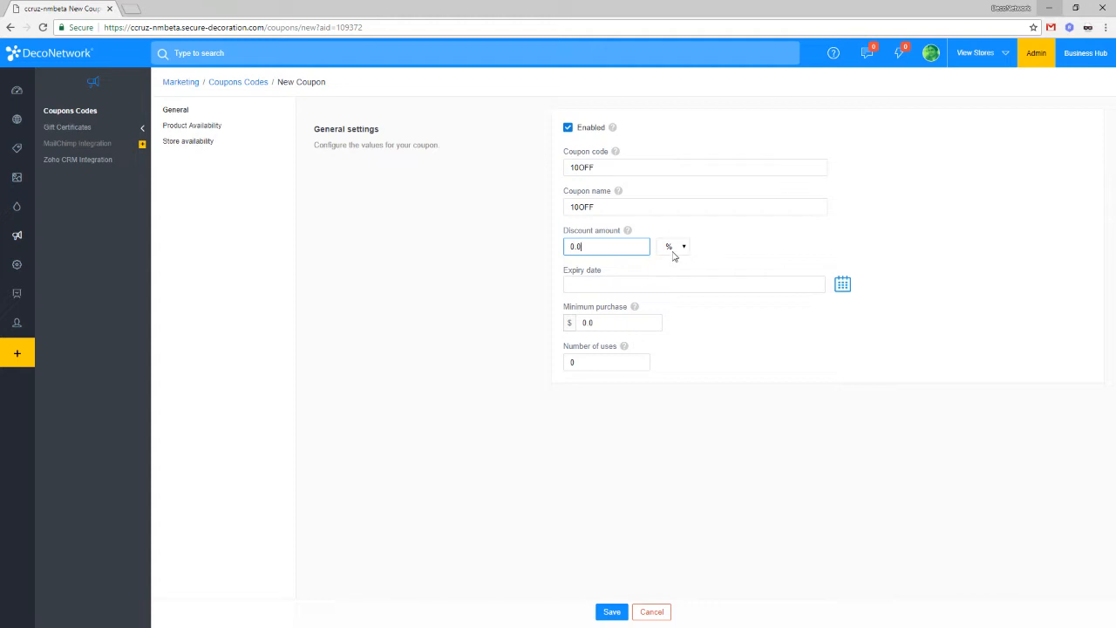
left_click_drag(619, 250, 504, 242)
type("10")
left_click(536, 277)
left_click(621, 286)
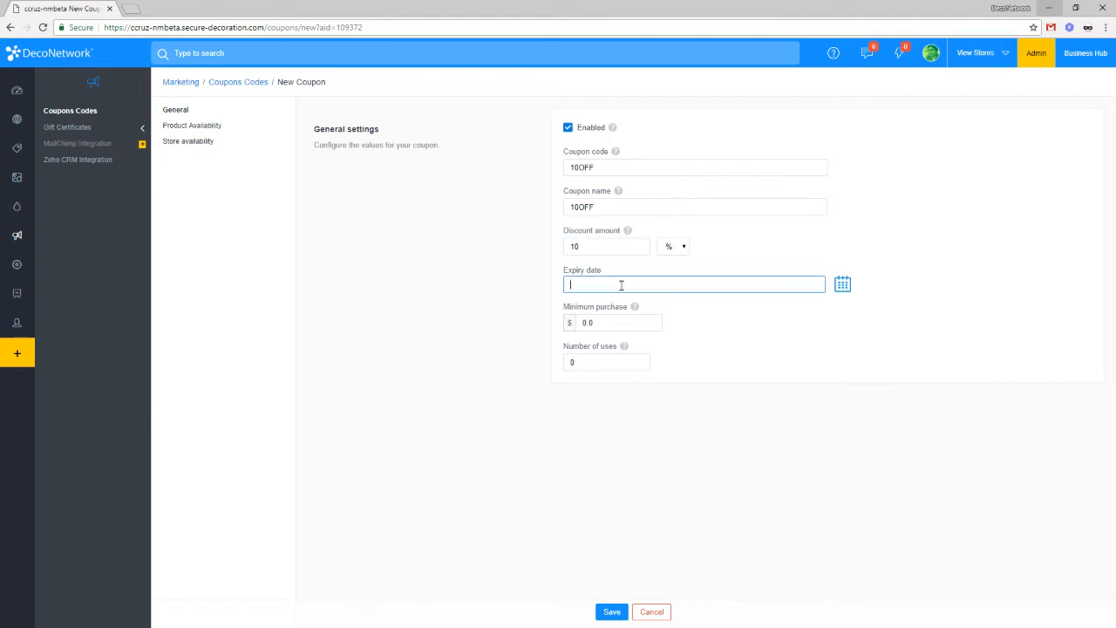
left_click(843, 284)
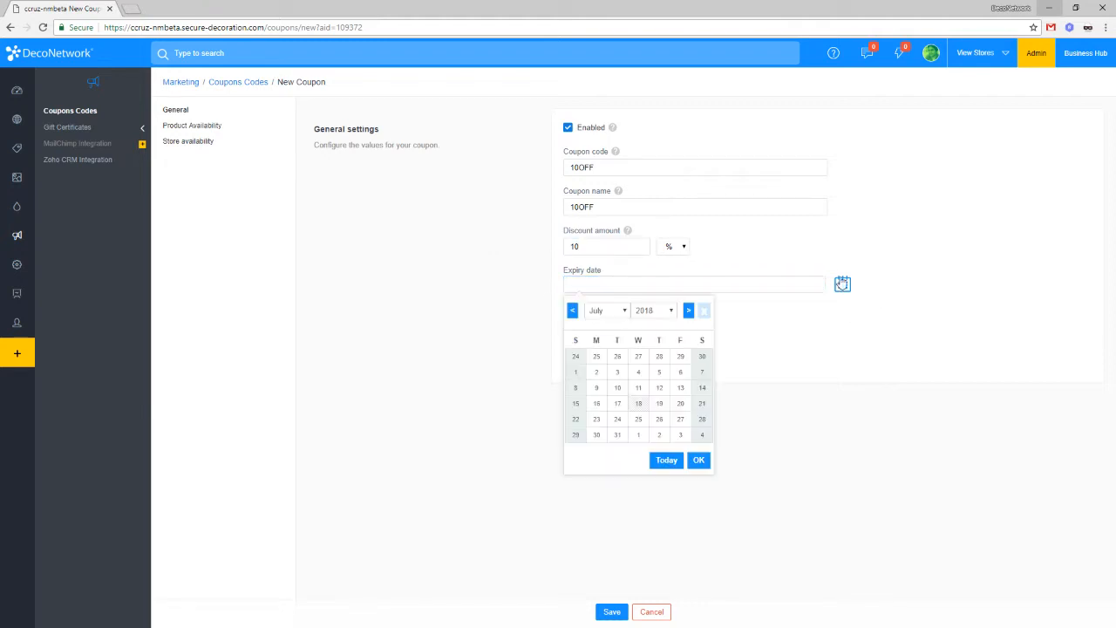
left_click(689, 312)
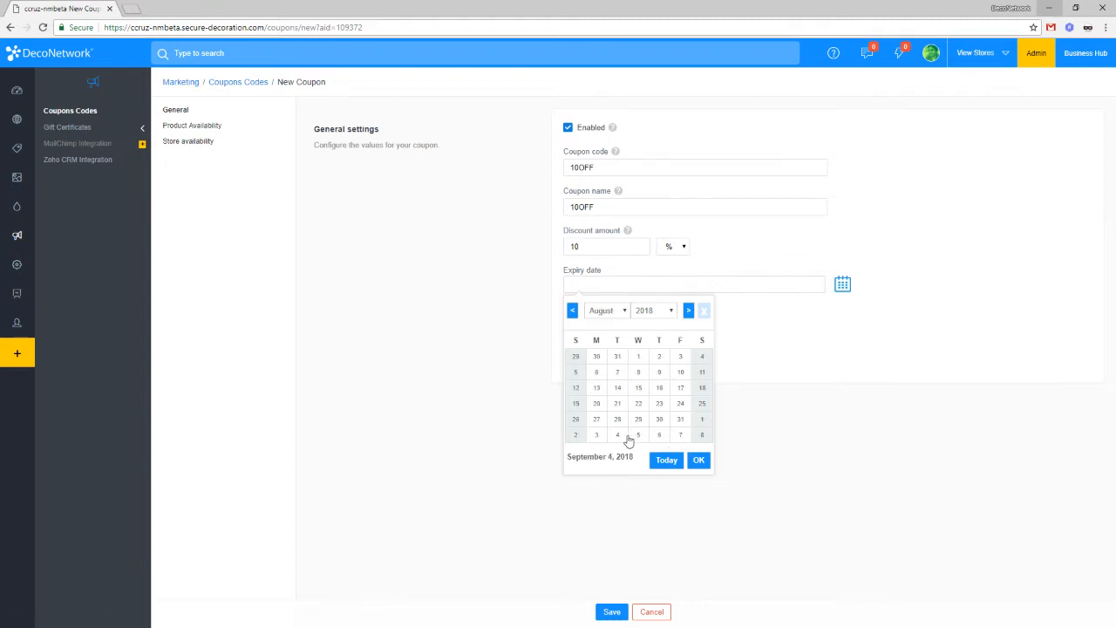
left_click(681, 420)
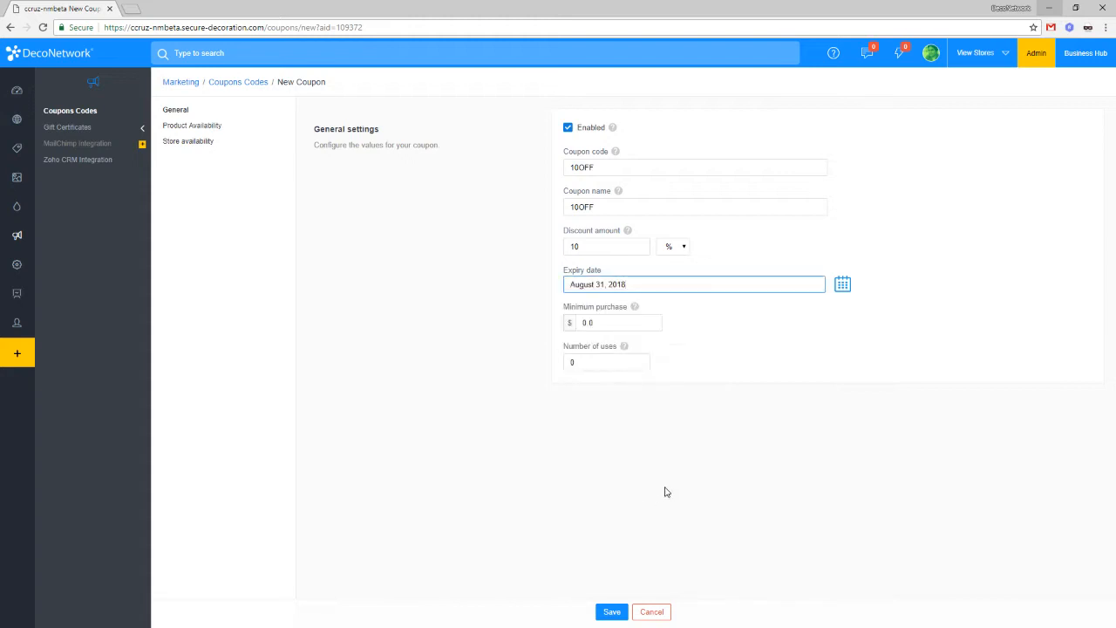
Step: Limit the coupon's number of uses to 100
left_click(624, 323)
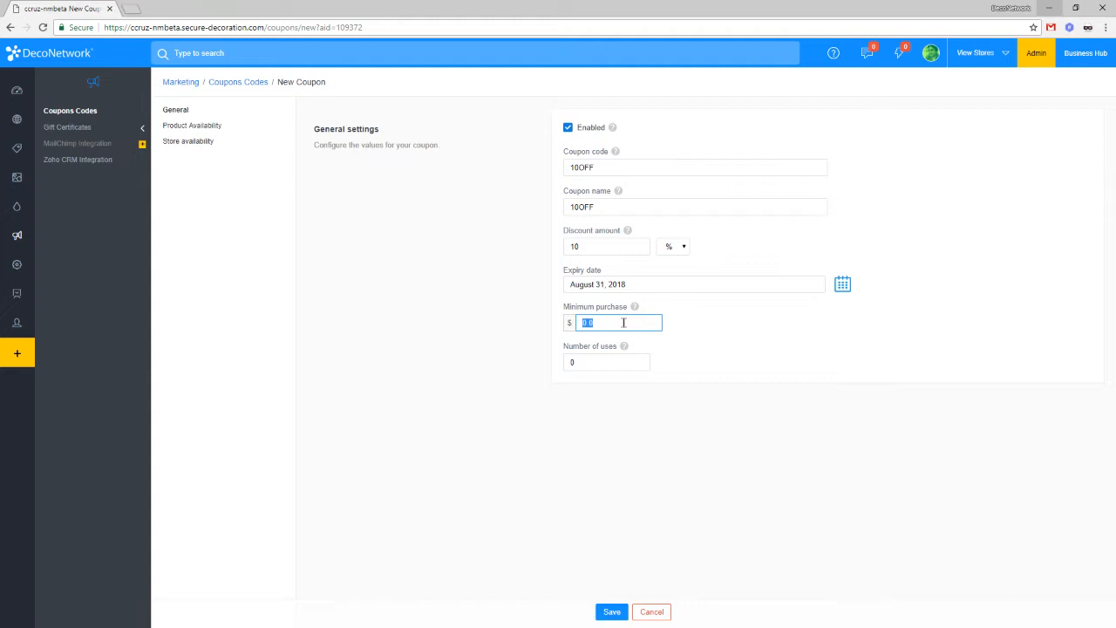
left_click(513, 352)
left_click(611, 363)
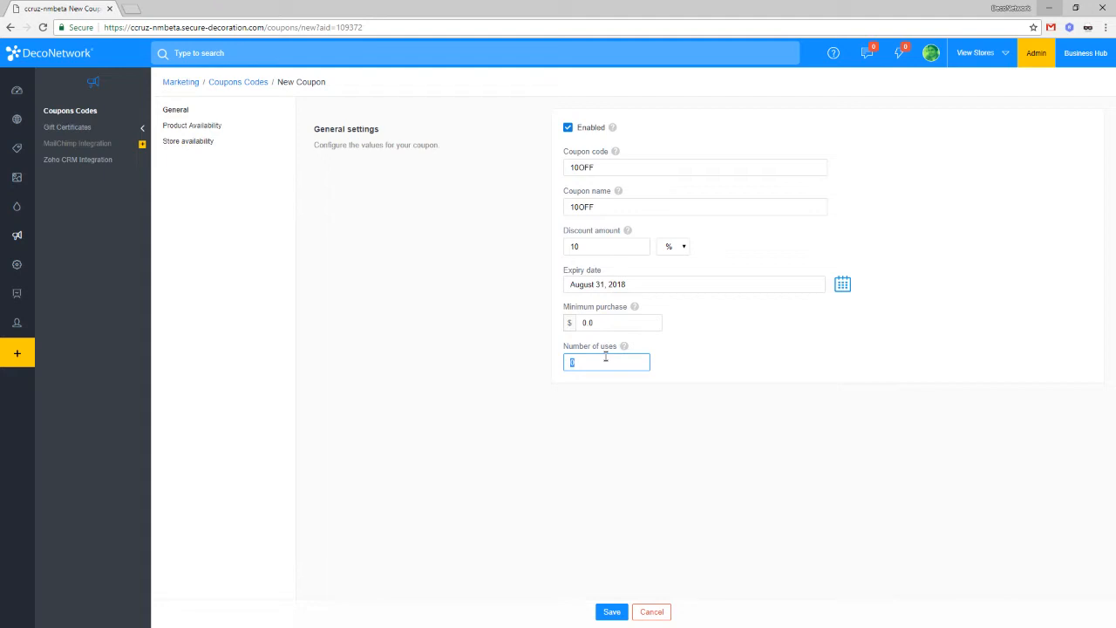
type("1000")
Step: Stop offering the coupon for all product defaults and choose Apparel and Football Store instead
left_click(206, 129)
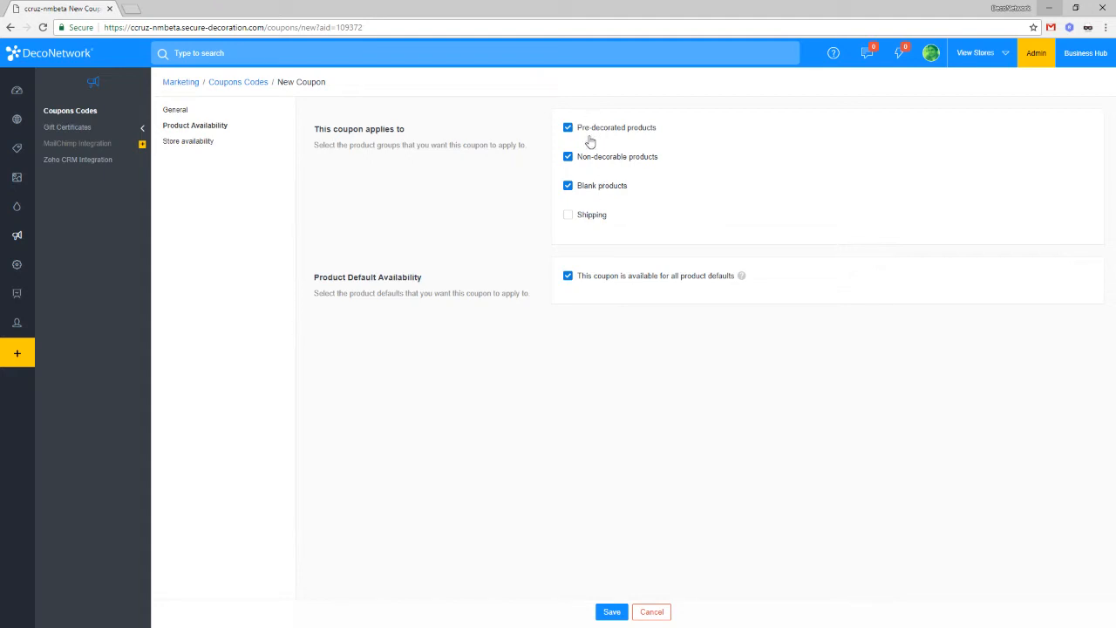
left_click(603, 281)
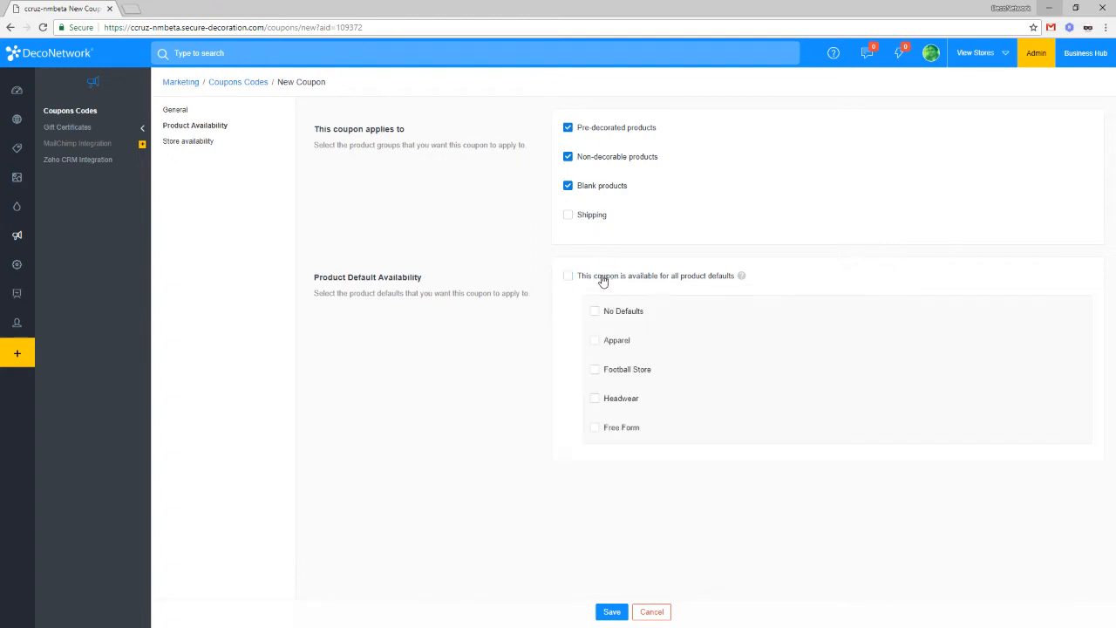
left_click(617, 343)
left_click(614, 349)
left_click(611, 373)
left_click(616, 346)
Step: Set the coupon's global store availability to not in any store by default
left_click(191, 143)
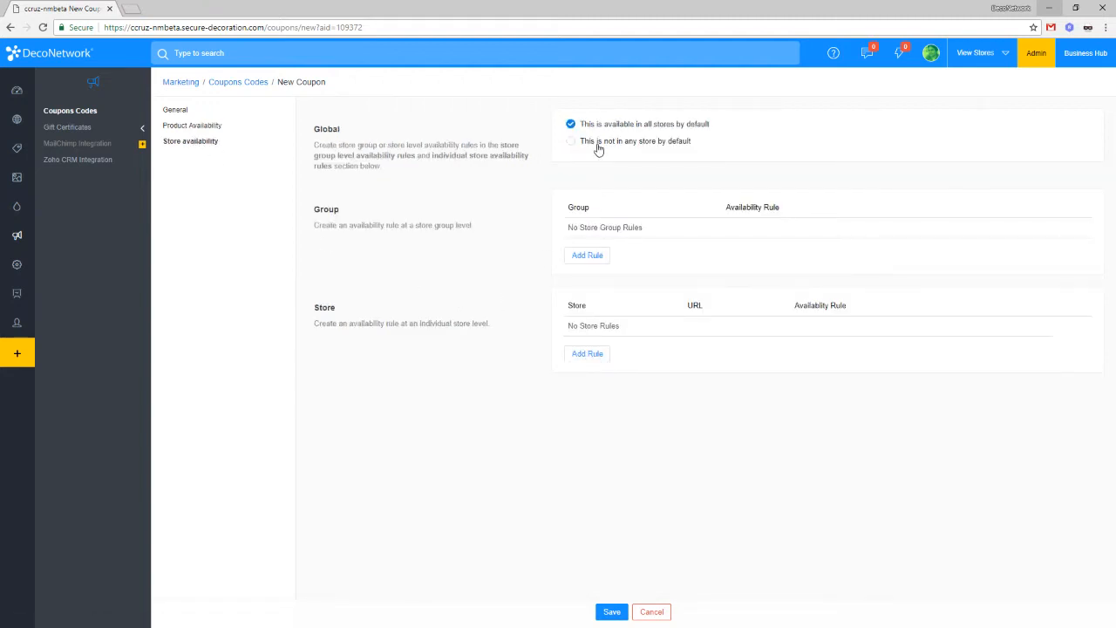
mouse_move(29, 129)
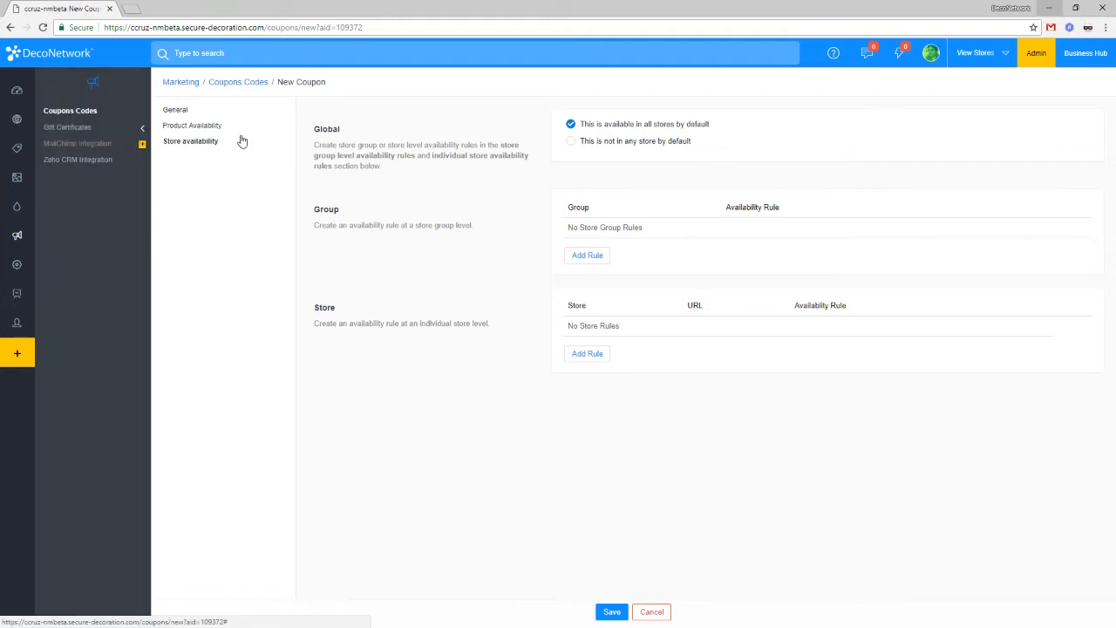
left_click(582, 143)
left_click(584, 124)
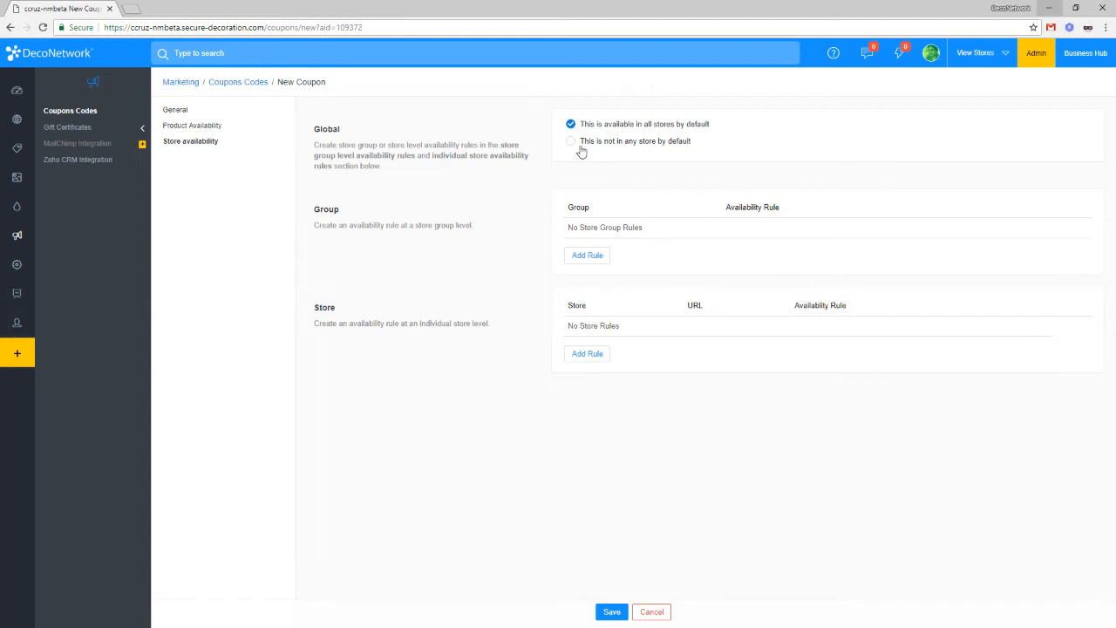
left_click(583, 150)
Step: Add a store rule allowing the coupon in the tonycommission store, and save the coupon
left_click(596, 356)
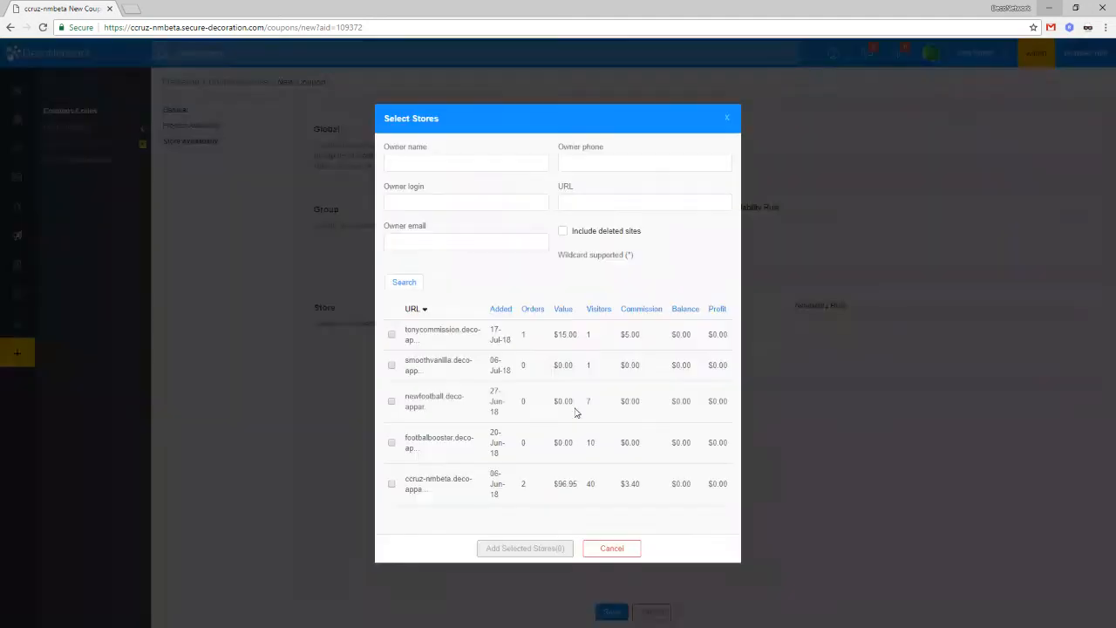
left_click(391, 335)
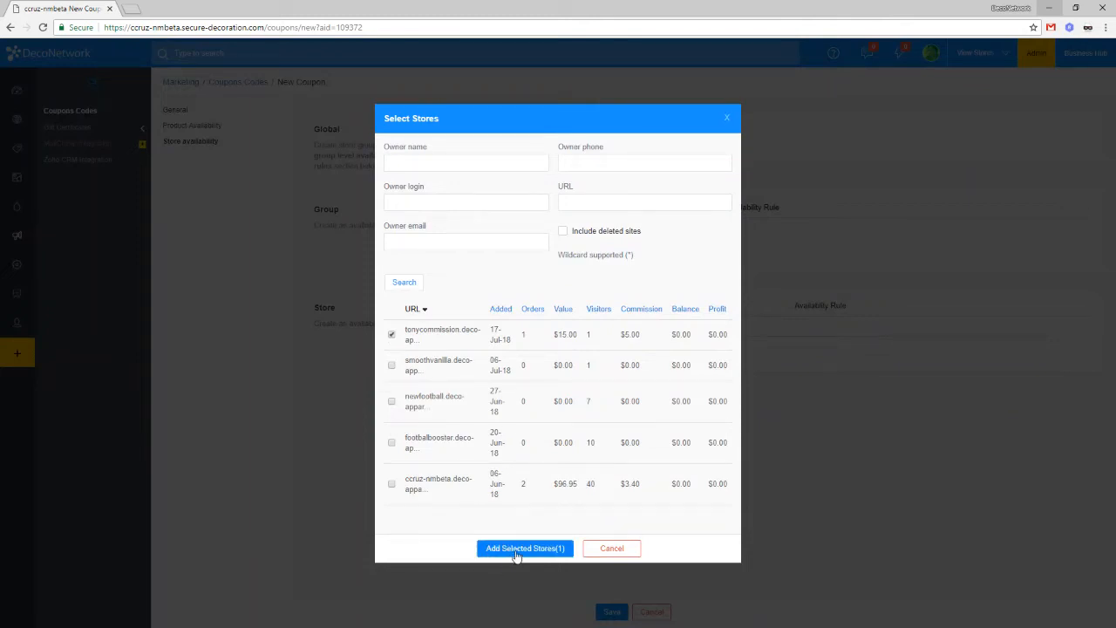
left_click(517, 549)
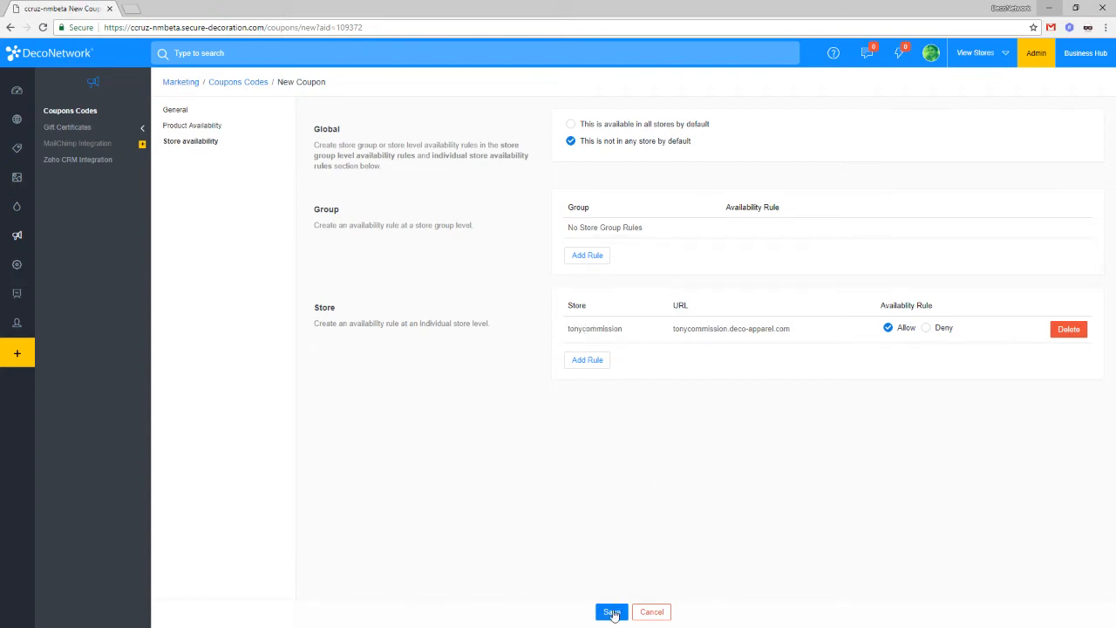
left_click(612, 612)
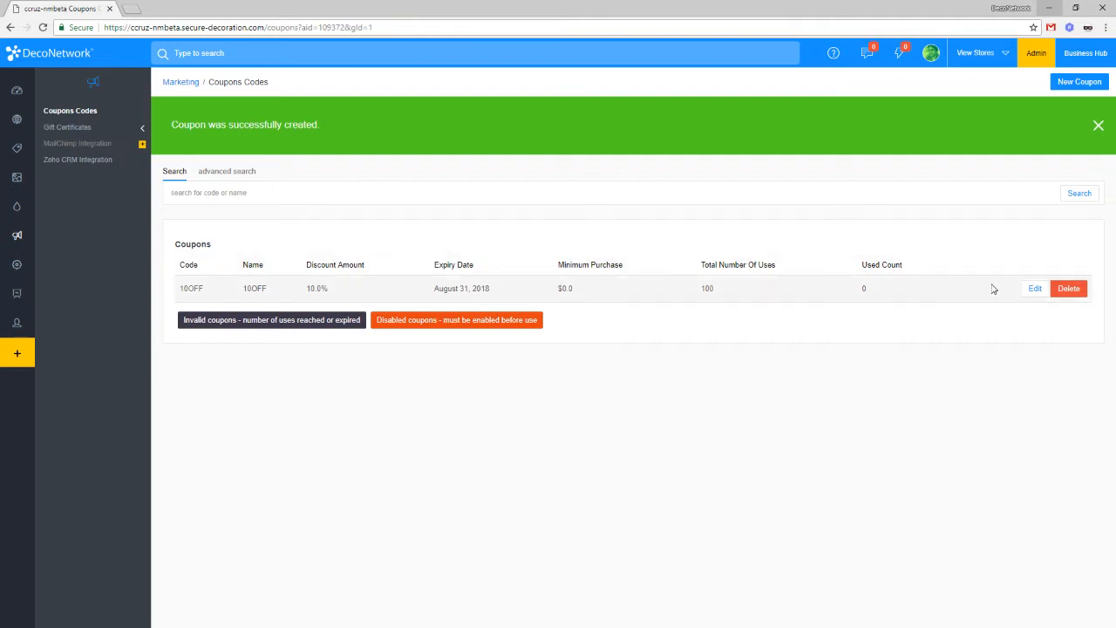
Step: Open the Websites store list in a new browser tab and switch to it
right_click(29, 123)
left_click(69, 131)
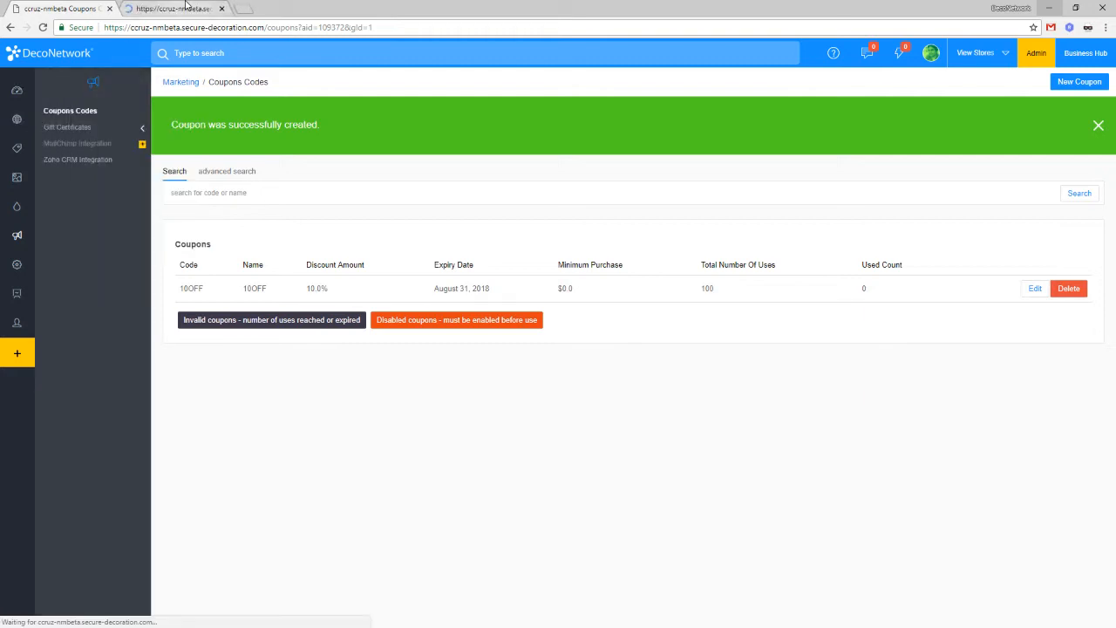
key("ctrl+Tab")
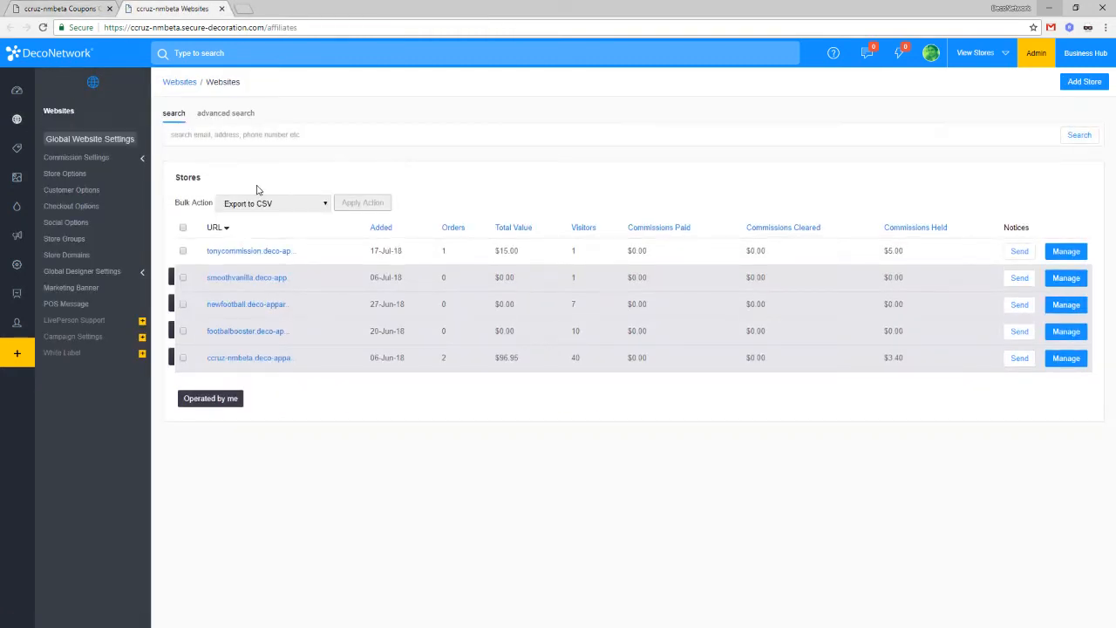
Step: Open the website pages of the tonycommission store for editing
left_click(1066, 252)
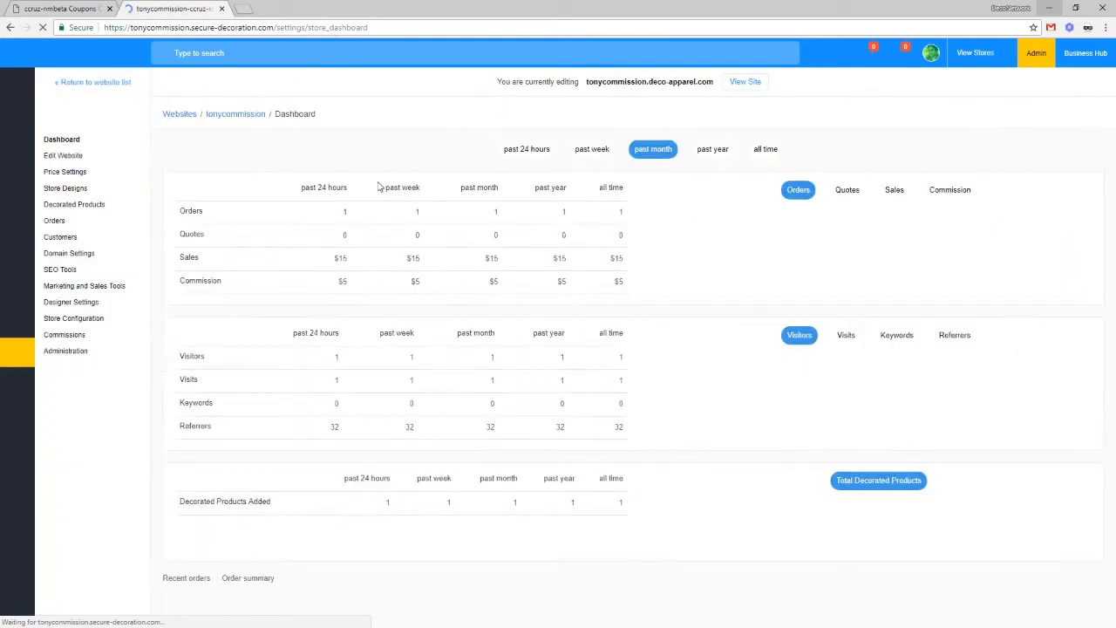
left_click(70, 155)
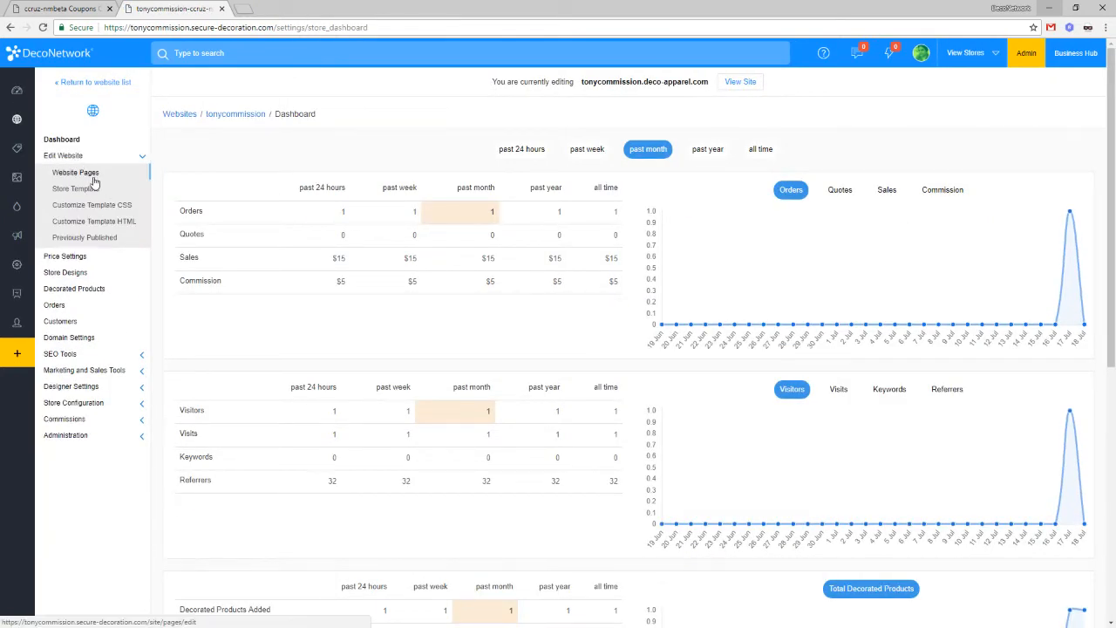
left_click(76, 172)
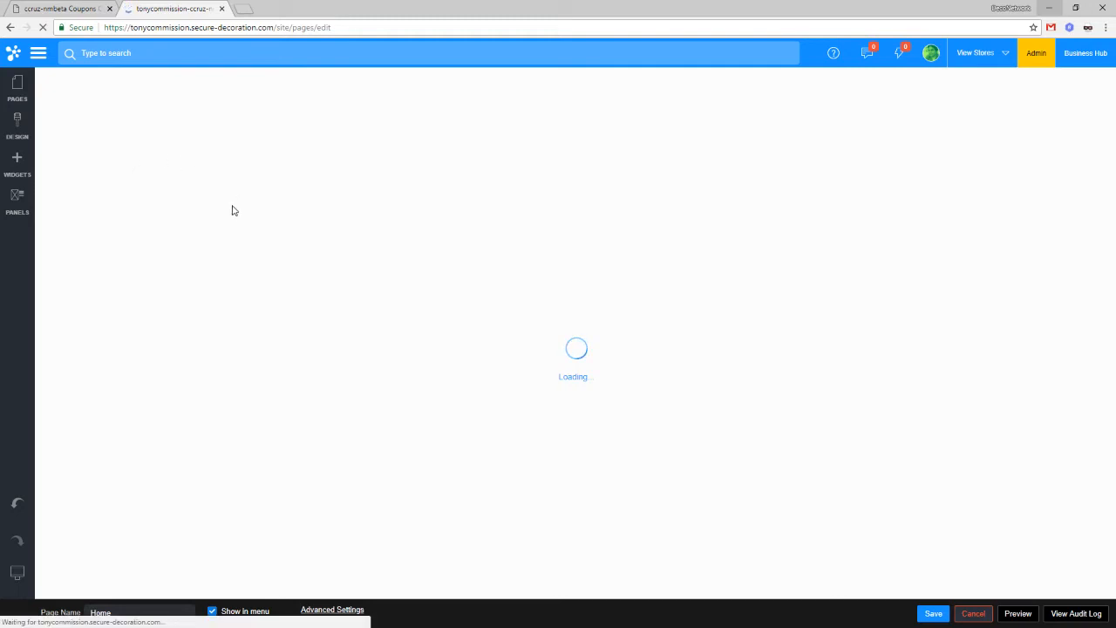
left_click(16, 171)
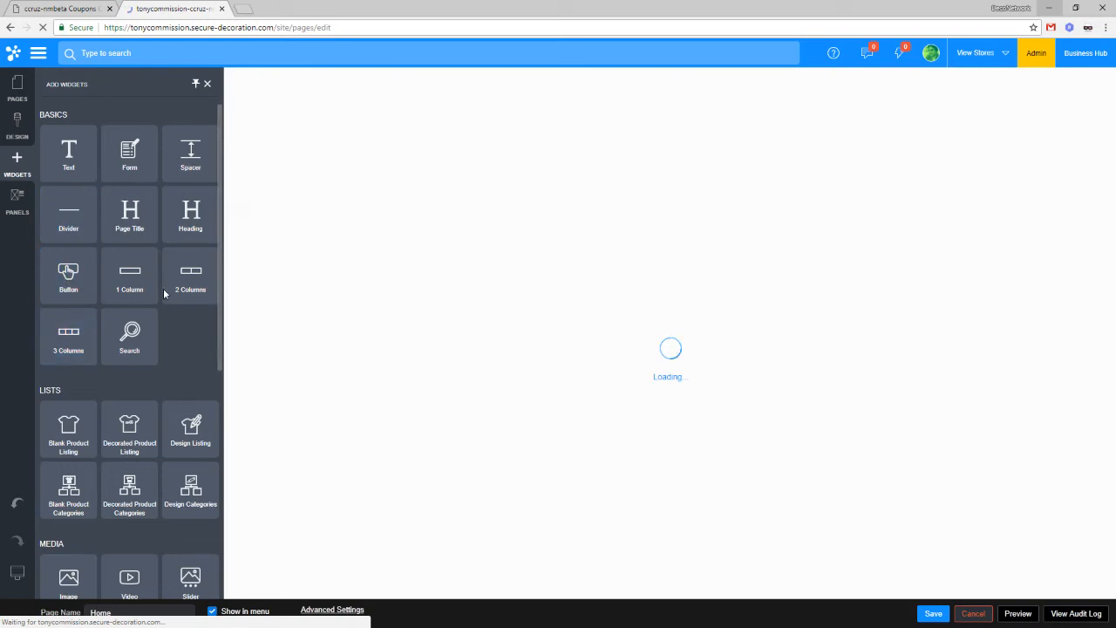
scroll(122, 306, "down", 1)
scroll(122, 306, "down", 5)
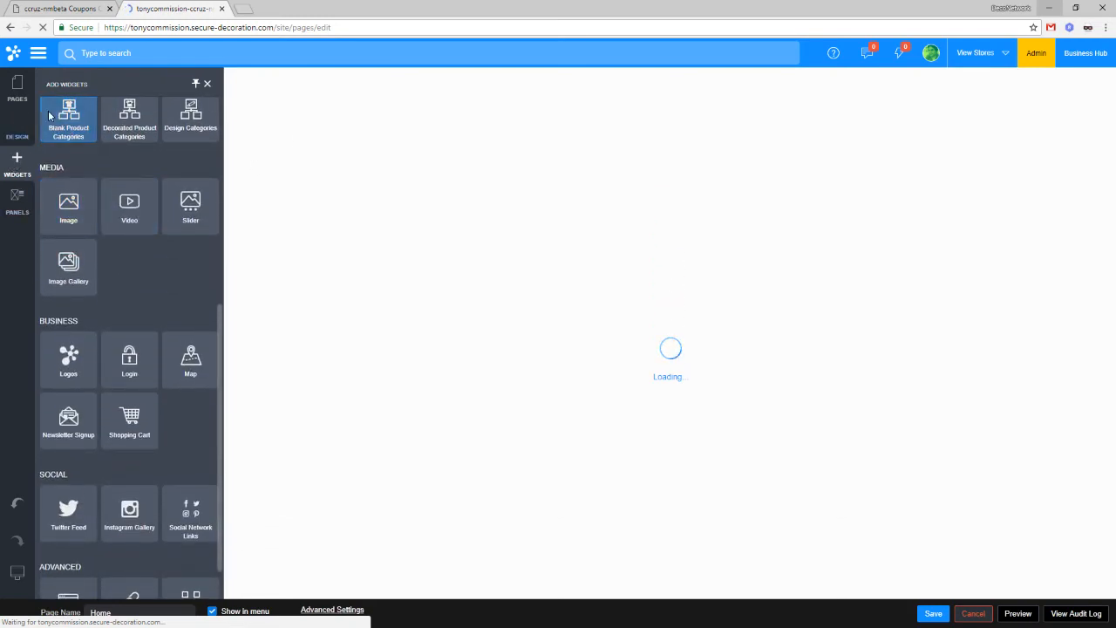
scroll(79, 169, "up", 2)
Step: Add the Summer Sale promo banner panel above the "We Got the Goods" banner on the home page
left_click(21, 196)
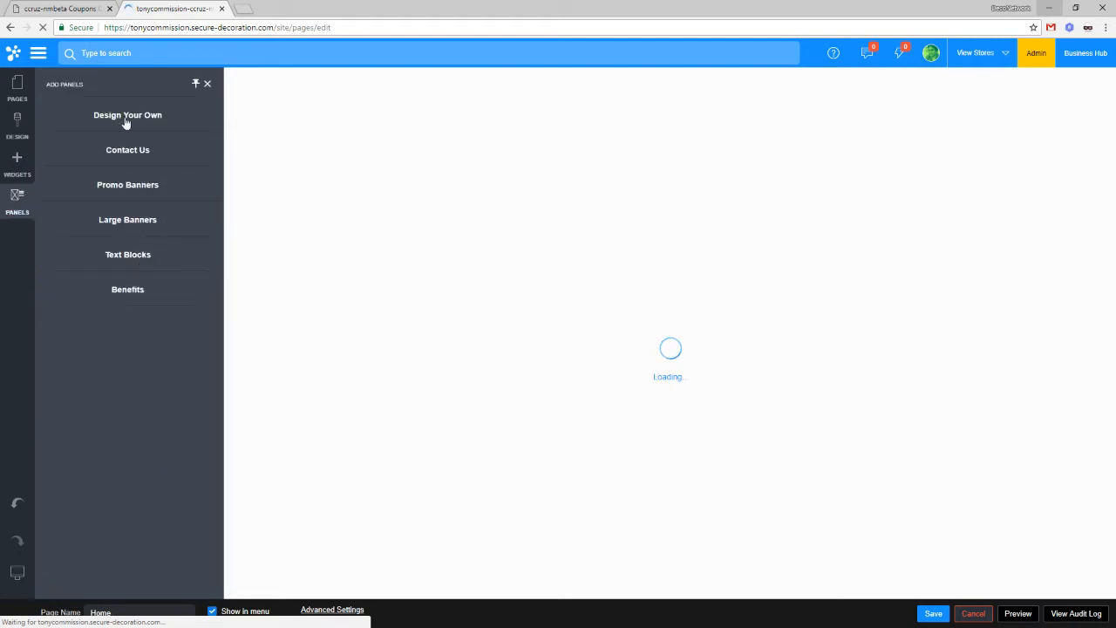
left_click(142, 188)
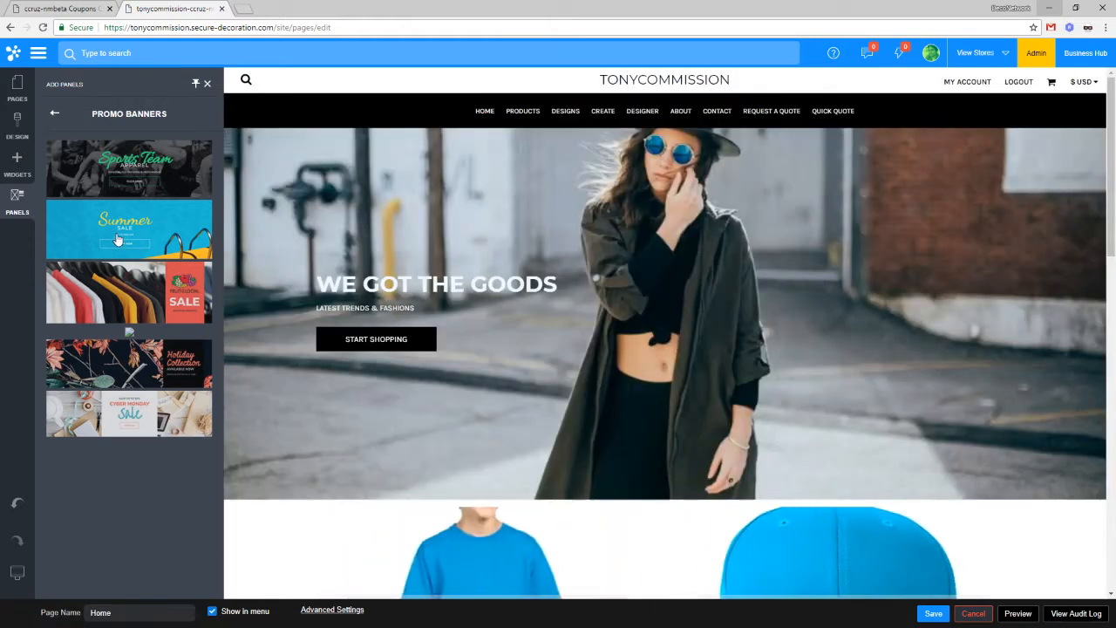
left_click_drag(118, 242, 407, 158)
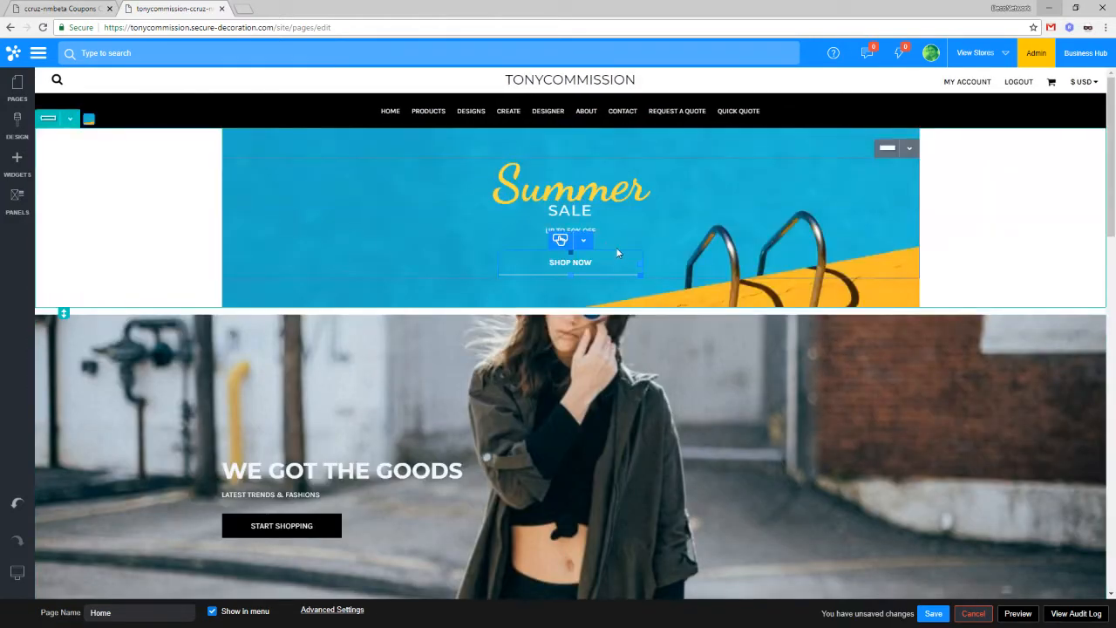
Step: Change the Summer Sale banner's subtext to "UP TO 10% OFF WITH COUPON CODE 10OFF"
left_click(578, 231)
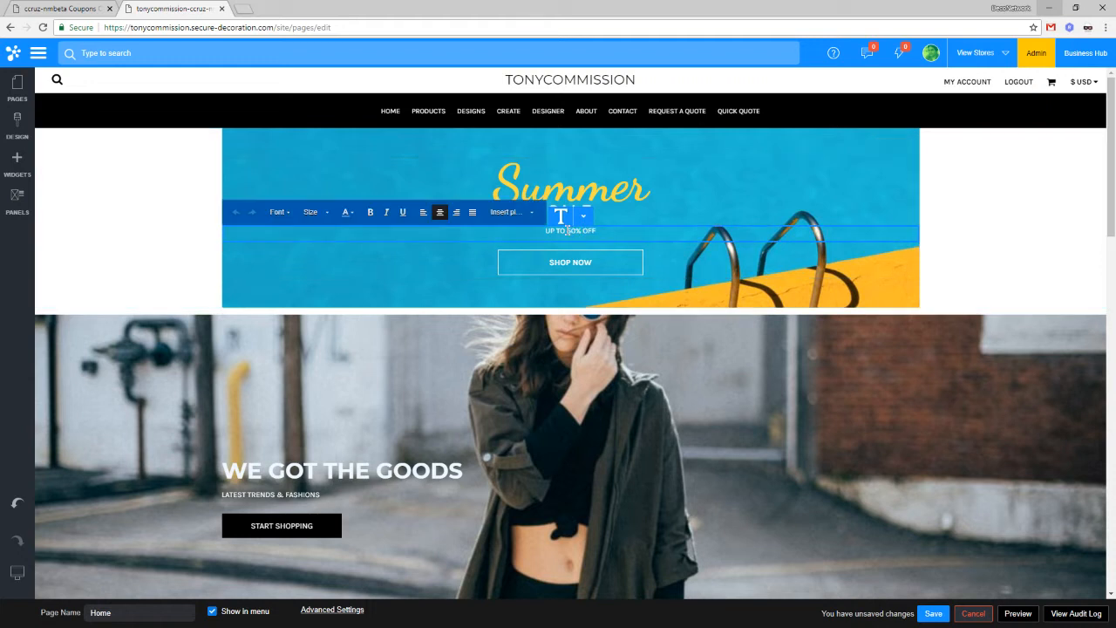
key("Delete")
type("1")
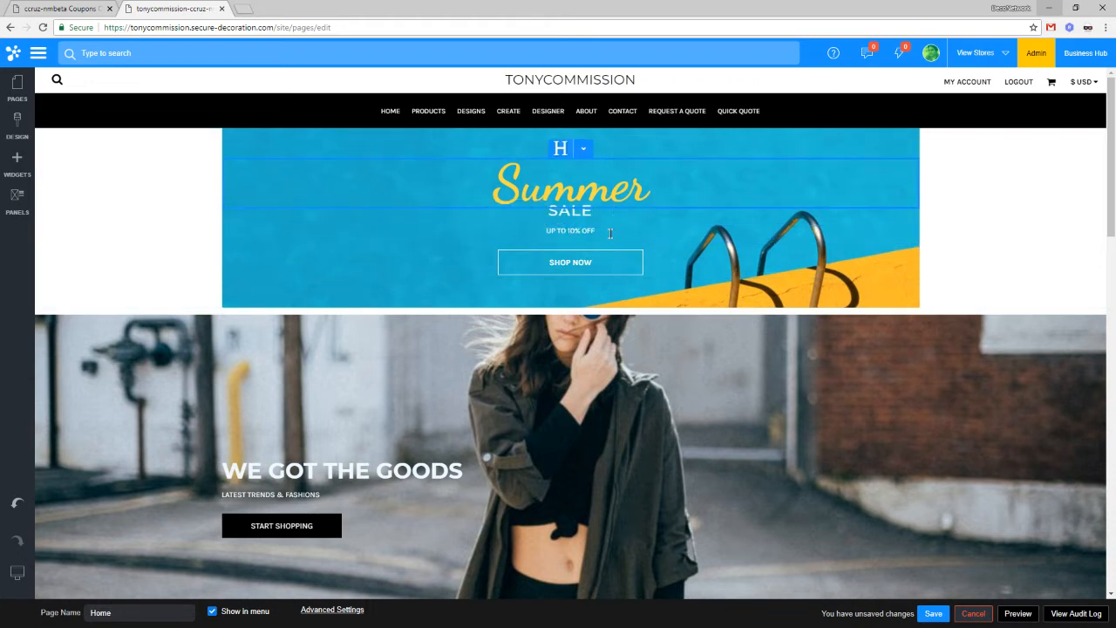
left_click(611, 234)
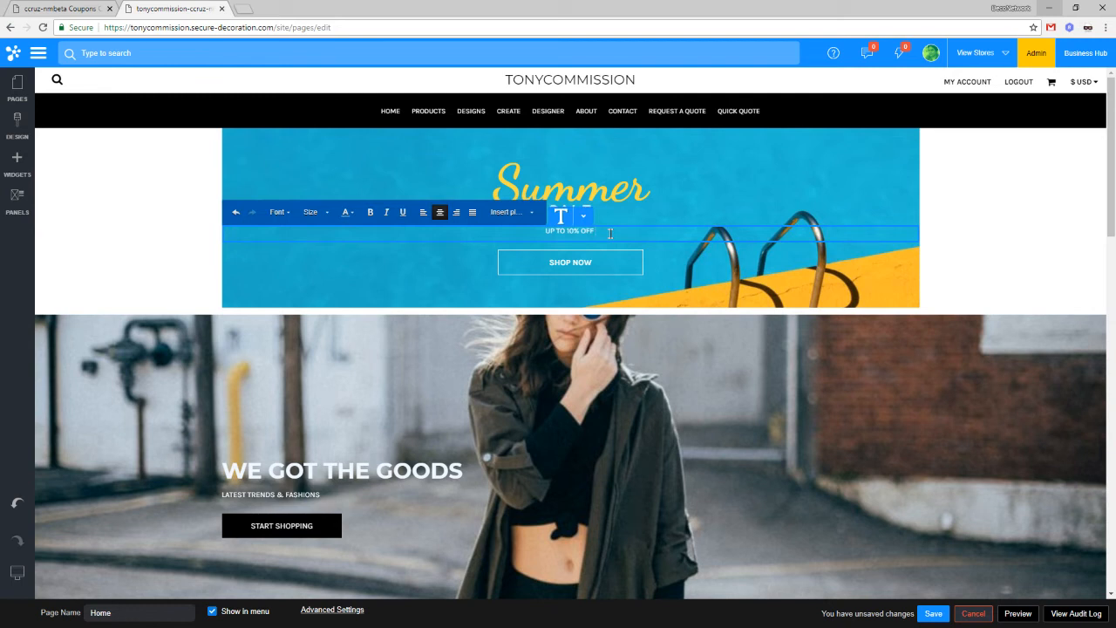
type("WITH COUPON CODE 10OFF")
Step: Format the coupon code 10OFF in the banner text as bold with font size 18
double_click(630, 229)
left_click(326, 214)
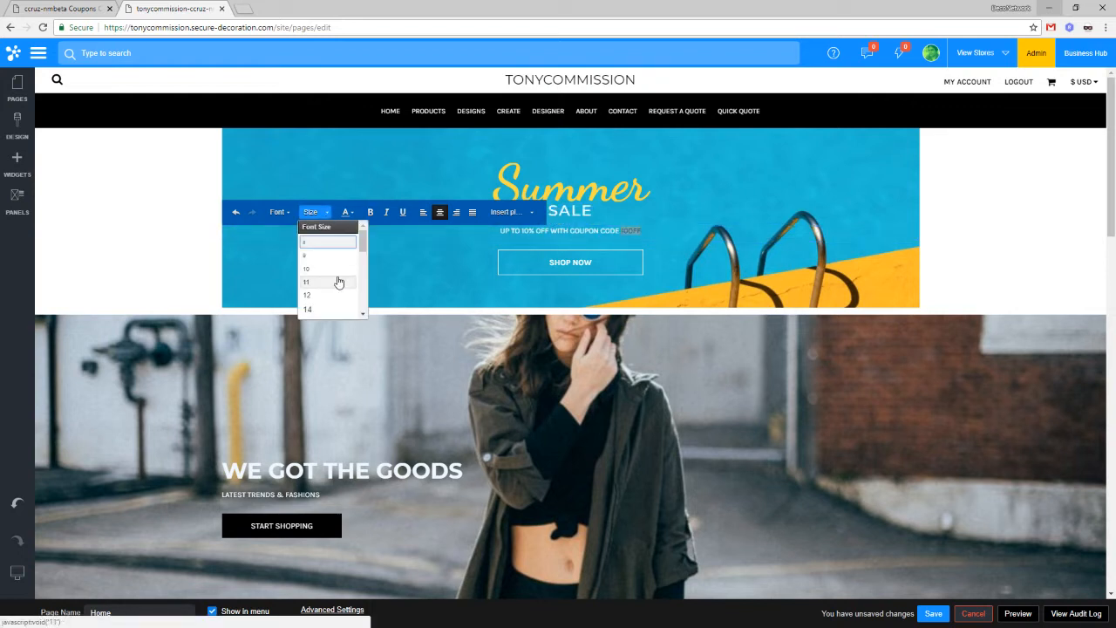
scroll(335, 304, "down", 1)
left_click(332, 302)
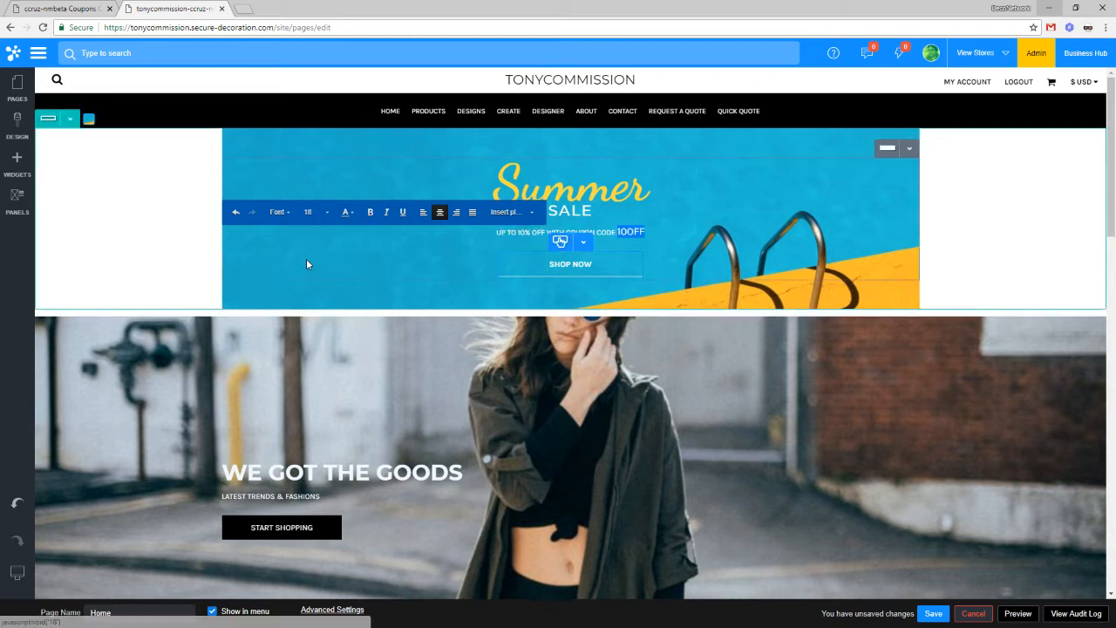
left_click(370, 211)
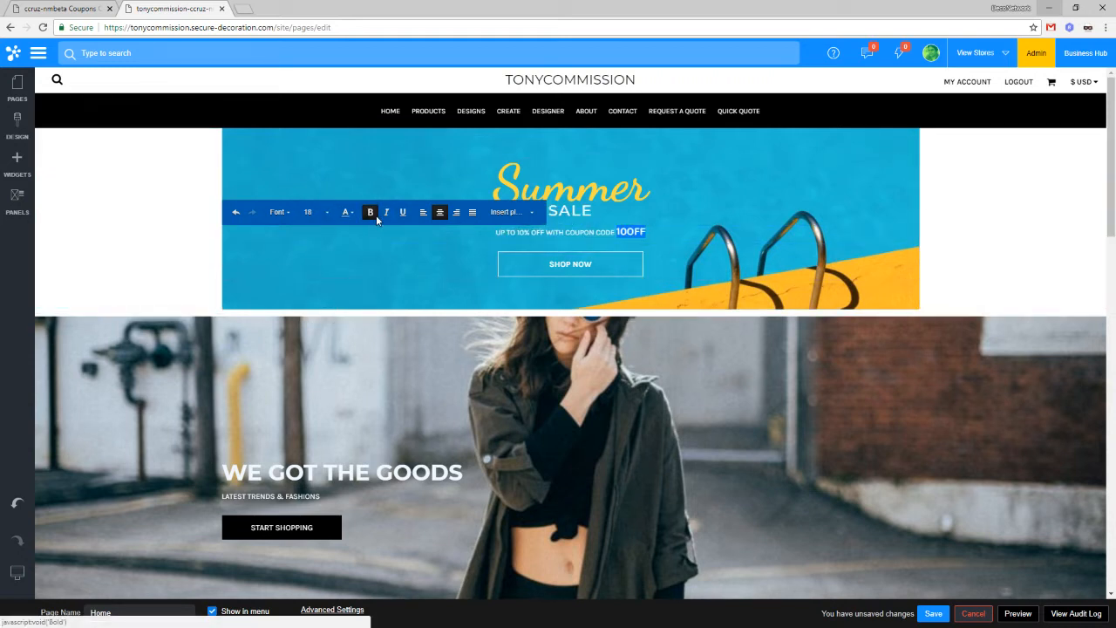
left_click(1002, 242)
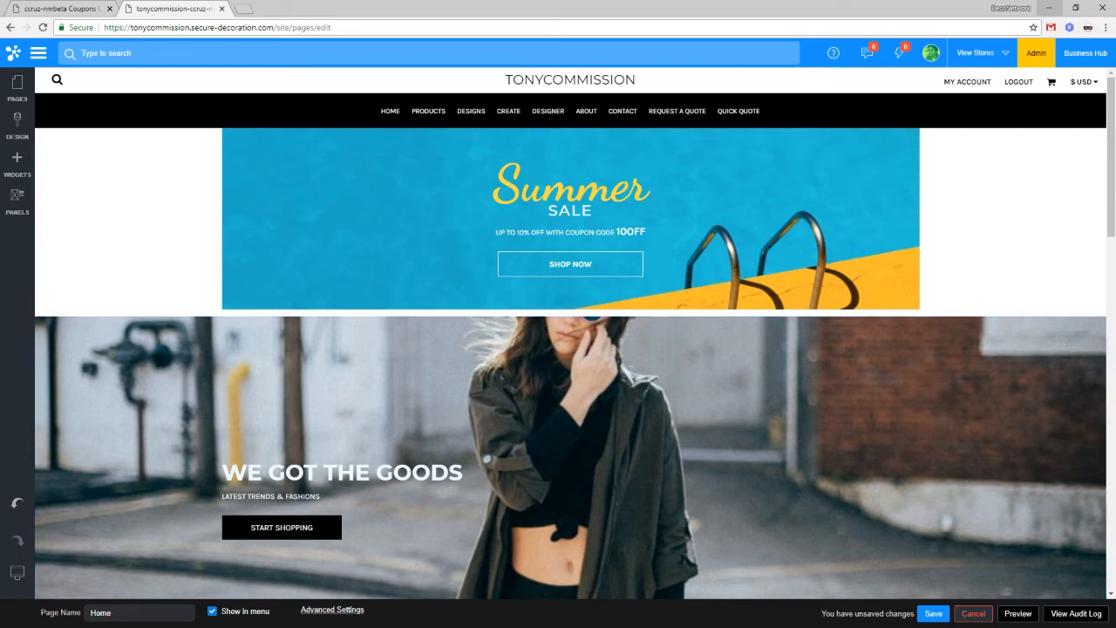
Step: Return to the browser tab with the coupon list and open the Products section of the admin area
left_click(40, 9)
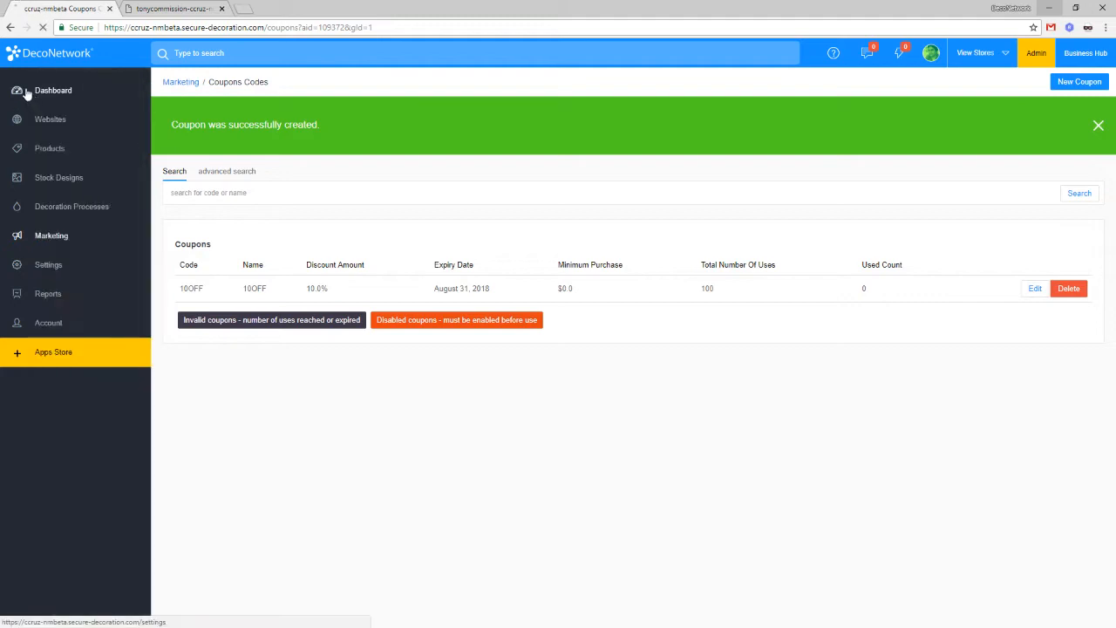
left_click(26, 92)
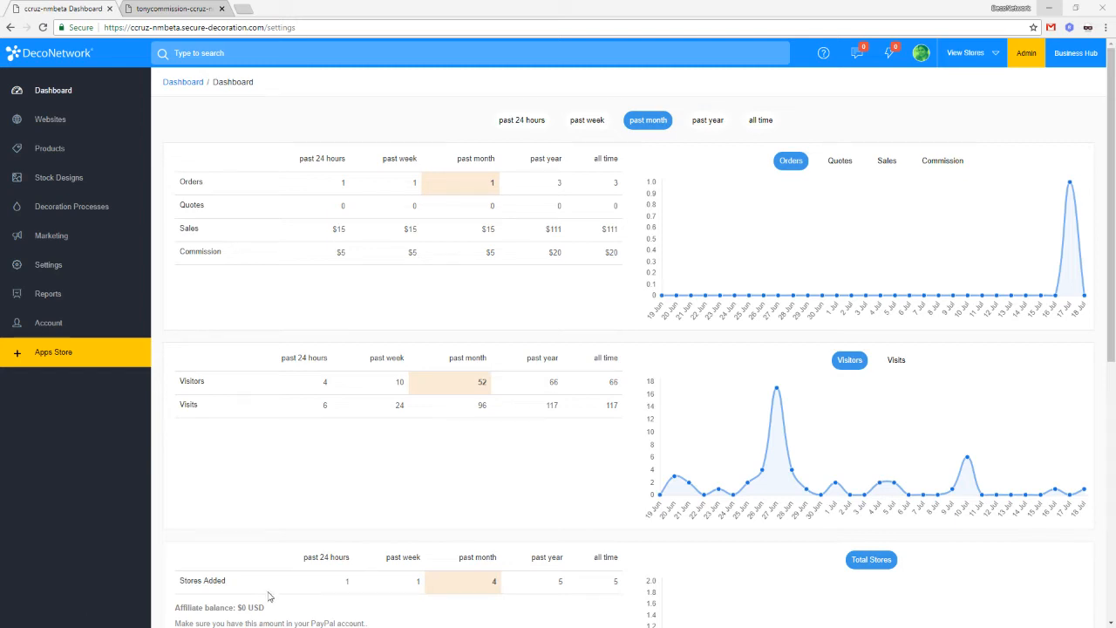
left_click(68, 157)
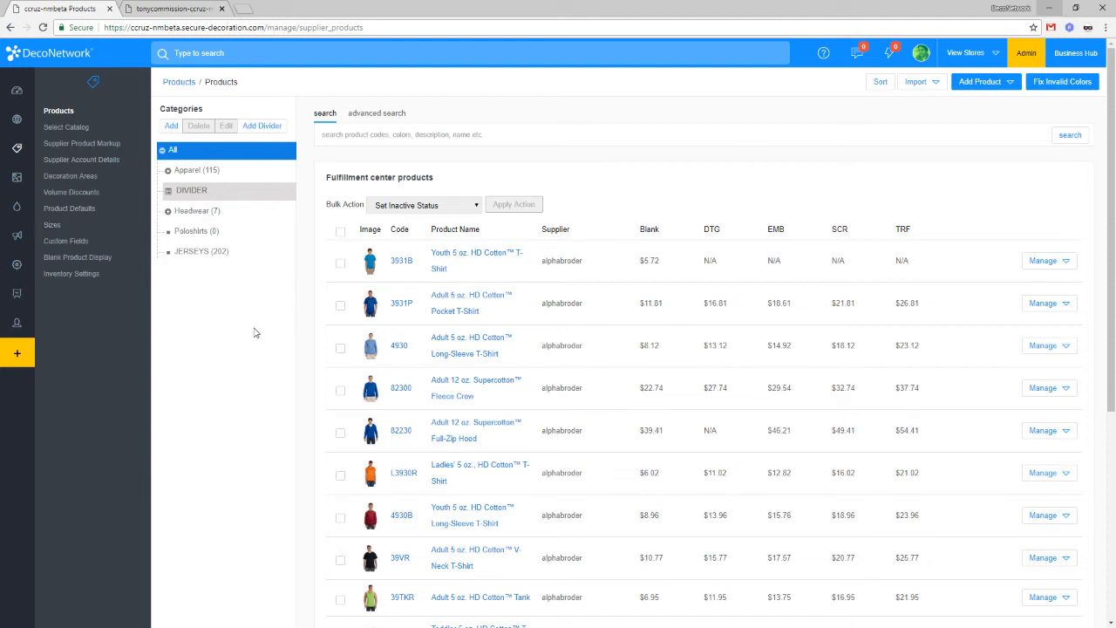
Step: Look through the Apparel category and its first Teamwear subcategory, and collapse them again
left_click(168, 171)
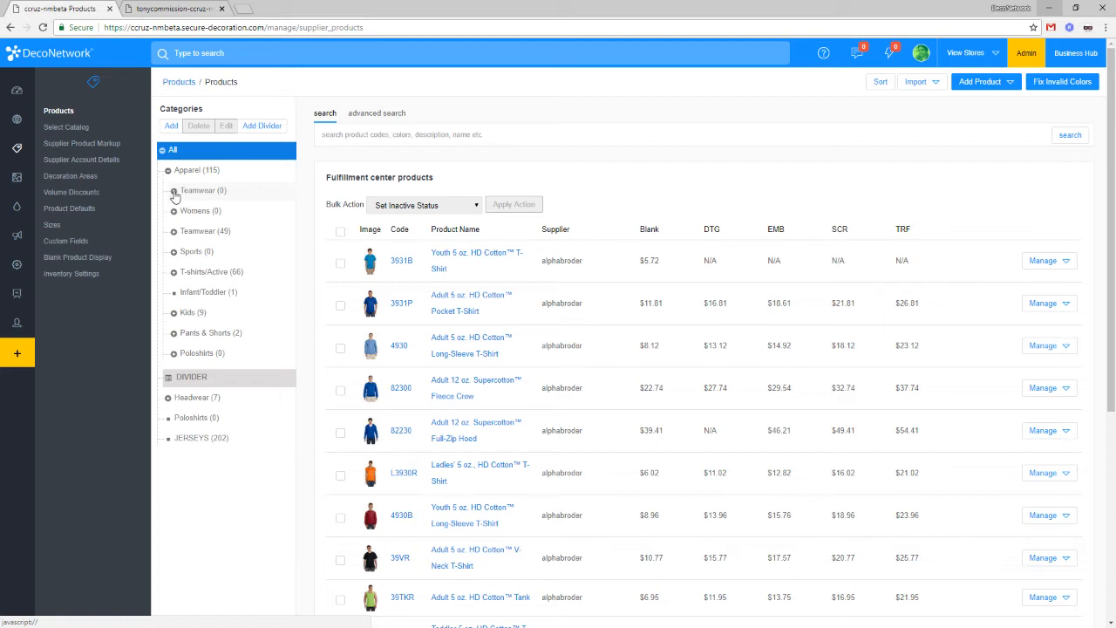
left_click(174, 191)
left_click(173, 192)
left_click(167, 171)
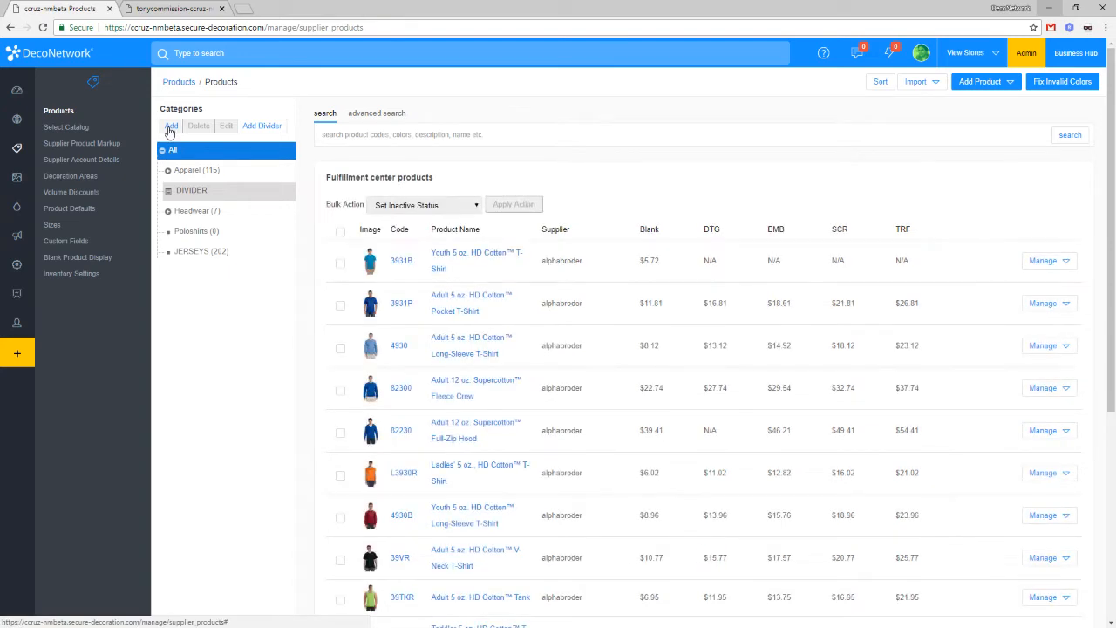
Step: Add a top-level product category named Popular Sweatshirts
left_click(171, 126)
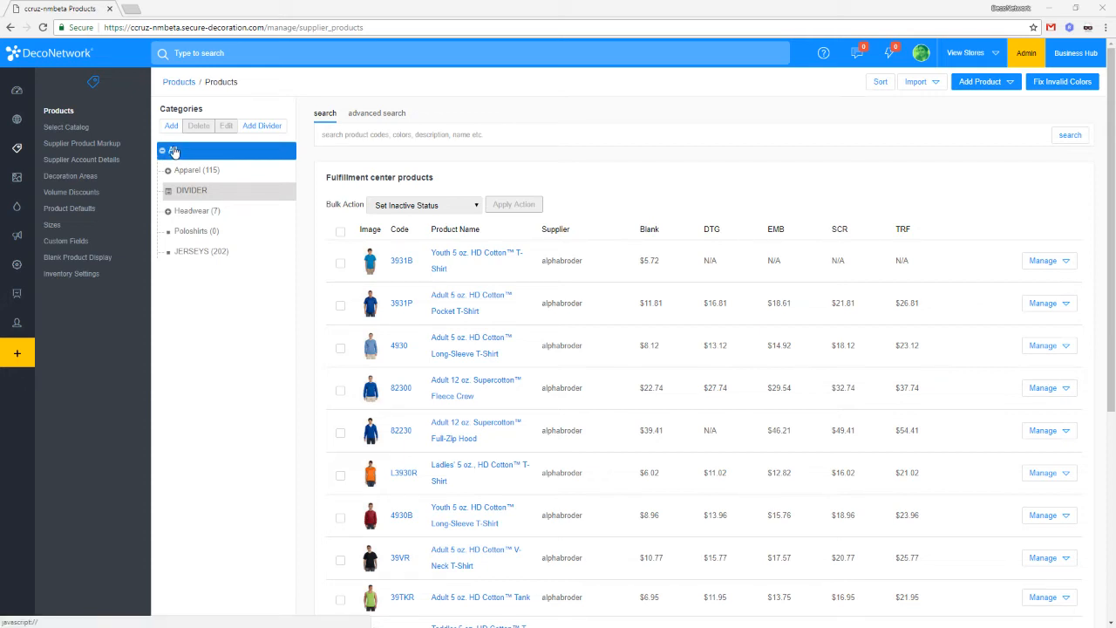
left_click(171, 127)
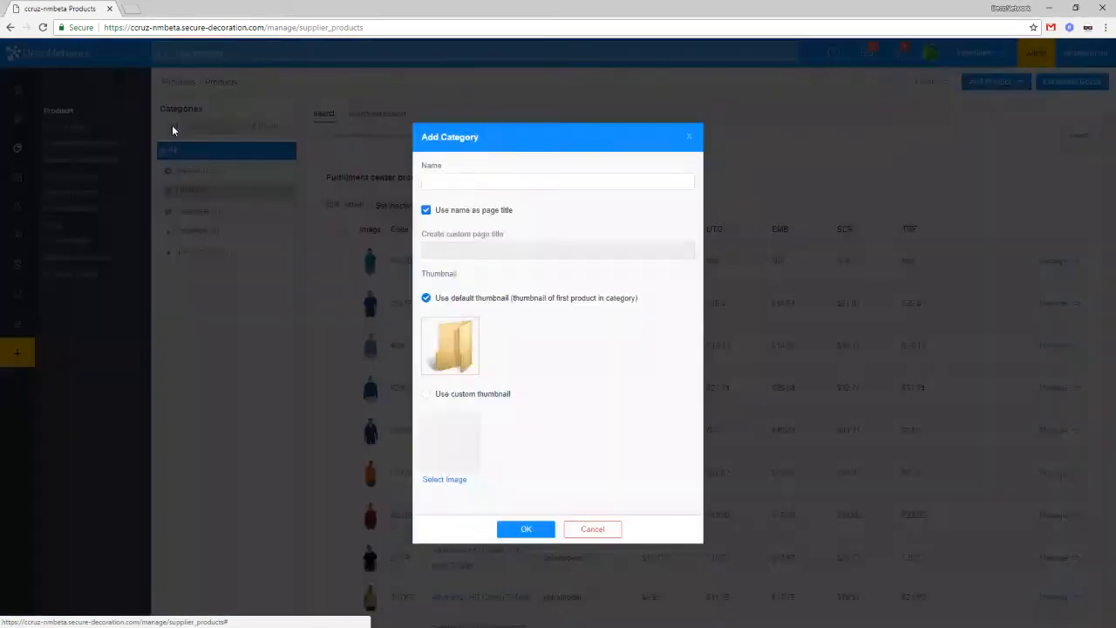
left_click(457, 178)
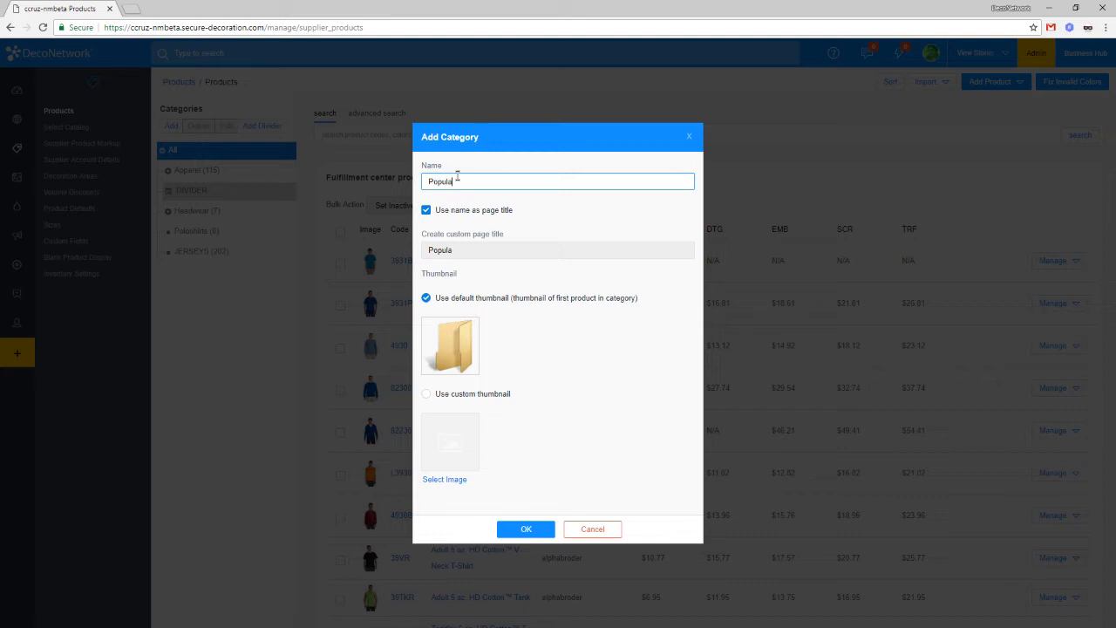
type("Popular Sweatshirts")
left_click(527, 529)
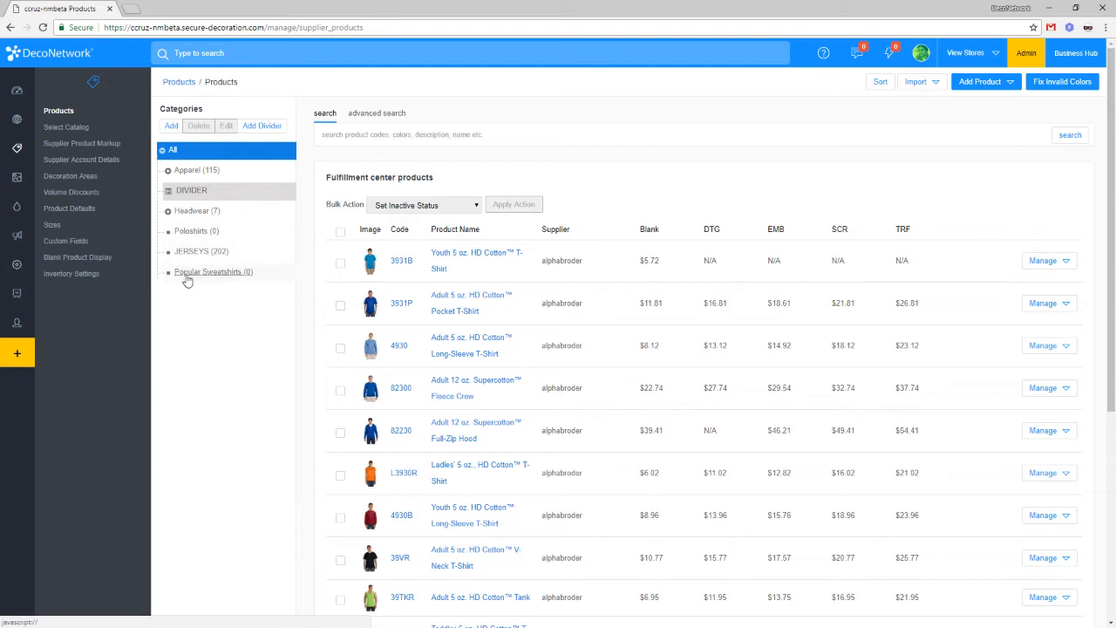
Step: Add a subcategory named Popular under Poloshirts and expand Poloshirts in the category tree
left_click(189, 233)
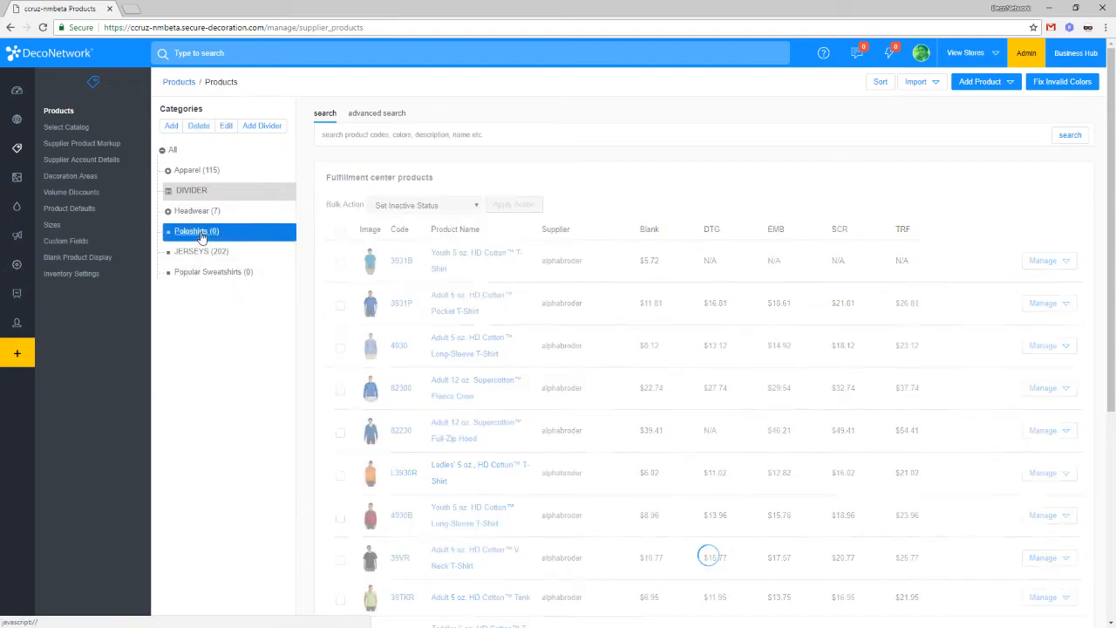
left_click(173, 126)
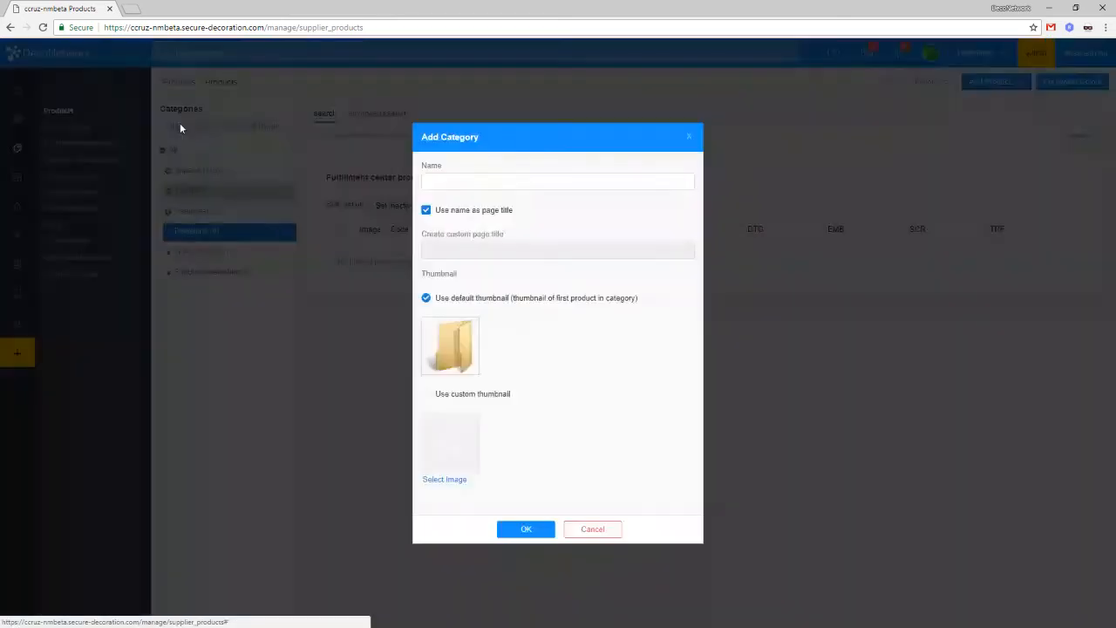
left_click(460, 180)
type("Popular")
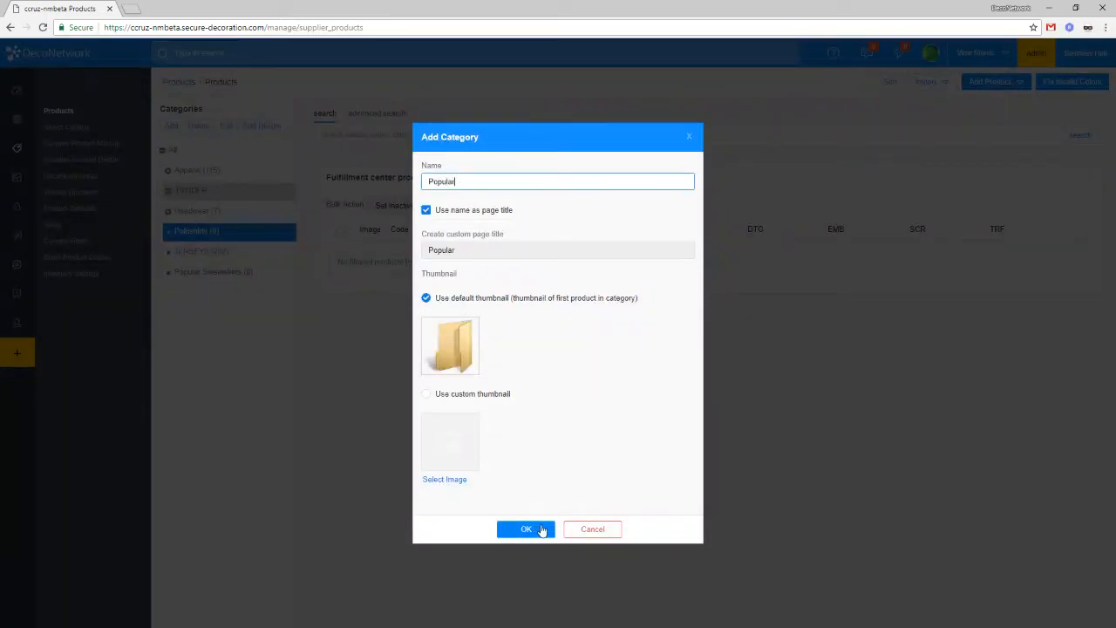
left_click(541, 529)
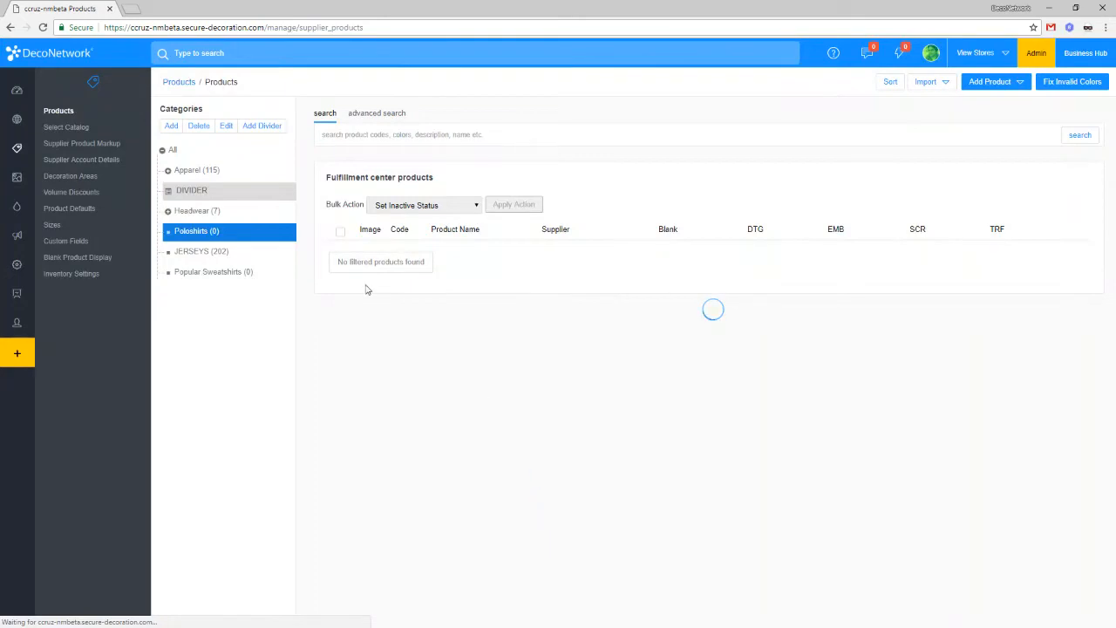
left_click(171, 233)
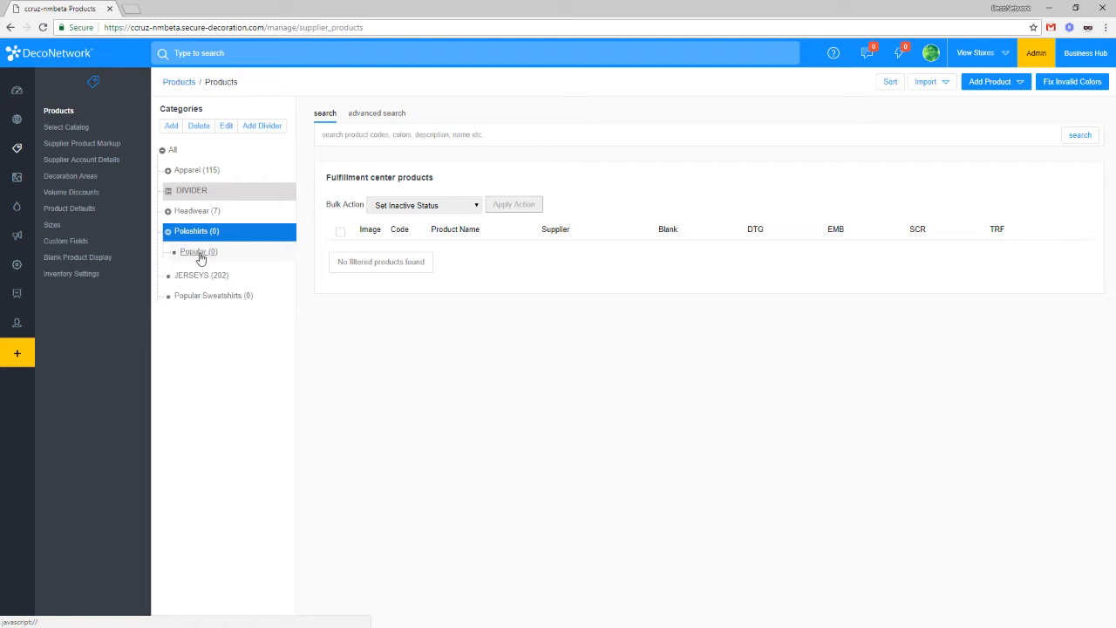
Step: View the Popular Sweatshirts category, and search all products for code 4930
left_click(212, 296)
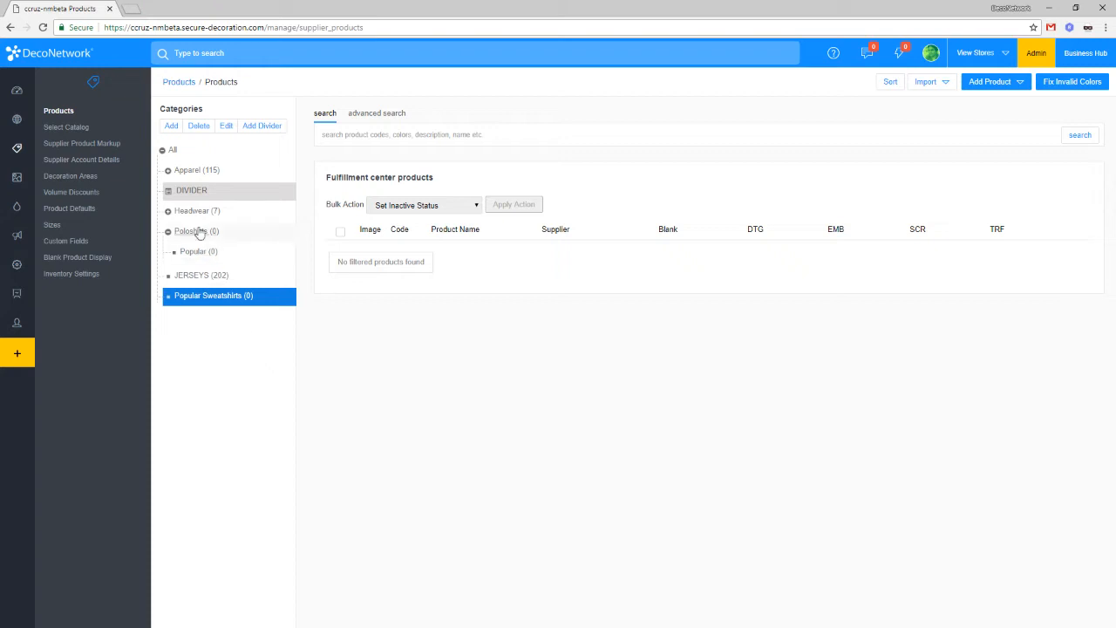
left_click(168, 152)
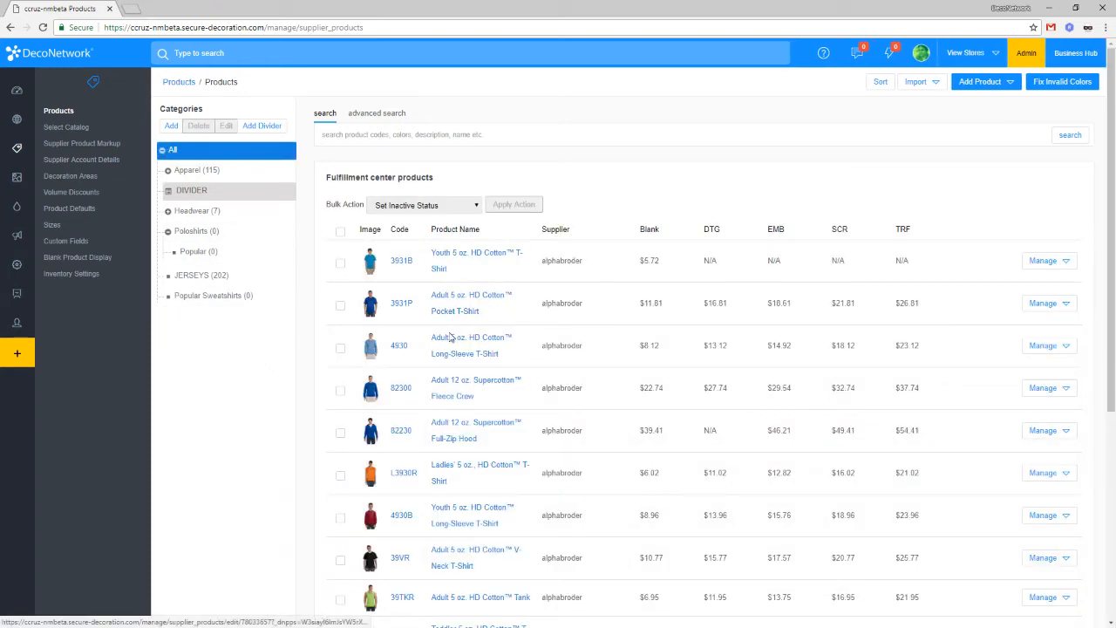
left_click(411, 138)
type("4930")
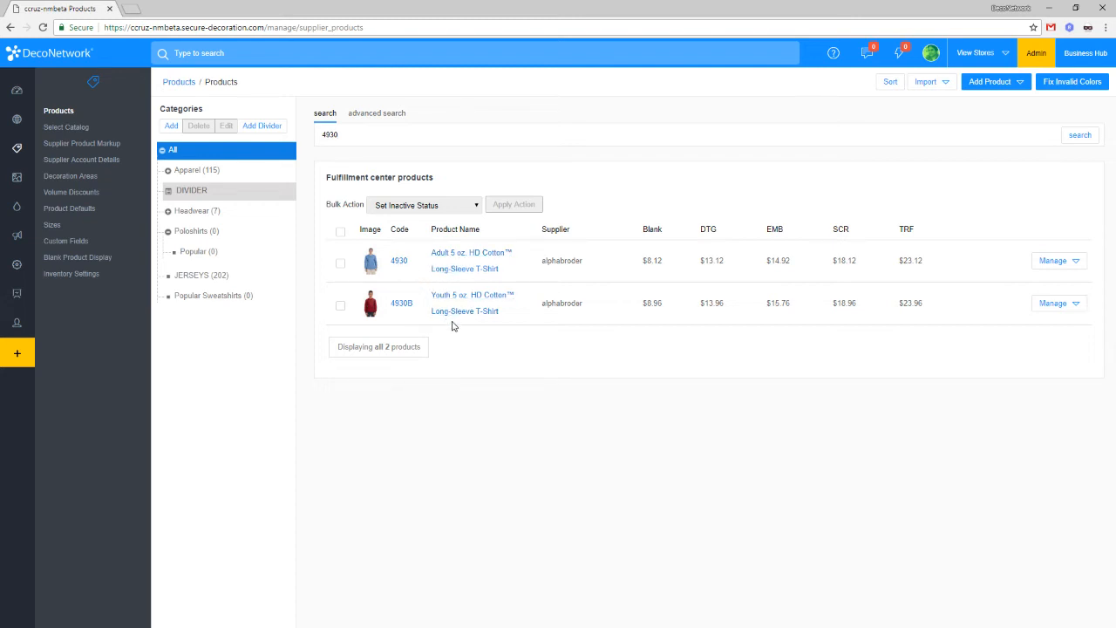
Step: Apply the Modify Categories bulk action to products 4930 and 4930B
left_click(340, 263)
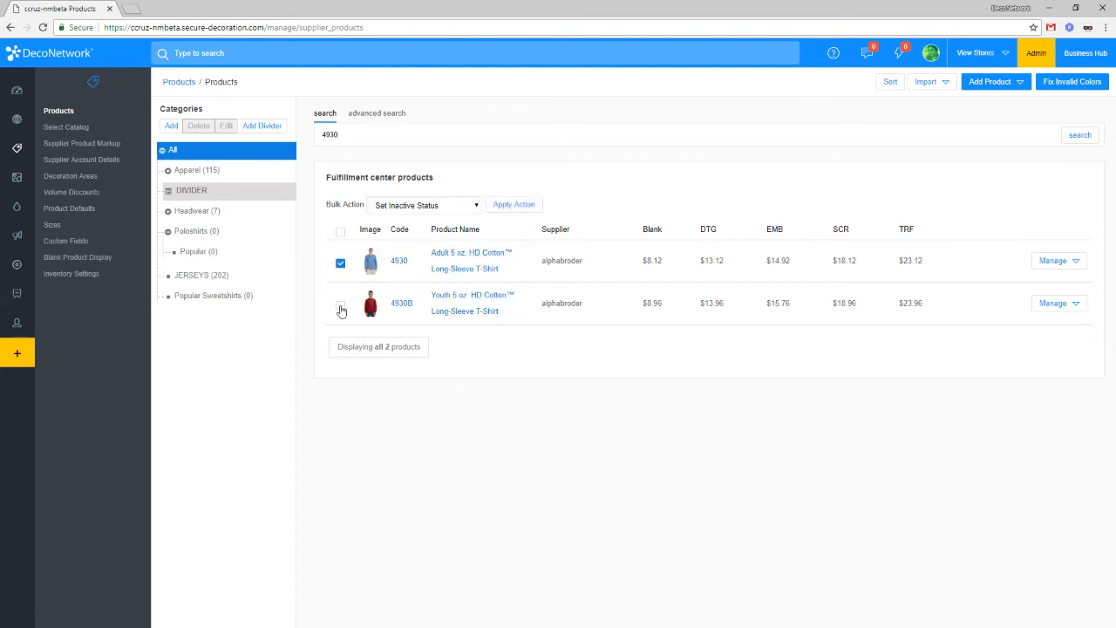
left_click(341, 307)
left_click(414, 206)
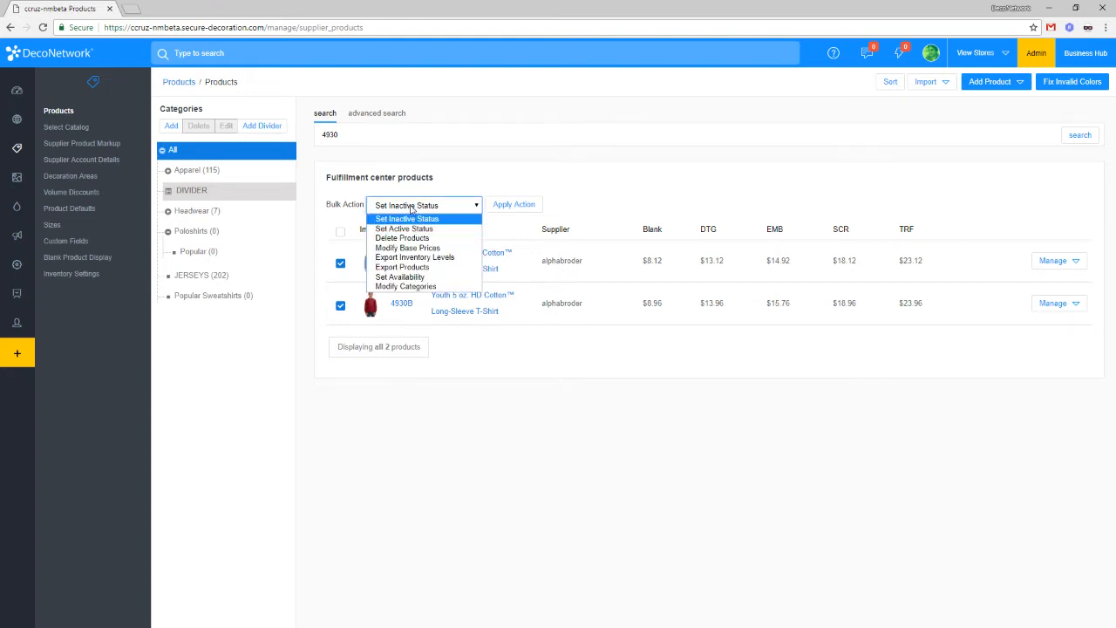
left_click(408, 287)
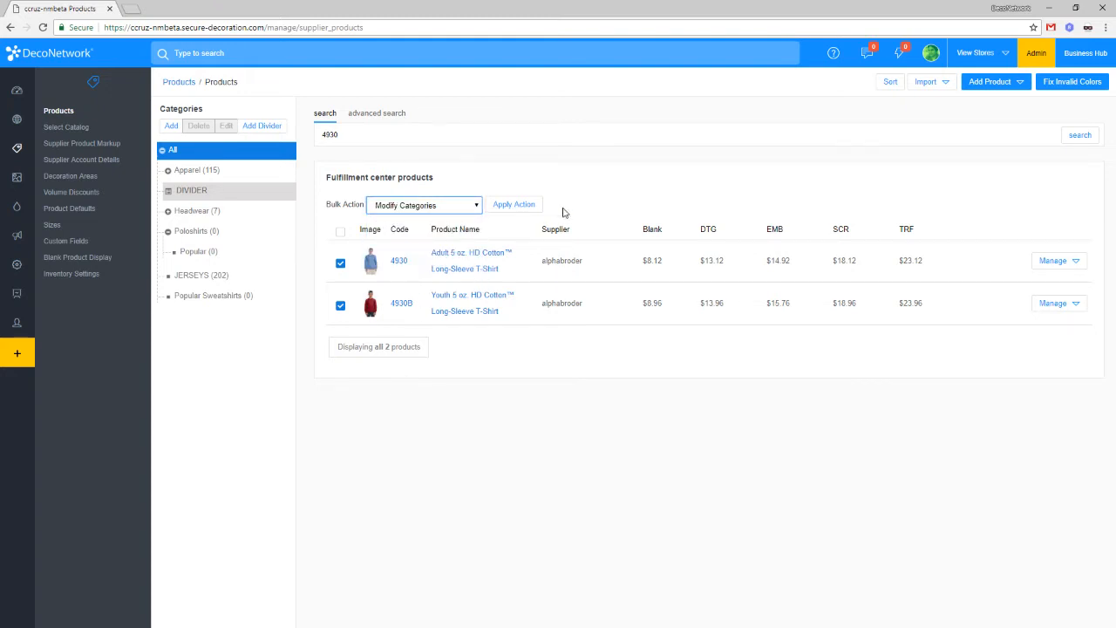
left_click(526, 206)
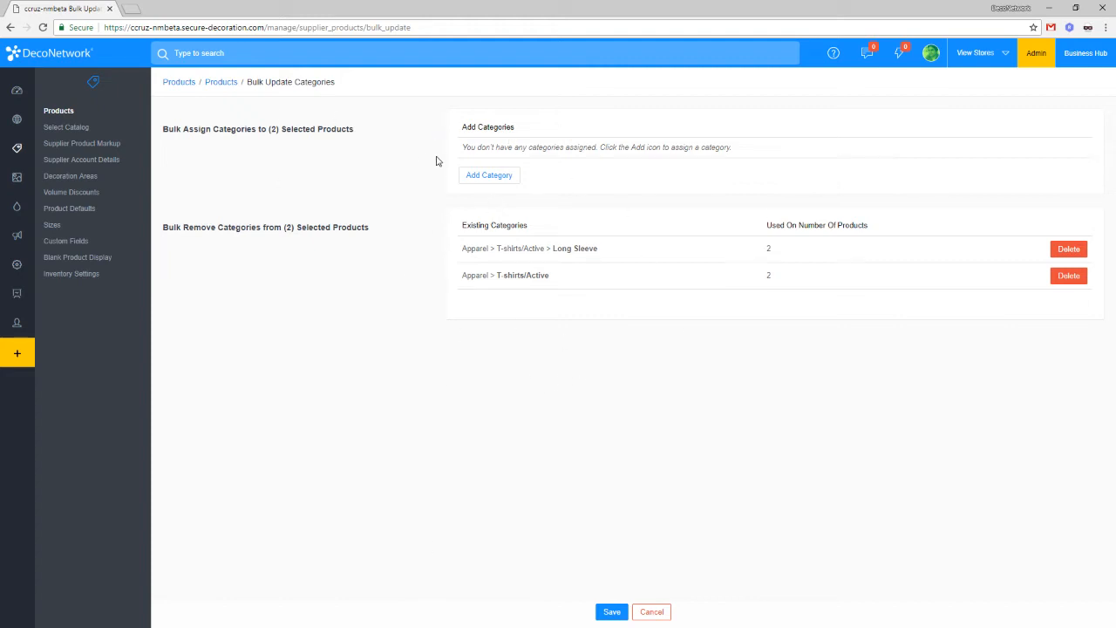
Step: Assign the Popular Sweatshirts category to the two selected products and save the bulk update
left_click(500, 177)
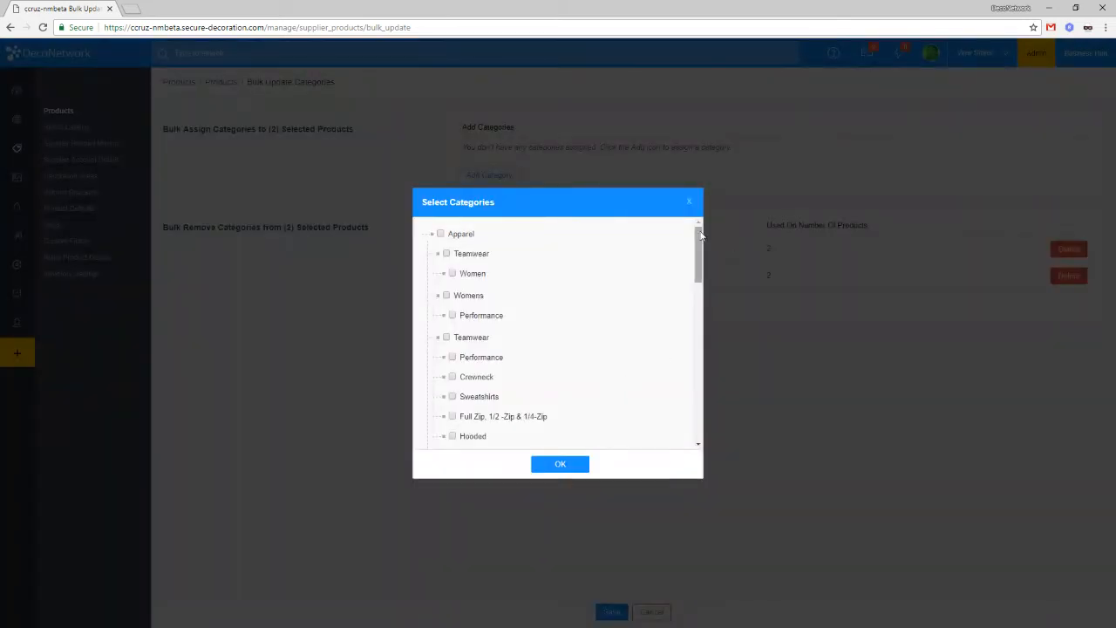
left_click_drag(701, 234, 731, 423)
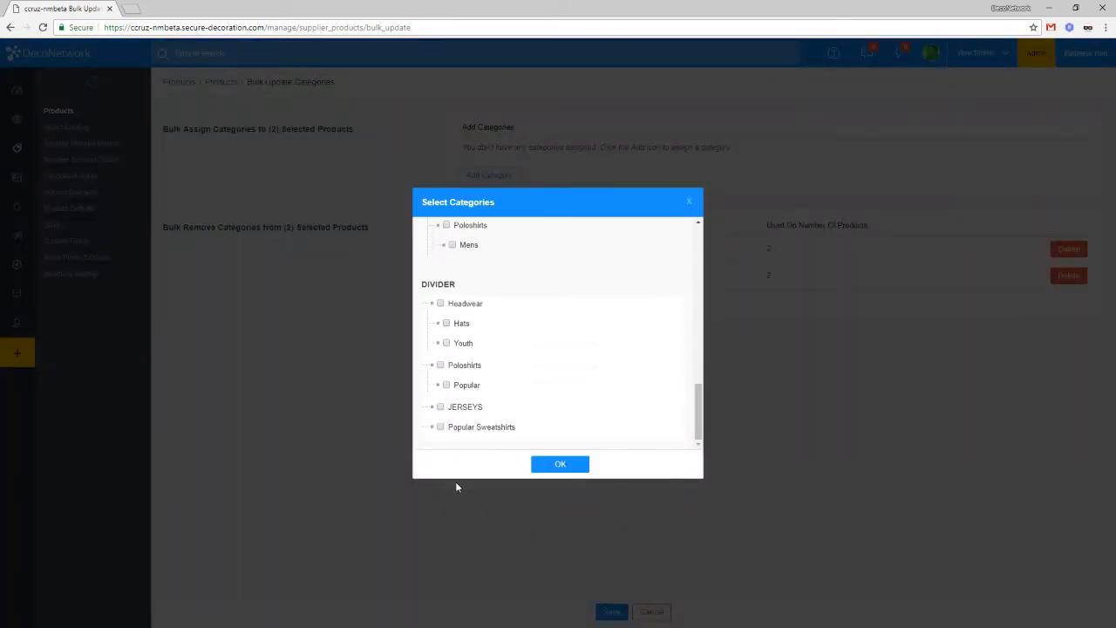
left_click(493, 427)
left_click(560, 464)
left_click(612, 613)
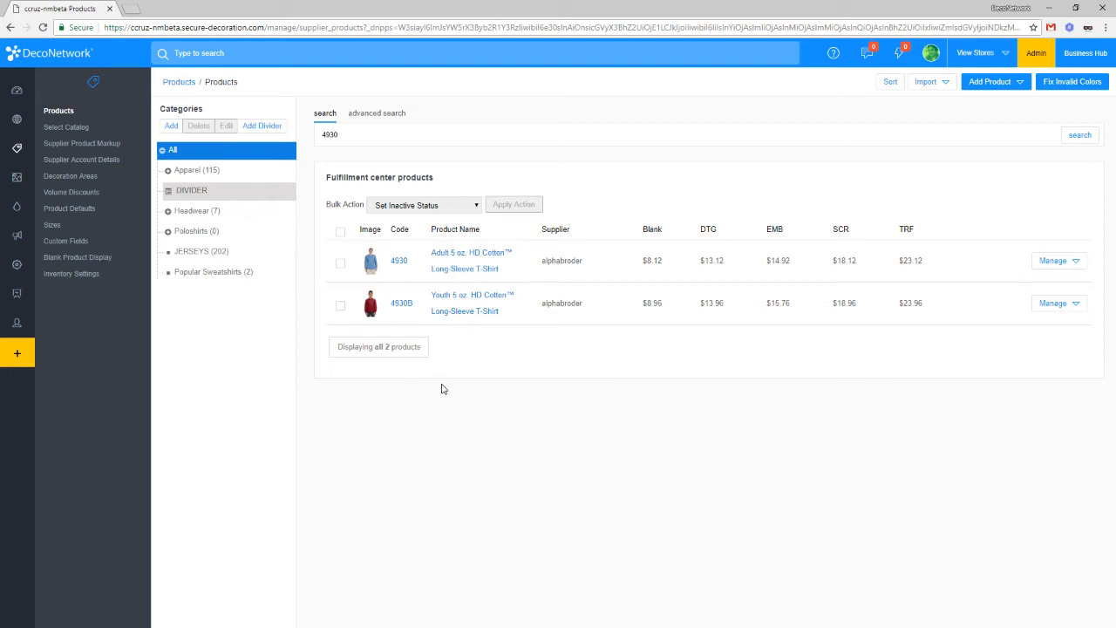
Step: View the Popular Sweatshirts category and clear the product search so its products are listed
left_click(215, 273)
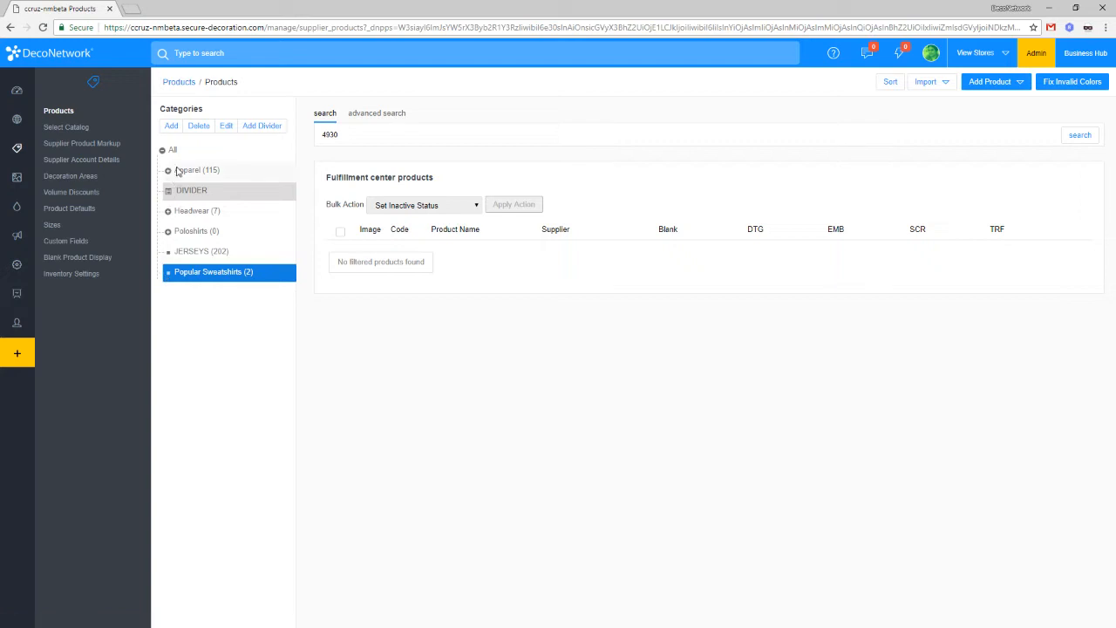
double_click(366, 131)
key("BackSpace")
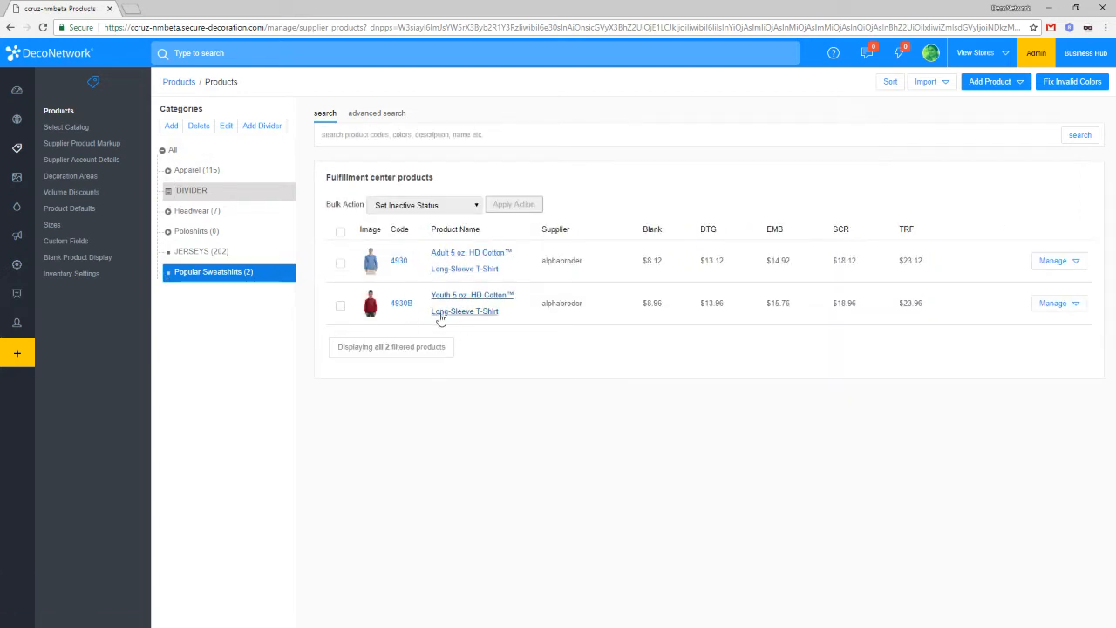
Step: Open the category settings of the Adult 7.2 oz. SofSpun Crewneck Sweatshirt (SF72R) from the Apparel category
left_click(197, 173)
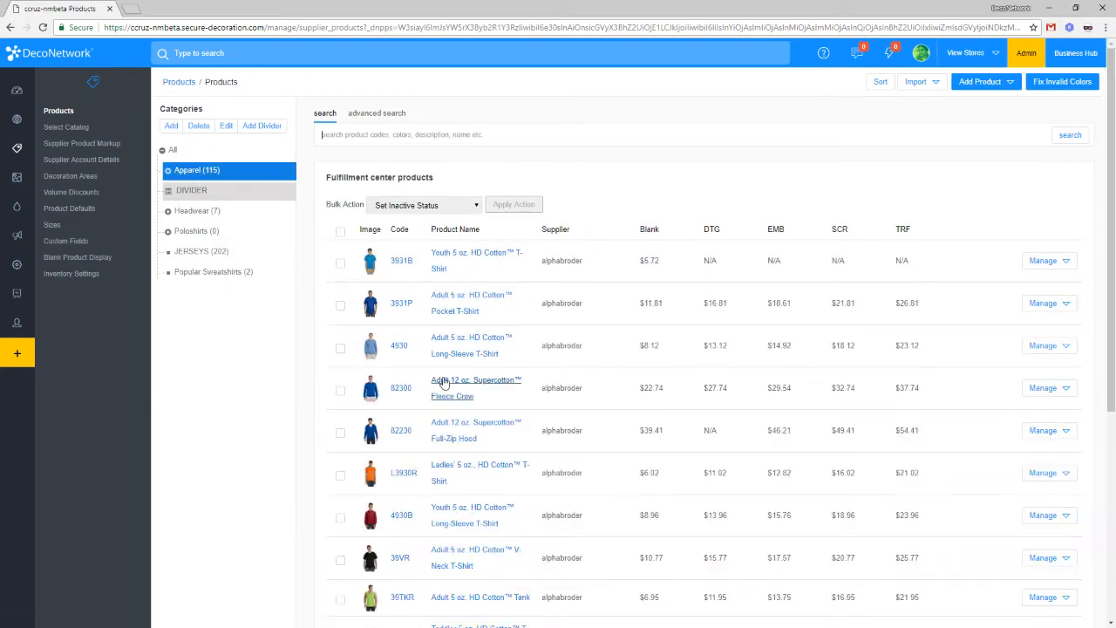
scroll(452, 387, "down", 4)
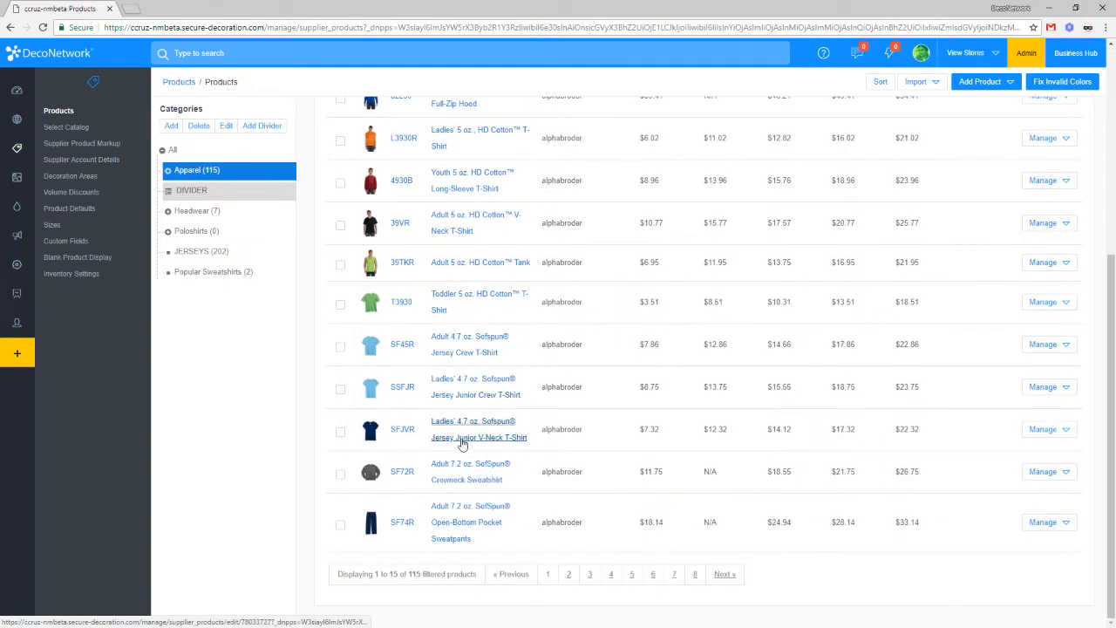
left_click(454, 482)
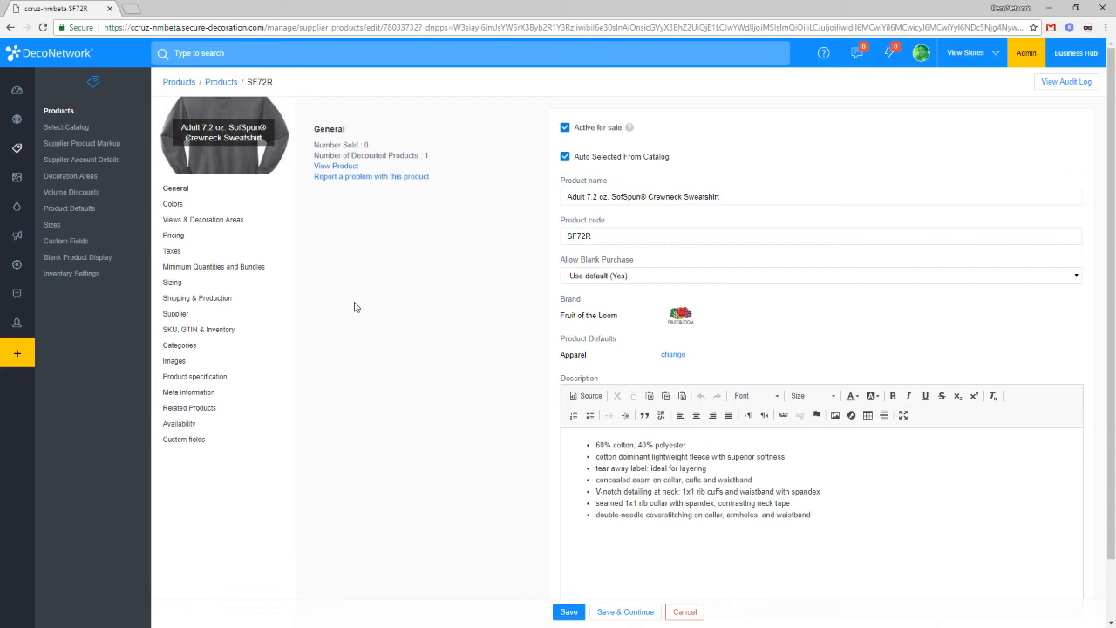
left_click(199, 351)
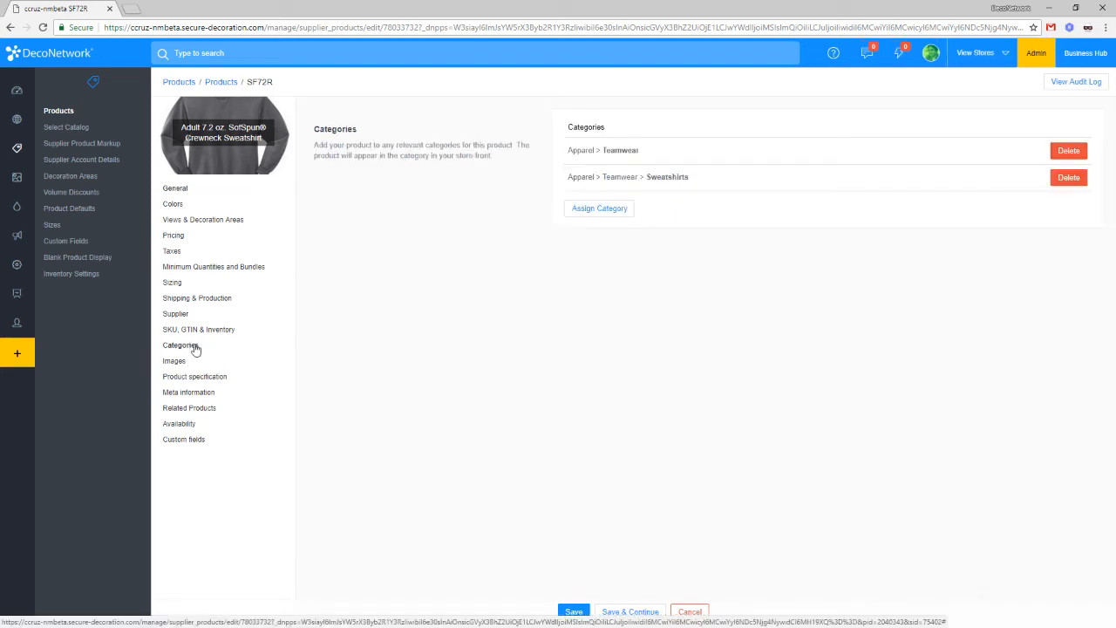
Step: Assign the Popular Sweatshirts category to product SF72R and save the product
left_click(608, 210)
scroll(624, 405, "down", 10)
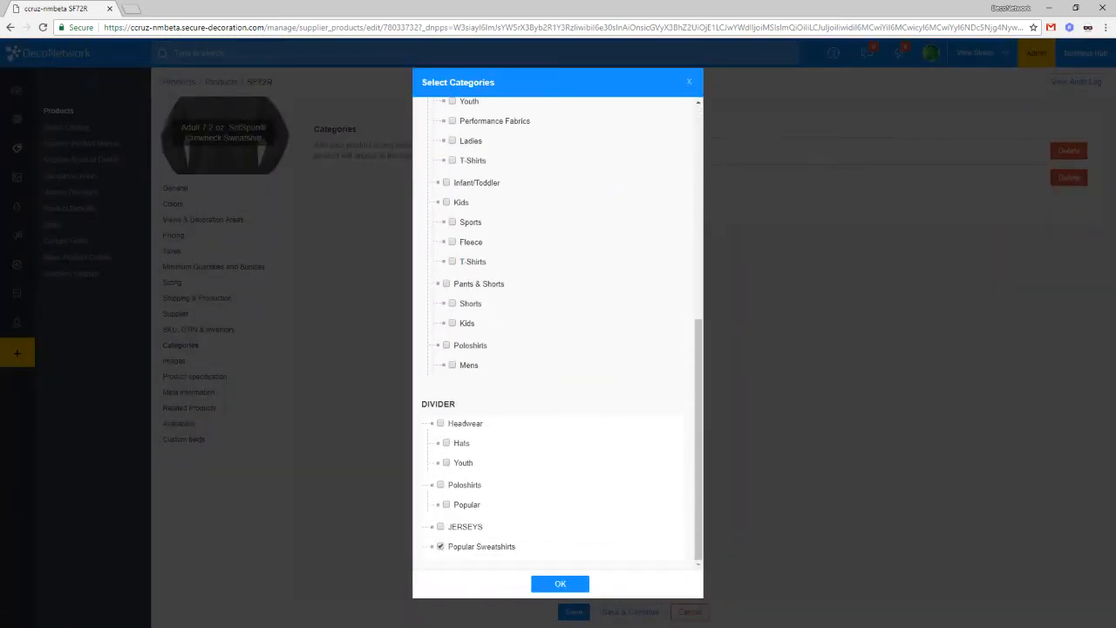
left_click(550, 580)
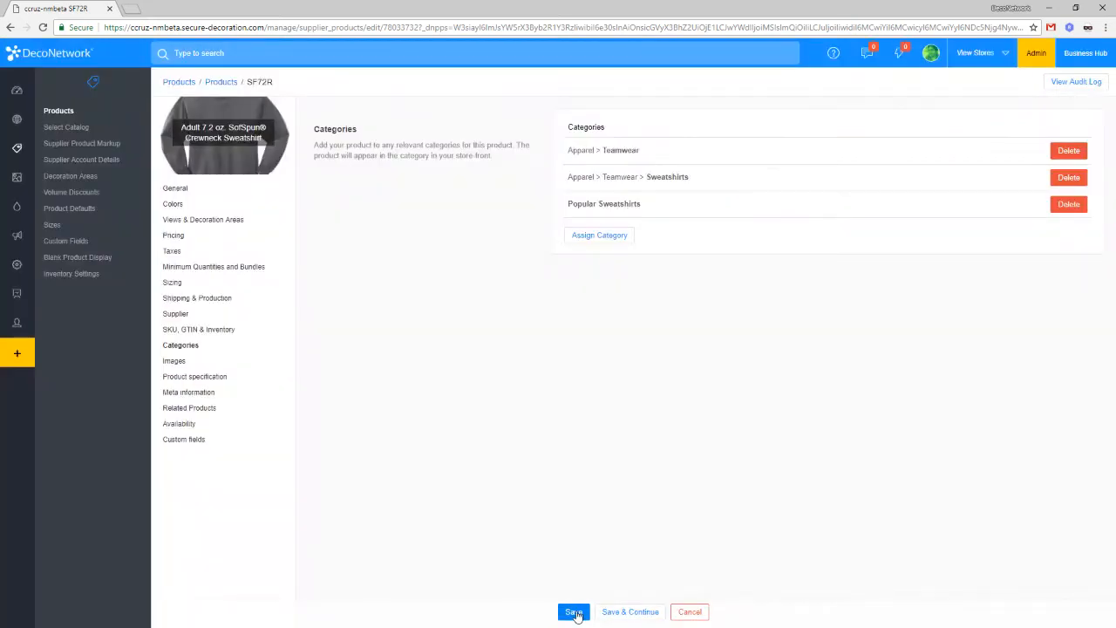
left_click(572, 612)
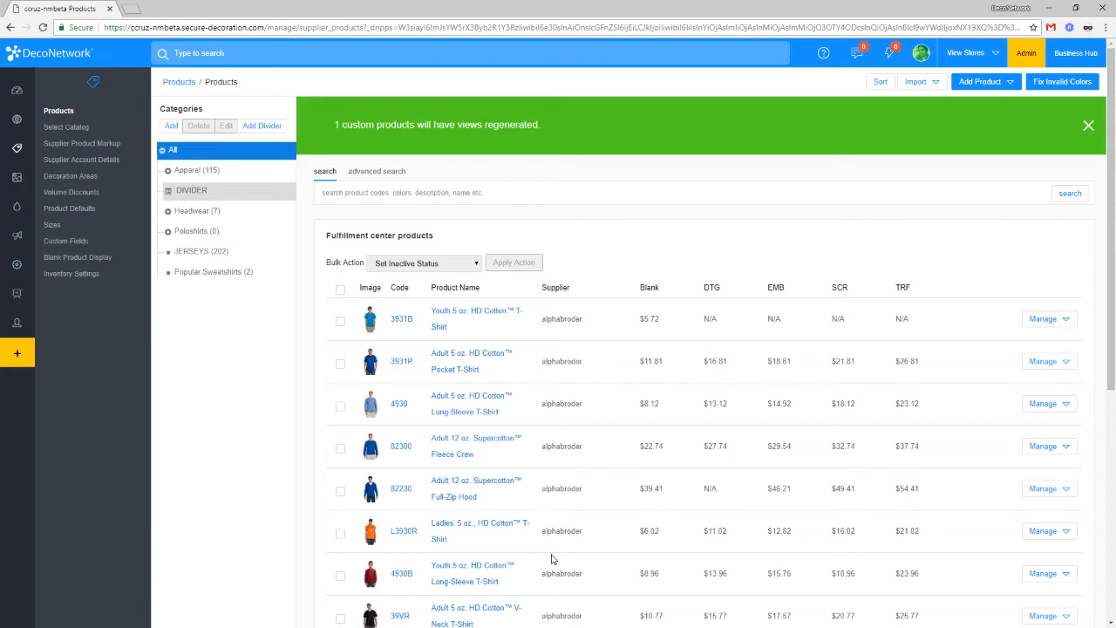
Step: Open the store added 06-Jun-18 in a separate browser tab and bring up its Website Pages editor
left_click(20, 119)
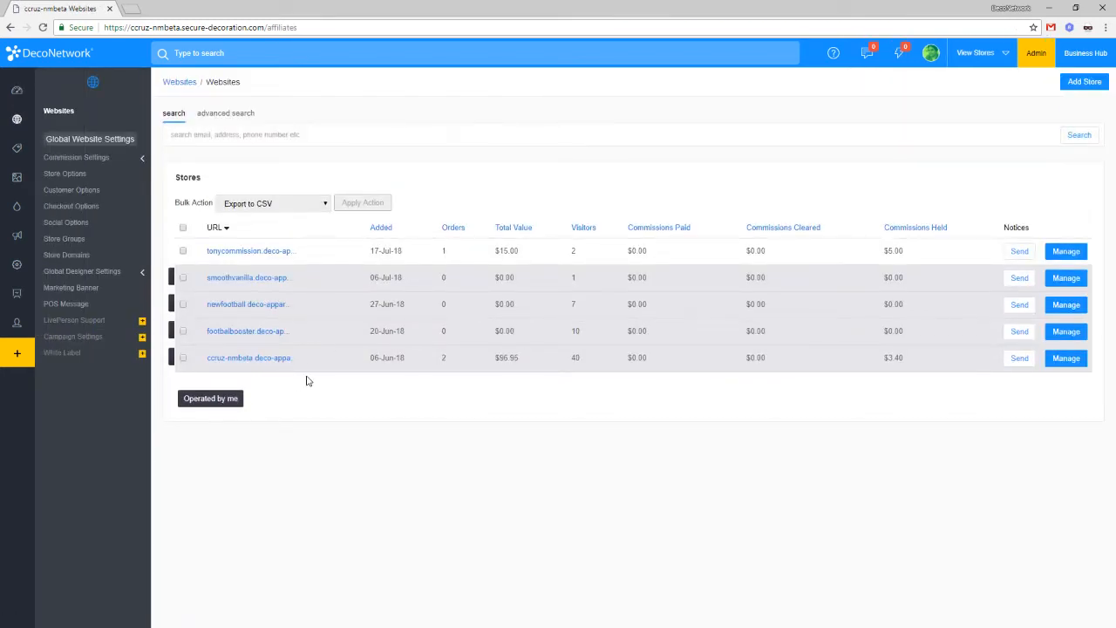
right_click(255, 358)
left_click(279, 366)
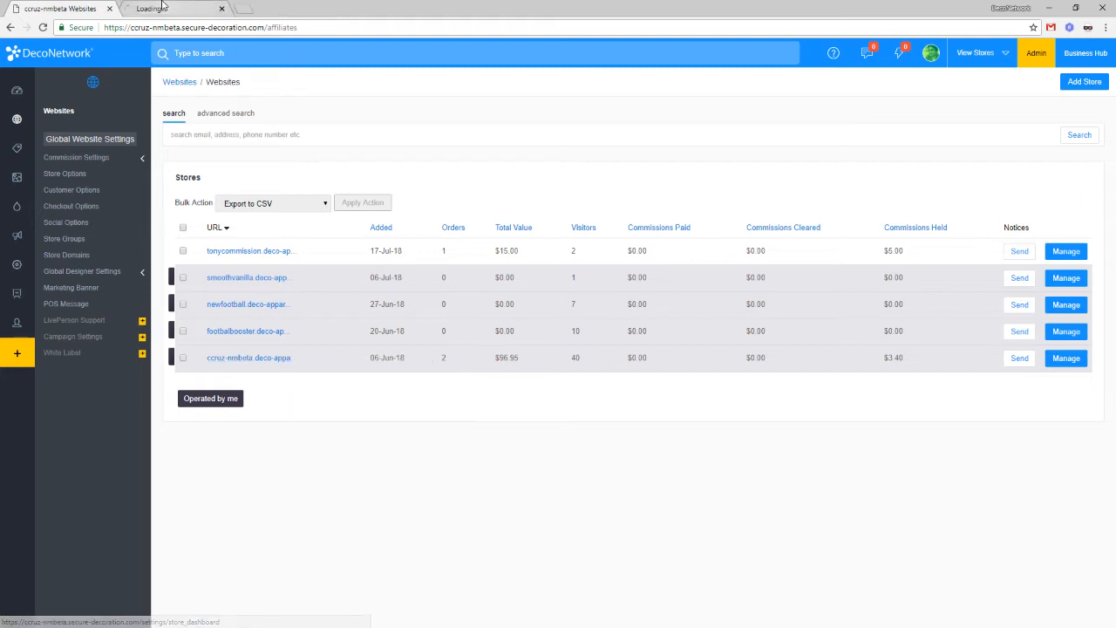
left_click(162, 8)
left_click(83, 155)
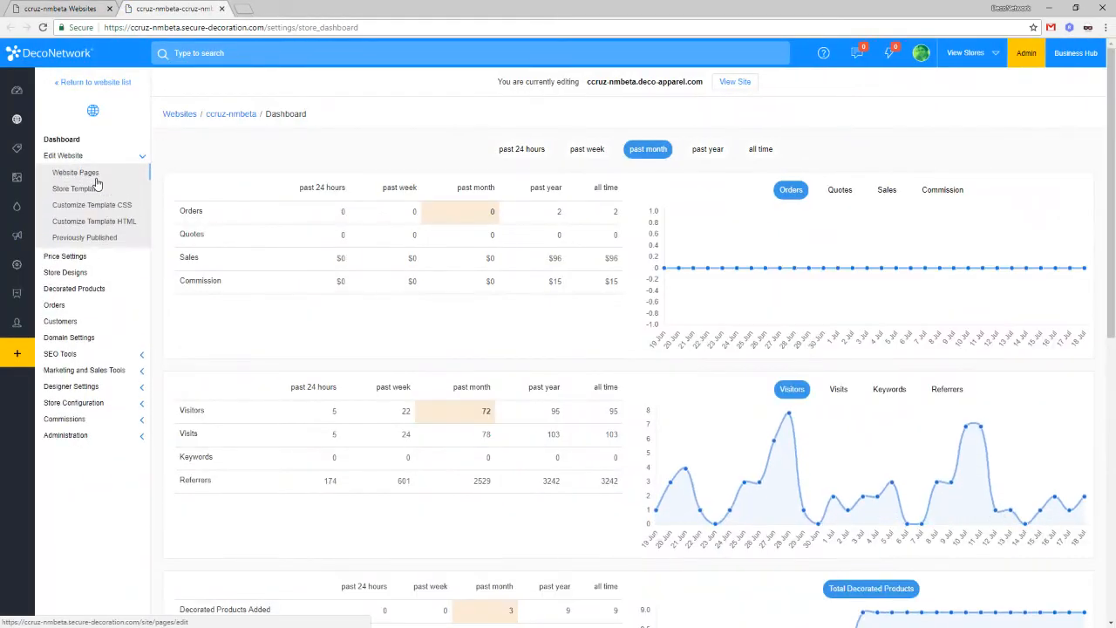
left_click(87, 8)
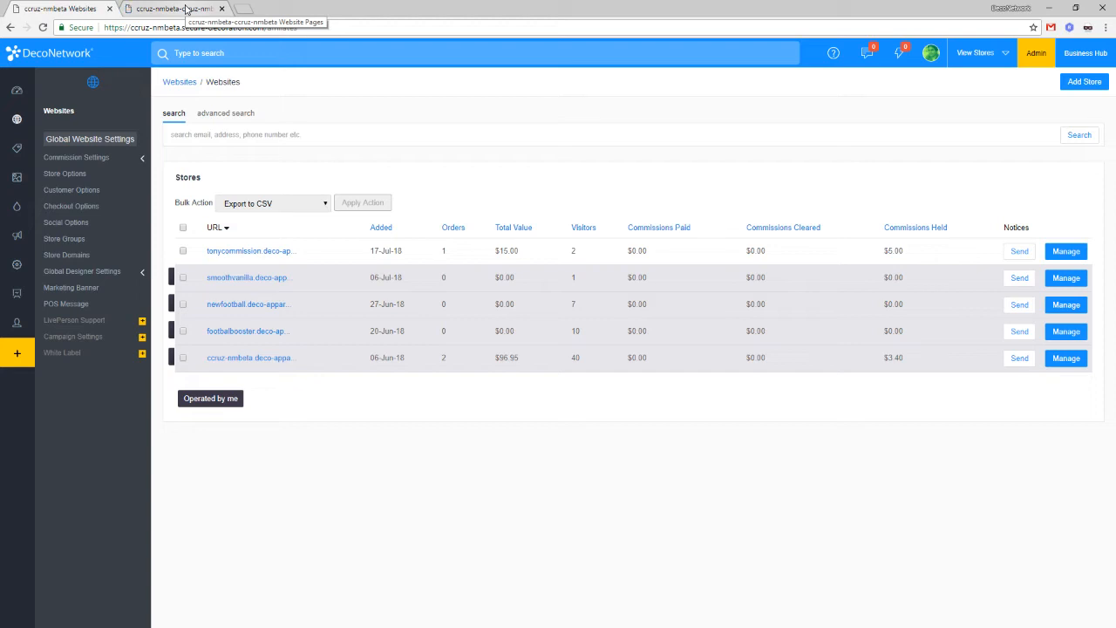
left_click(186, 9)
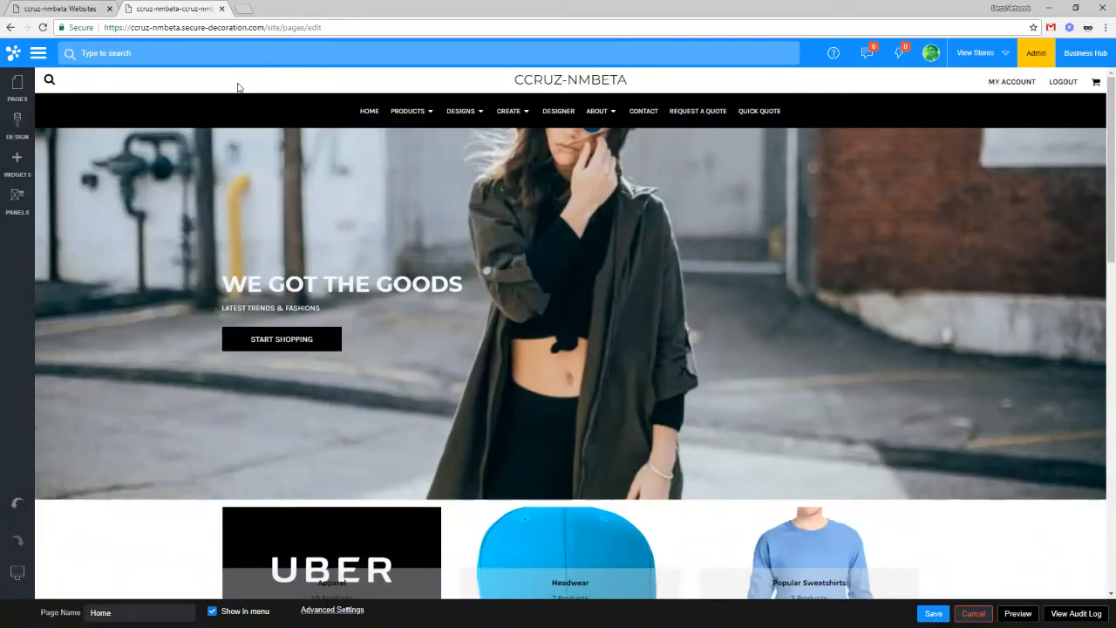
Step: Add a new website page named Popular Sweatshirts
left_click(6, 90)
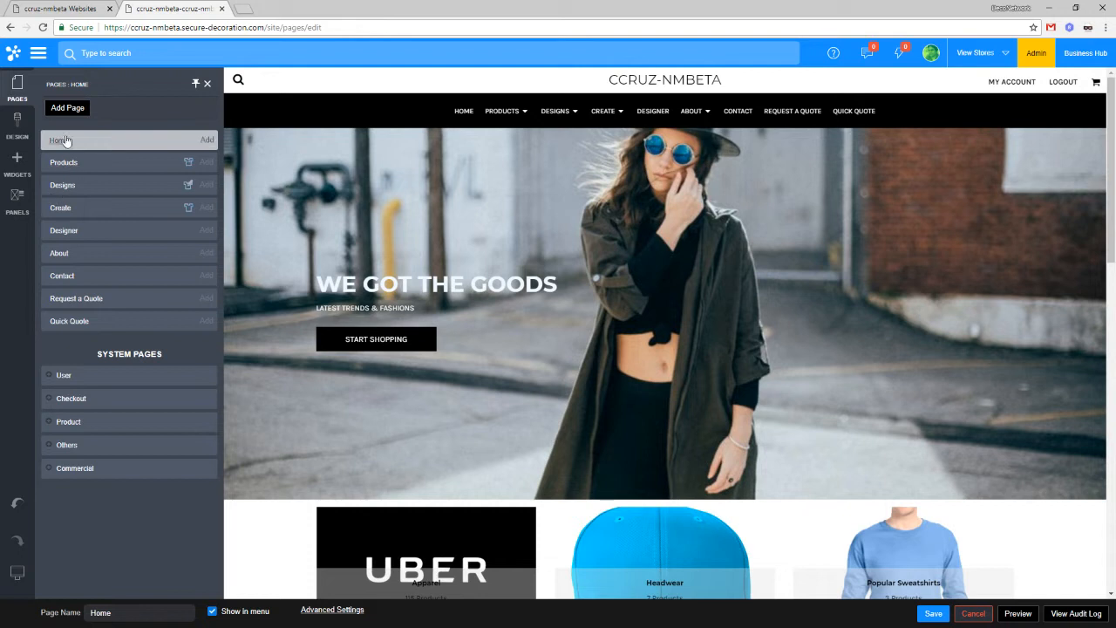
left_click(75, 110)
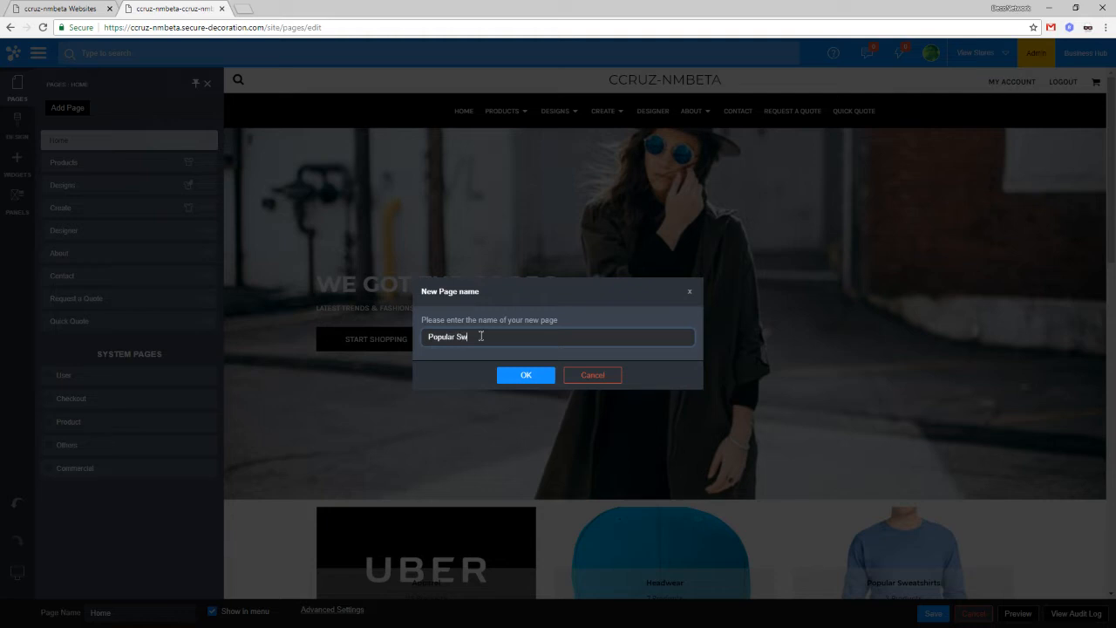
left_click(523, 376)
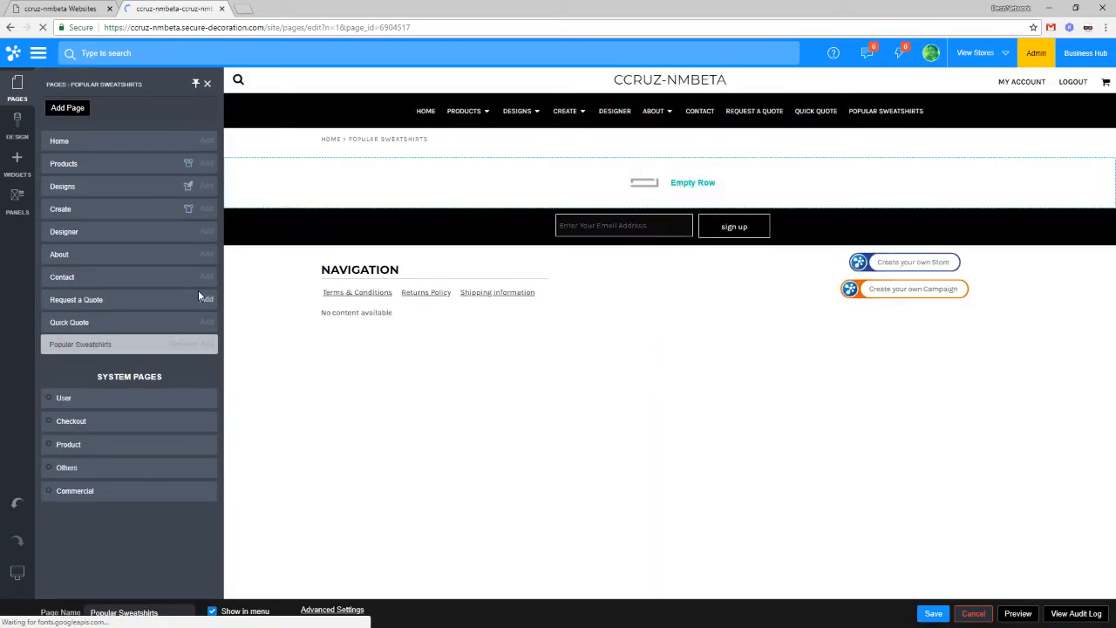
Step: Place a Blank Product Listing widget in the empty row of the Popular Sweatshirts page
left_click(15, 157)
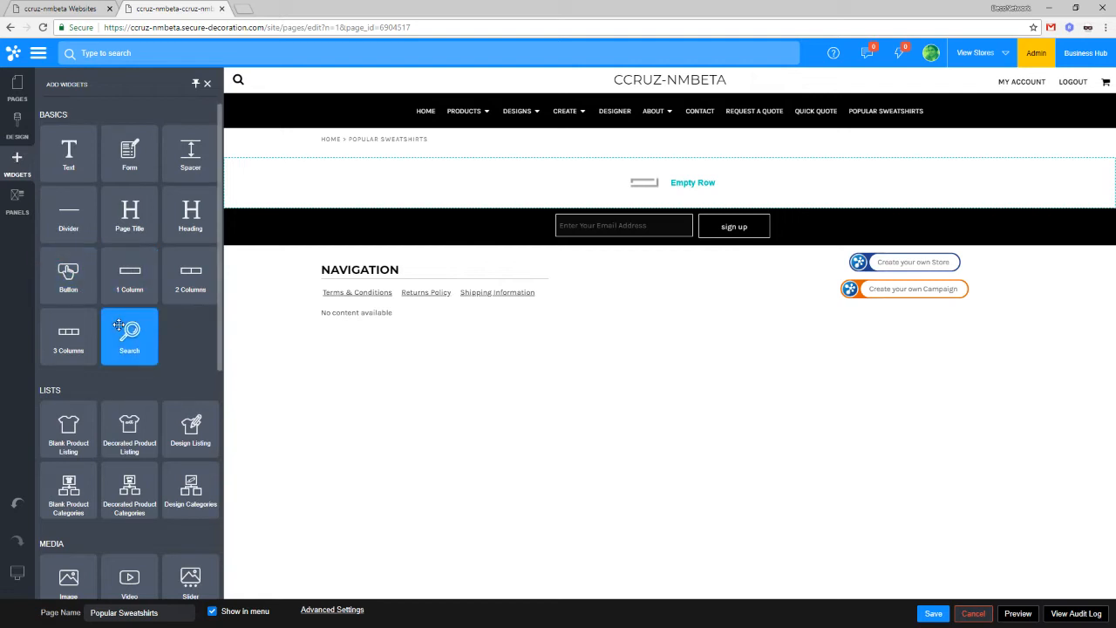
scroll(119, 324, "down", 1)
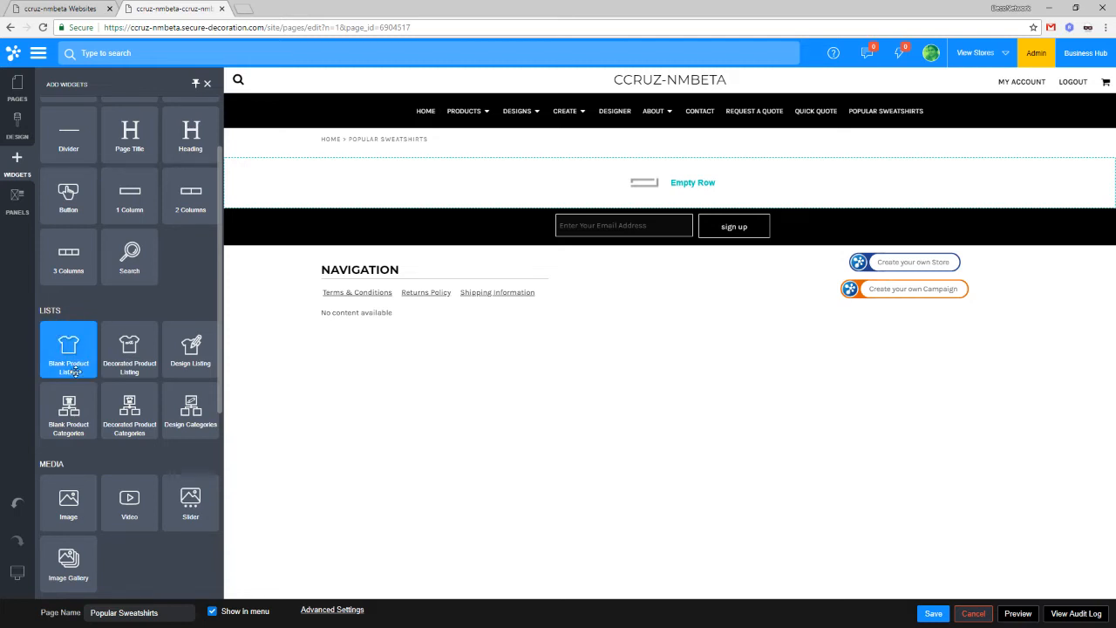
left_click_drag(65, 366, 475, 179)
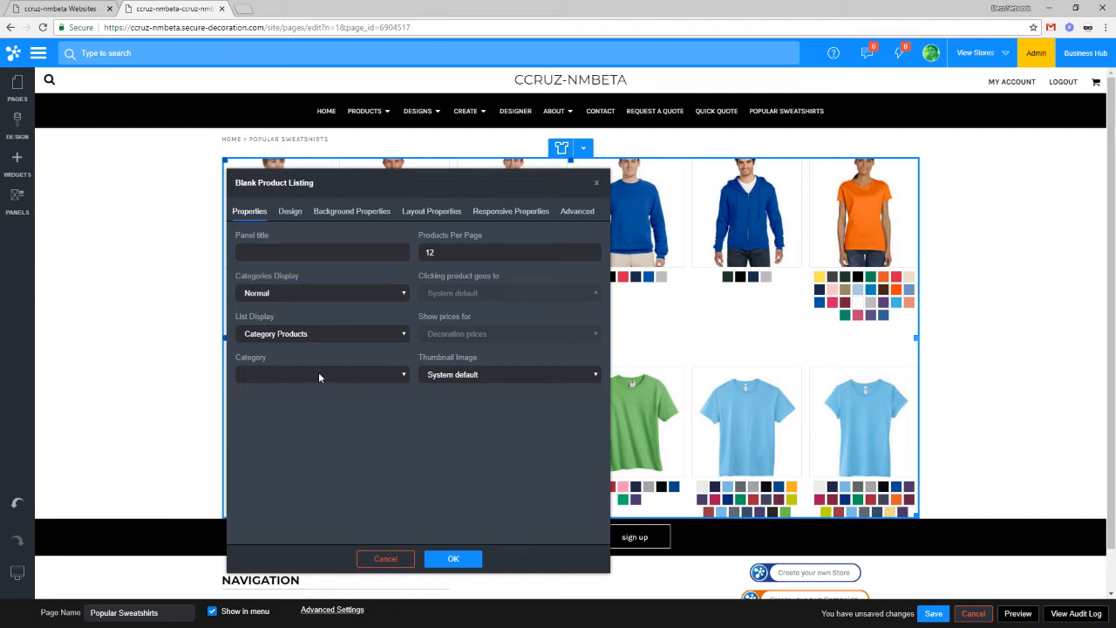
Step: Set the product listing's category to Popular Sweatshirts, accept the widget properties and save the page
left_click_drag(370, 183, 639, 155)
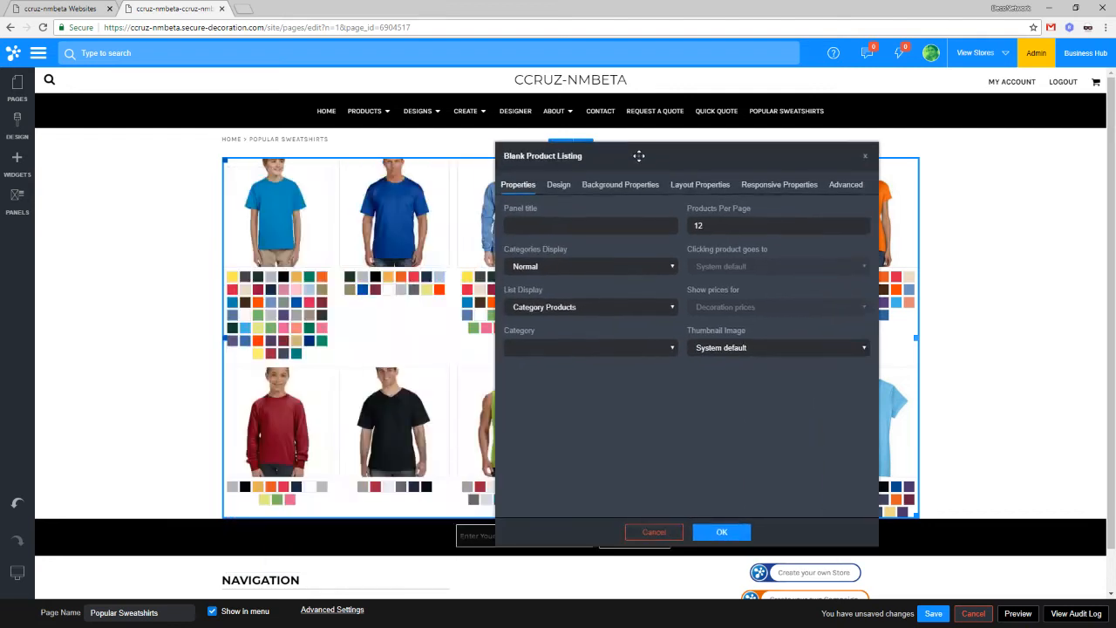
left_click(542, 344)
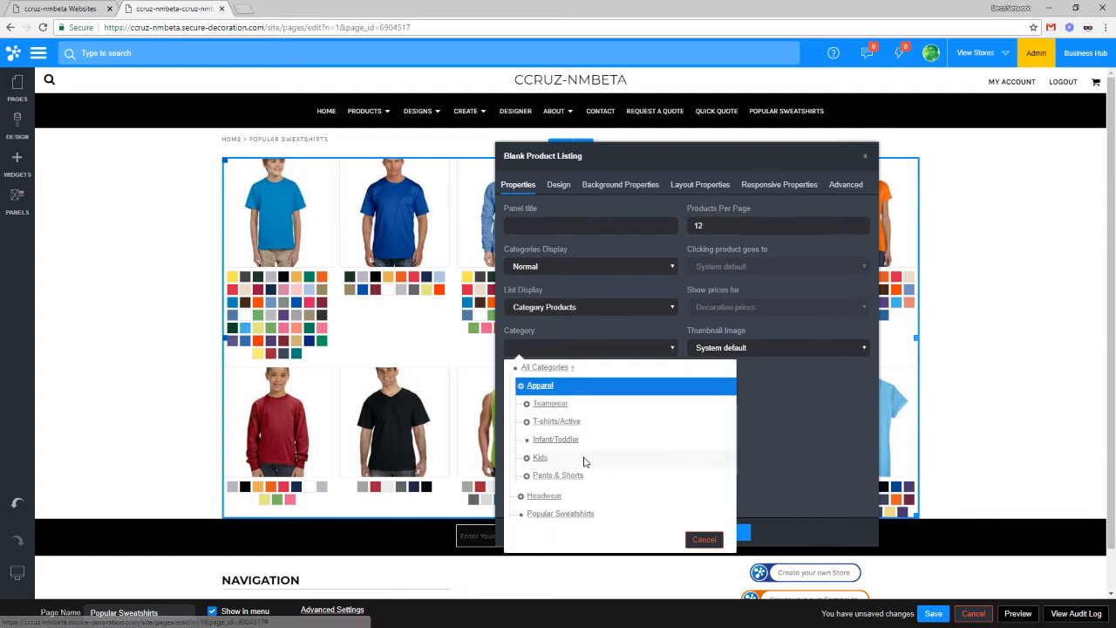
left_click(554, 513)
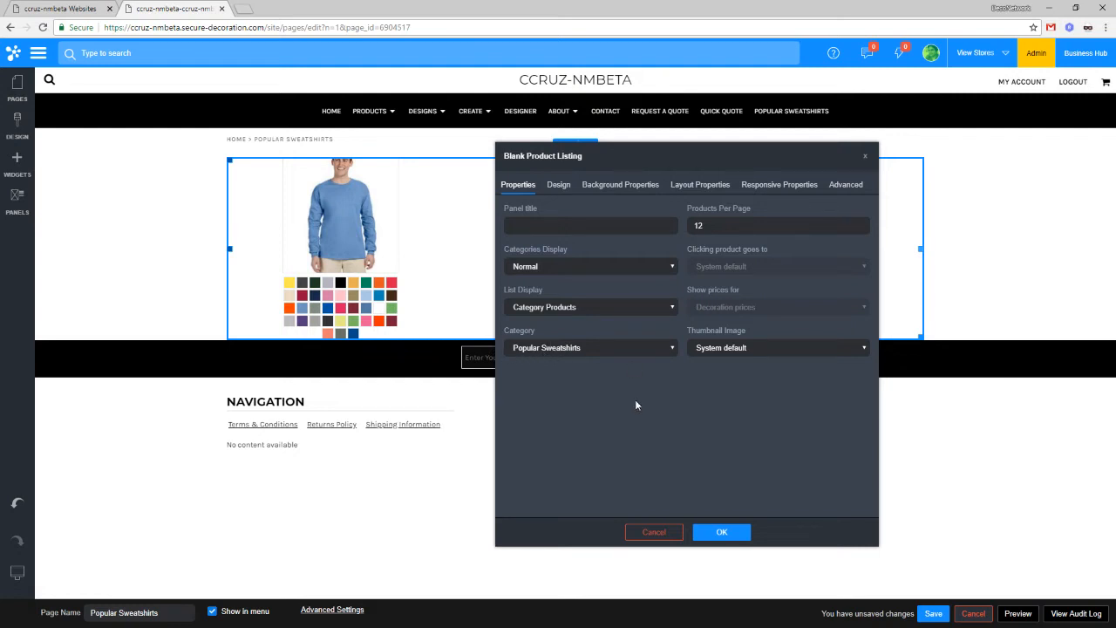
left_click(721, 531)
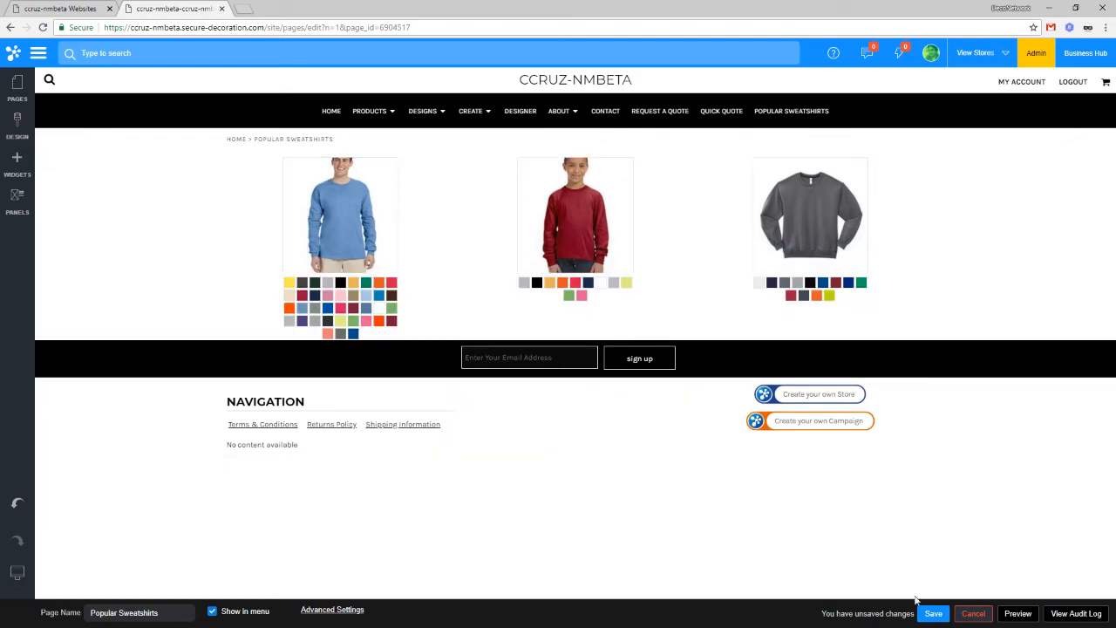
left_click(934, 614)
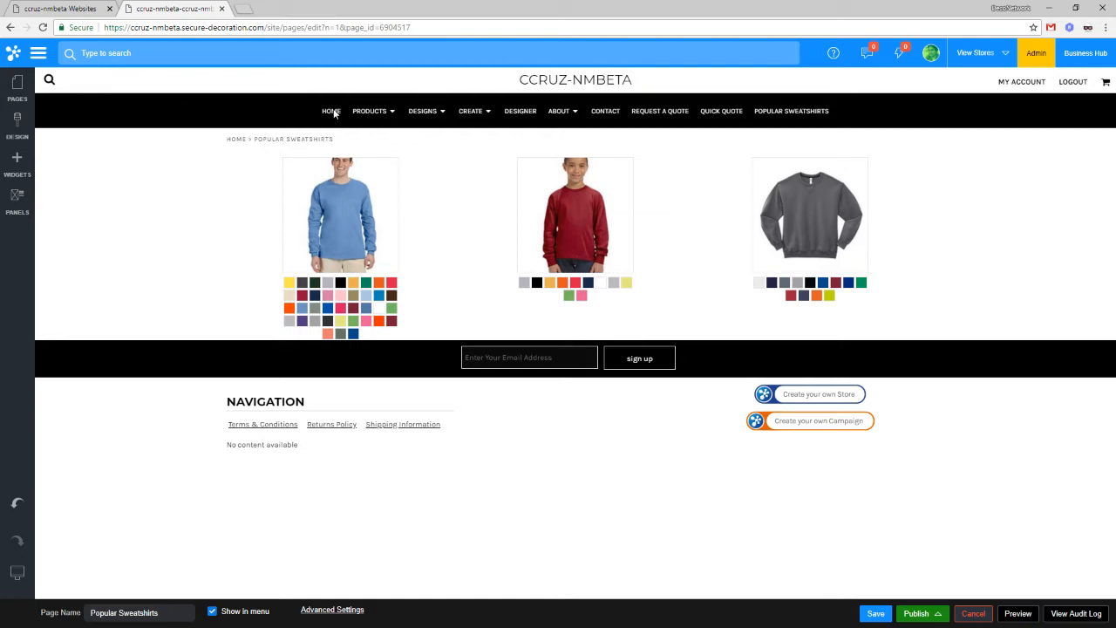
Step: Open the Home page in the website editor and view its banner and category listing
left_click(12, 89)
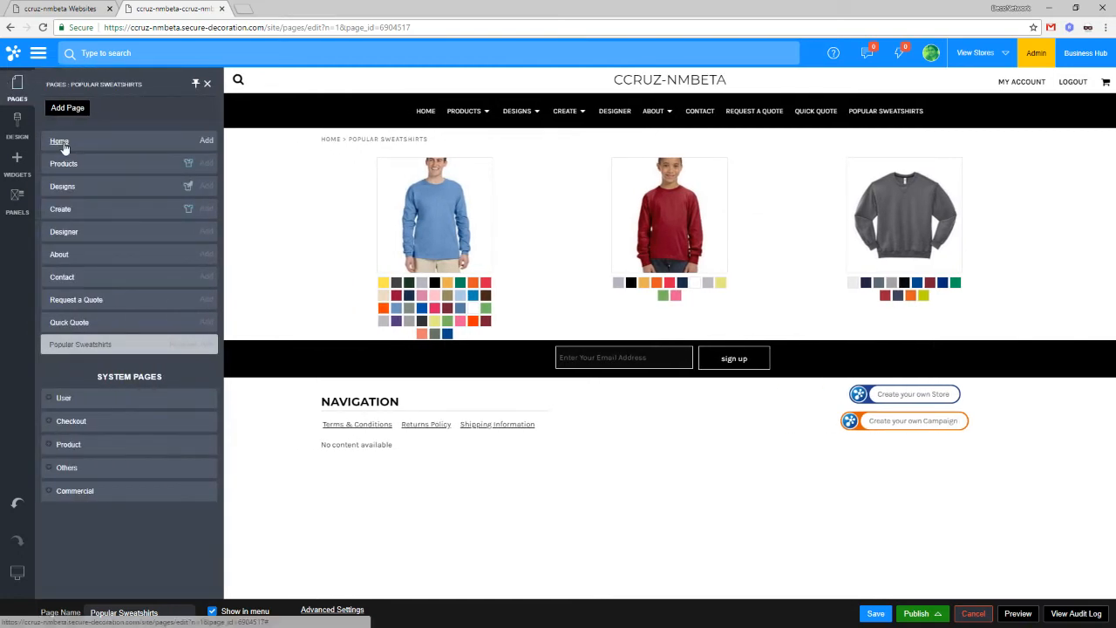
left_click(64, 146)
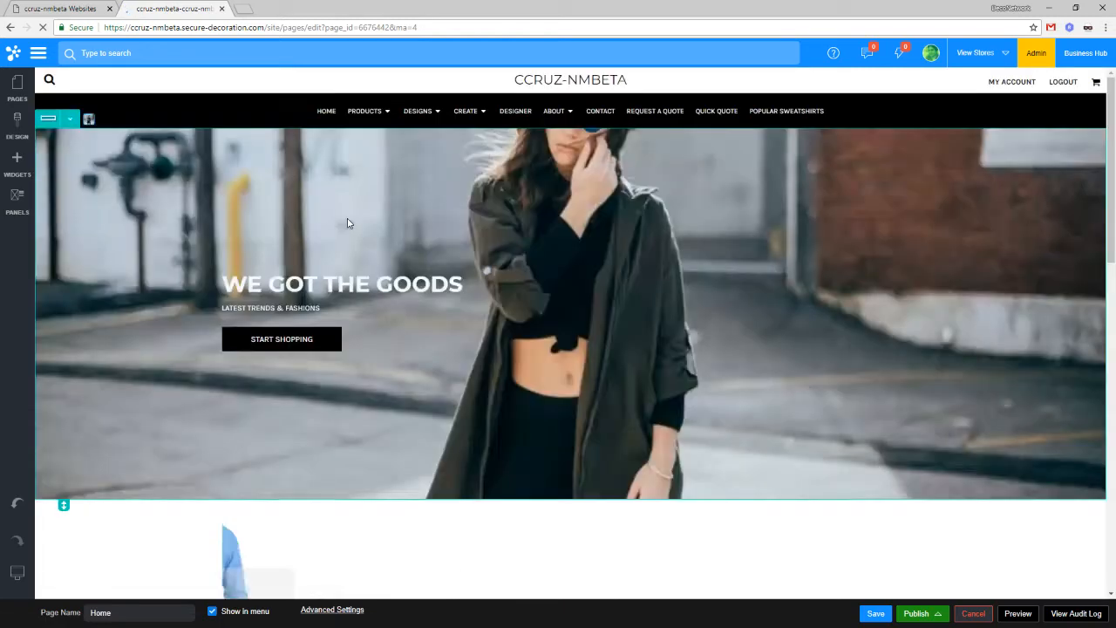
scroll(504, 333, "down", 6)
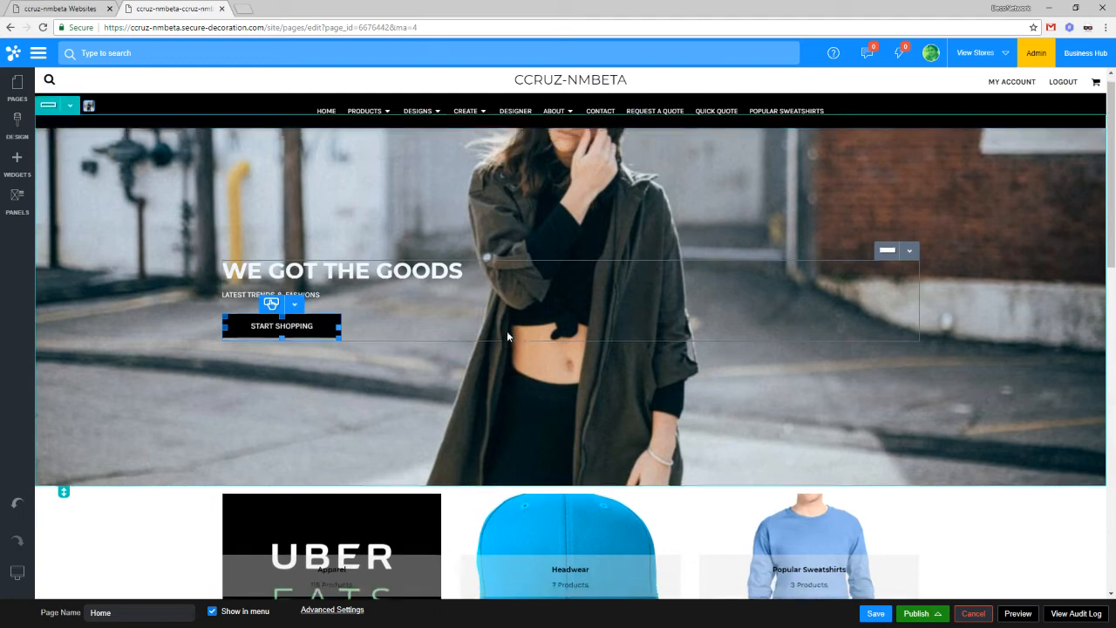
Step: Replace the Leading Designs banner heading on the Home page with "Browse our Popular Sweatshirts"
scroll(504, 333, "down", 4)
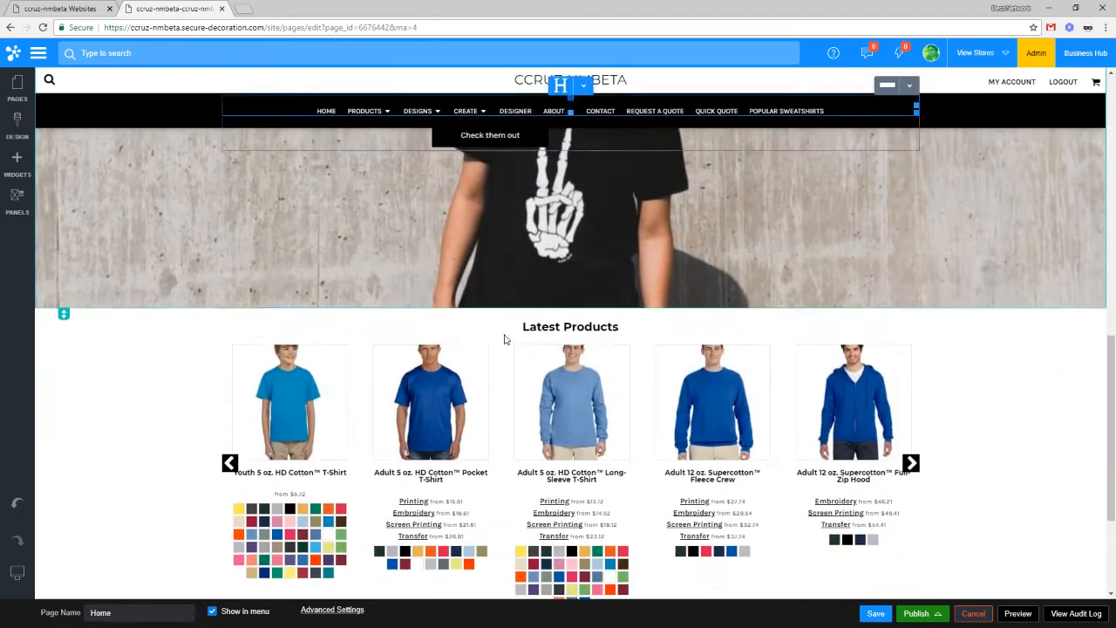
scroll(504, 339, "up", 4)
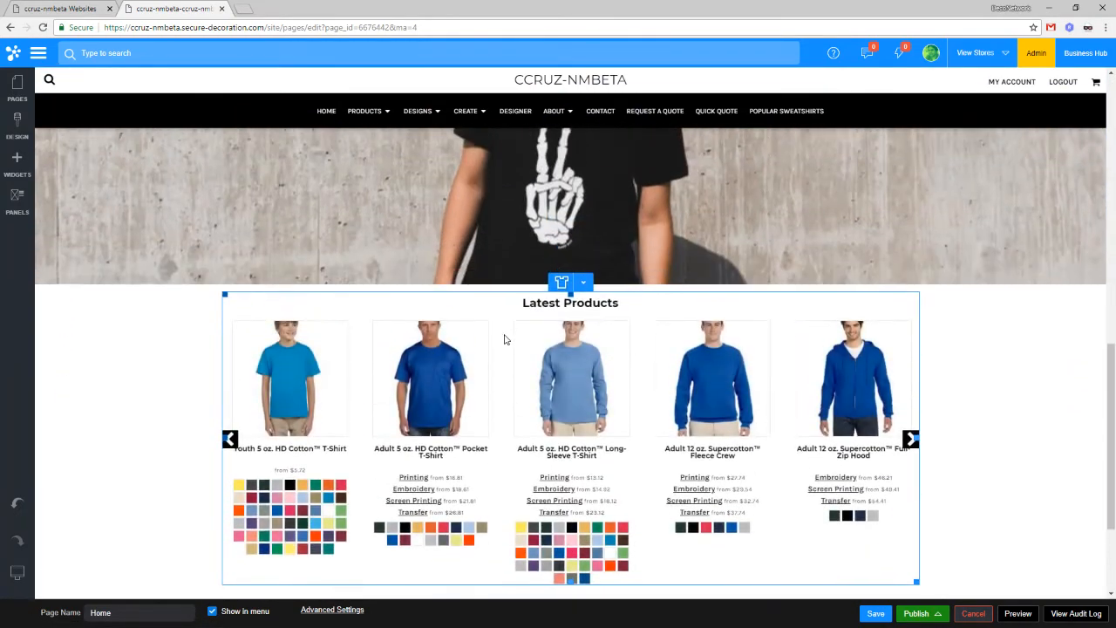
scroll(666, 420, "up", 3)
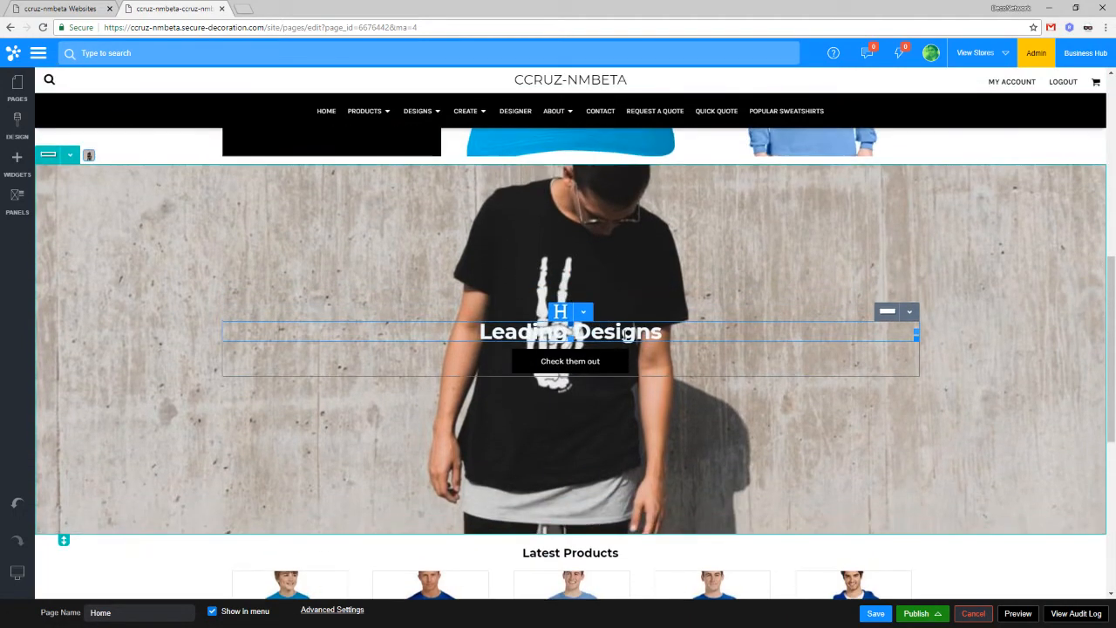
triple_click(588, 336)
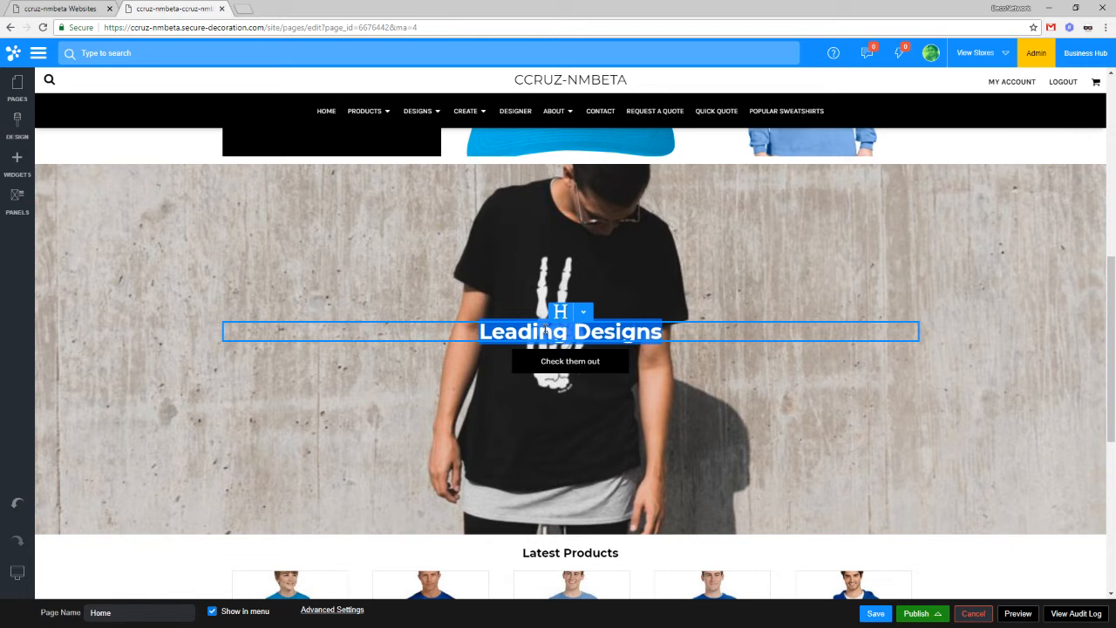
key("BackSpace")
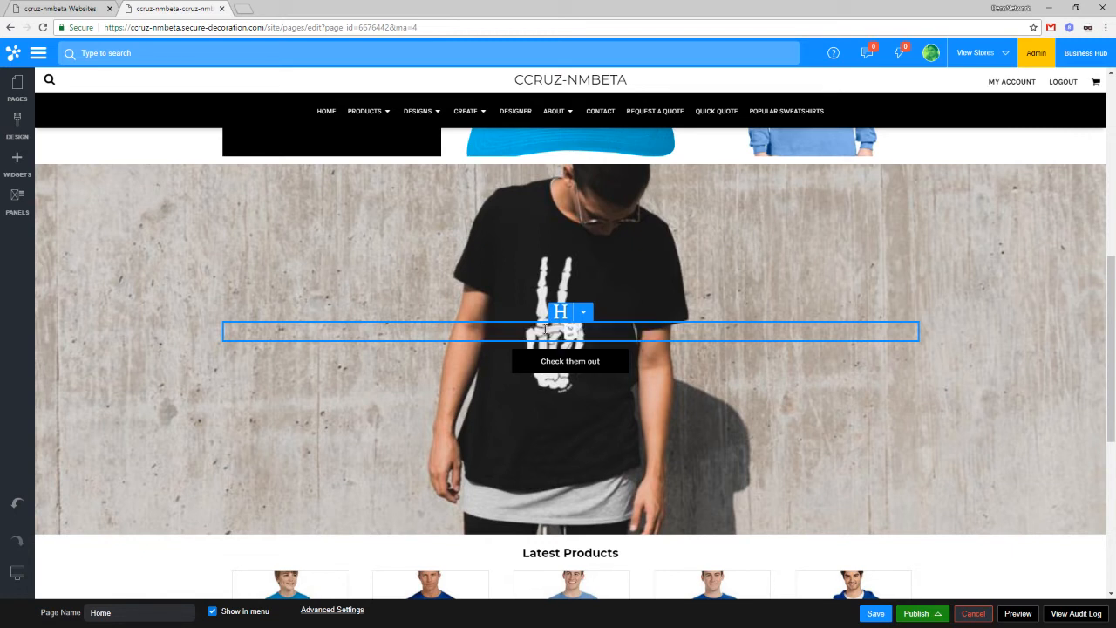
type("Browse our Pup")
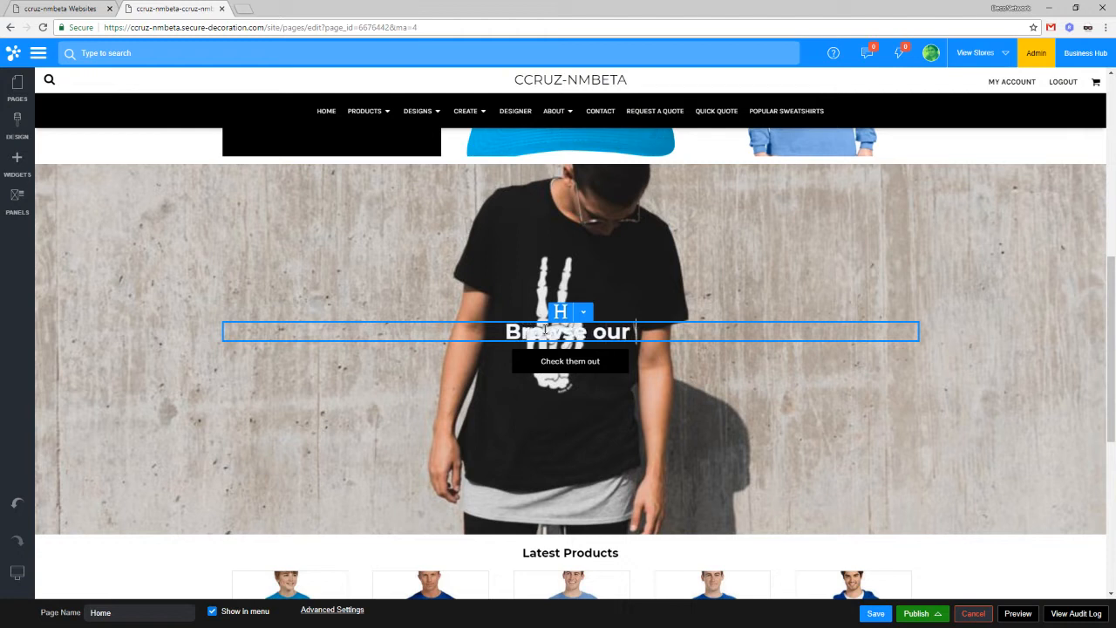
key("BackSpace")
key("BackSpace")
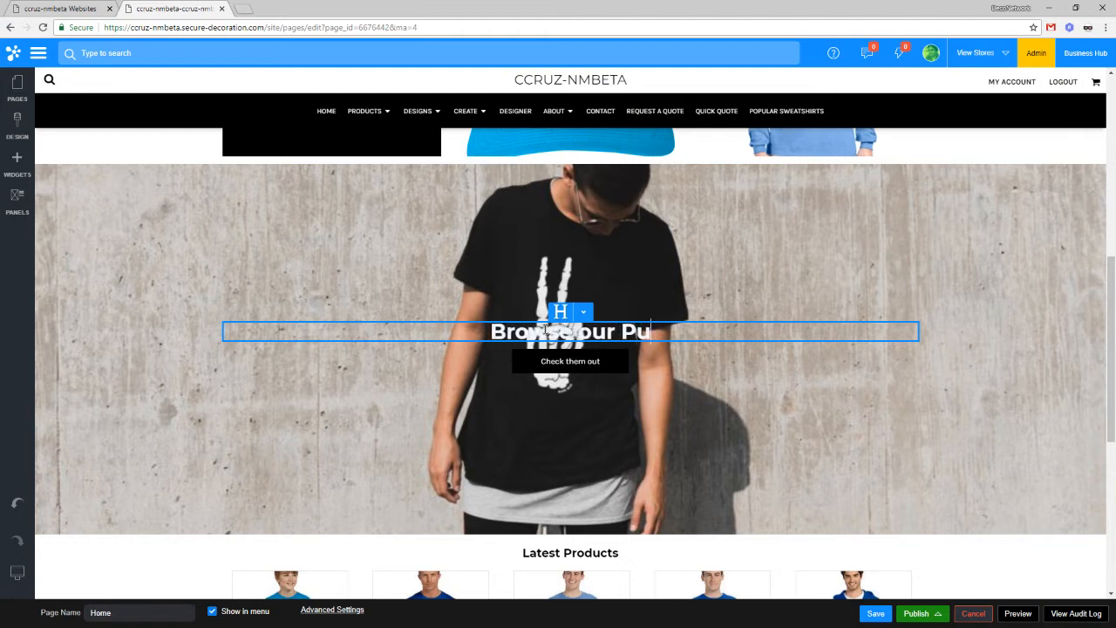
type("opular Sweatshirts")
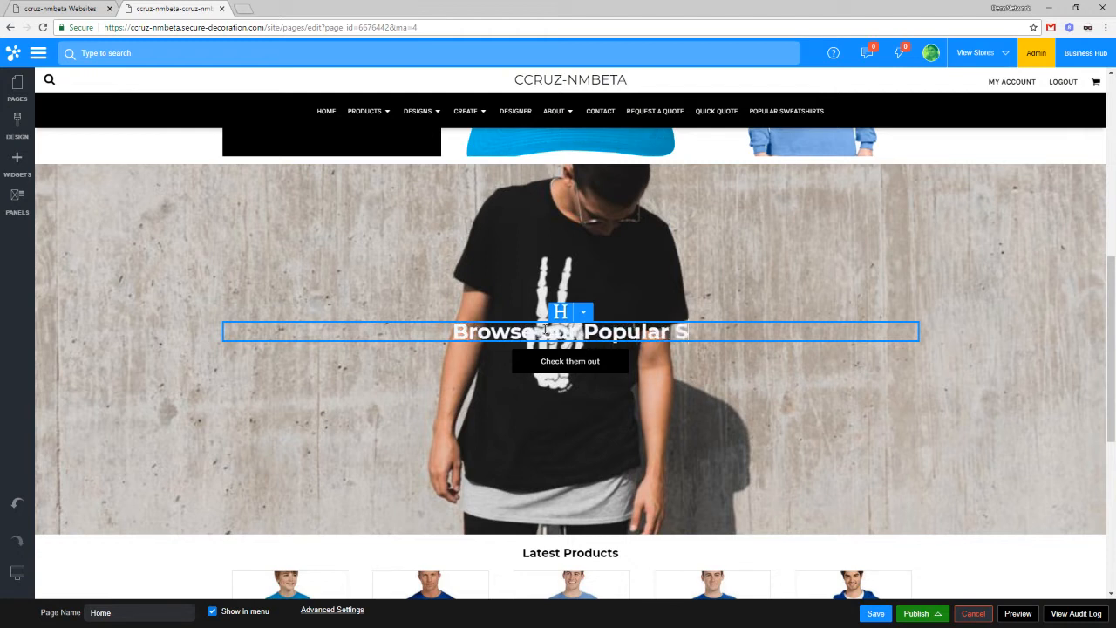
Step: Open the link options of the banner's Check them out button and view the existing pages it can link to
double_click(598, 363)
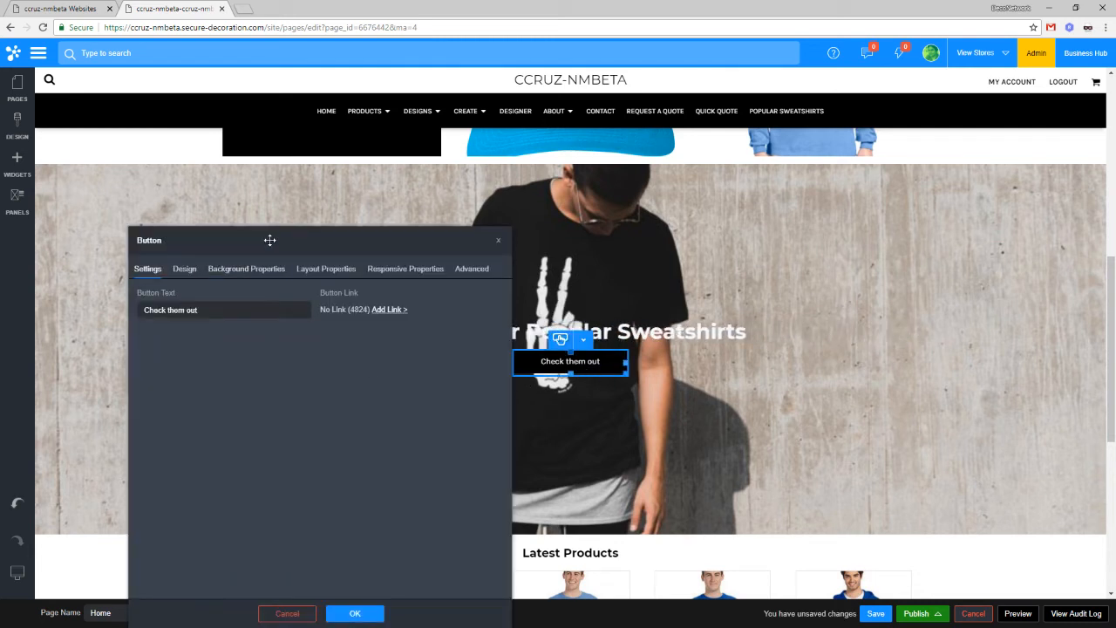
left_click_drag(269, 239, 209, 182)
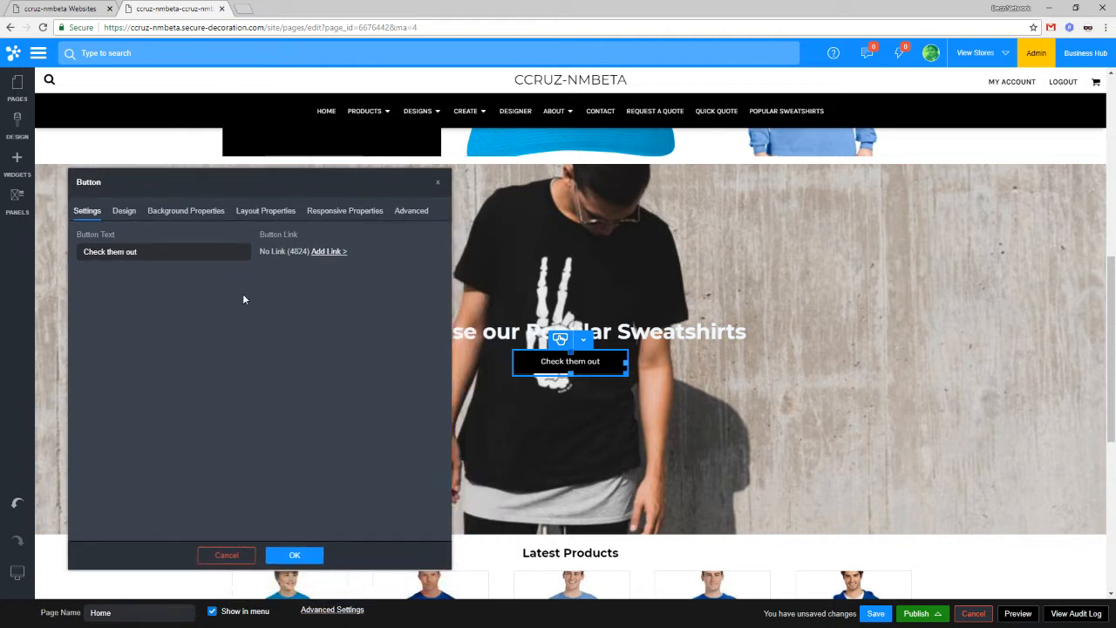
left_click(331, 251)
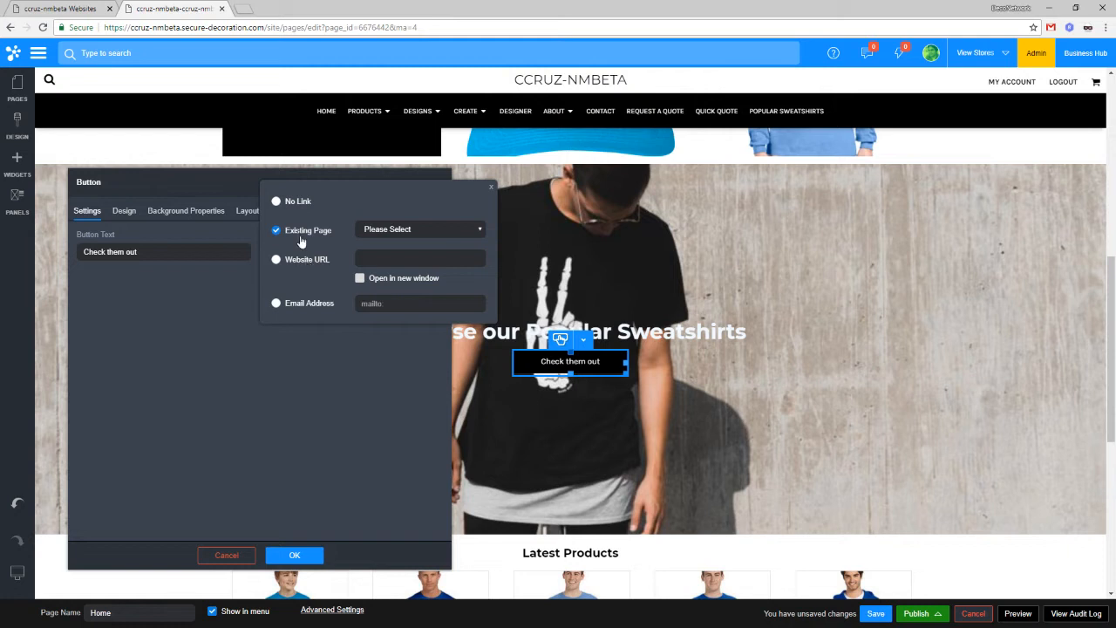
left_click(375, 230)
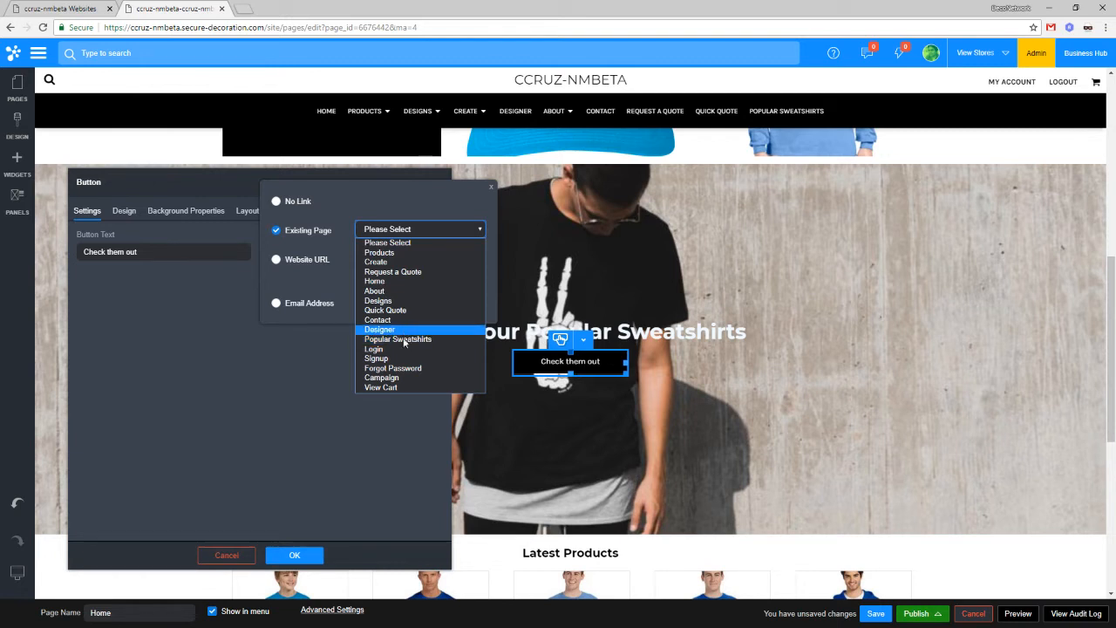
left_click(312, 284)
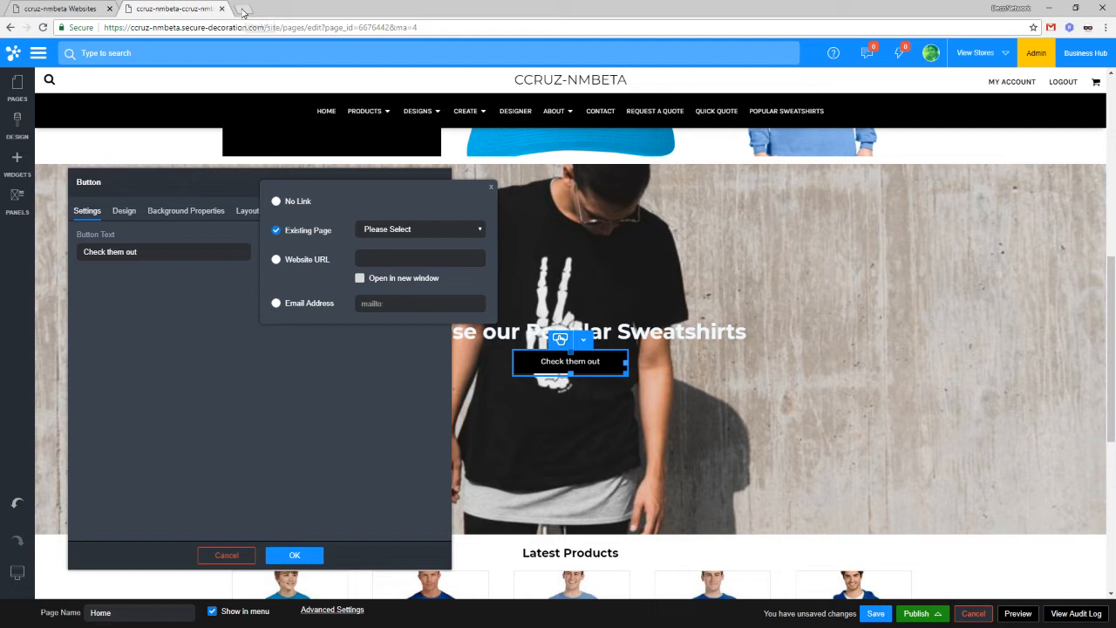
Step: Duplicate the editor's browser tab and load the site's /create page in the copy
right_click(180, 8)
left_click(221, 44)
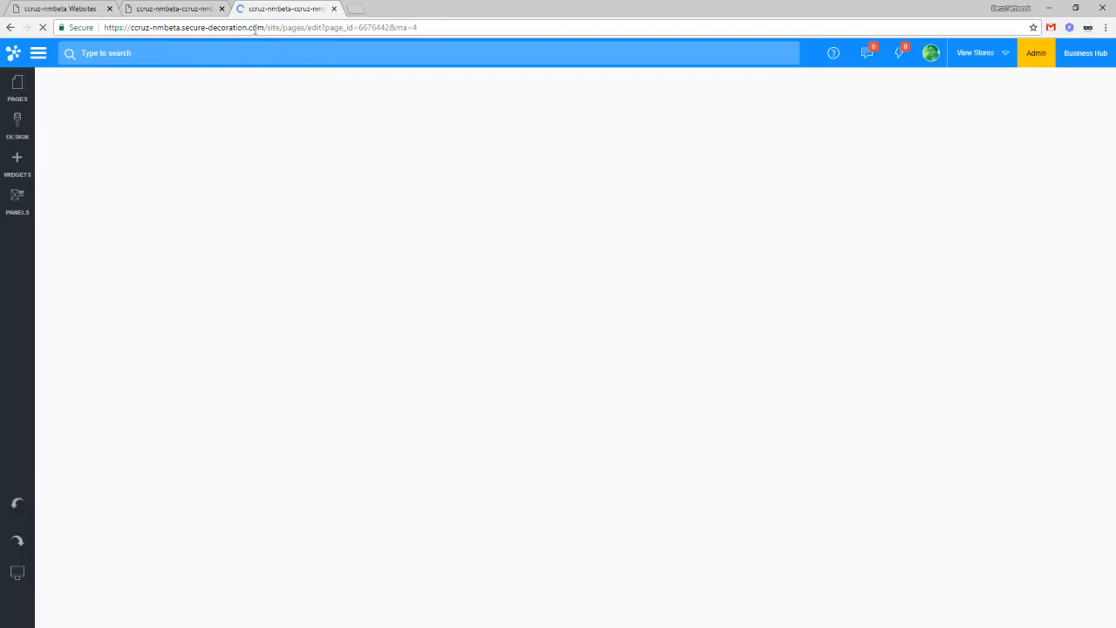
left_click_drag(260, 27, 105, 24)
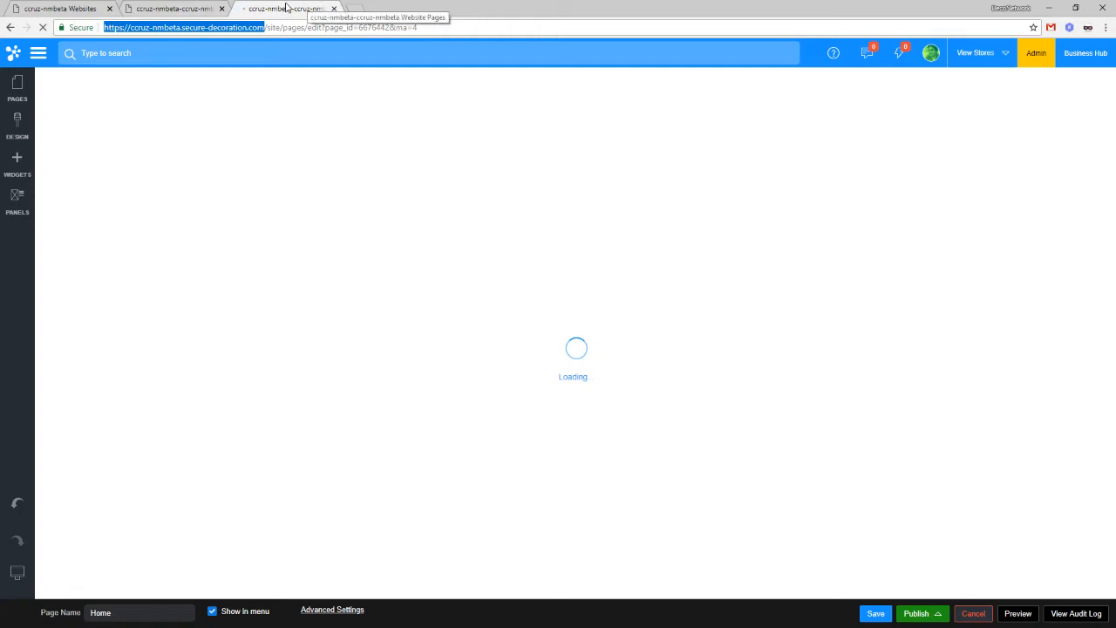
key("shift+End")
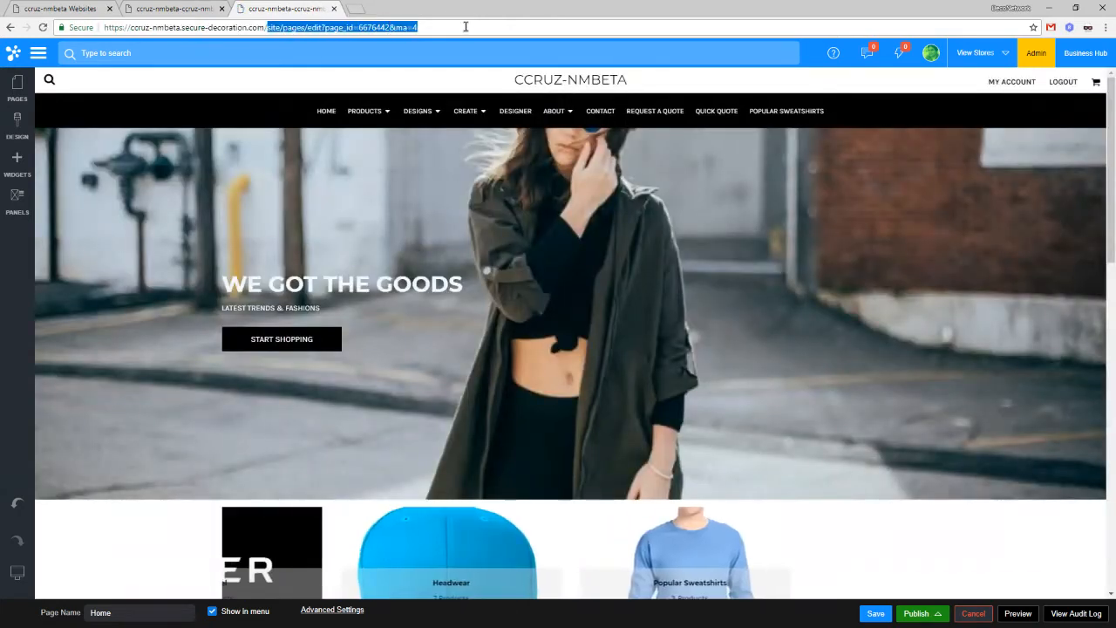
key("BackSpace")
key("Return")
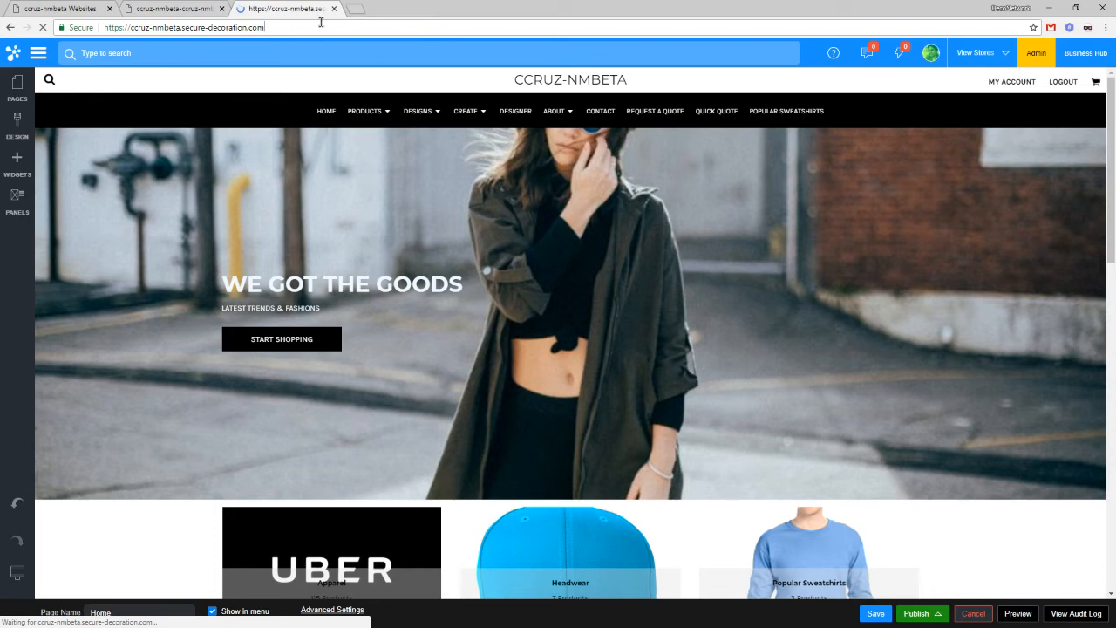
type("/create")
key("Return")
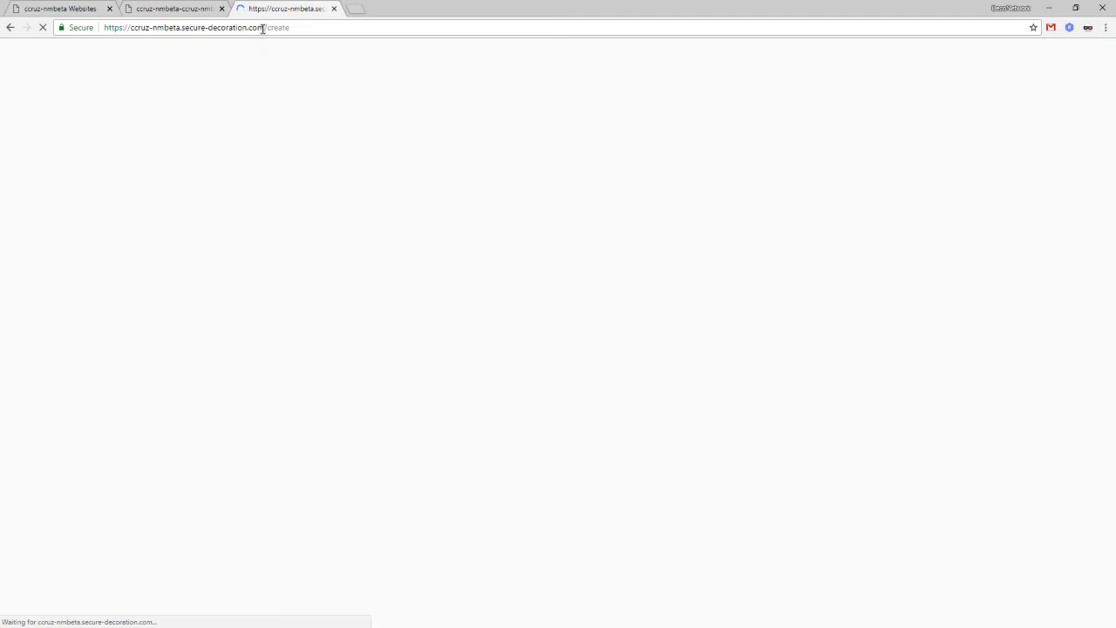
Step: Filter the storefront's Create page by the Popular Sweatshirts category
left_click_drag(263, 28, 427, 18)
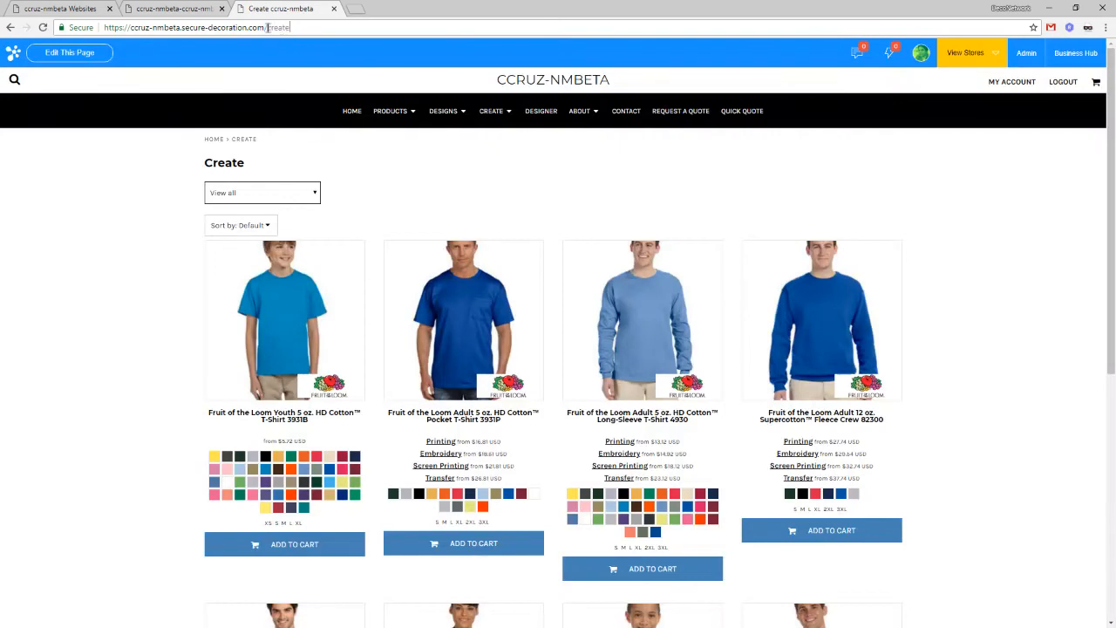
left_click_drag(267, 28, 432, 35)
mouse_move(495, 111)
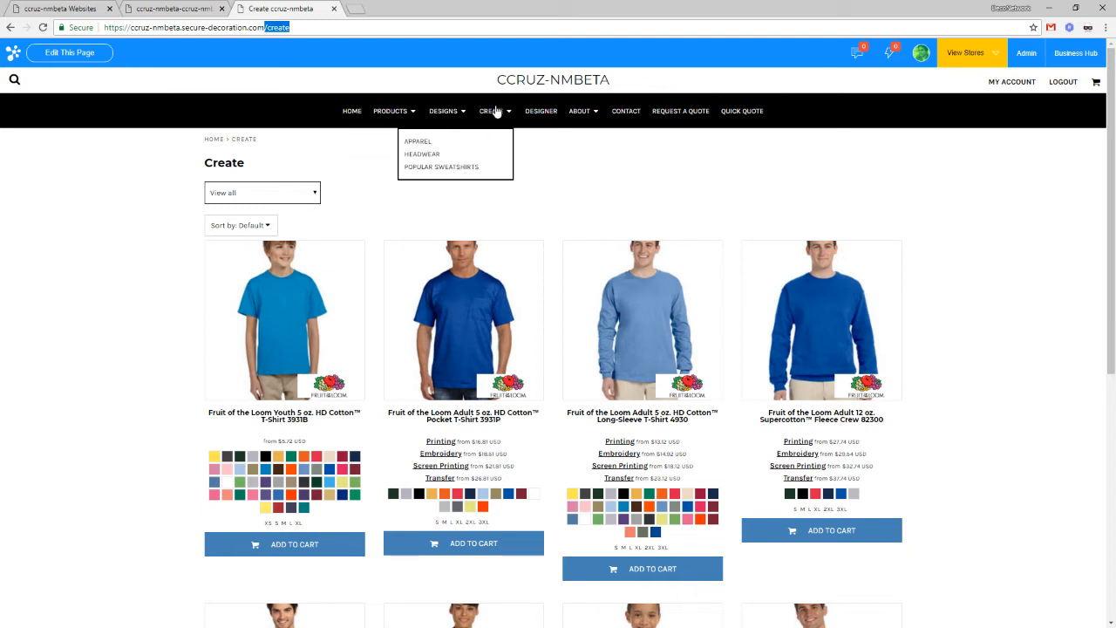
left_click(292, 193)
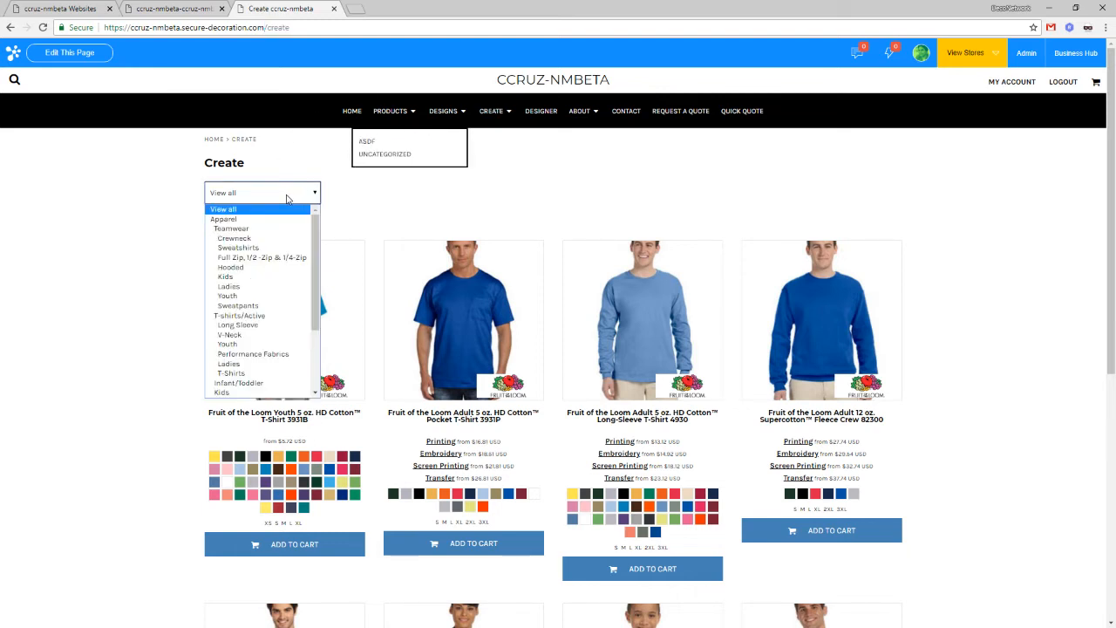
scroll(260, 261, "down", 5)
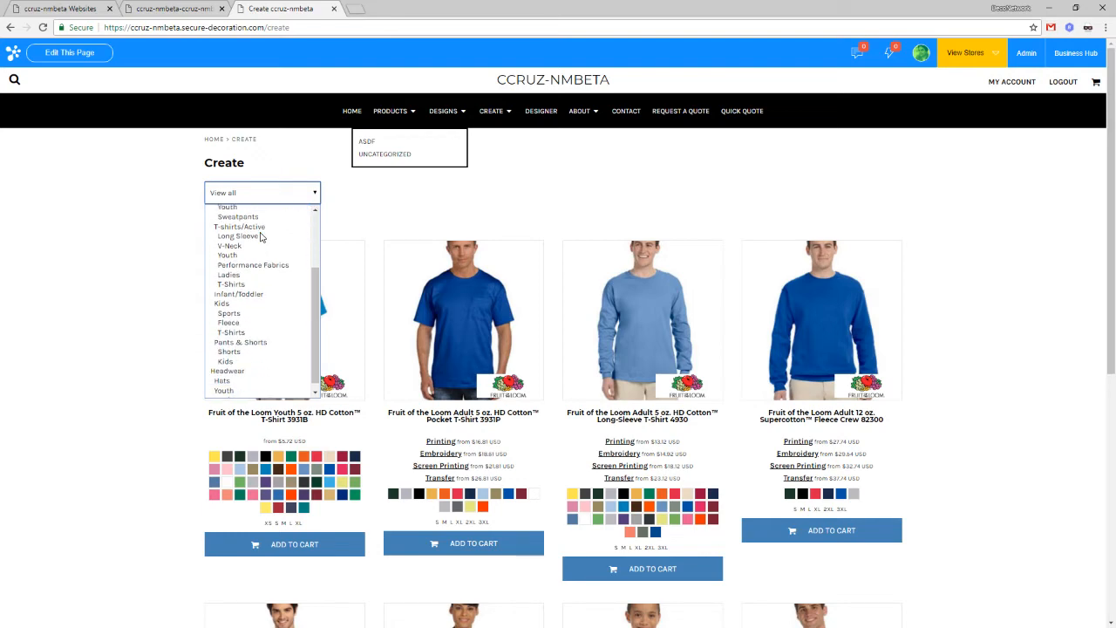
left_click(259, 394)
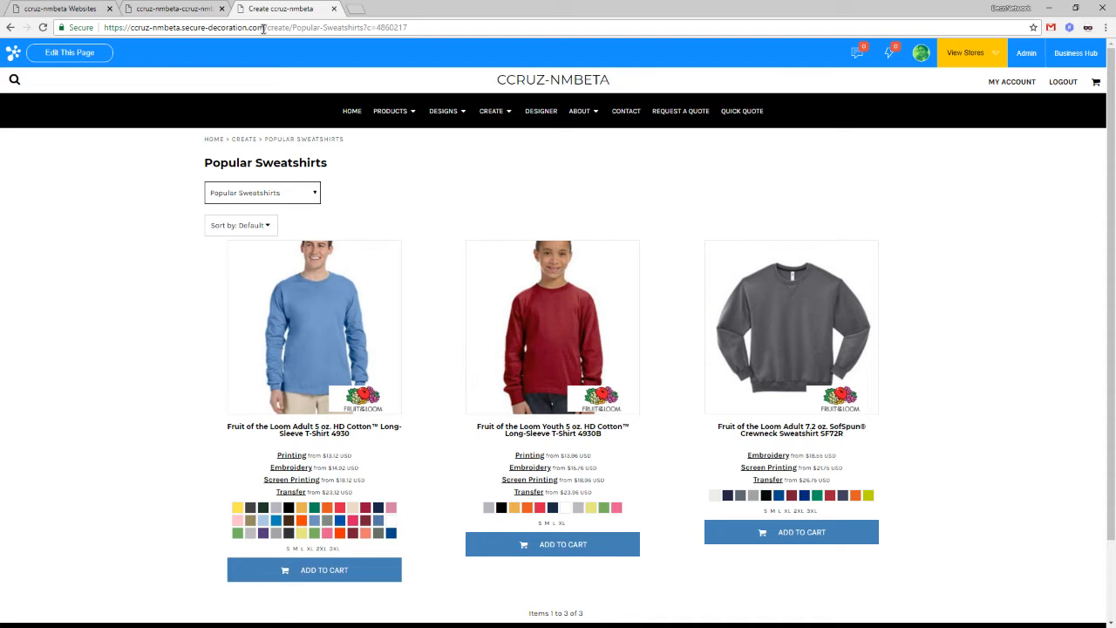
Step: Copy the /create/Popular-Sweatshirts?c=4860217 part of the category page's address
left_click_drag(264, 29, 441, 25)
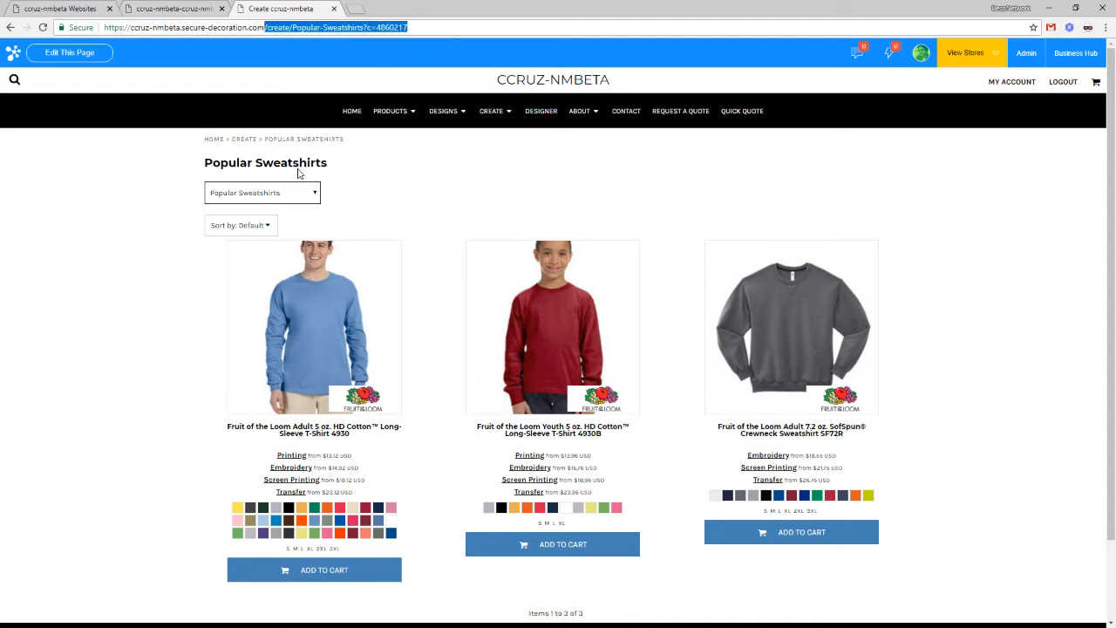
right_click(302, 31)
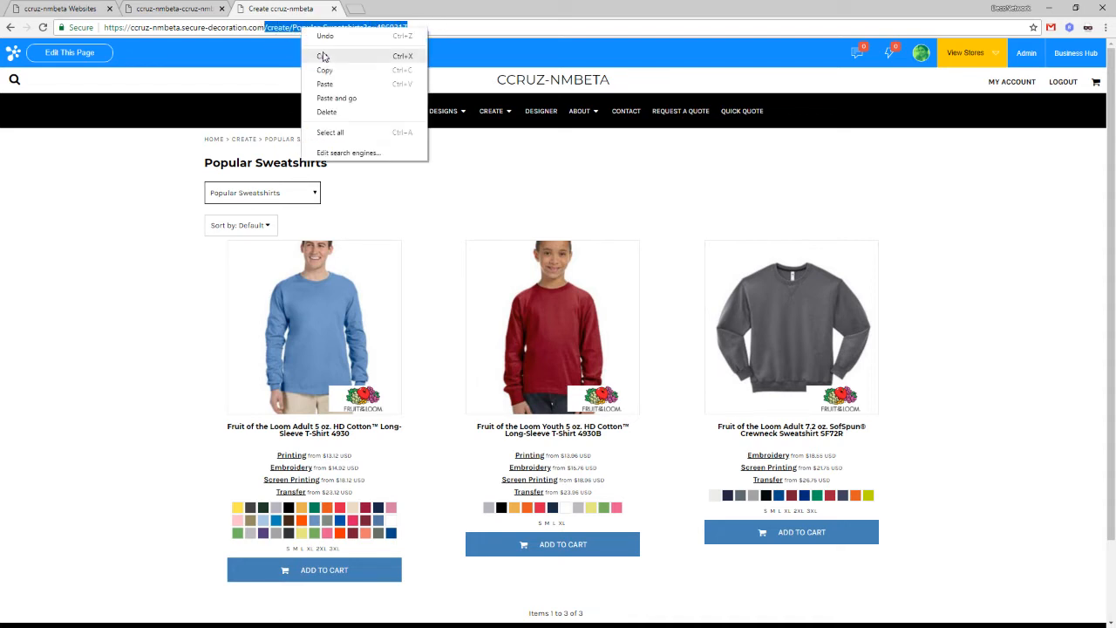
left_click(320, 70)
Step: Back in the Home page editor, link the Check them out button to website URL /create/Popular-Sweatshirts?c=4860217 and accept its settings
left_click(175, 9)
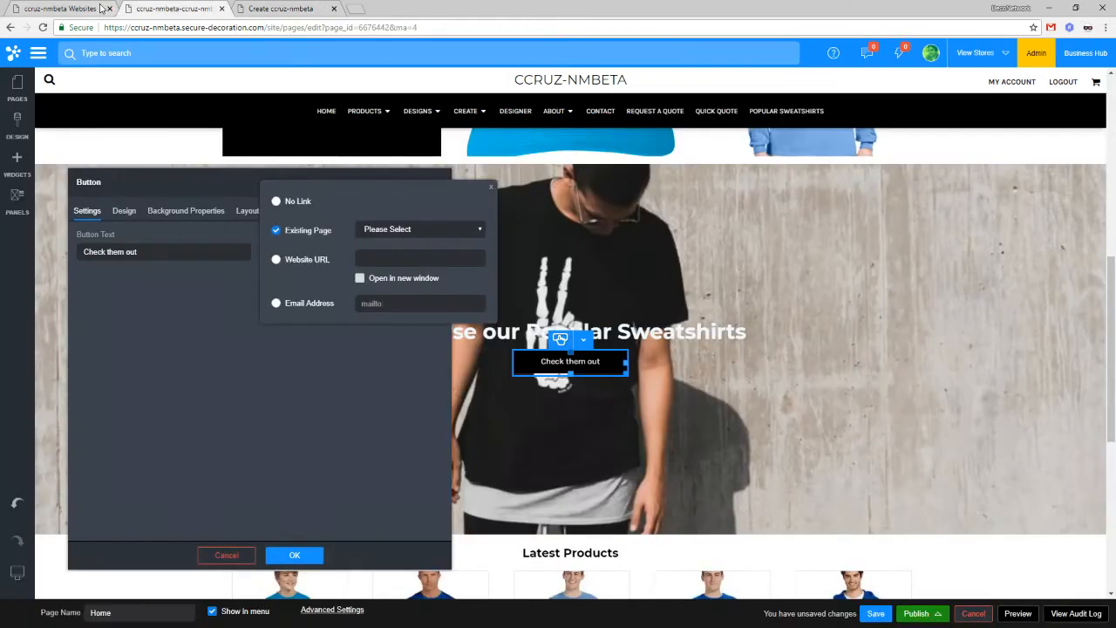
left_click(307, 259)
left_click(369, 258)
right_click(369, 258)
left_click(407, 325)
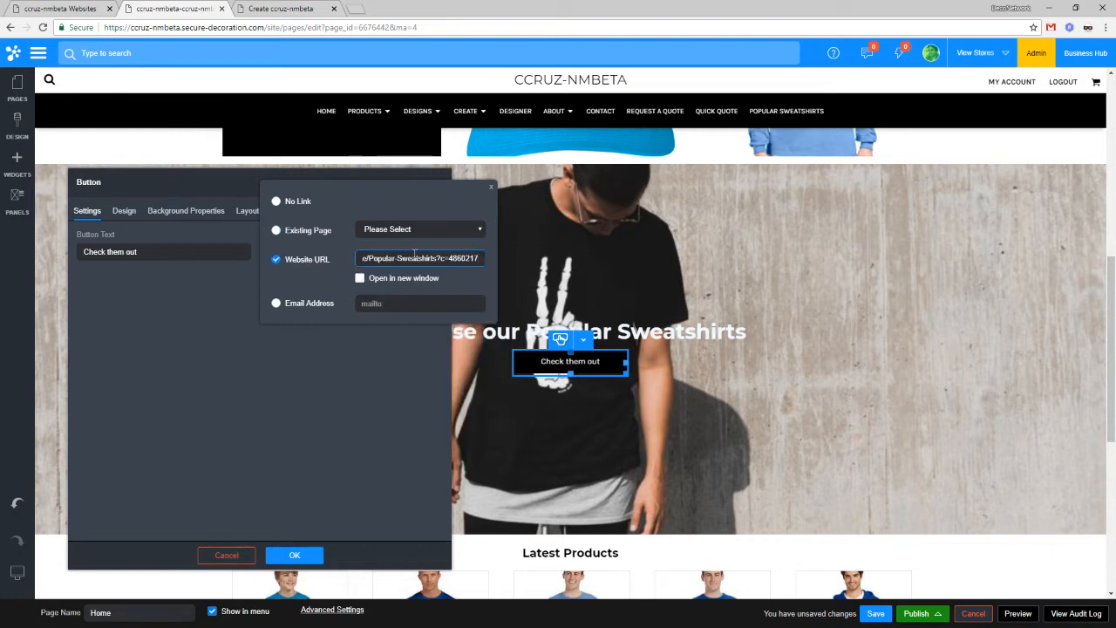
left_click_drag(414, 258, 277, 262)
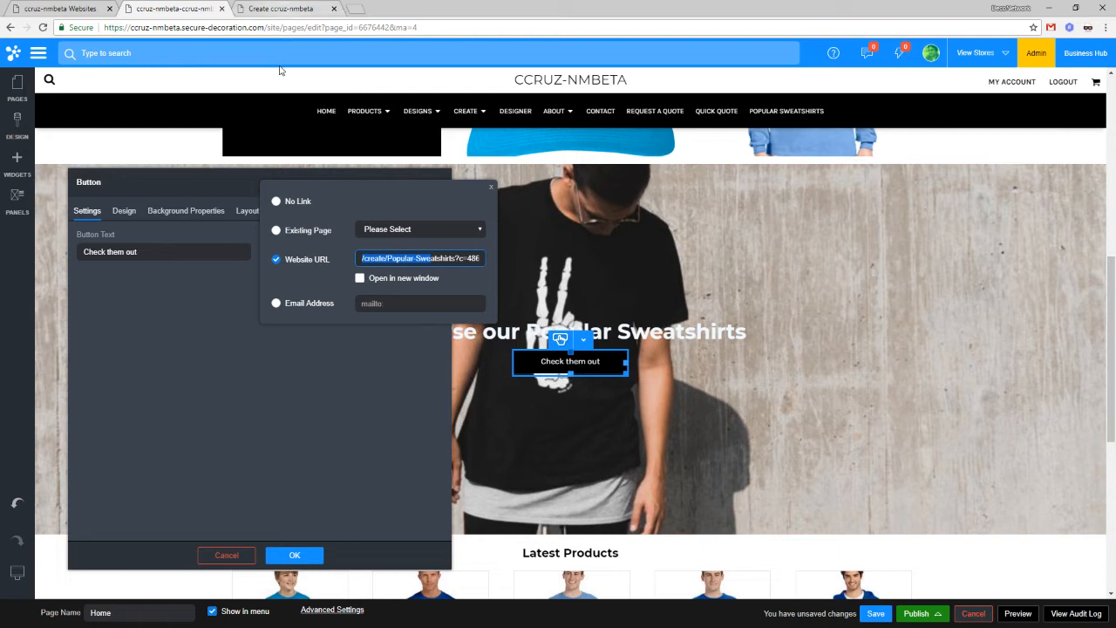
left_click(301, 434)
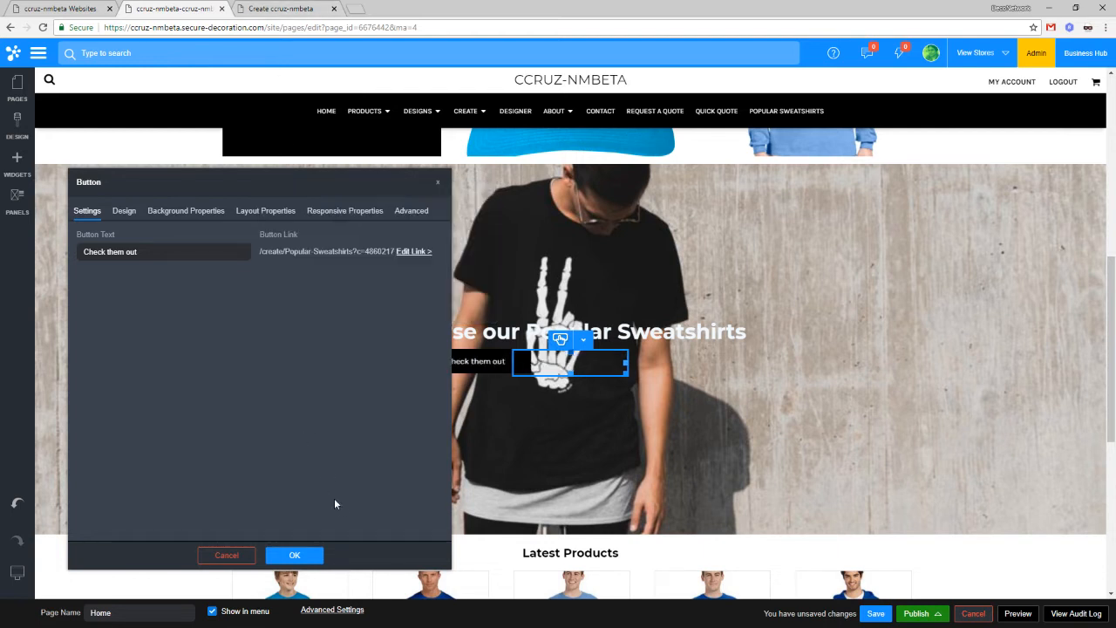
left_click(295, 556)
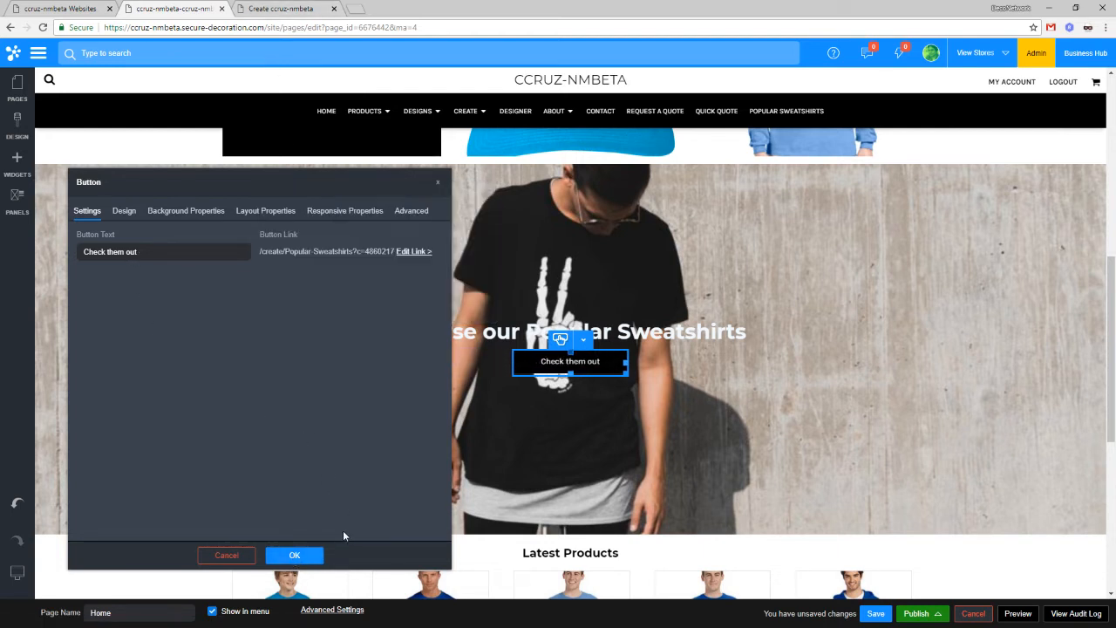
left_click(295, 556)
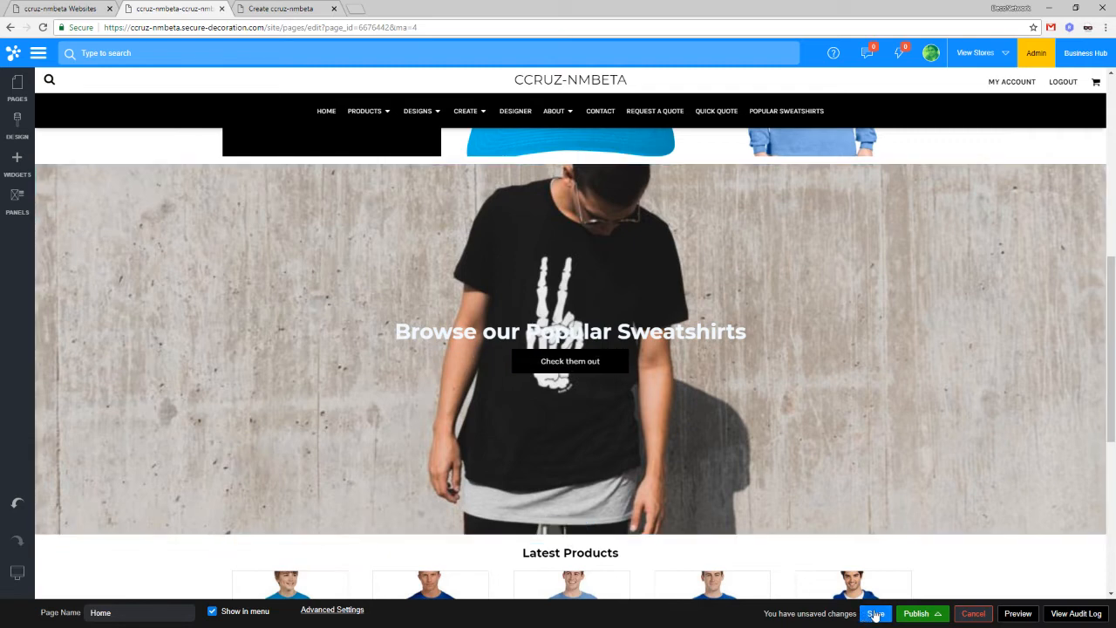
Step: Save the Home page and publish the website
left_click(875, 614)
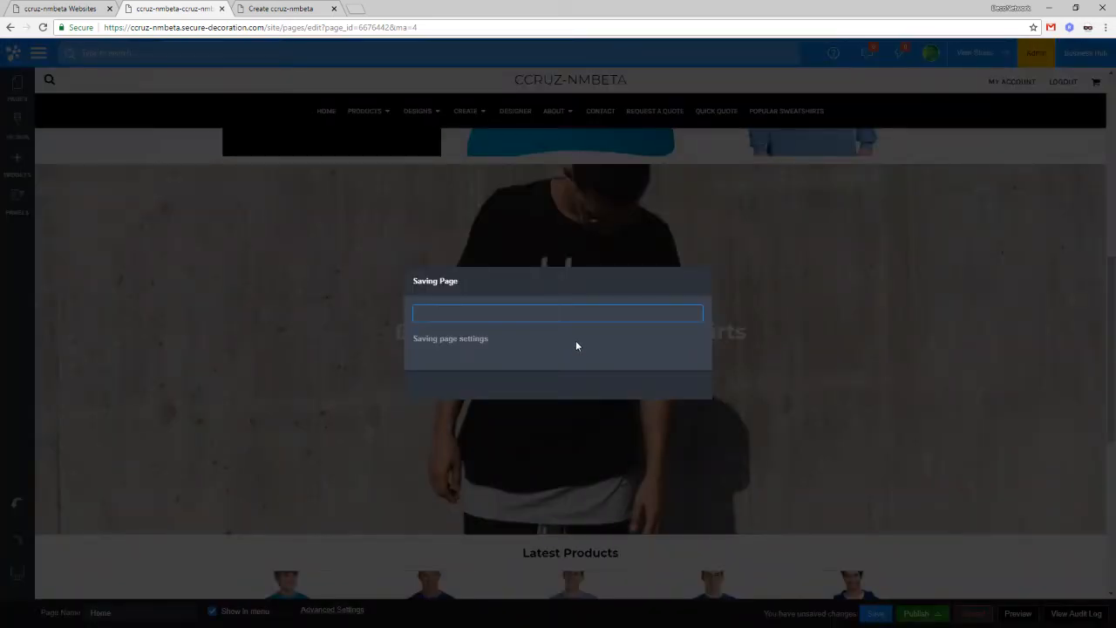
left_click(560, 386)
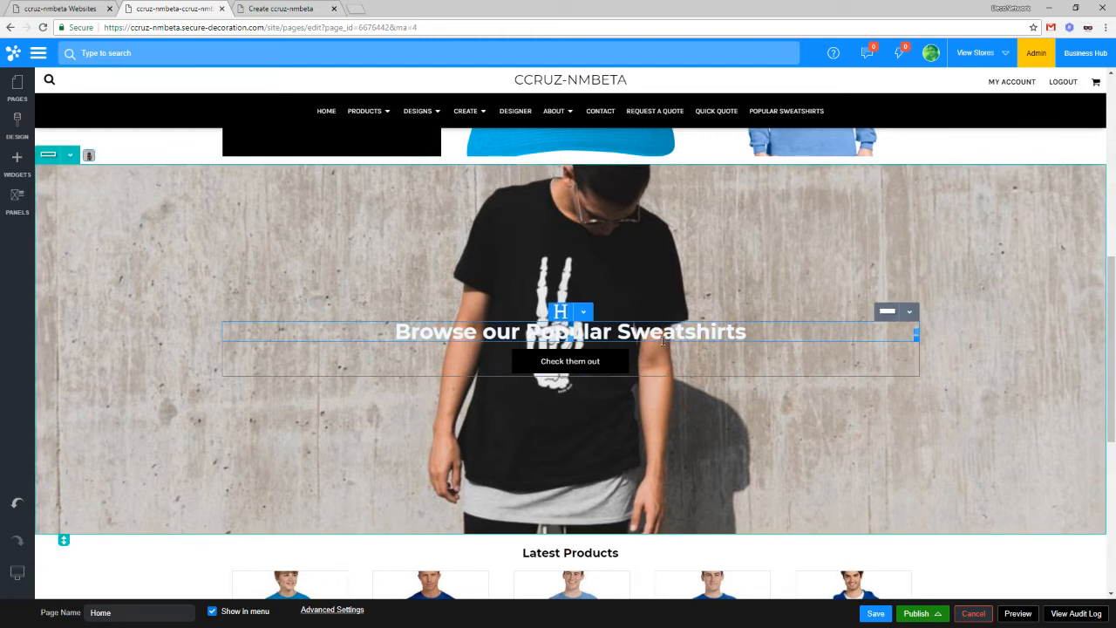
left_click(915, 613)
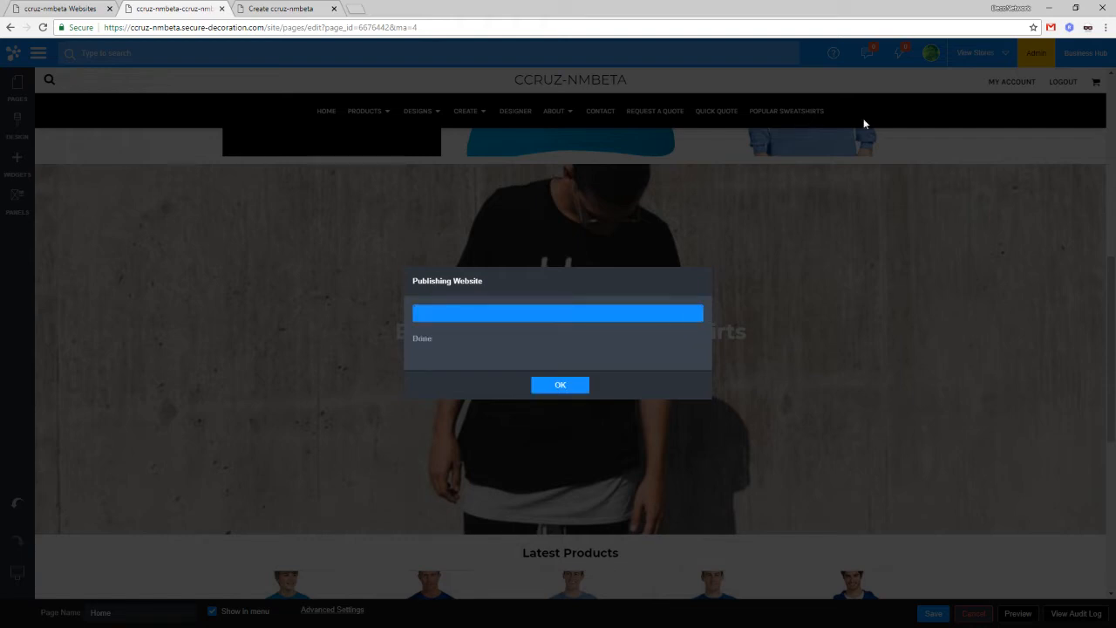
left_click(559, 384)
Step: Reload the published storefront page, then return to the Home page editor to review the sweatshirts banner and category tiles
left_click(281, 9)
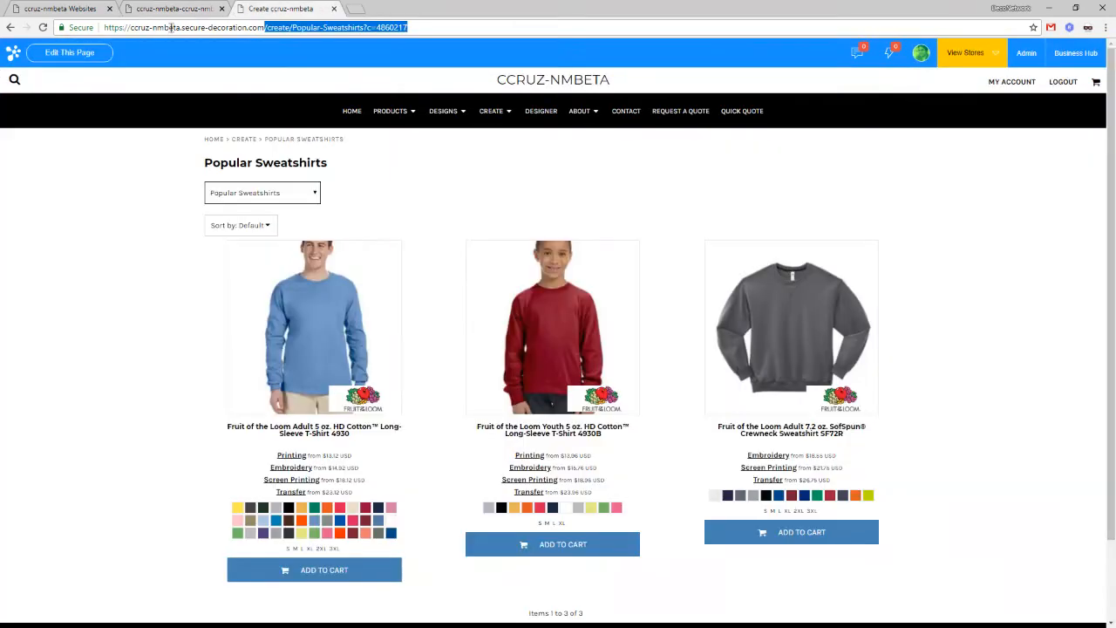
left_click(43, 27)
left_click(142, 8)
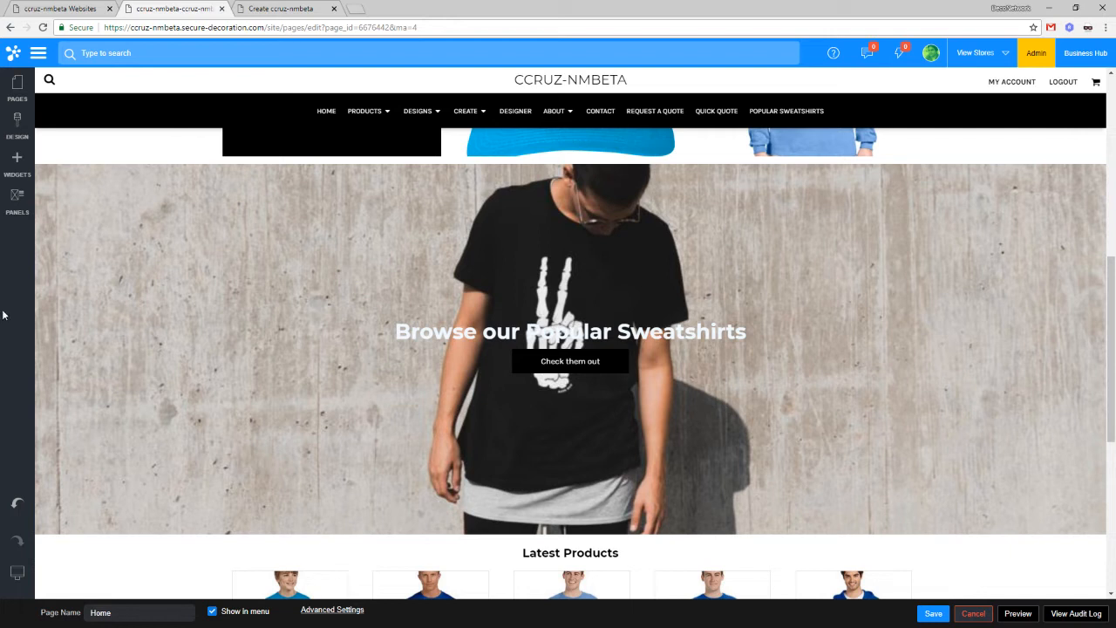
mouse_move(462, 433)
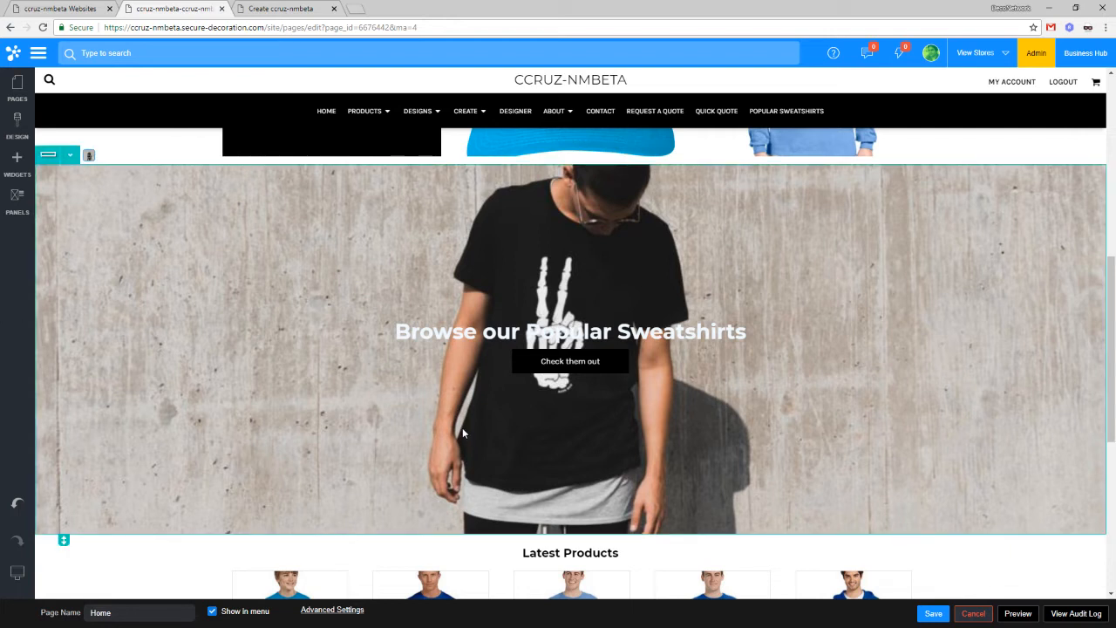
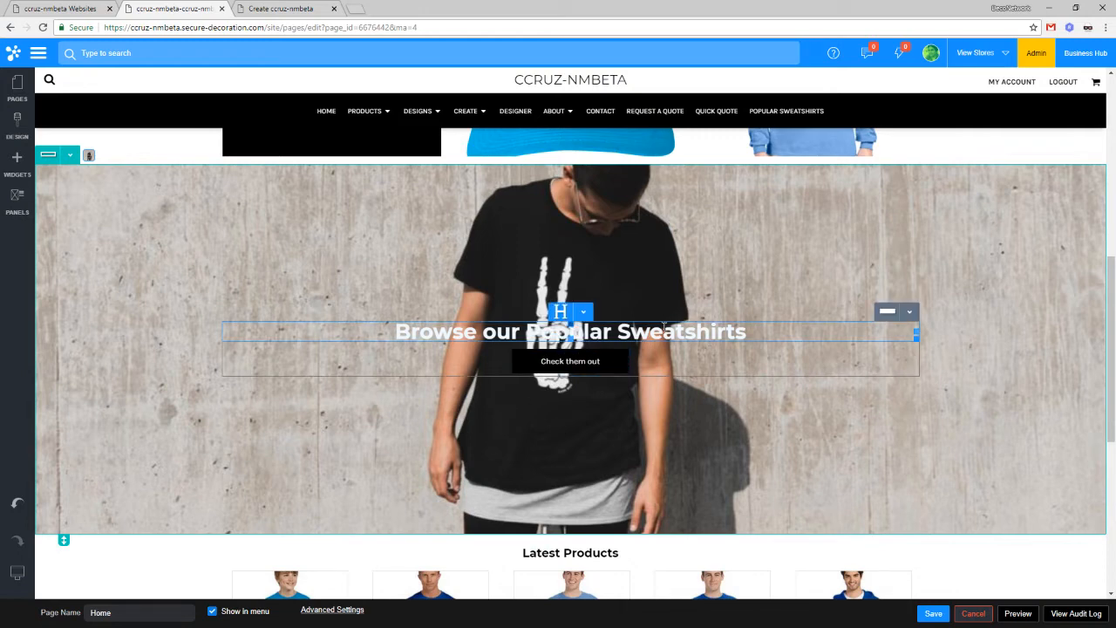
scroll(645, 448, "up", 3)
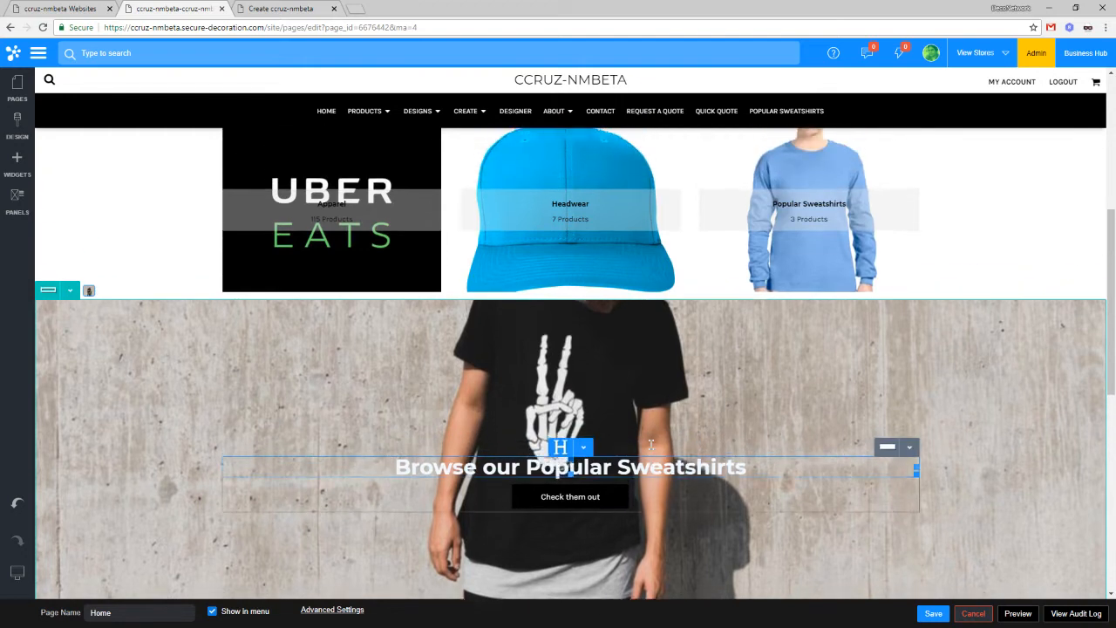
scroll(650, 444, "up", 1)
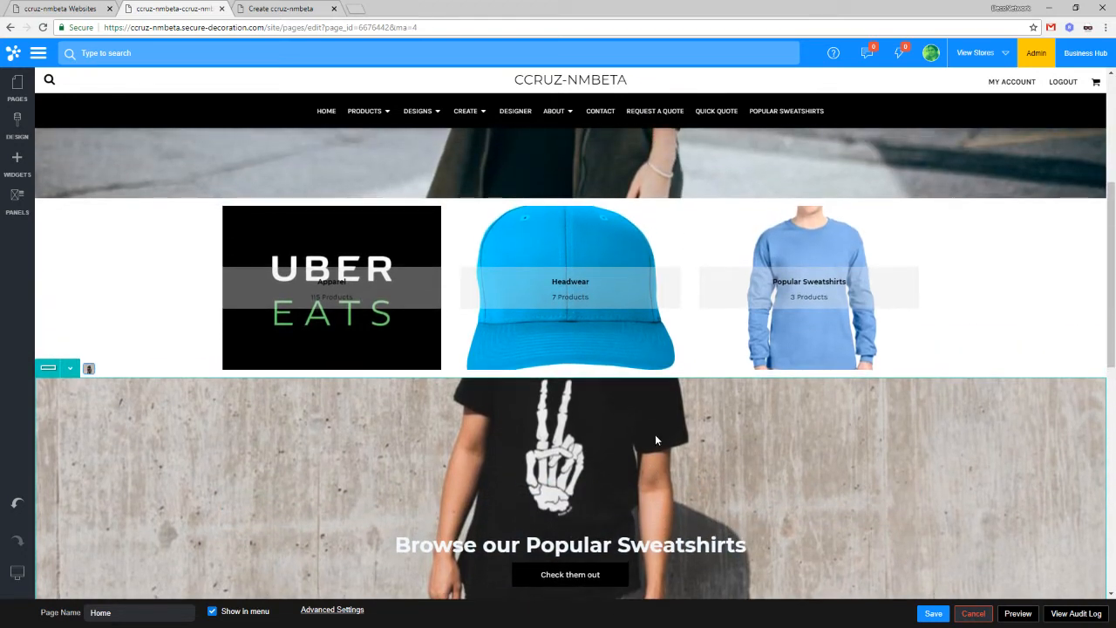
scroll(553, 382, "up", 1)
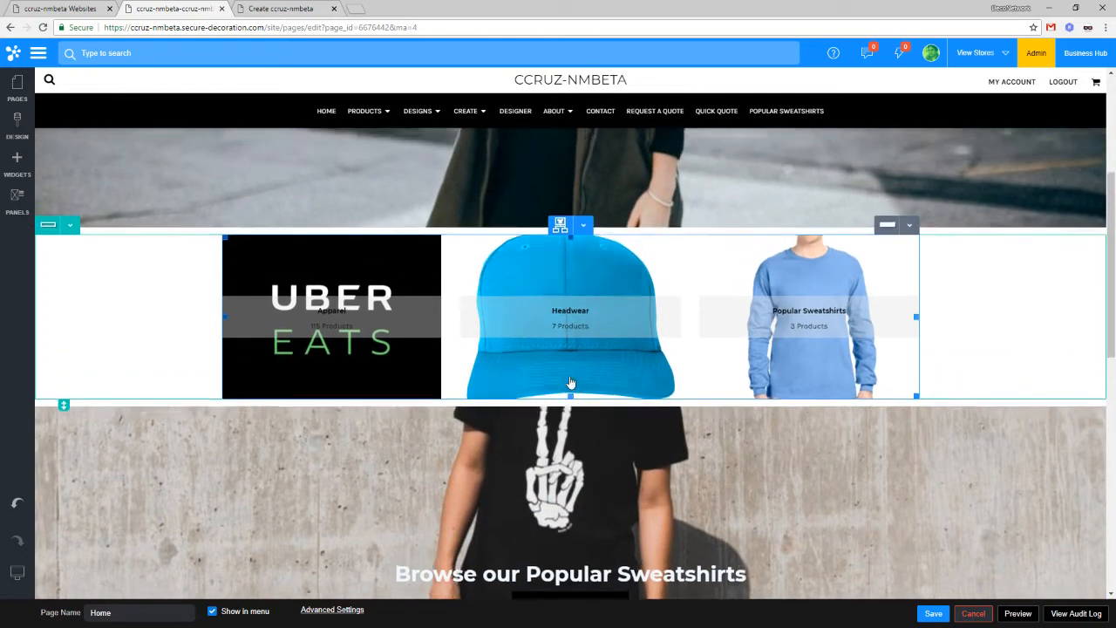
Step: Switch to the published storefront and open its Popular Sweatshirts page from the site navigation
left_click(298, 8)
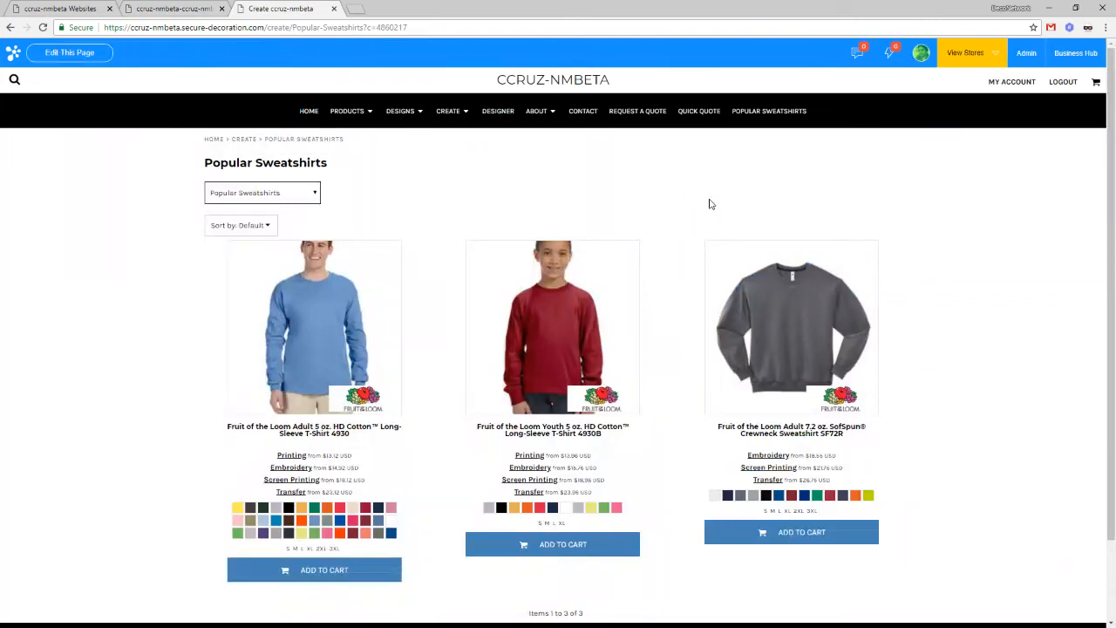
left_click(776, 114)
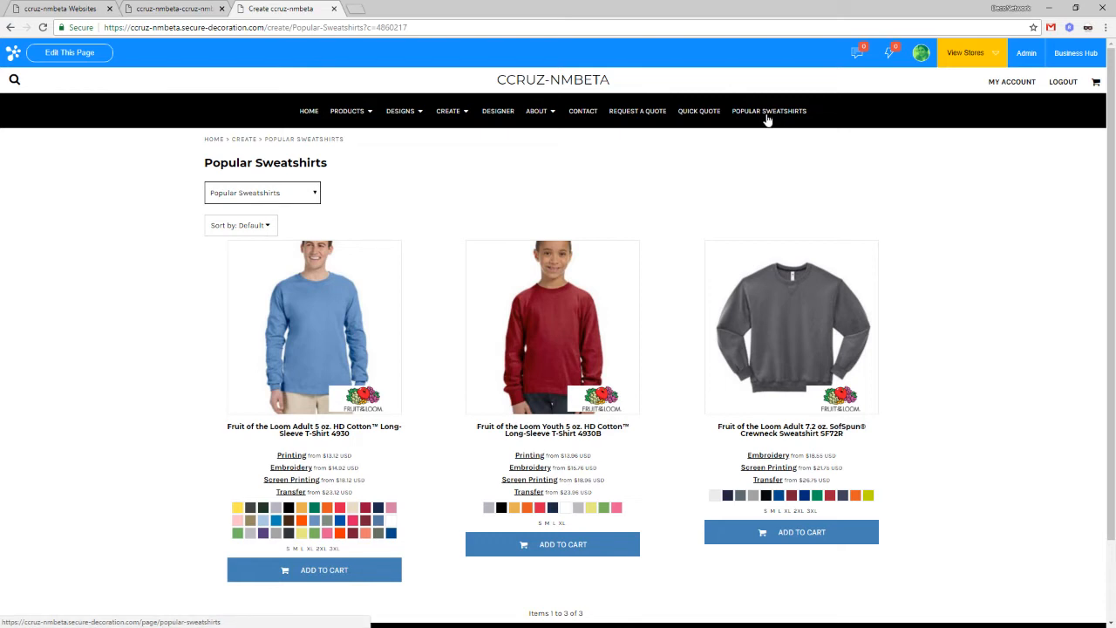
left_click(767, 119)
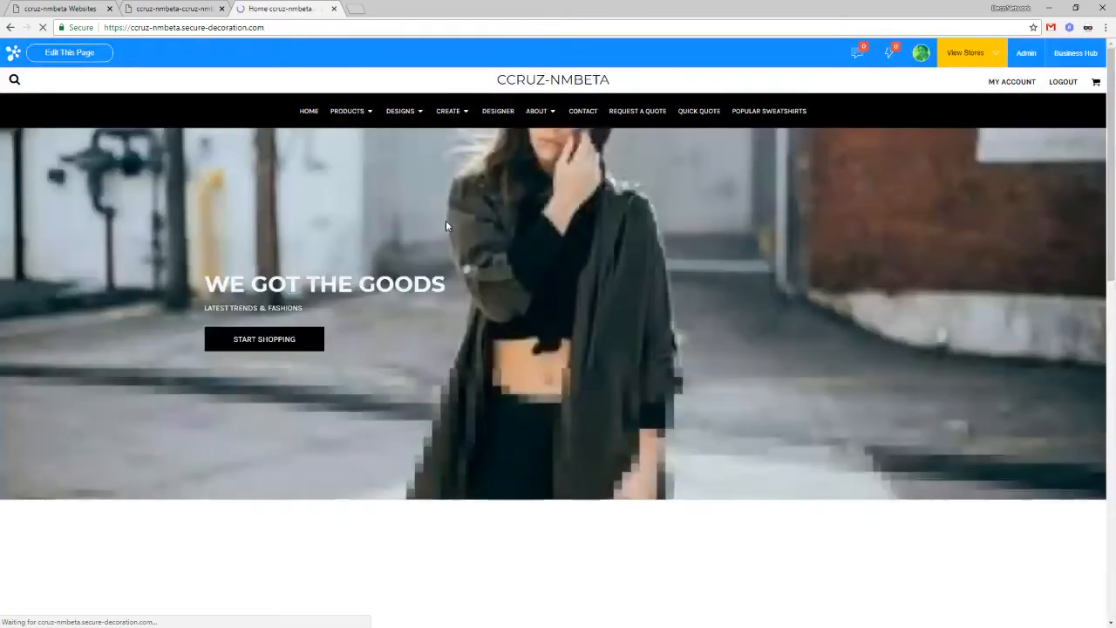
Step: On the storefront's Home page, test the Check them out link in the Browse our Popular Sweatshirts banner
scroll(448, 225, "down", 2)
scroll(448, 225, "down", 11)
scroll(462, 240, "up", 3)
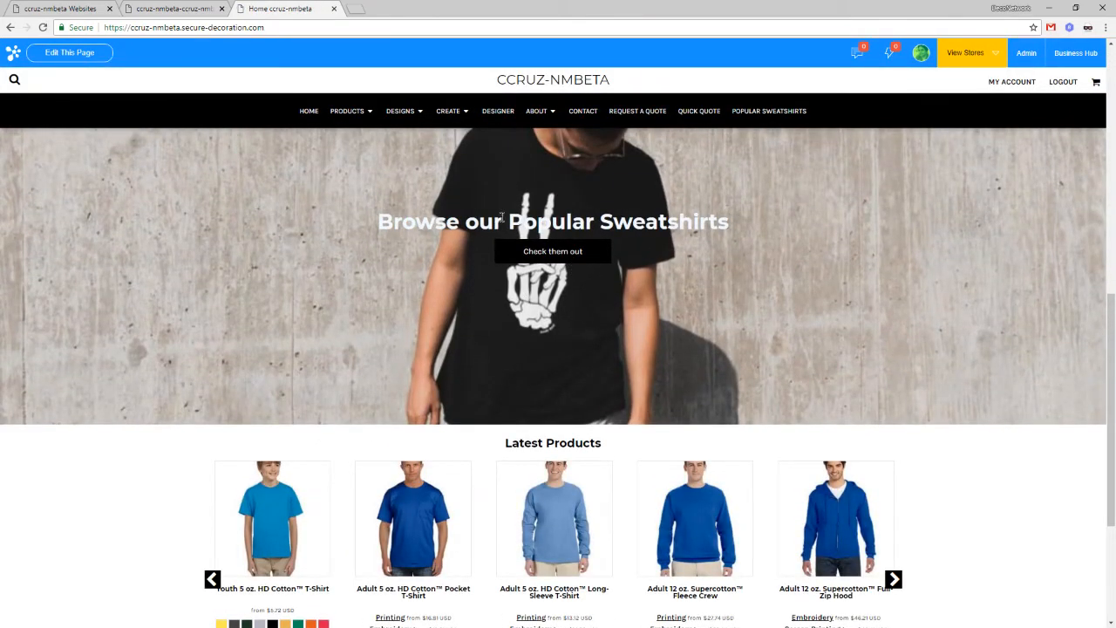
left_click(557, 252)
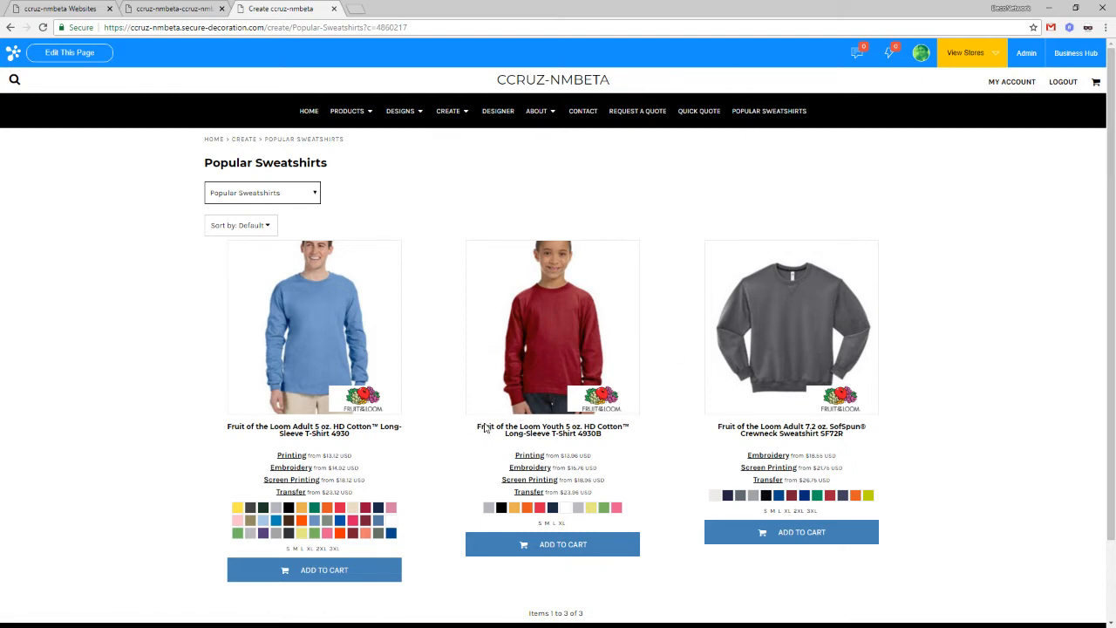
Step: View the storefront's full Create page, then filter it to the Popular Sweatshirts category
mouse_move(460, 114)
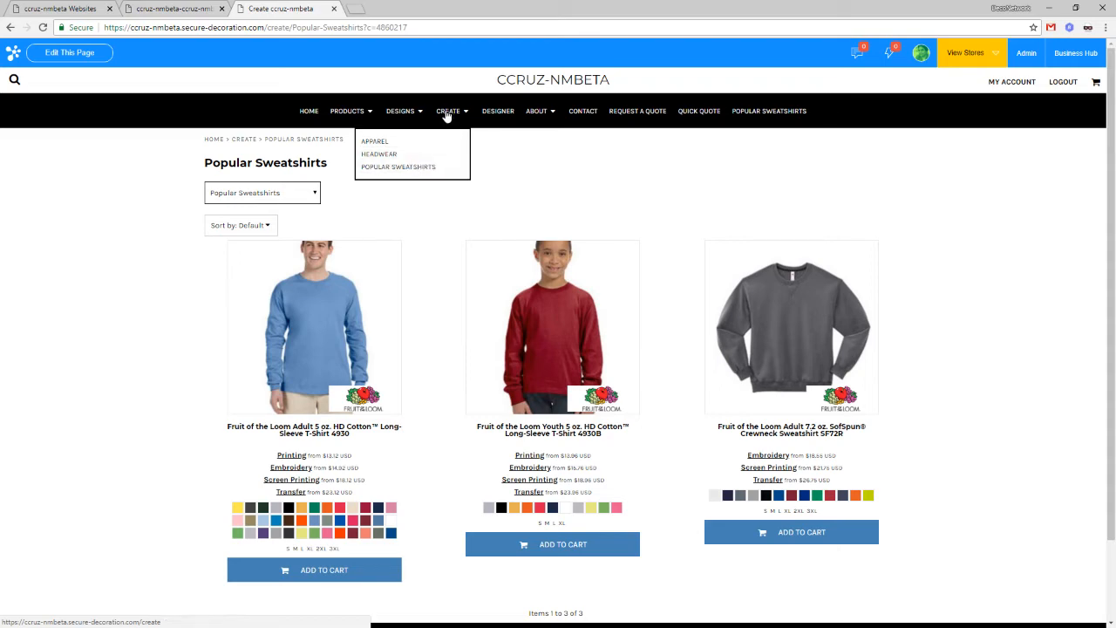
left_click(446, 114)
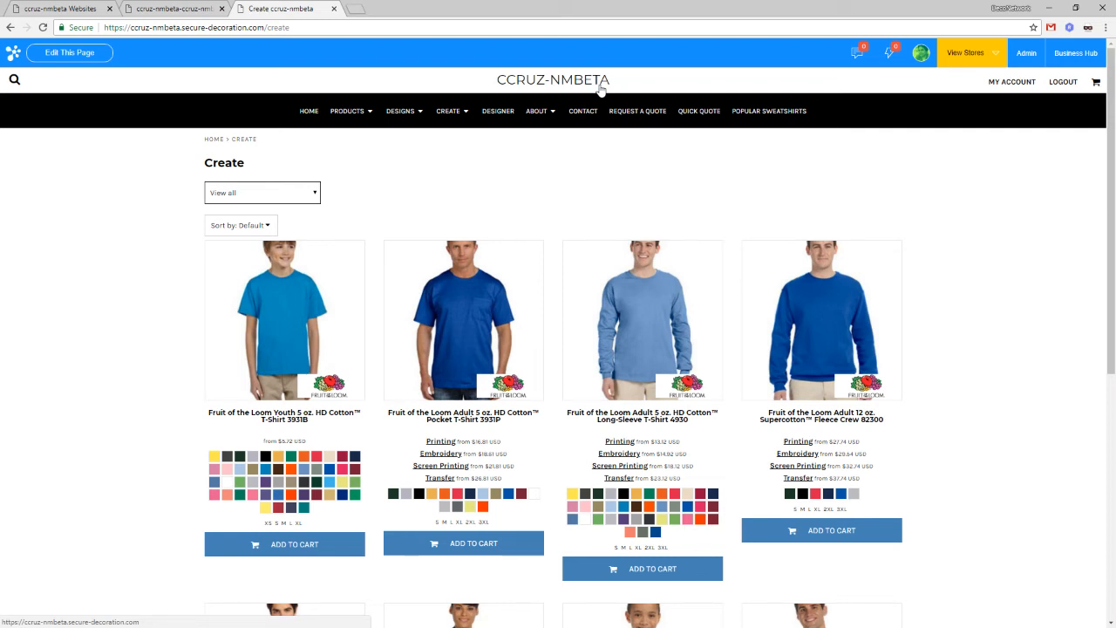
mouse_move(447, 111)
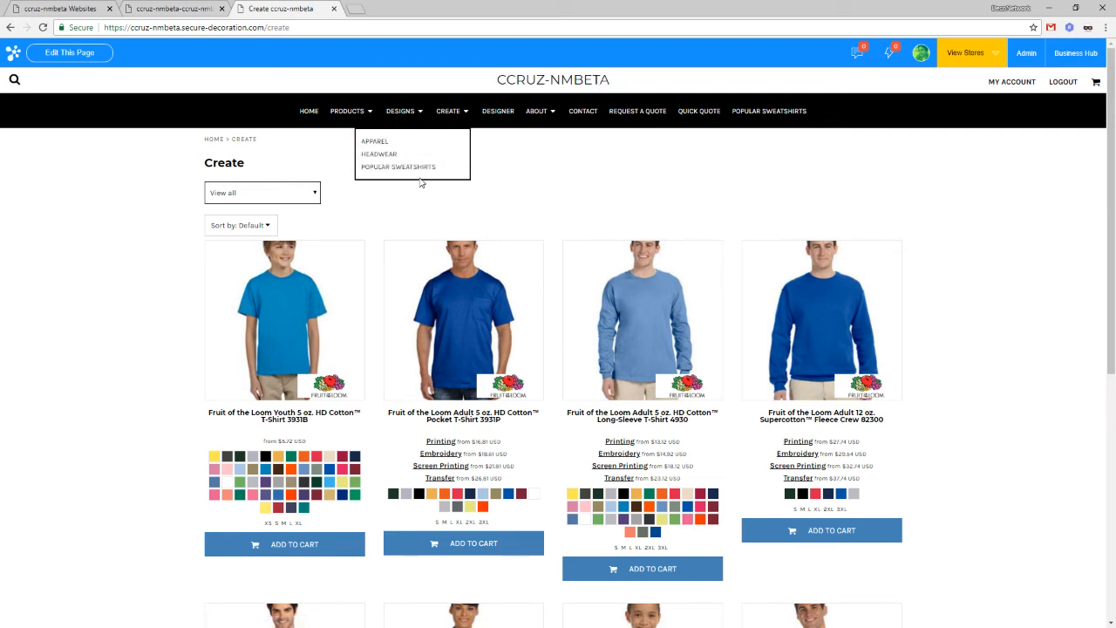
left_click(413, 170)
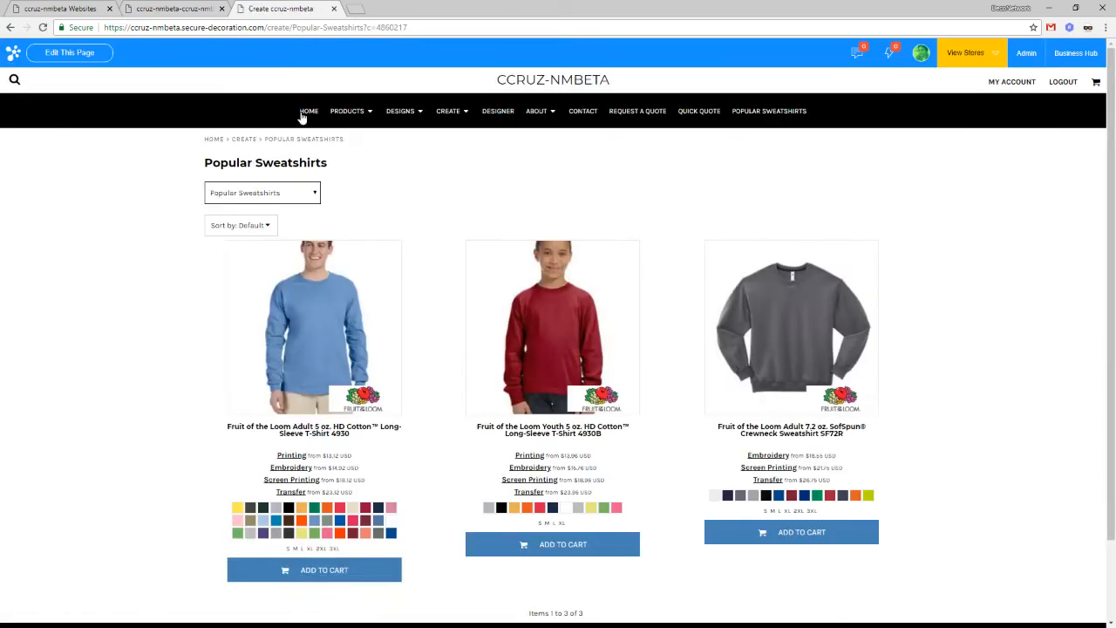
Step: Highlight the create/Popular-Sweatshirts?c=4860217 part of the category page's address, then close the storefront page
left_click_drag(258, 27, 386, 32)
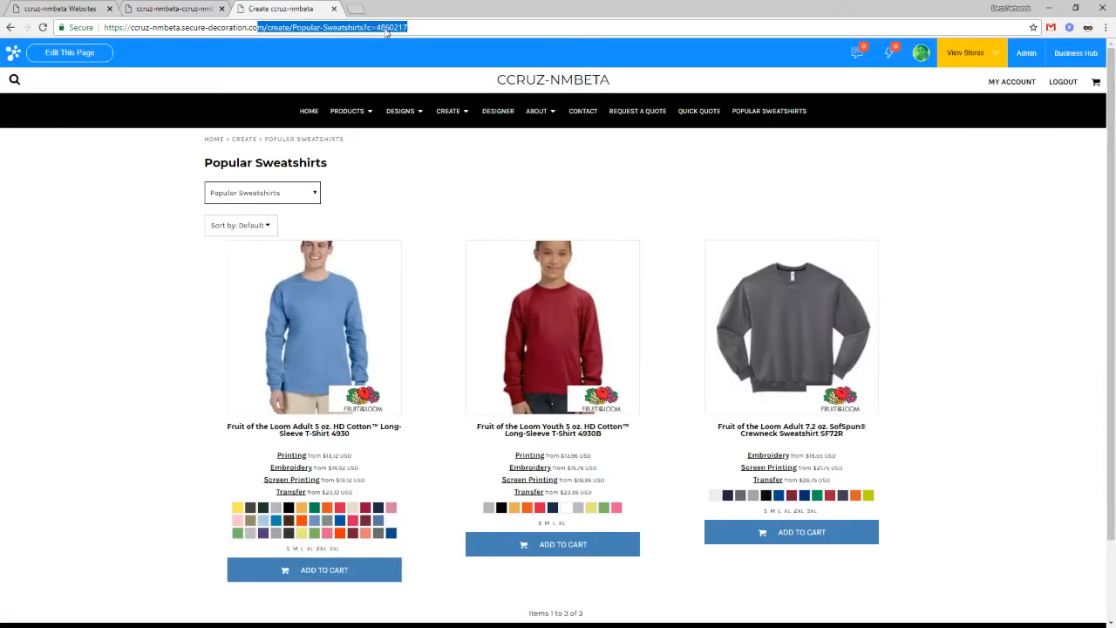
left_click(338, 32)
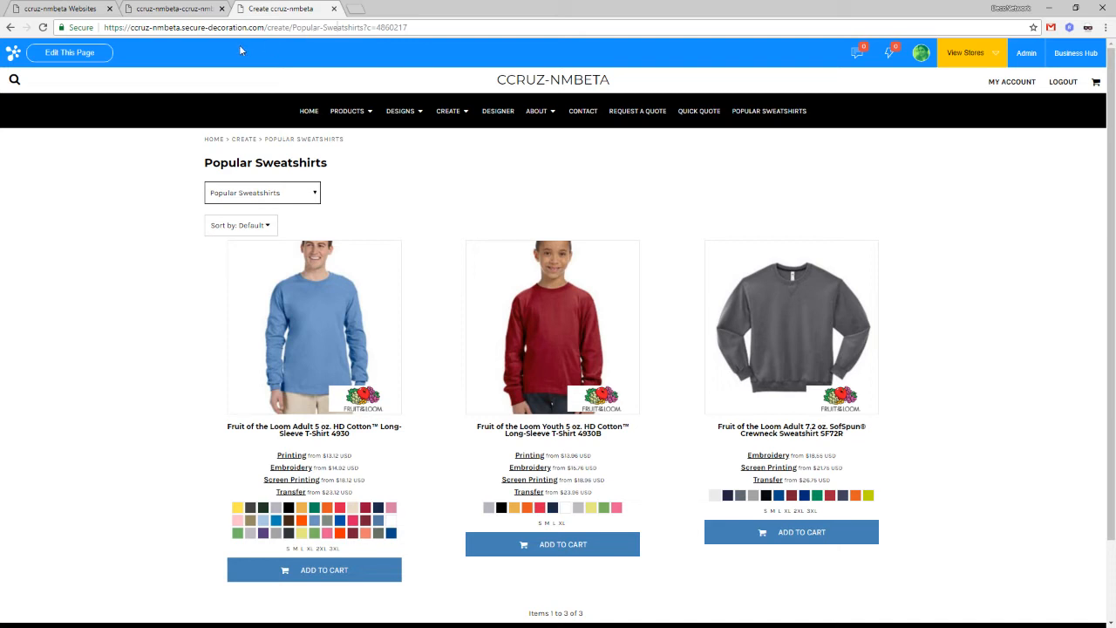
left_click_drag(264, 25, 408, 26)
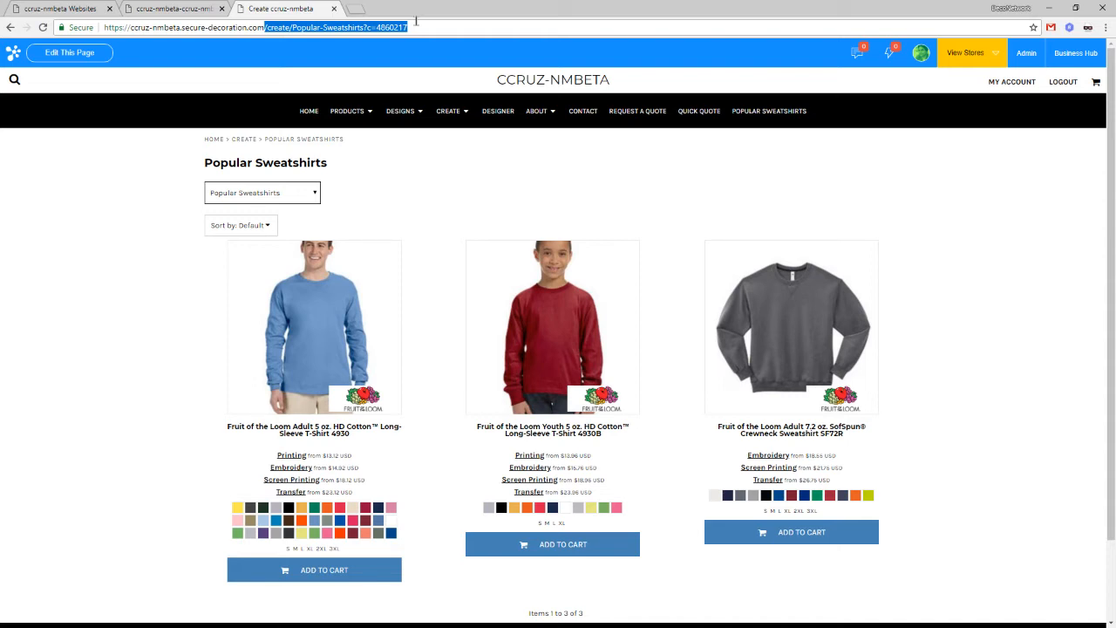
middle_click(301, 7)
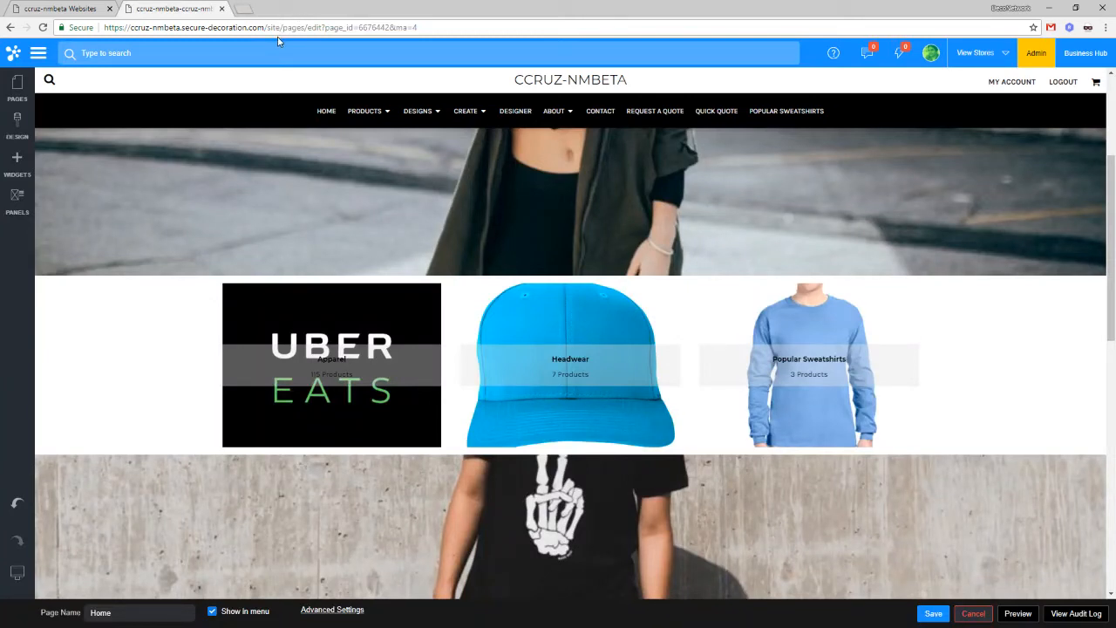
Step: Check the Websites list, then examine the Logo & Title and Page Options design settings in the Home page editor
left_click(88, 8)
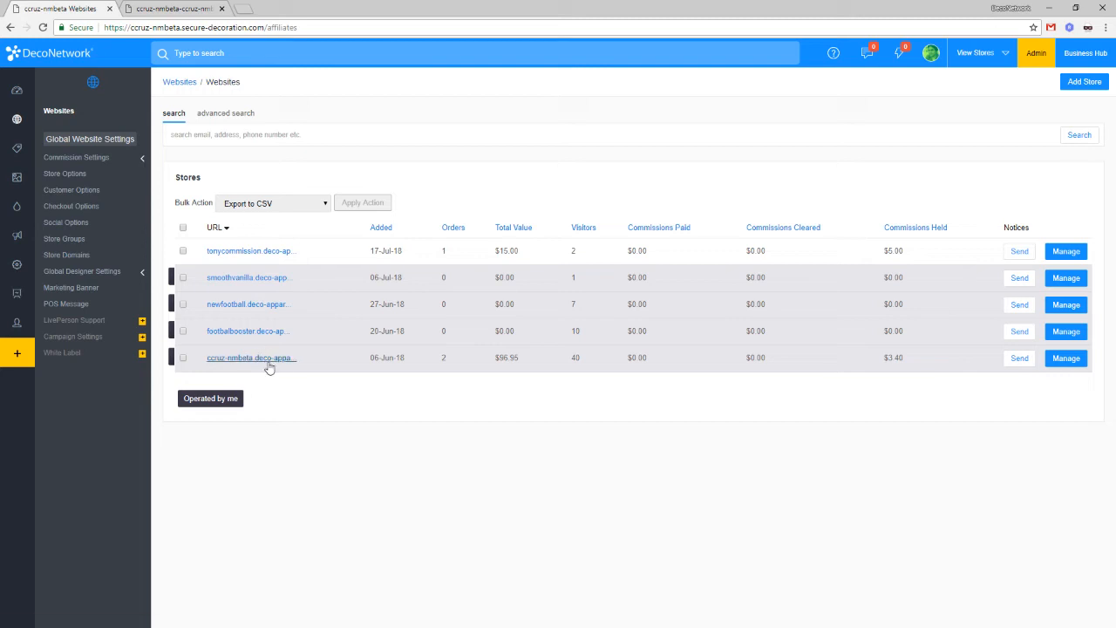
left_click(203, 7)
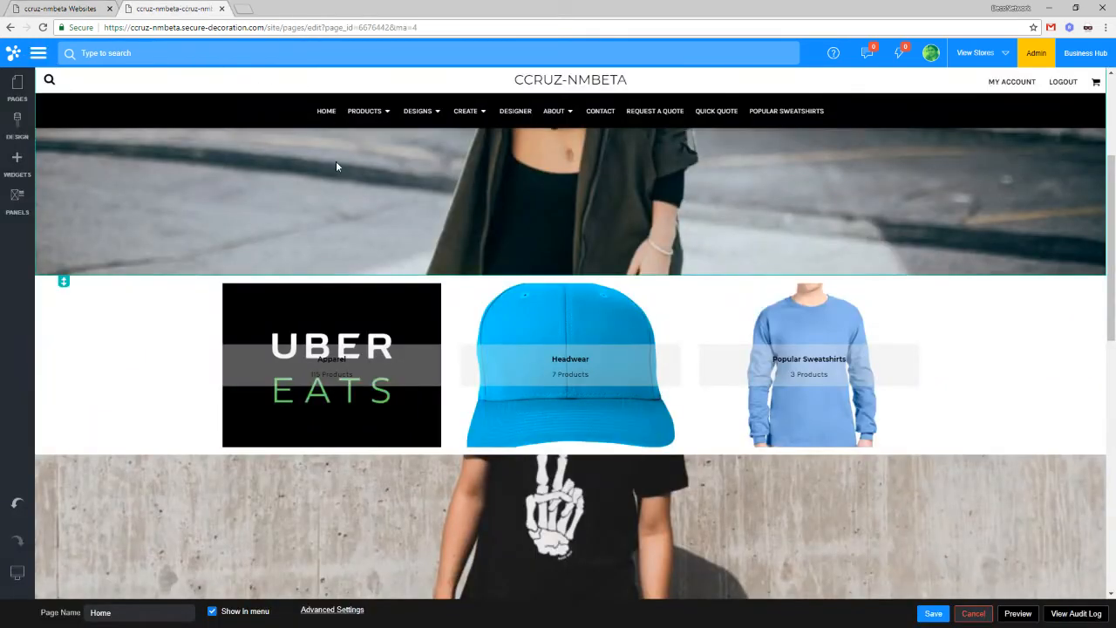
left_click(18, 124)
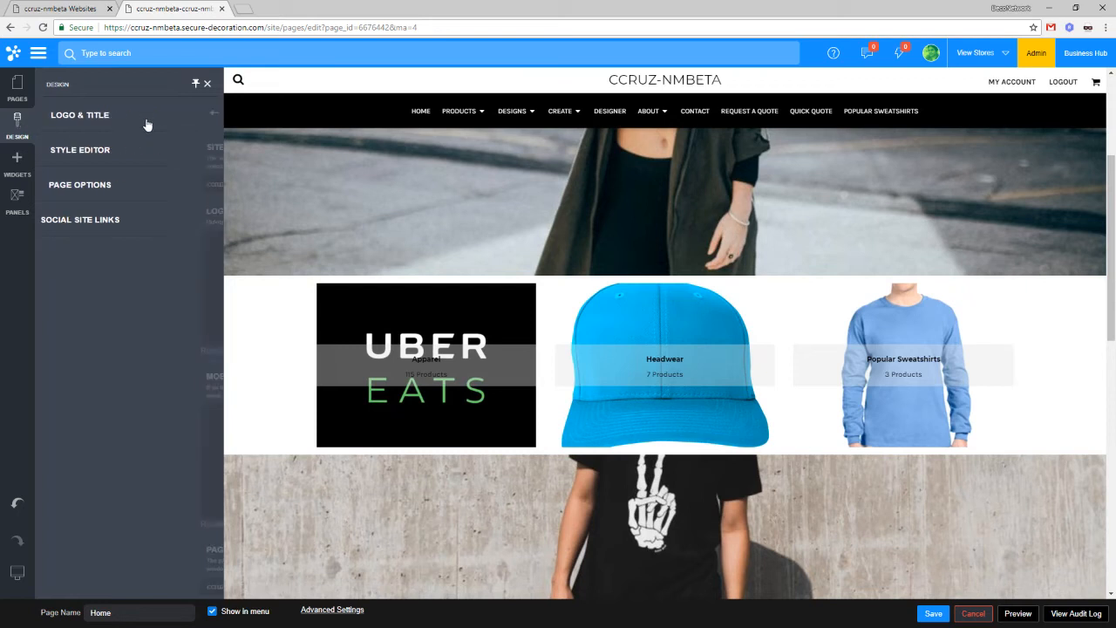
left_click(146, 124)
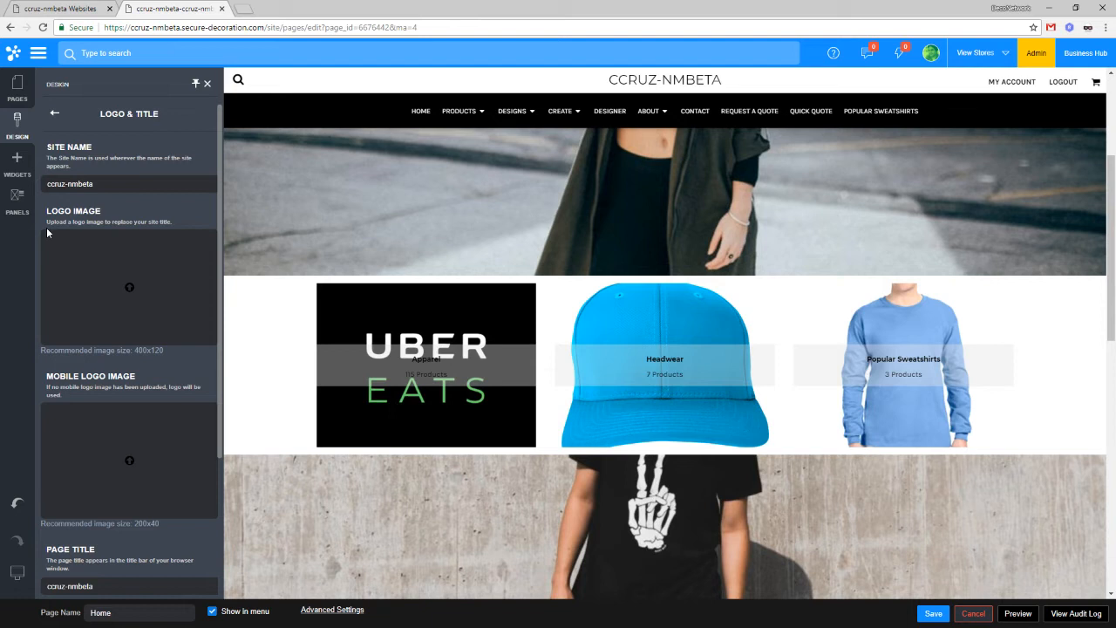
left_click(54, 113)
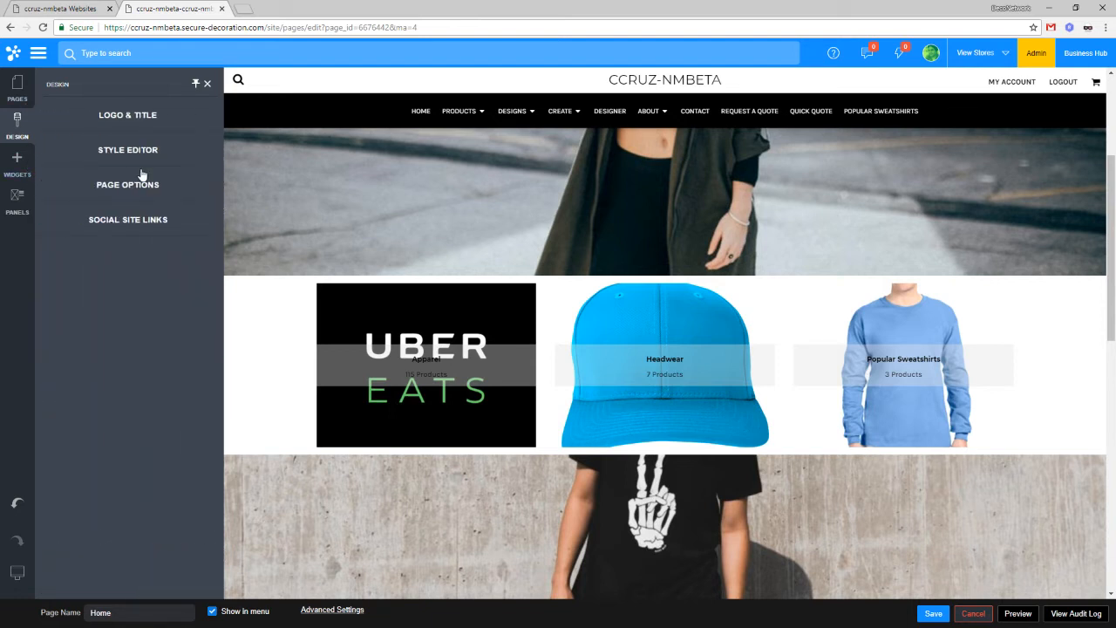
left_click(135, 122)
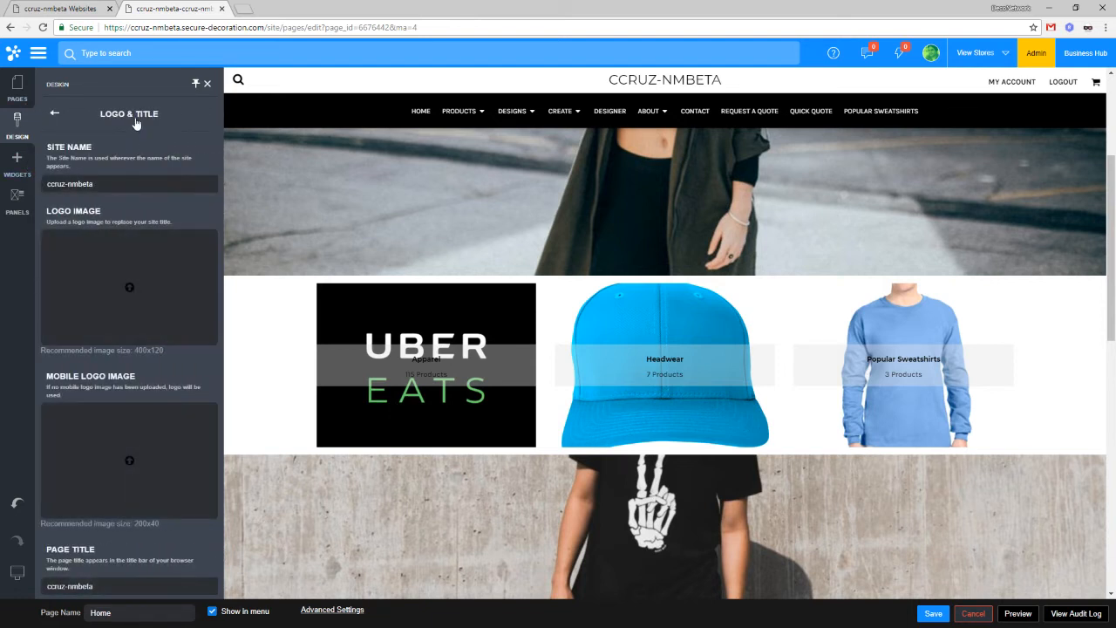
left_click(56, 116)
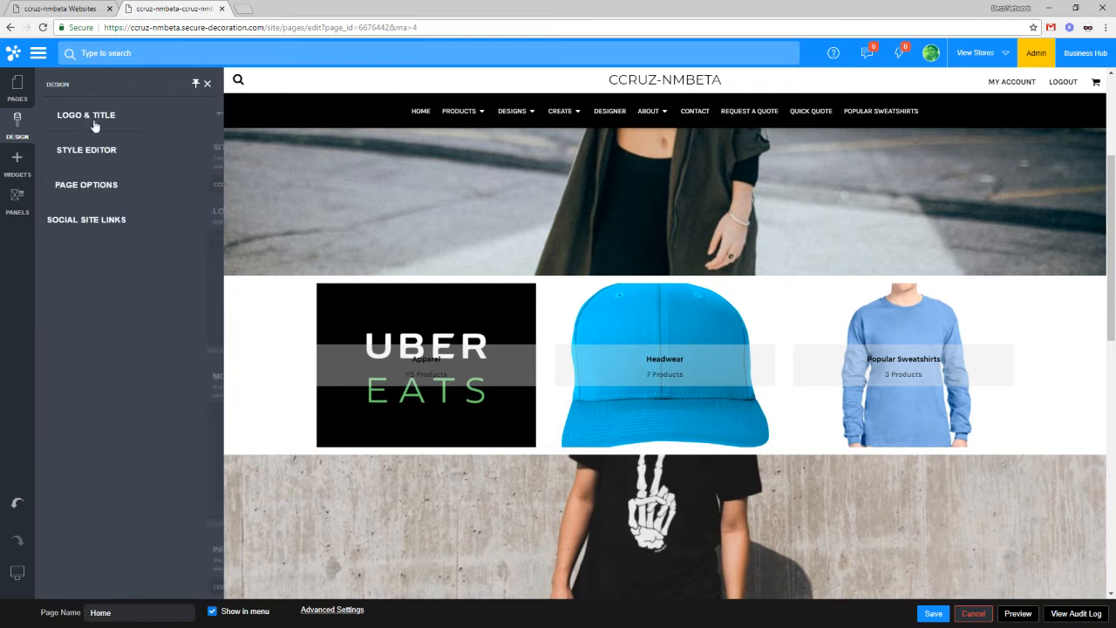
left_click(131, 186)
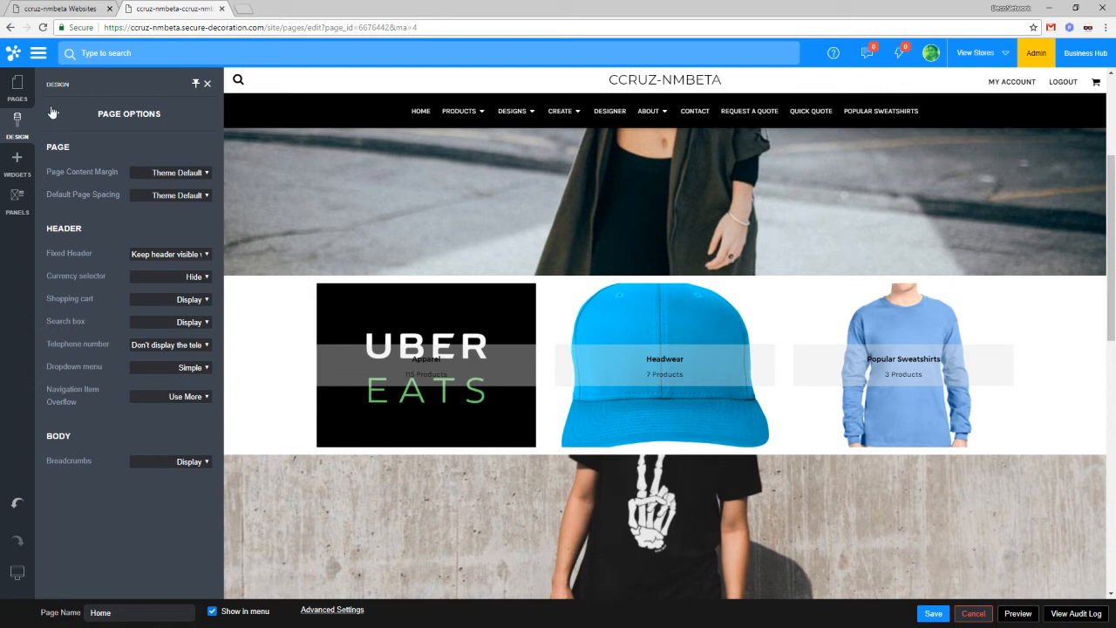
Step: View the store's Customize Template HTML page layouts and return to the Home page editor
left_click(39, 53)
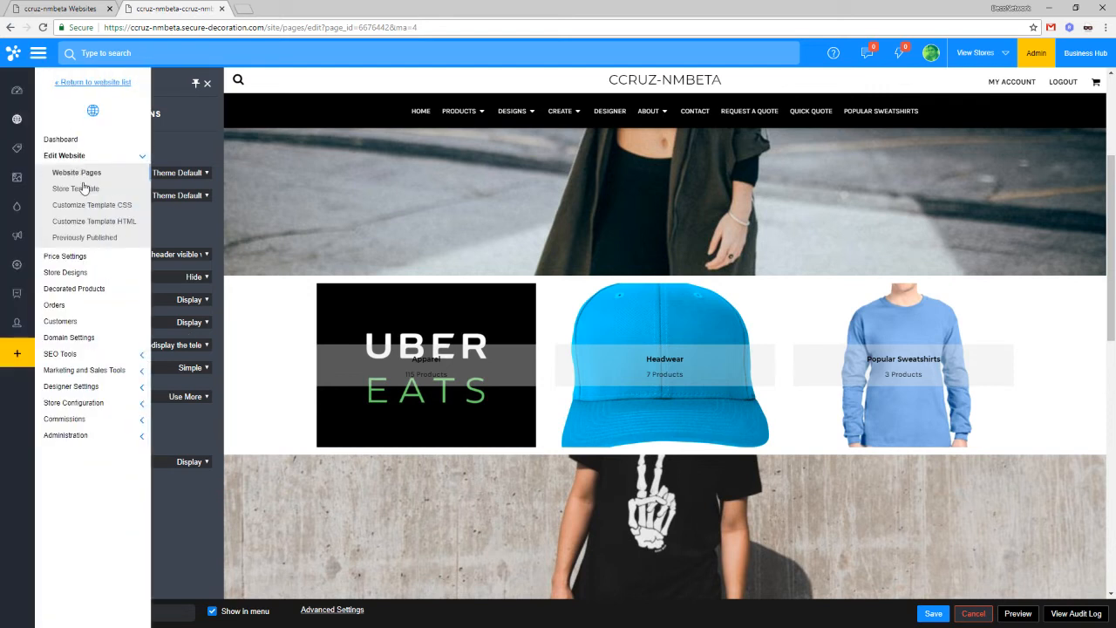
left_click(96, 221)
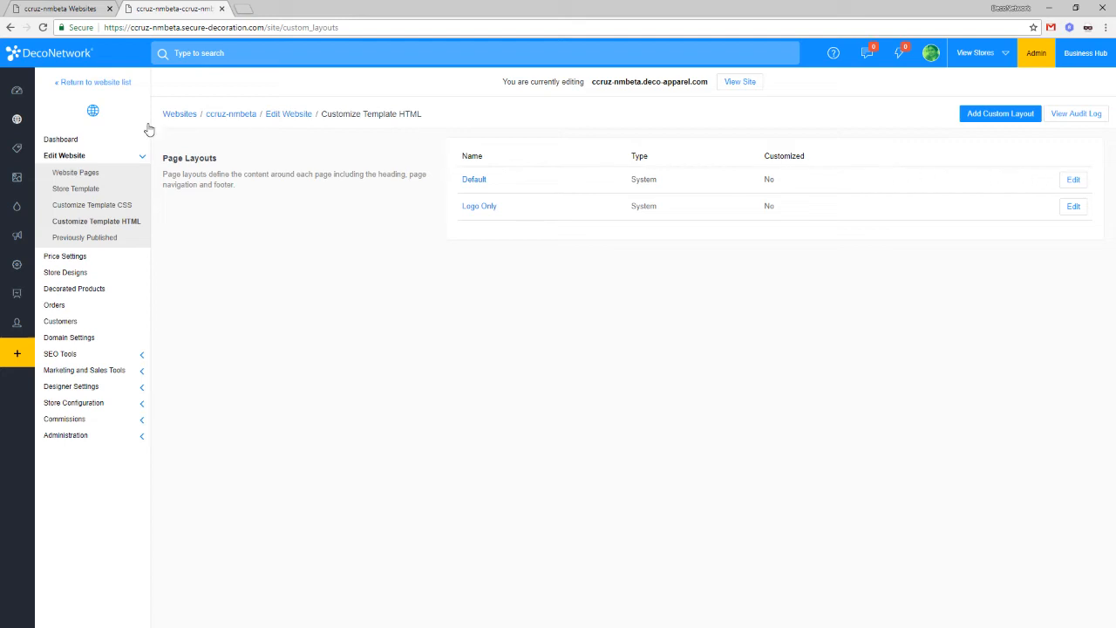
left_click(10, 28)
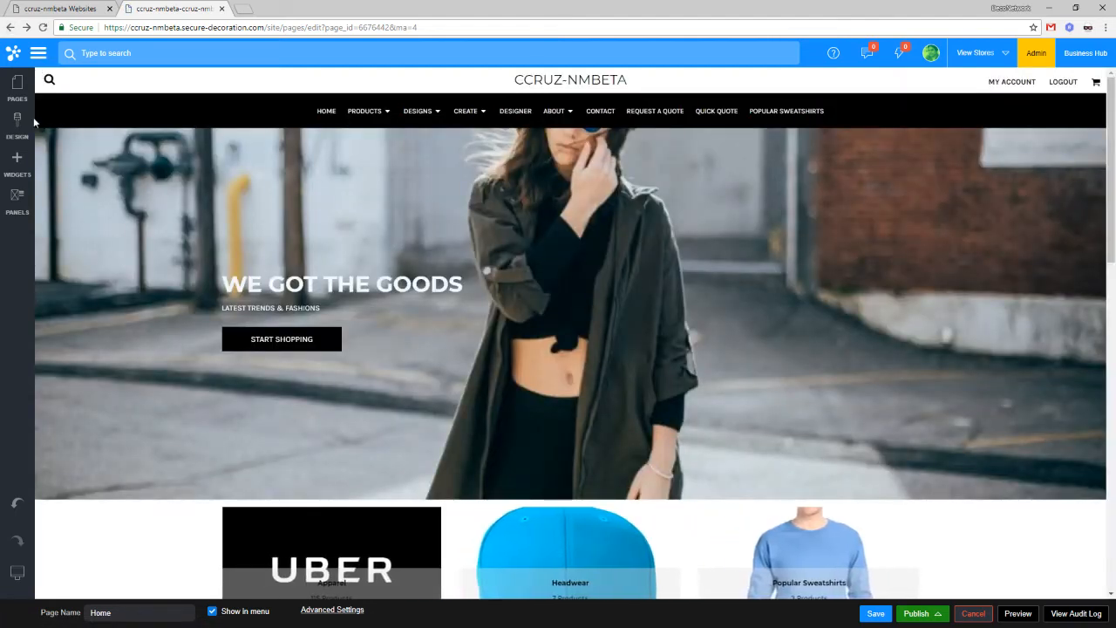
Step: In the website's Page Options design settings, set the header's Currency selector to Display
left_click(17, 126)
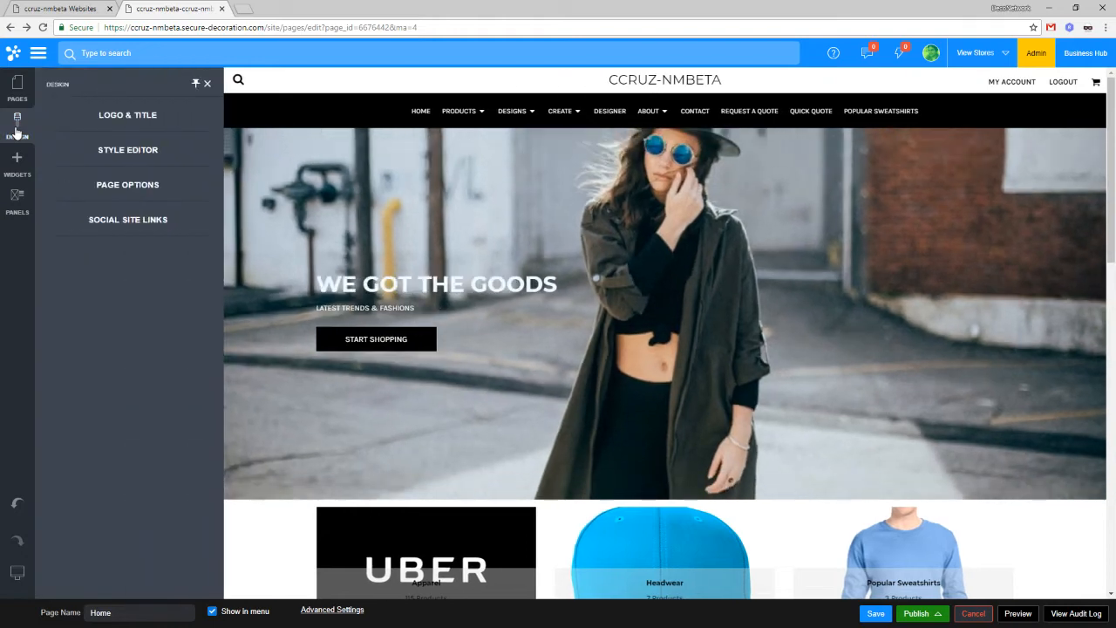
left_click(112, 188)
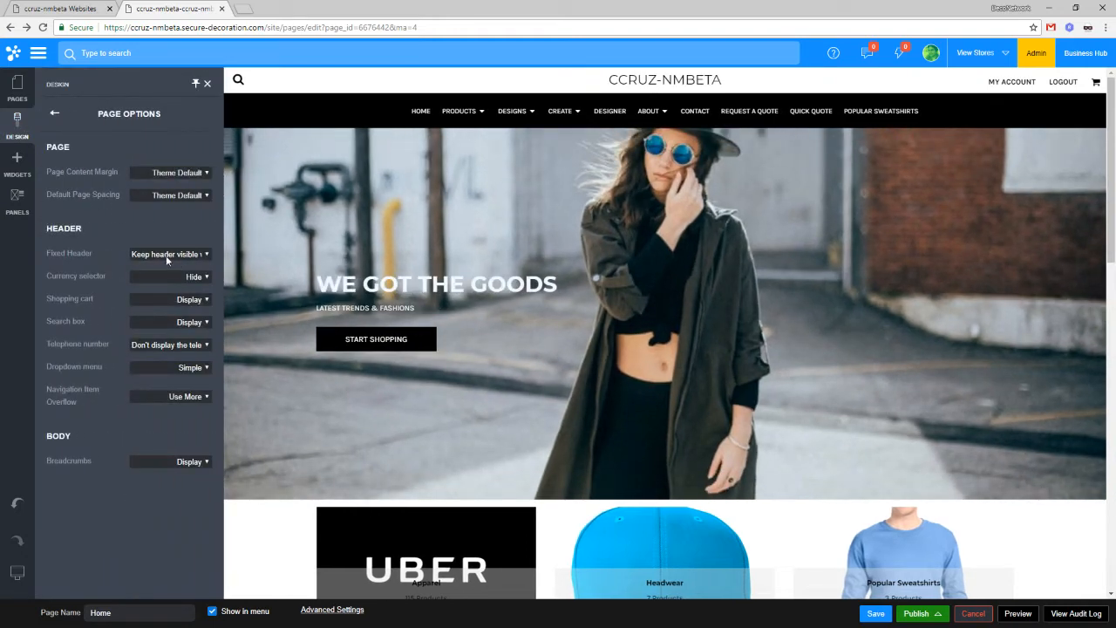
left_click(151, 277)
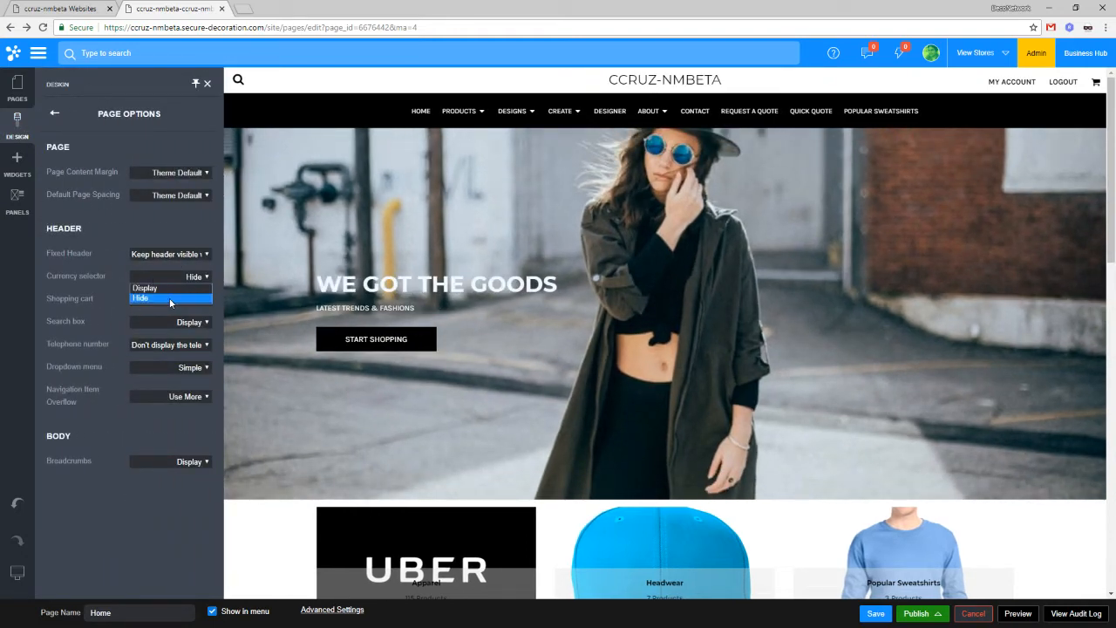
left_click(170, 289)
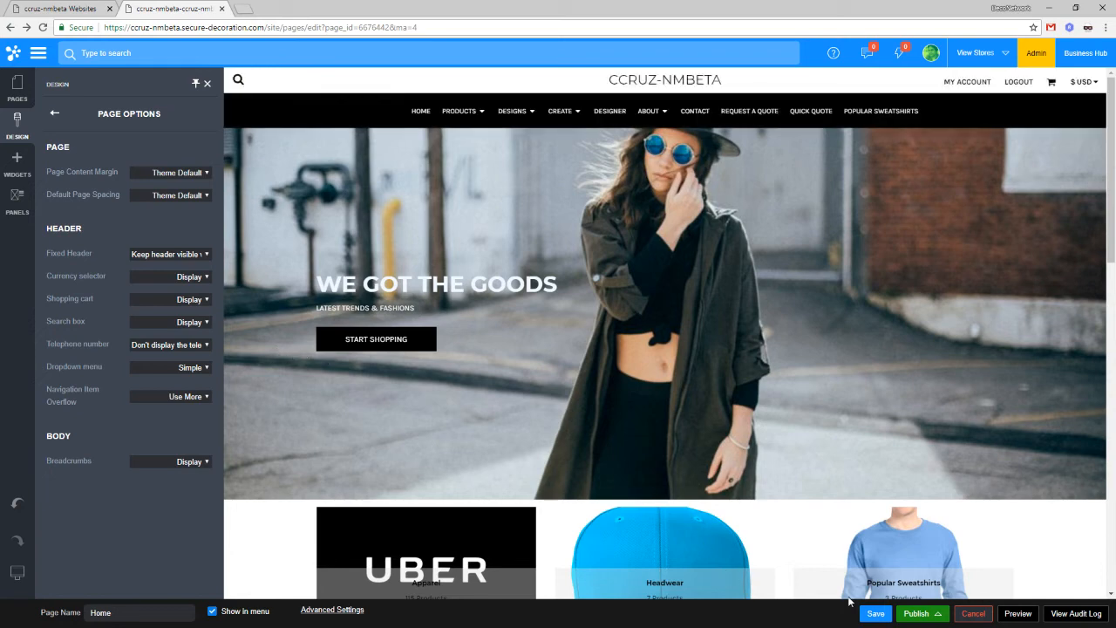
Step: Save the Home page design changes, then open the store's Default page layout HTML for editing
left_click(873, 613)
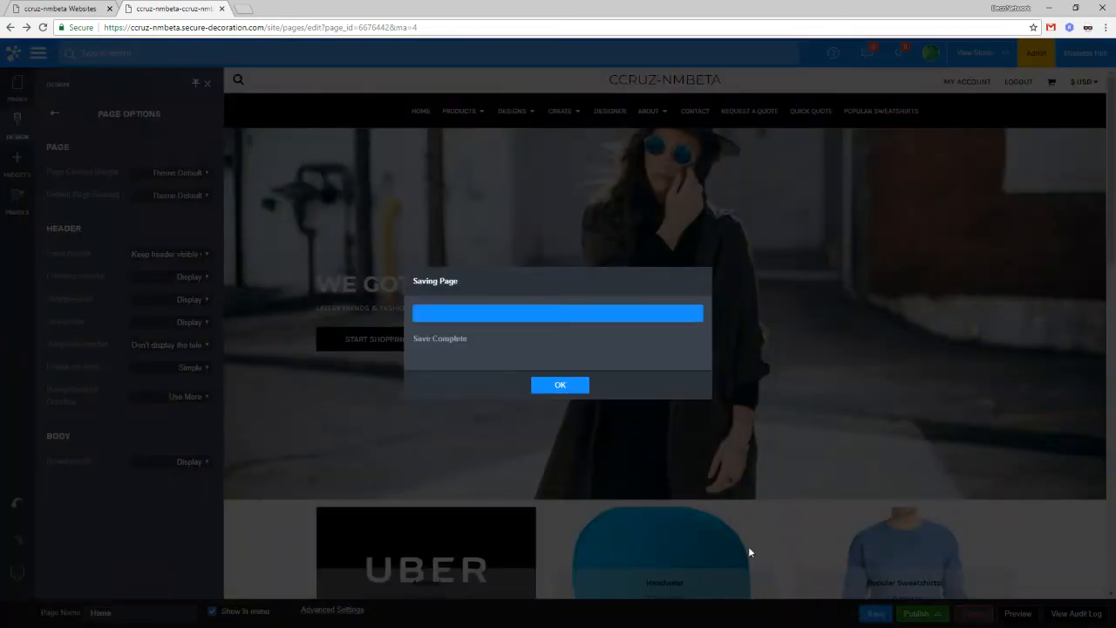
left_click(559, 384)
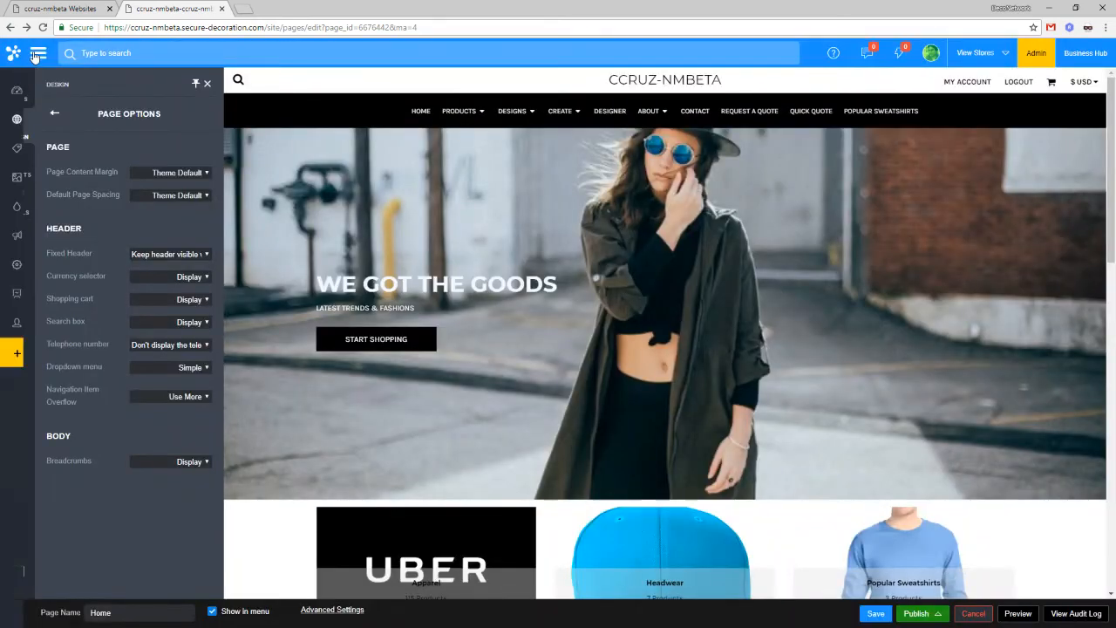
mouse_move(16, 119)
left_click(103, 222)
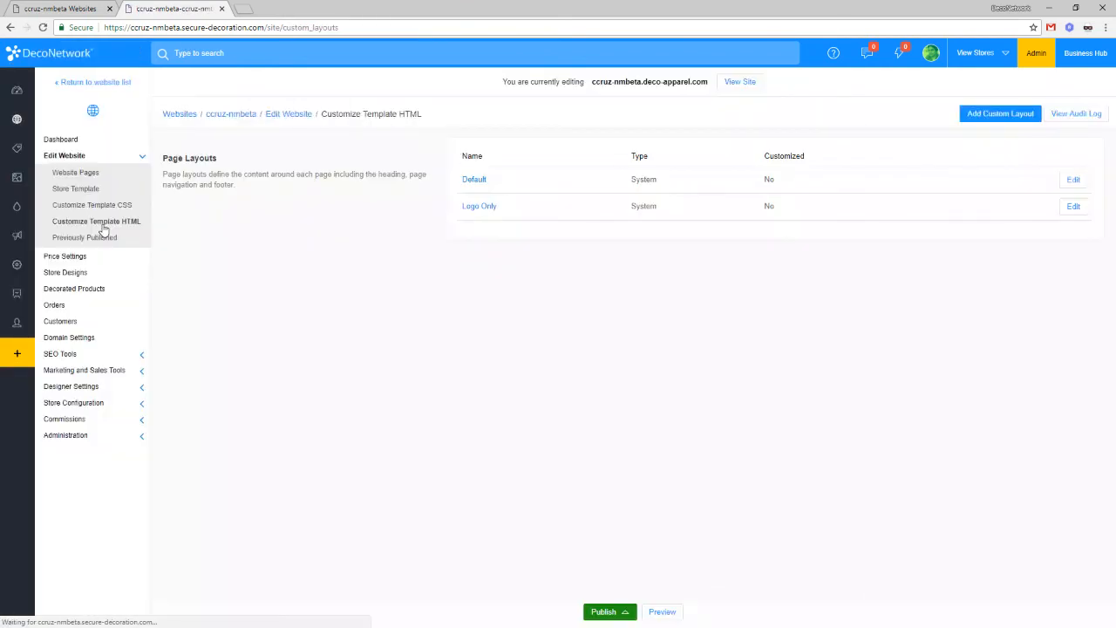
left_click(1068, 181)
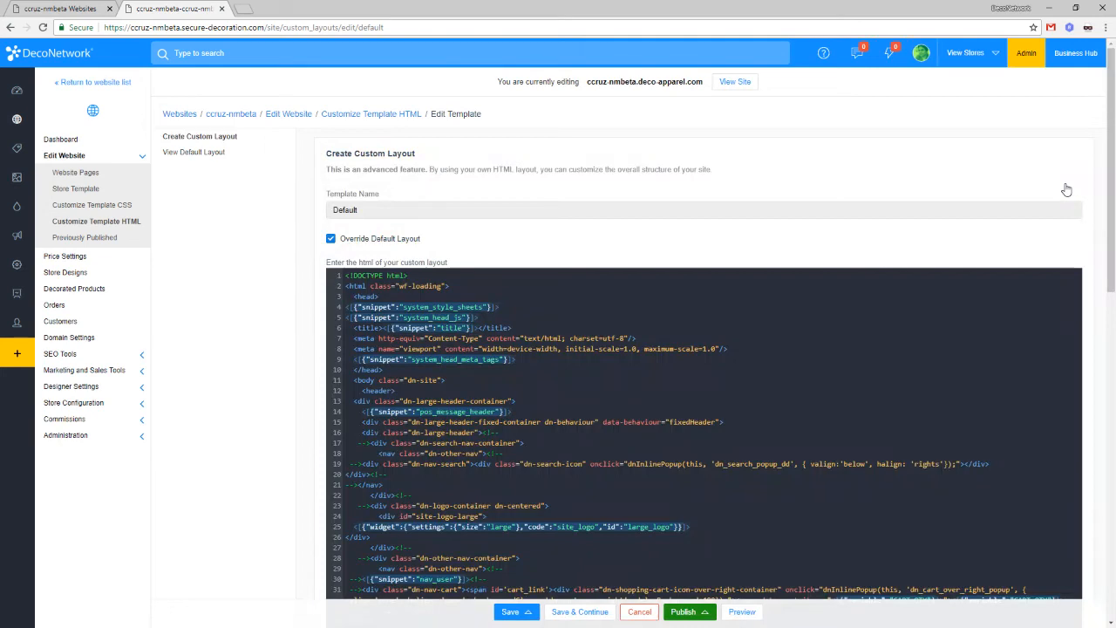
left_click(532, 358)
Step: Show the store's SEO Tools options, then try to save the Default custom layout with Override Default Layout enabled
left_click(82, 355)
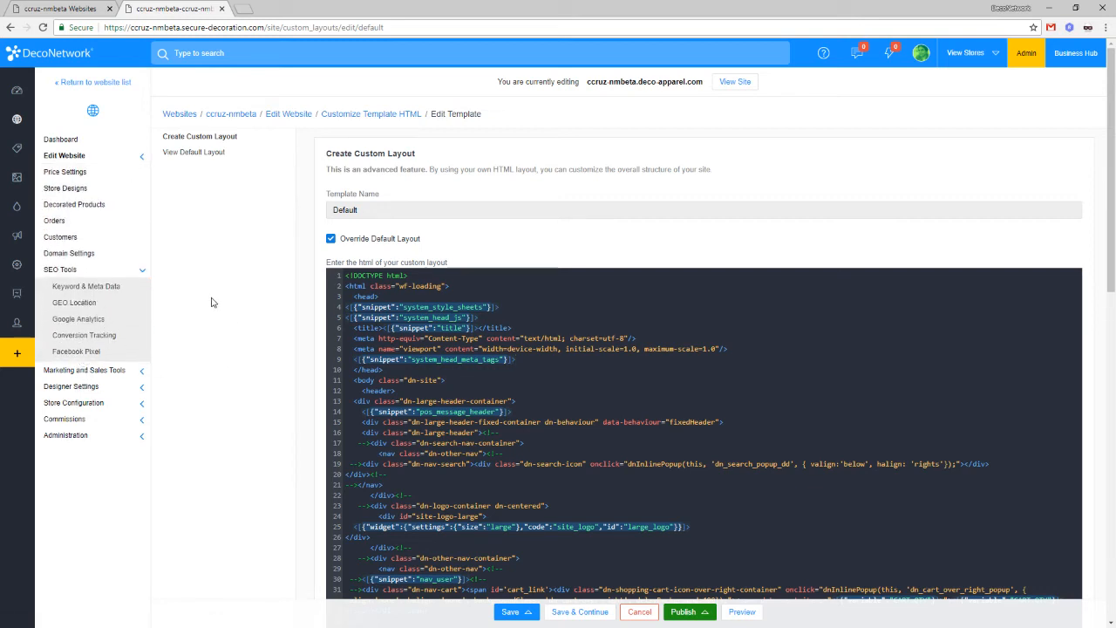
left_click(548, 362)
left_click(549, 362)
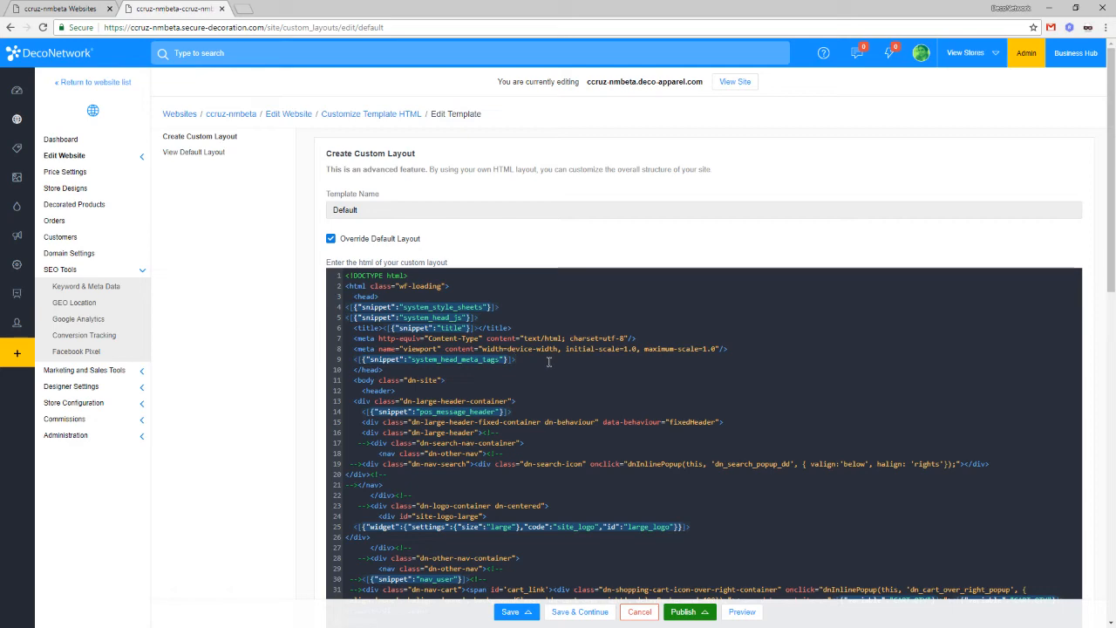
mouse_move(510, 612)
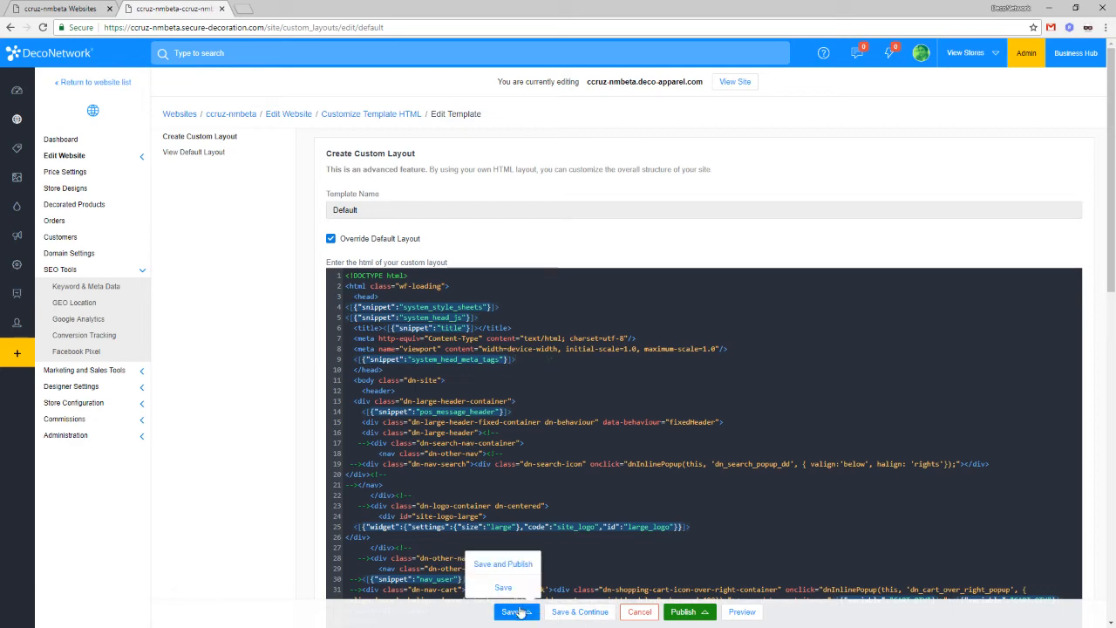
left_click(503, 587)
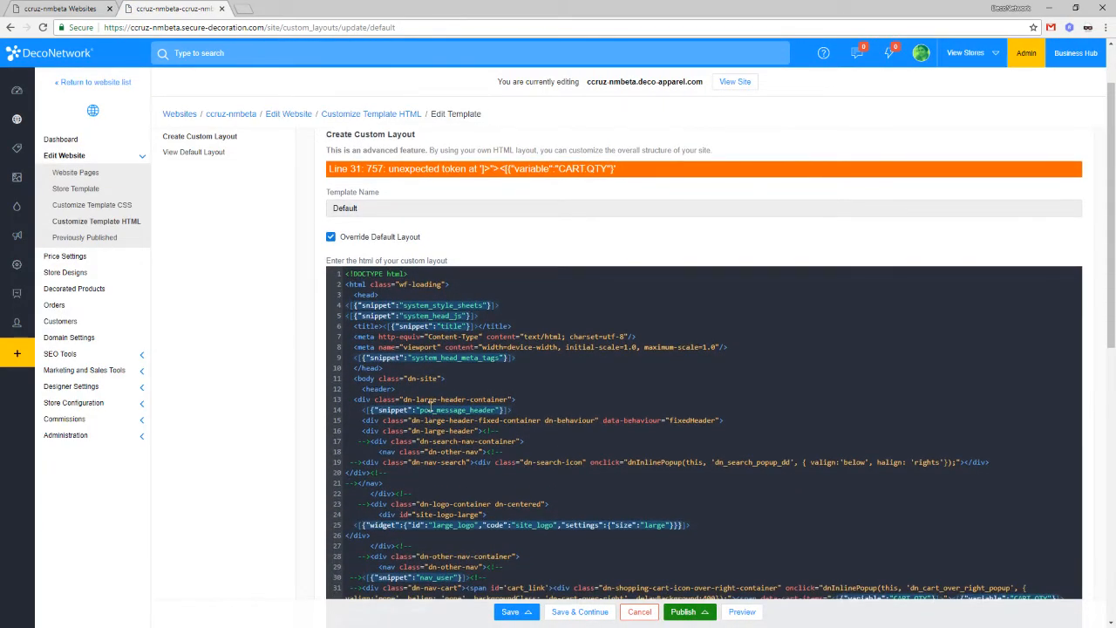
Step: Examine the Default layout's HTML around line 31 and the header code, then return to the Websites list
scroll(431, 407, "down", 1)
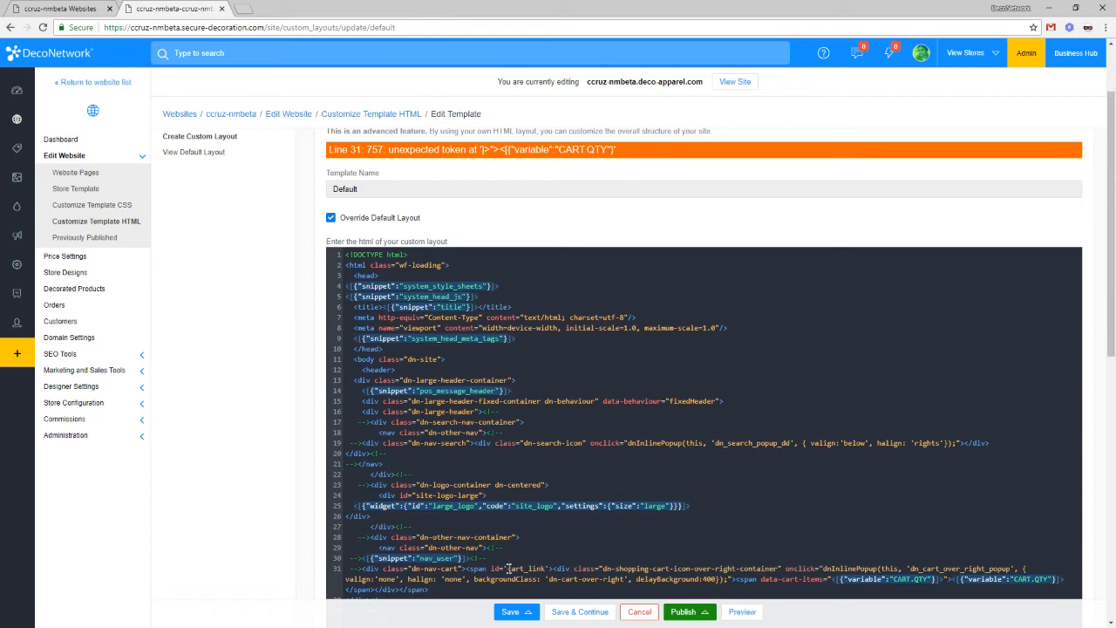
mouse_move(511, 610)
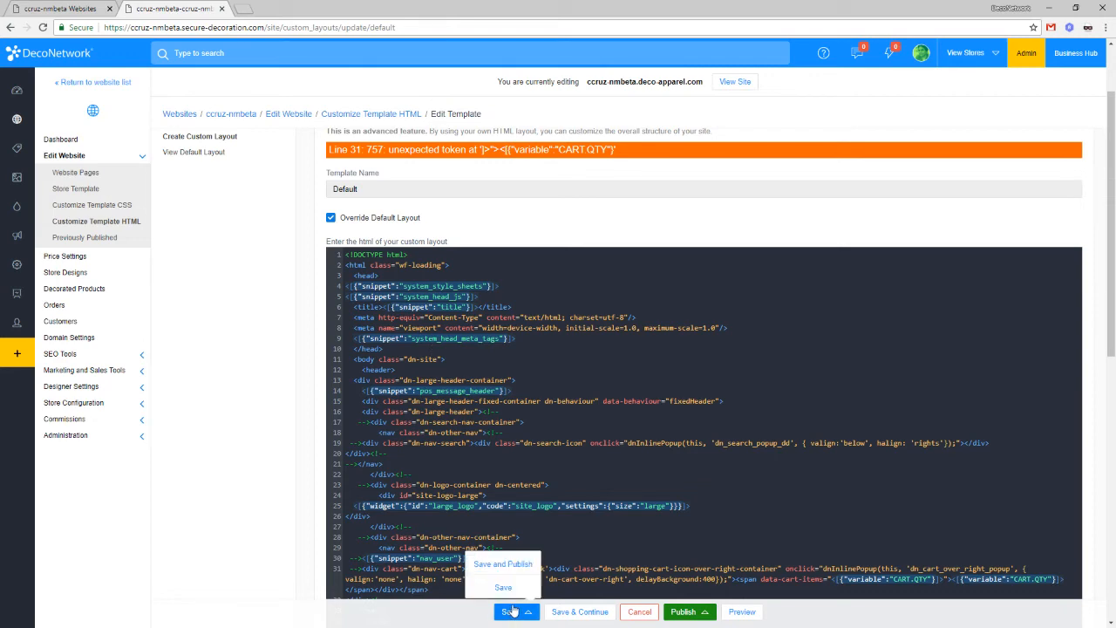
scroll(488, 485, "down", 1)
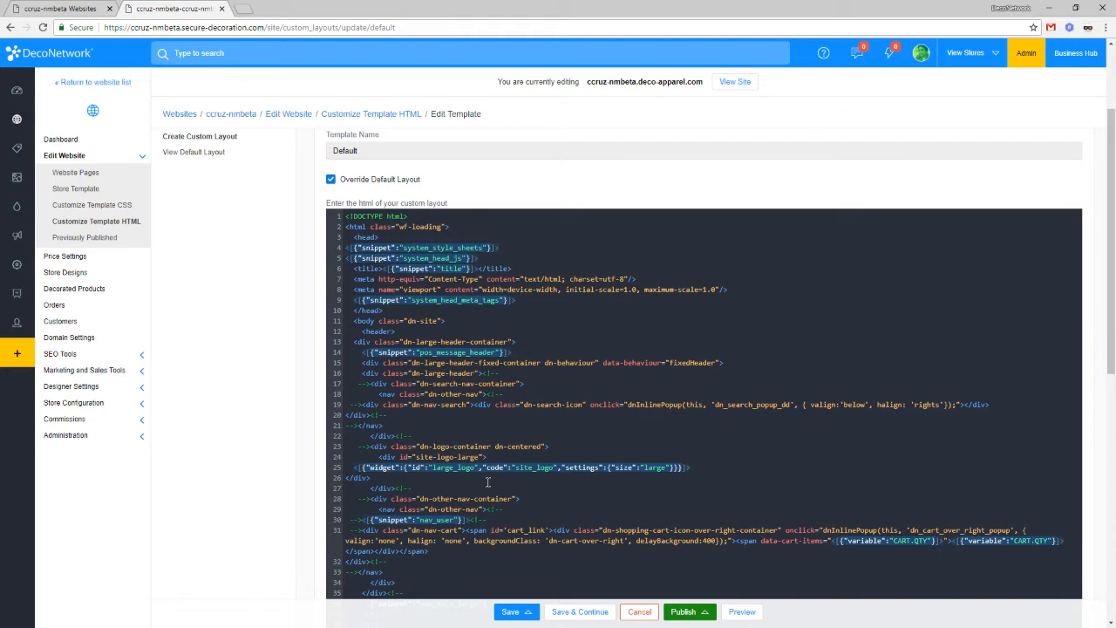
scroll(484, 471, "down", 1)
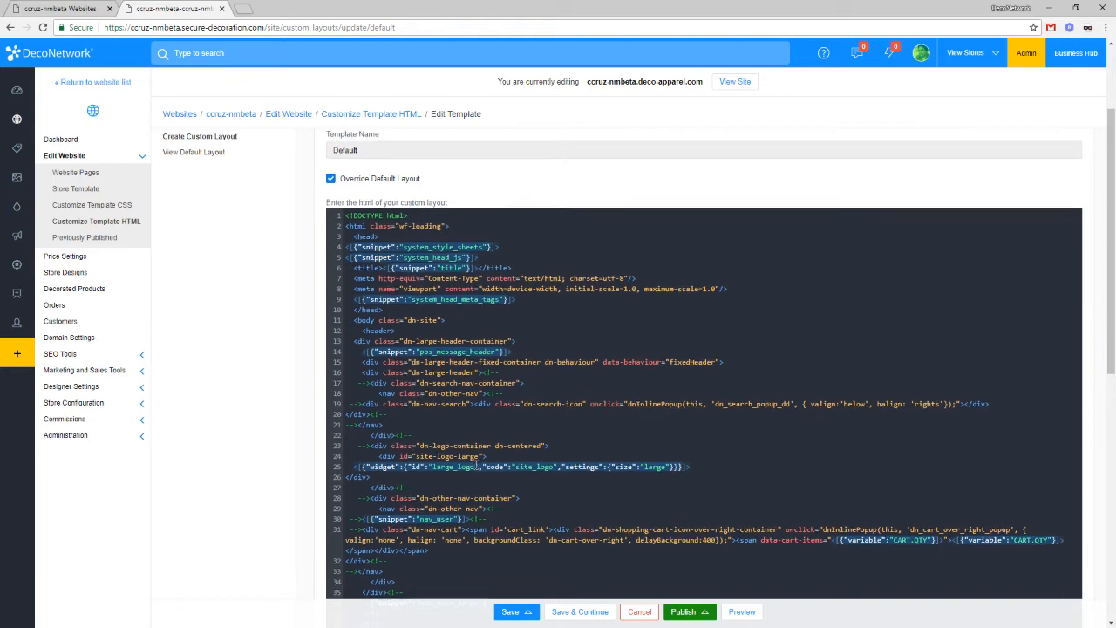
scroll(478, 459, "down", 1)
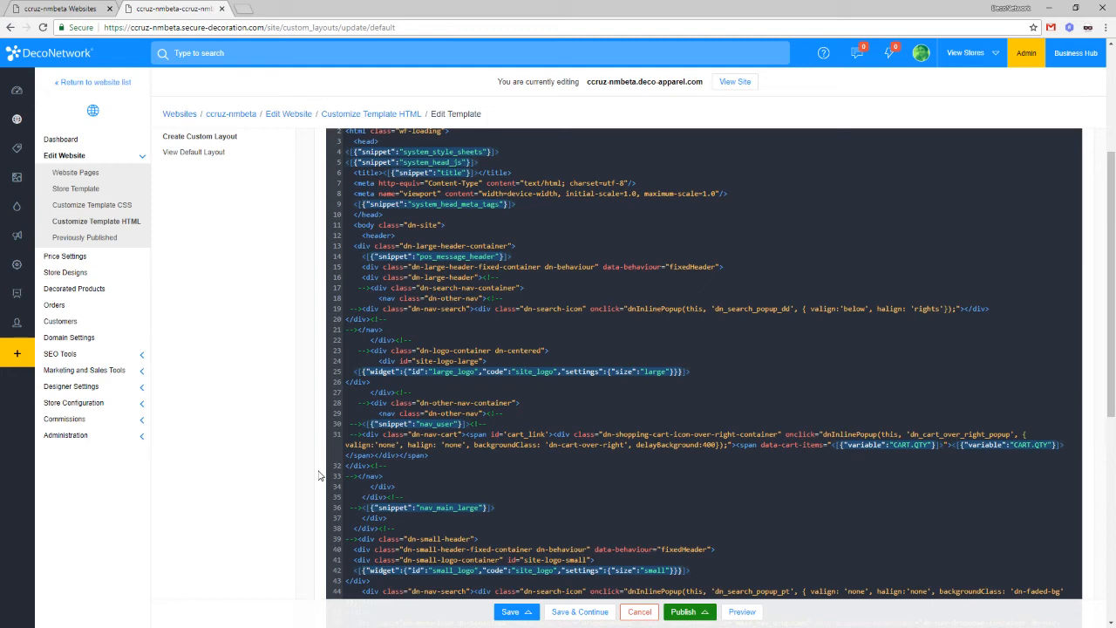
mouse_move(73, 183)
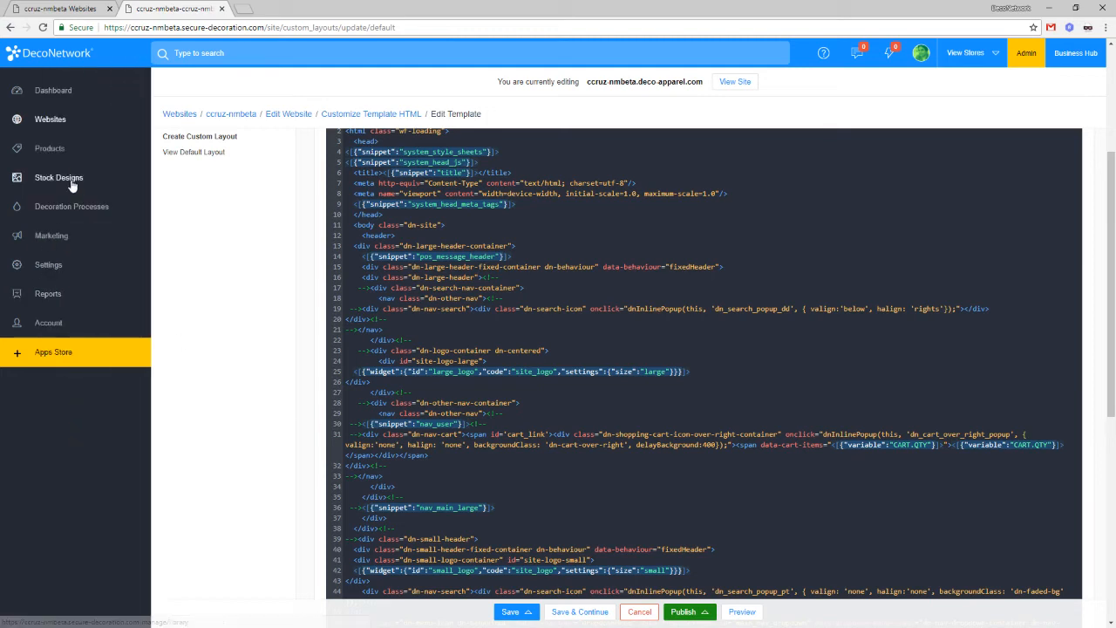
left_click(74, 125)
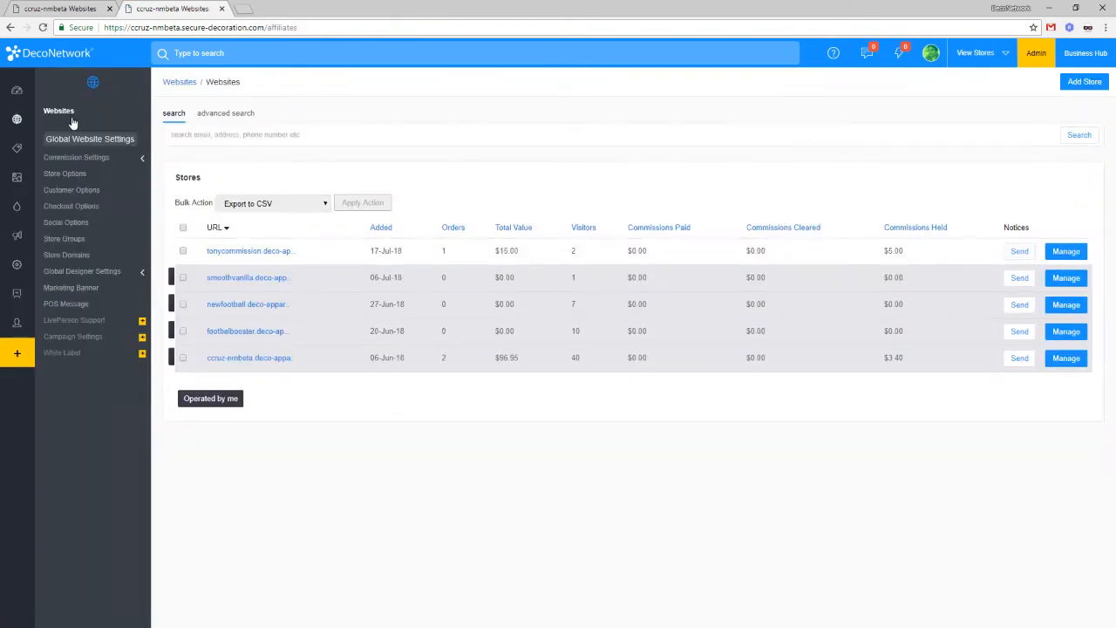
Step: Start a new custom field for products with the type Text Field
left_click(24, 151)
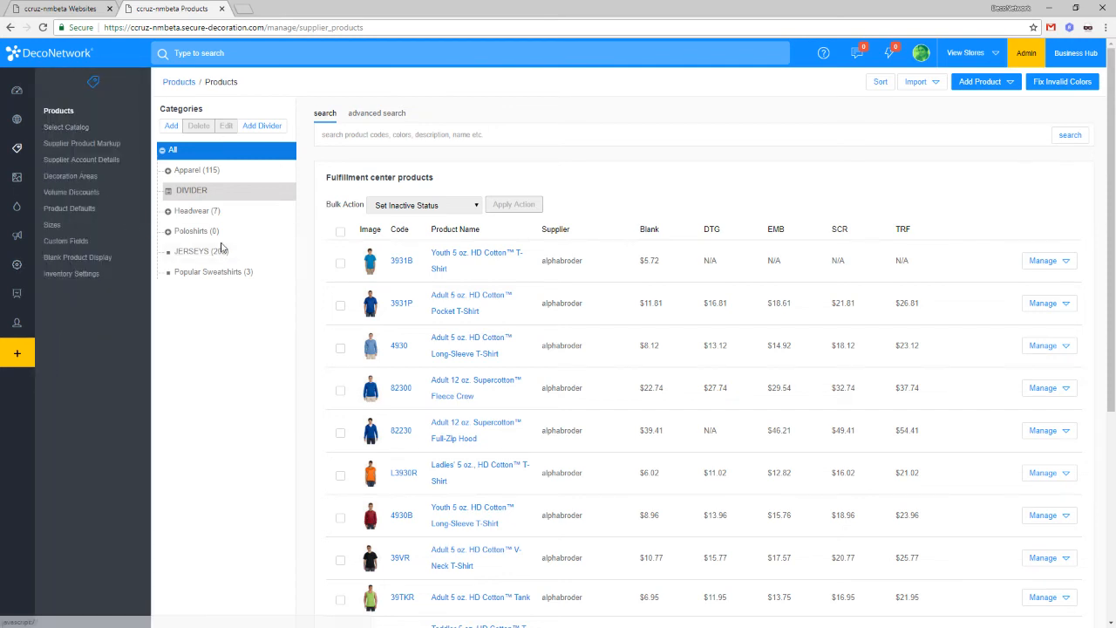
left_click(93, 243)
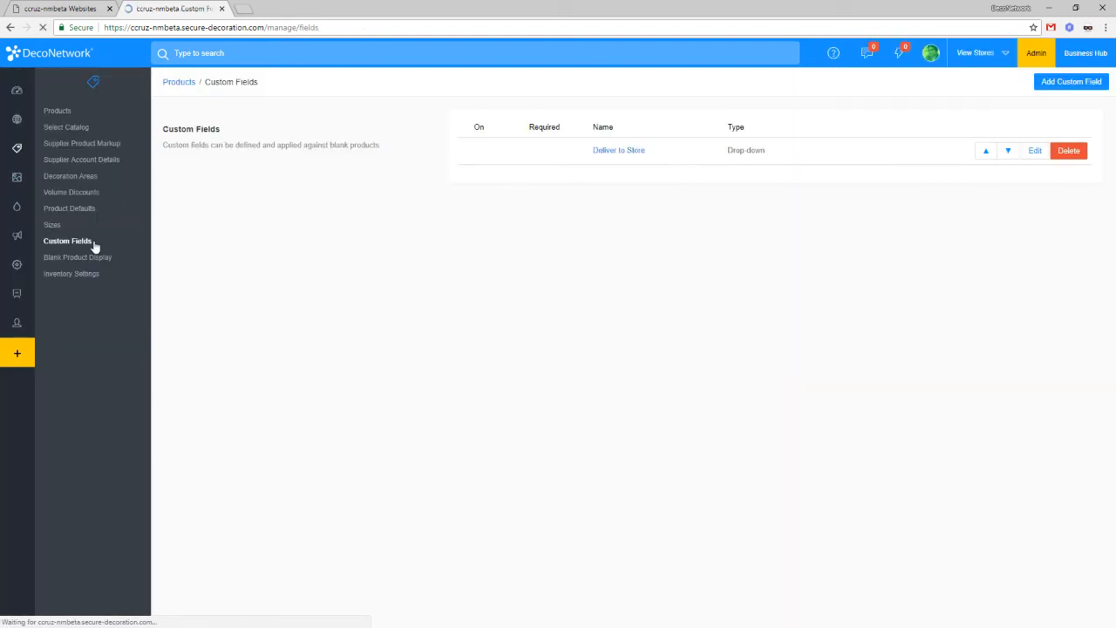
left_click(1063, 91)
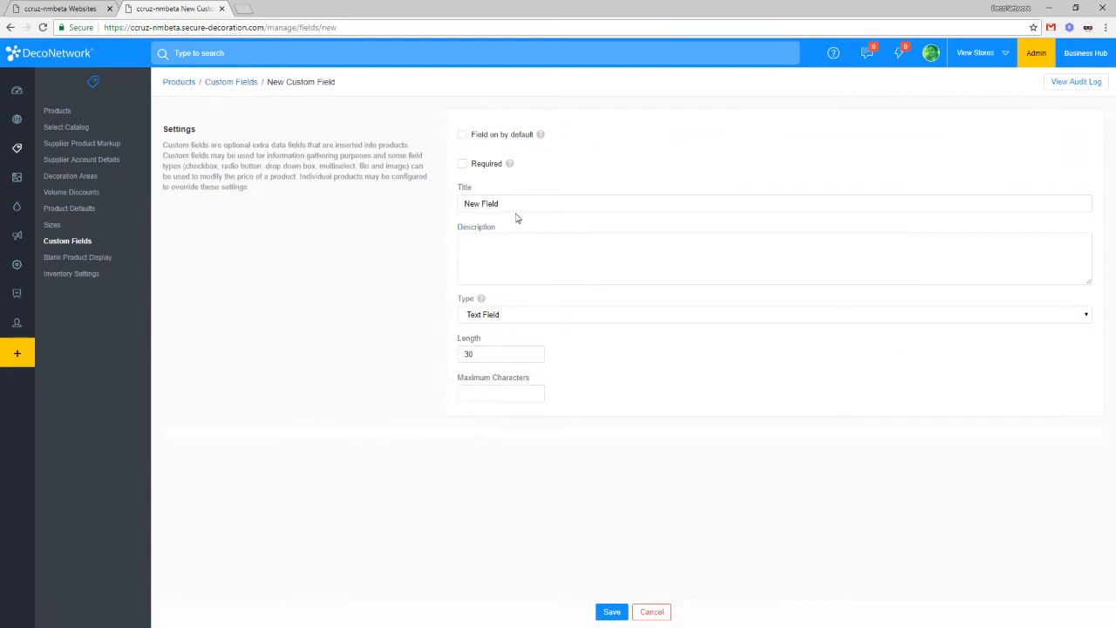
left_click(501, 319)
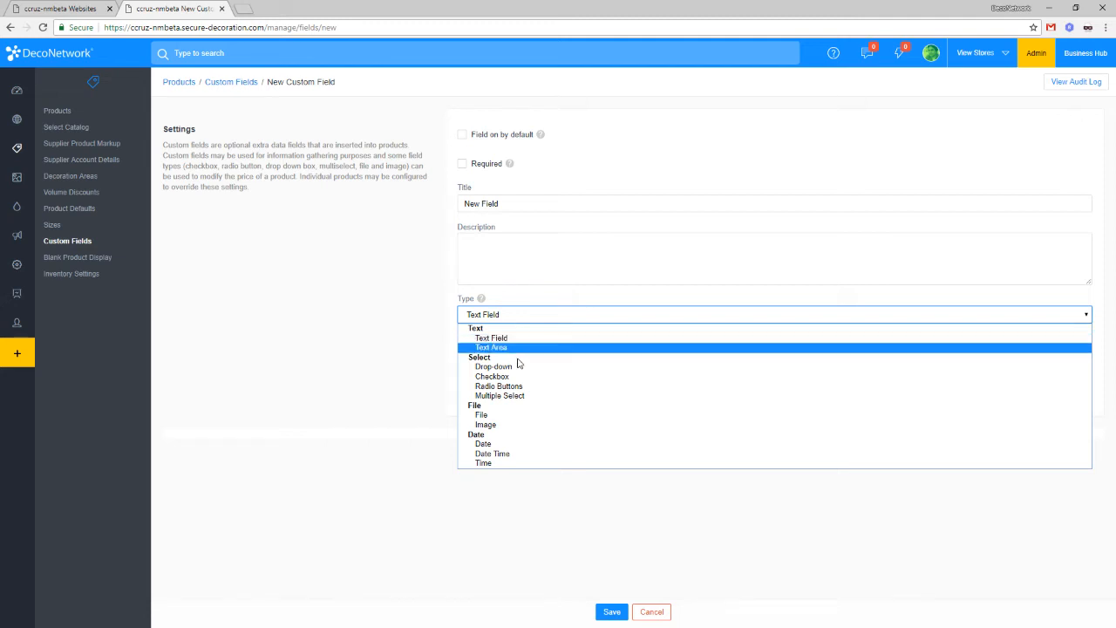
left_click(515, 338)
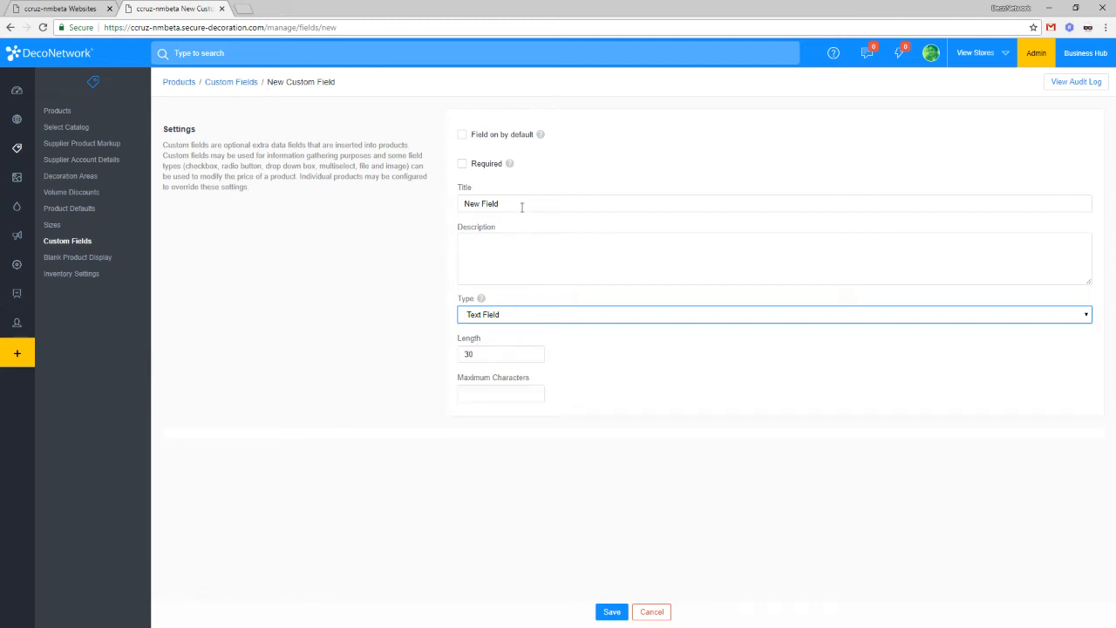
Step: Title the new custom field Personalized Name and save it
left_click_drag(518, 204, 393, 200)
type("Pe")
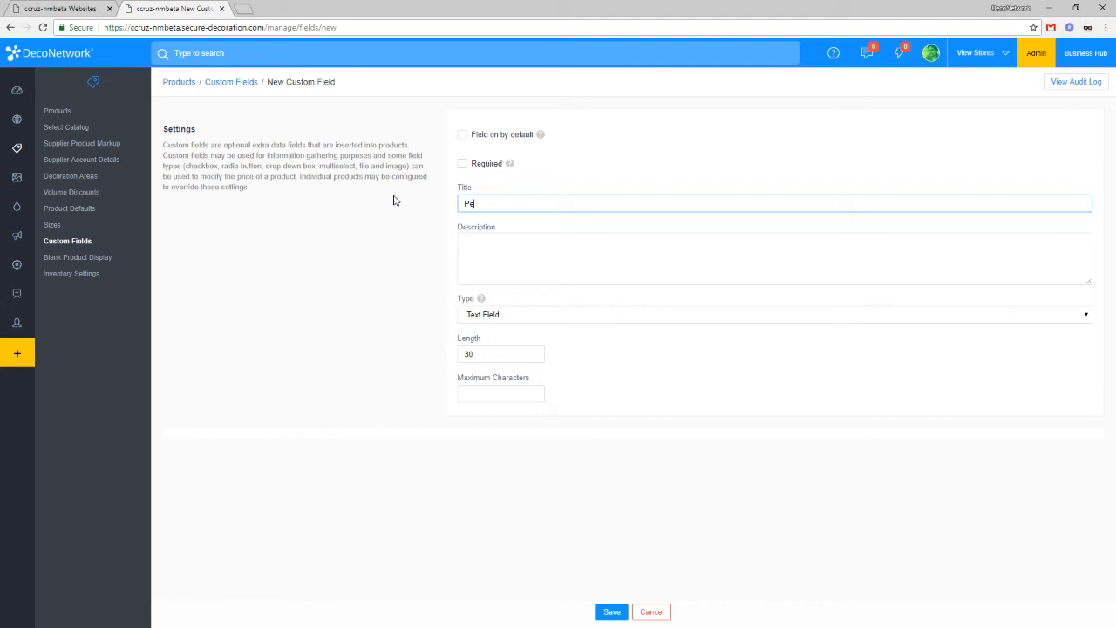
type("rsonalized Name")
left_click(533, 235)
left_click(610, 611)
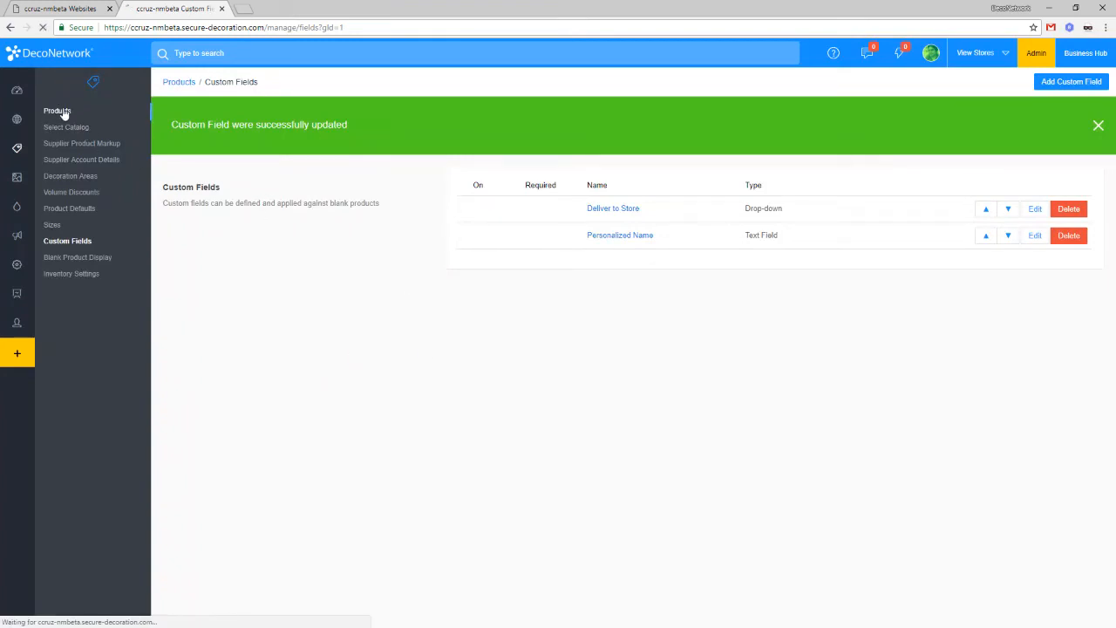
Step: Turn on Personalized Name and turn off Deliver to Store in the Adult 5 oz. HD Cotton Pocket T-Shirt's custom fields, then save the product
left_click(78, 132)
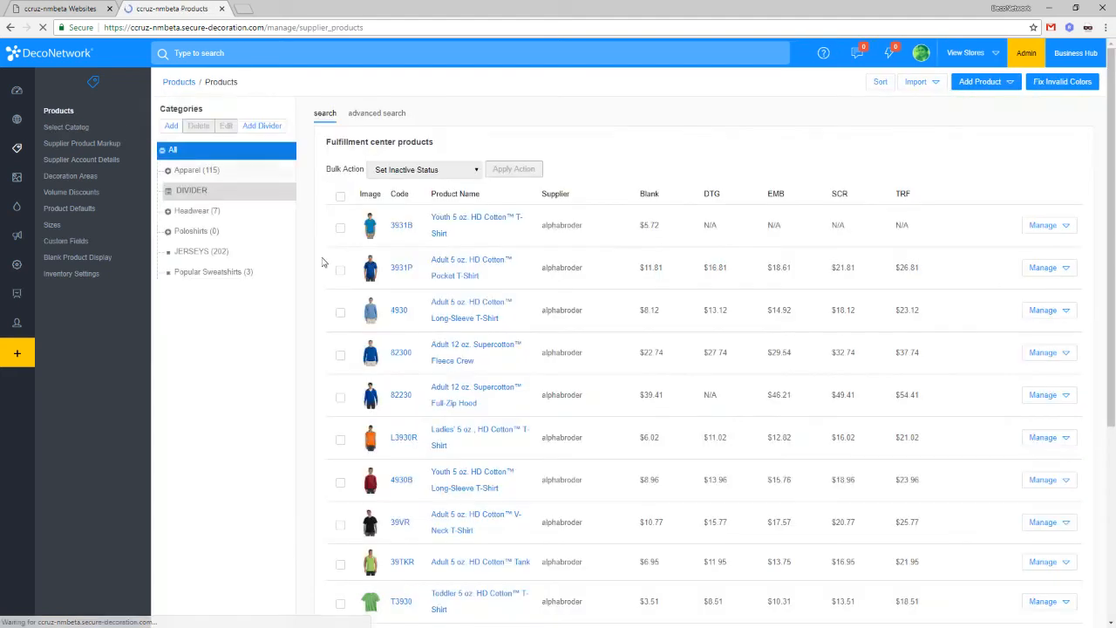
left_click(1050, 305)
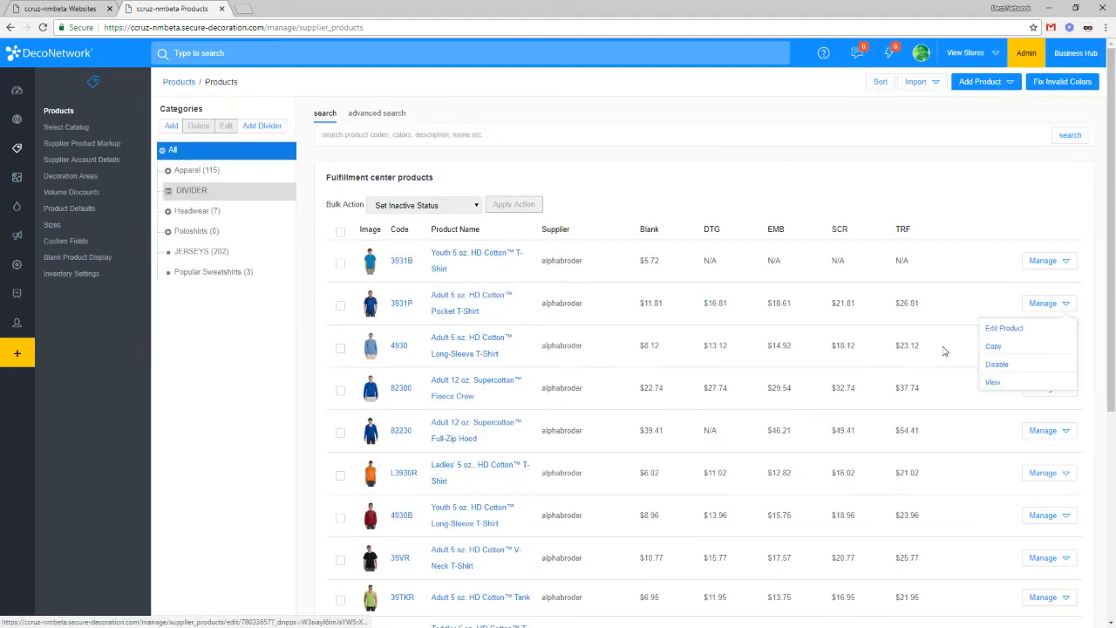
left_click(1004, 329)
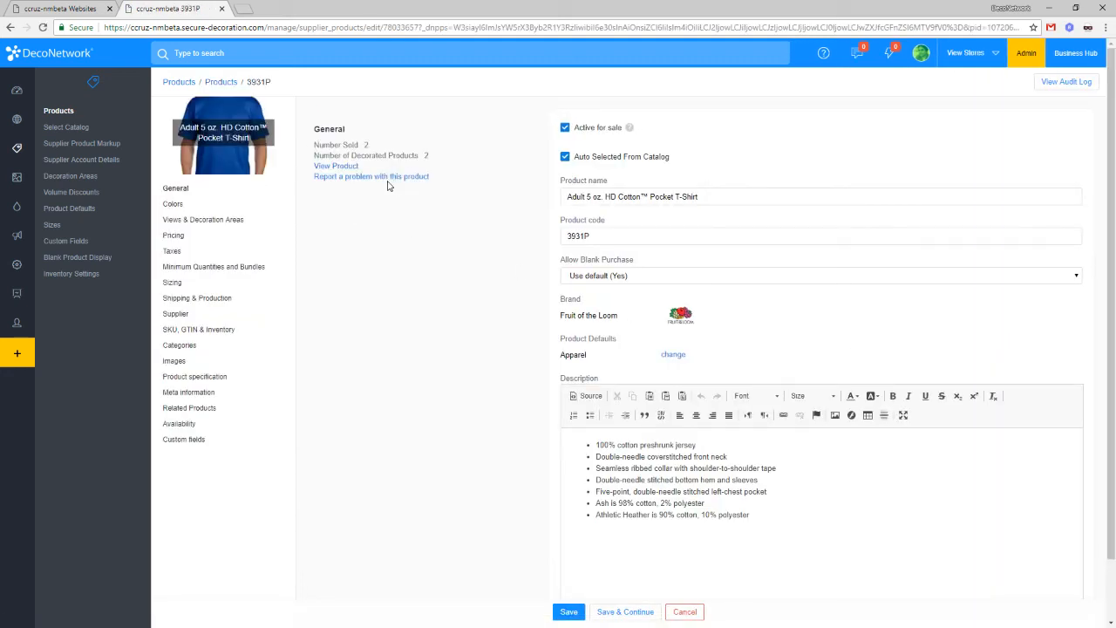
left_click(202, 447)
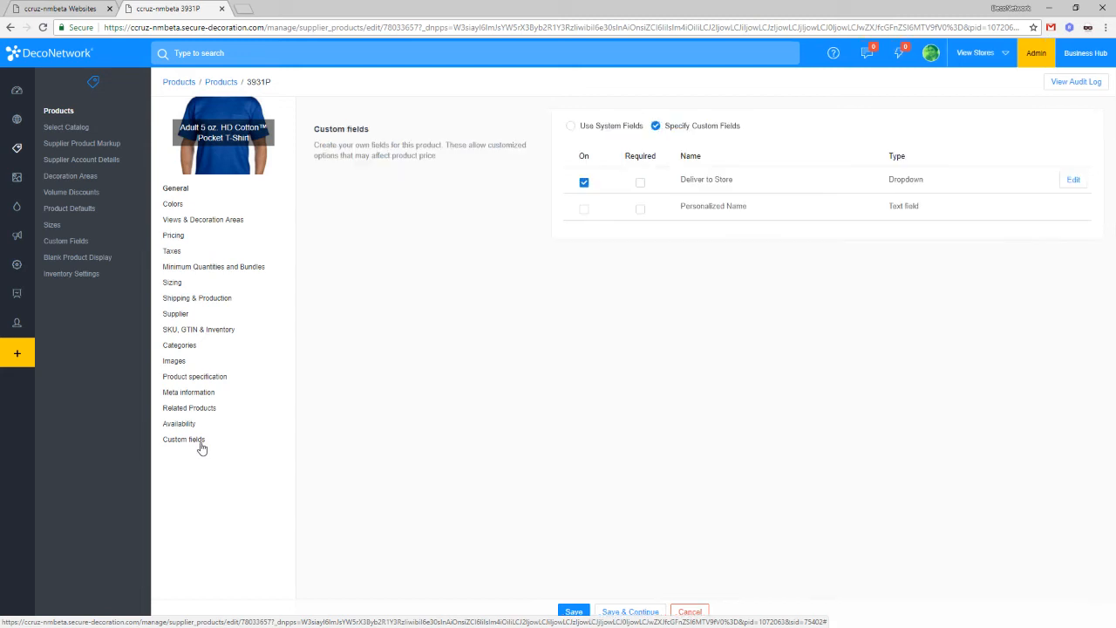
left_click(585, 210)
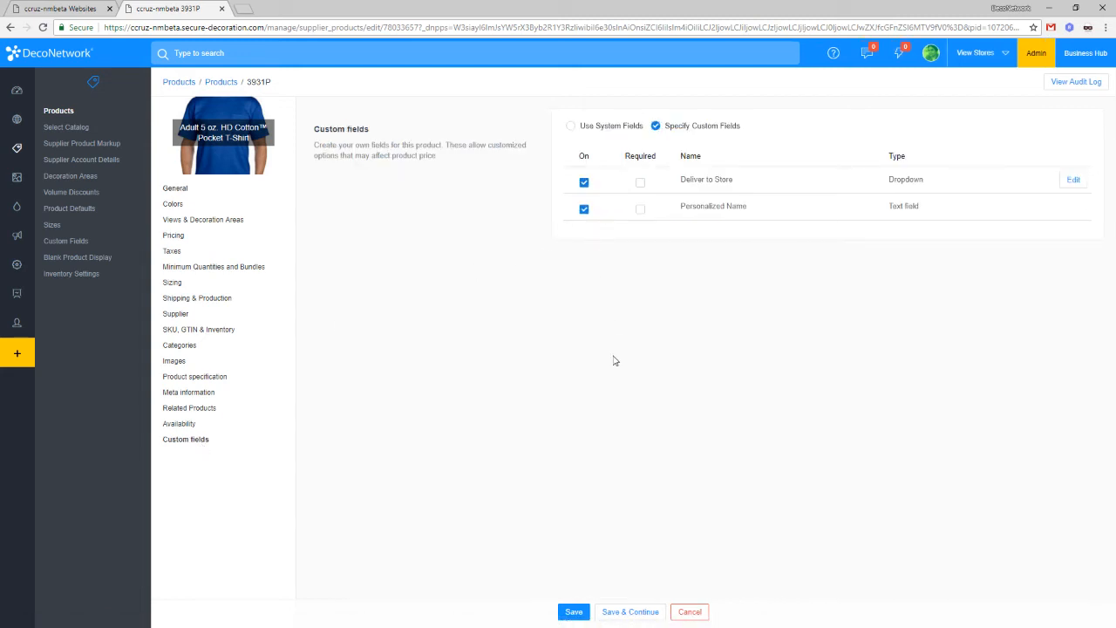
left_click(583, 183)
left_click(643, 612)
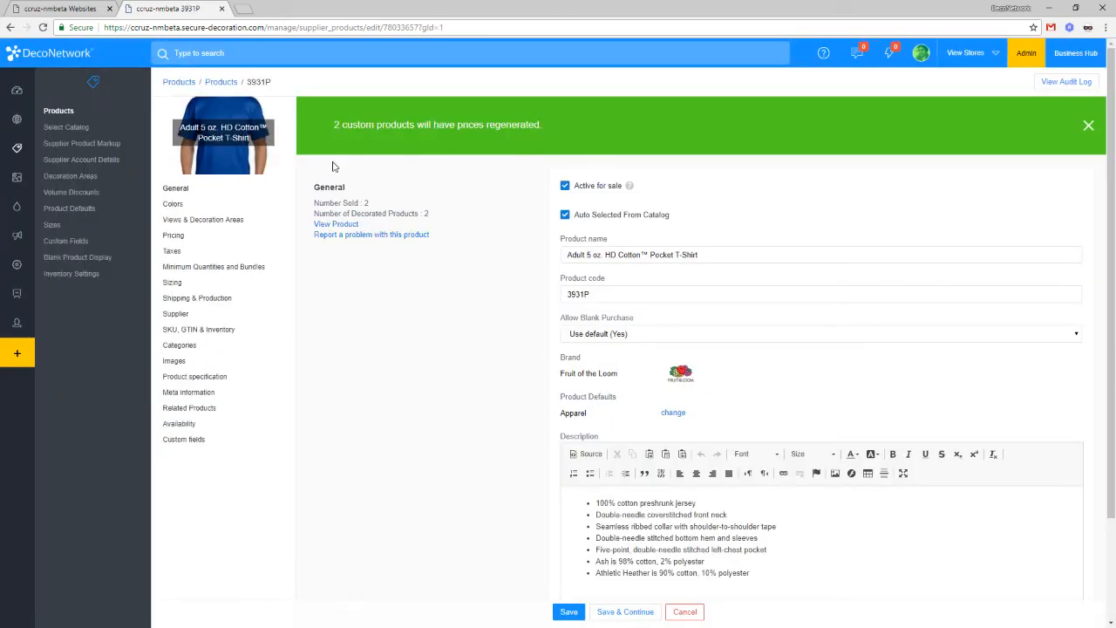
Step: View the Adult 5 oz. HD Cotton Pocket T-Shirt on the storefront and place the cursor in its Personalized Name field
left_click(61, 112)
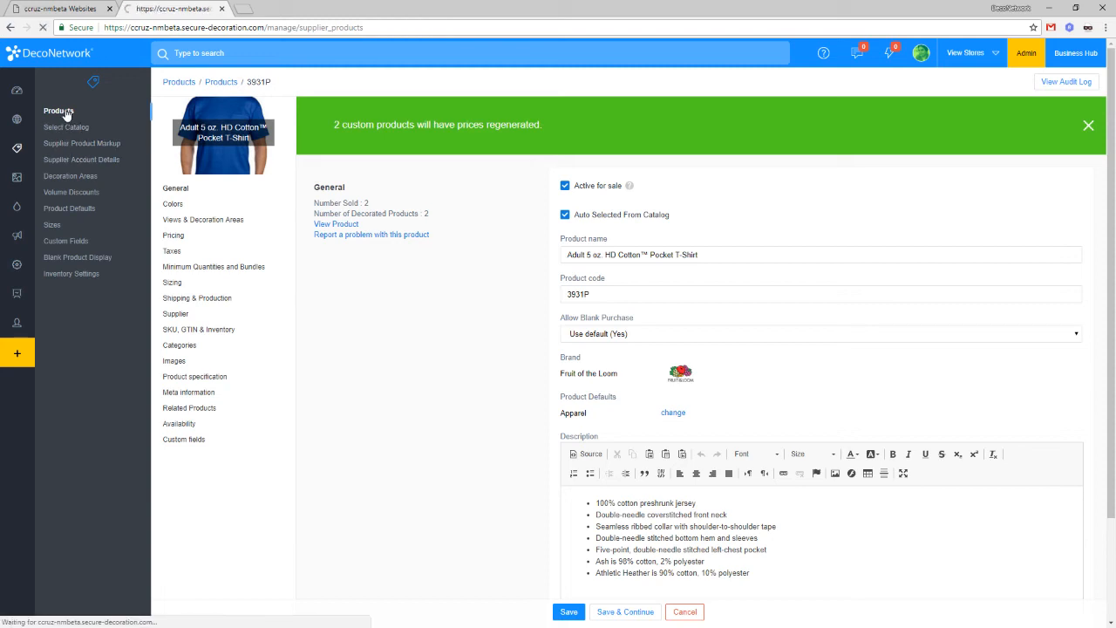
left_click(1051, 303)
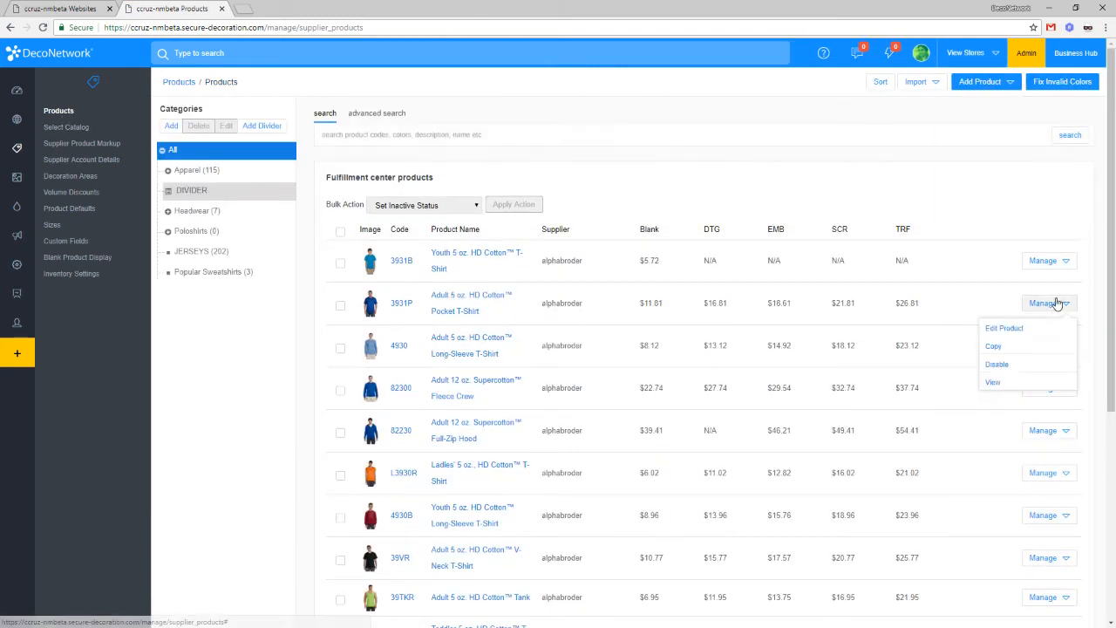
left_click(994, 382)
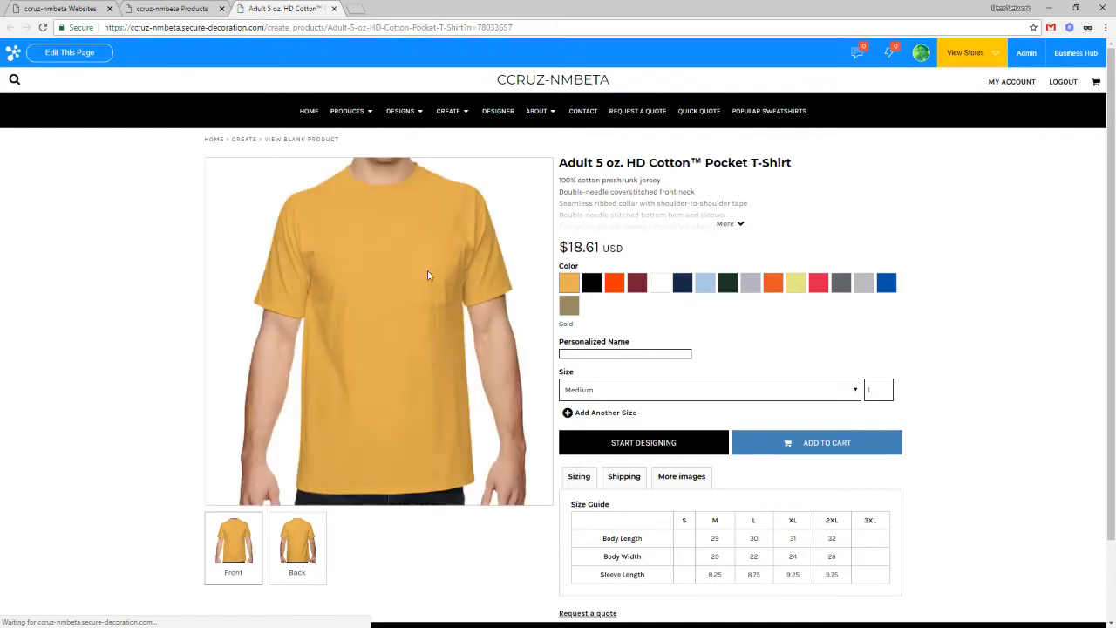
left_click(594, 350)
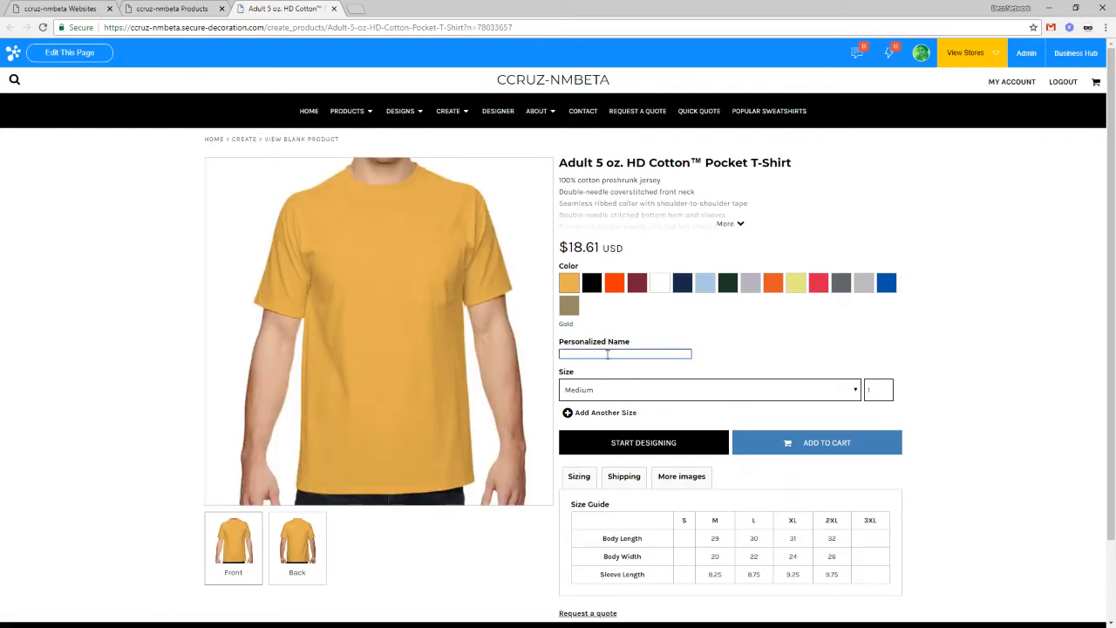
Step: Leave the storefront product page, glance at the Websites list and return to the Products list
left_click(175, 8)
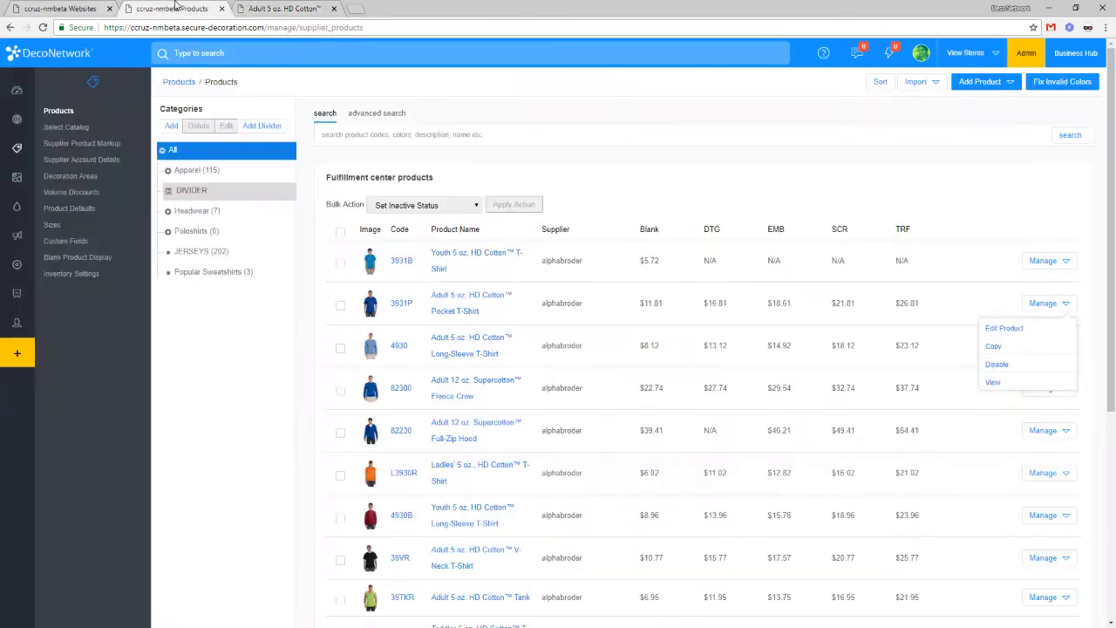
left_click(82, 7)
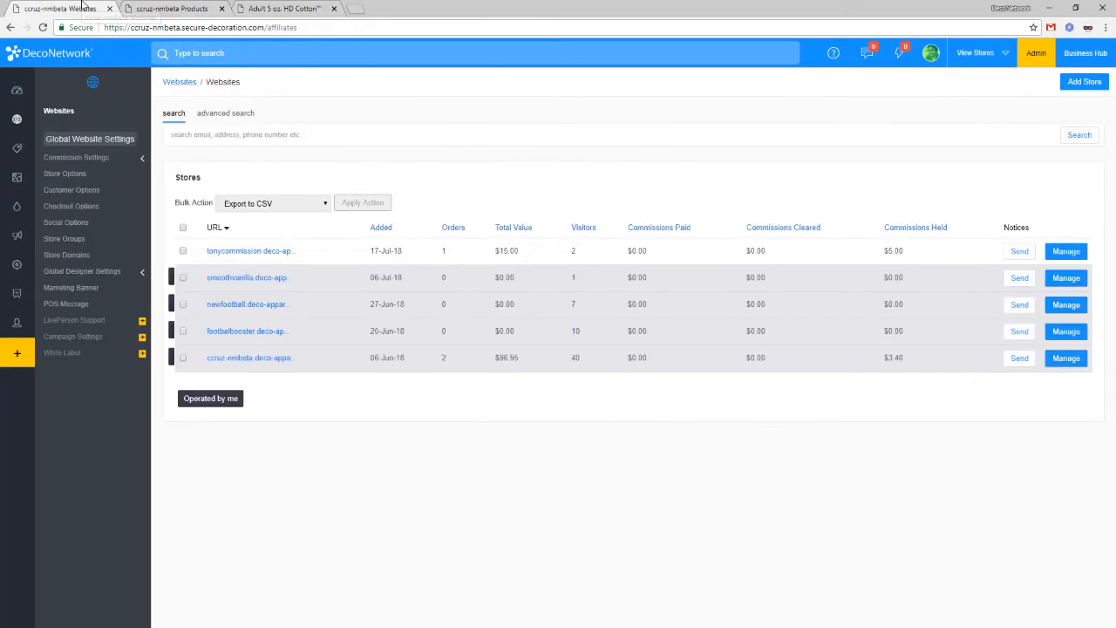
left_click(150, 7)
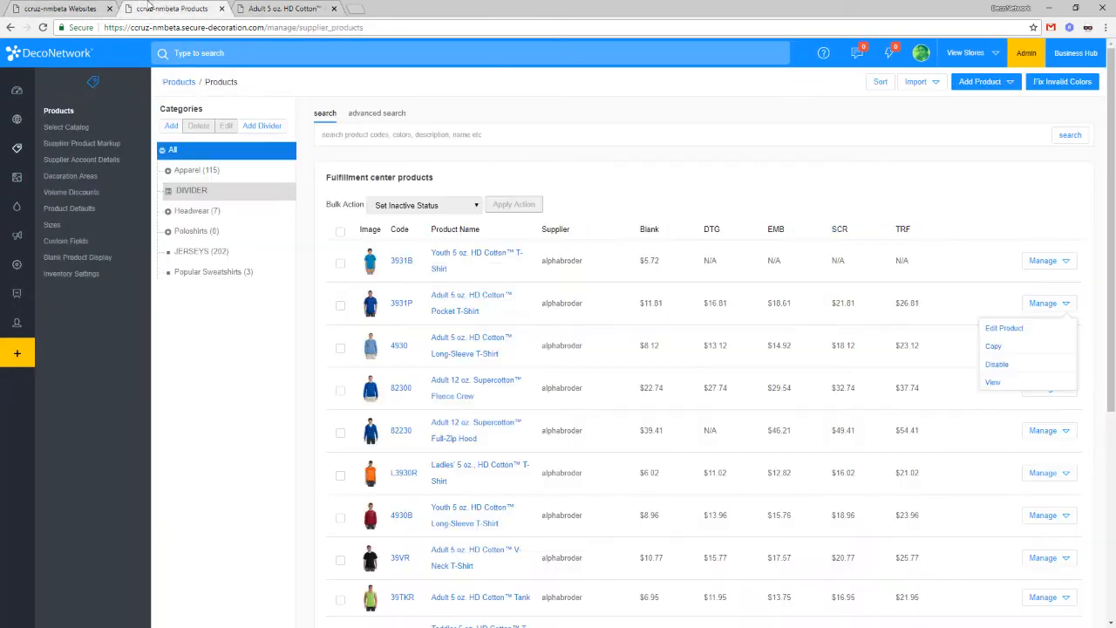
Step: Open the decorated products of the newfootball store and start creating a new decorated product
left_click(67, 111)
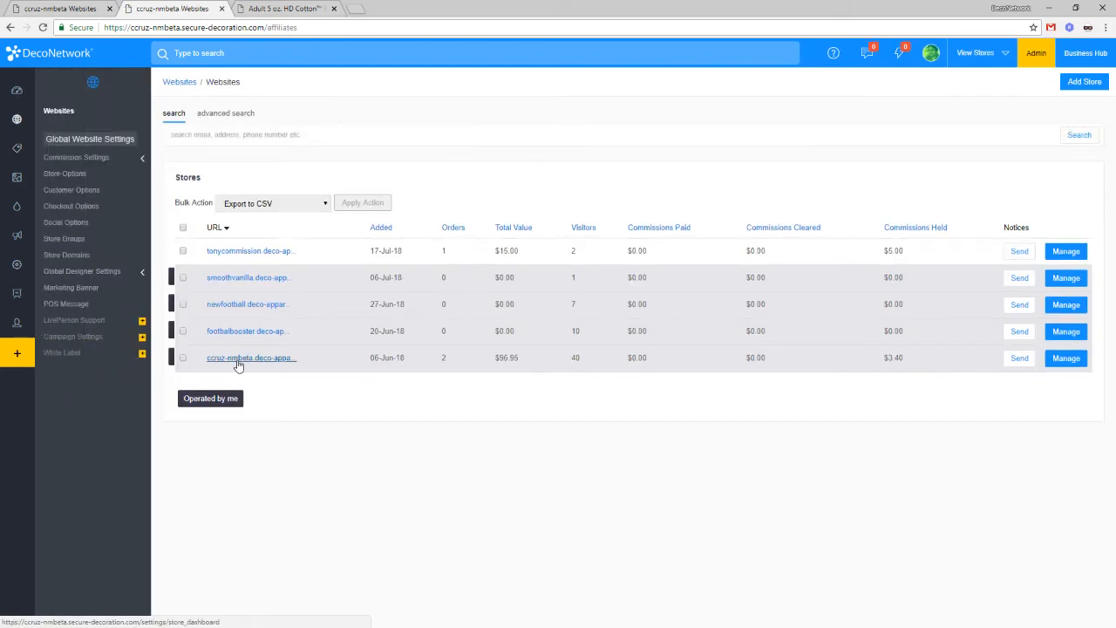
left_click(238, 306)
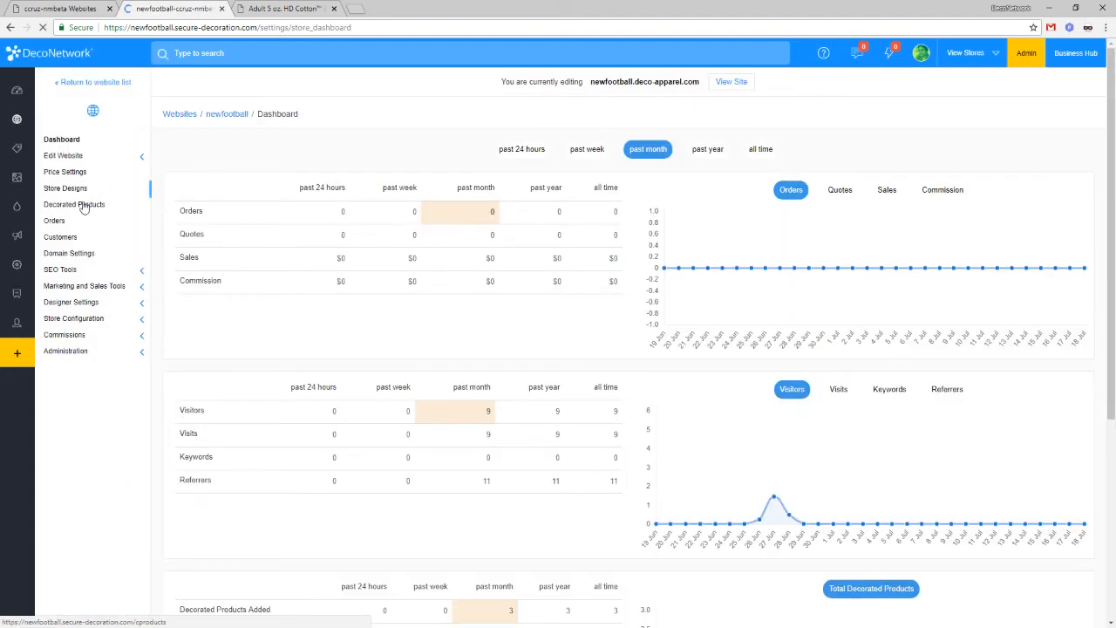
left_click(85, 207)
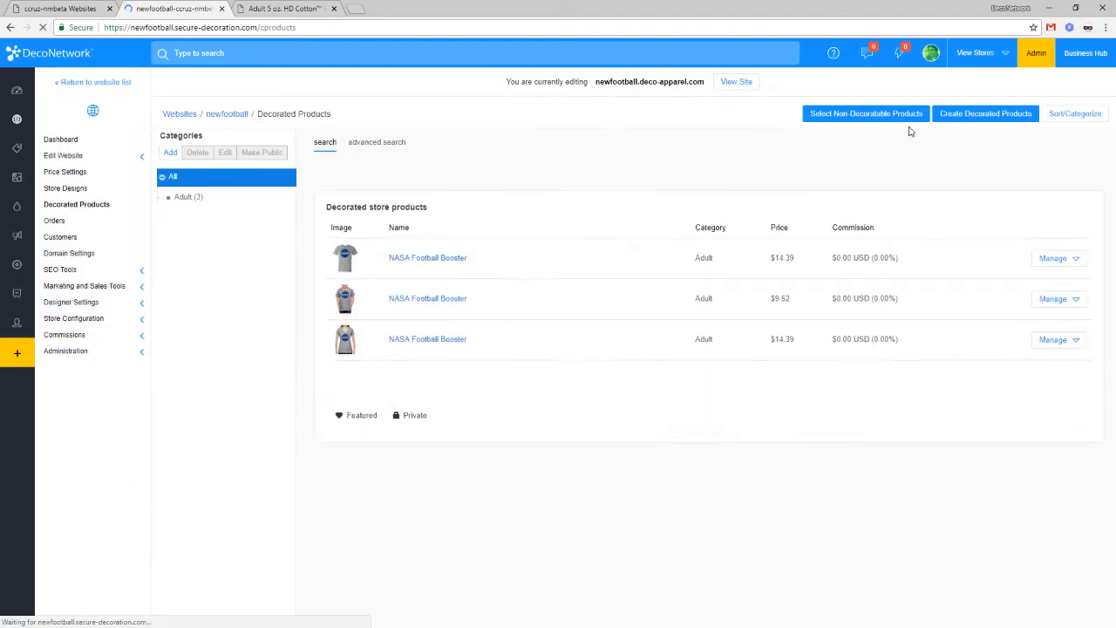
left_click(968, 120)
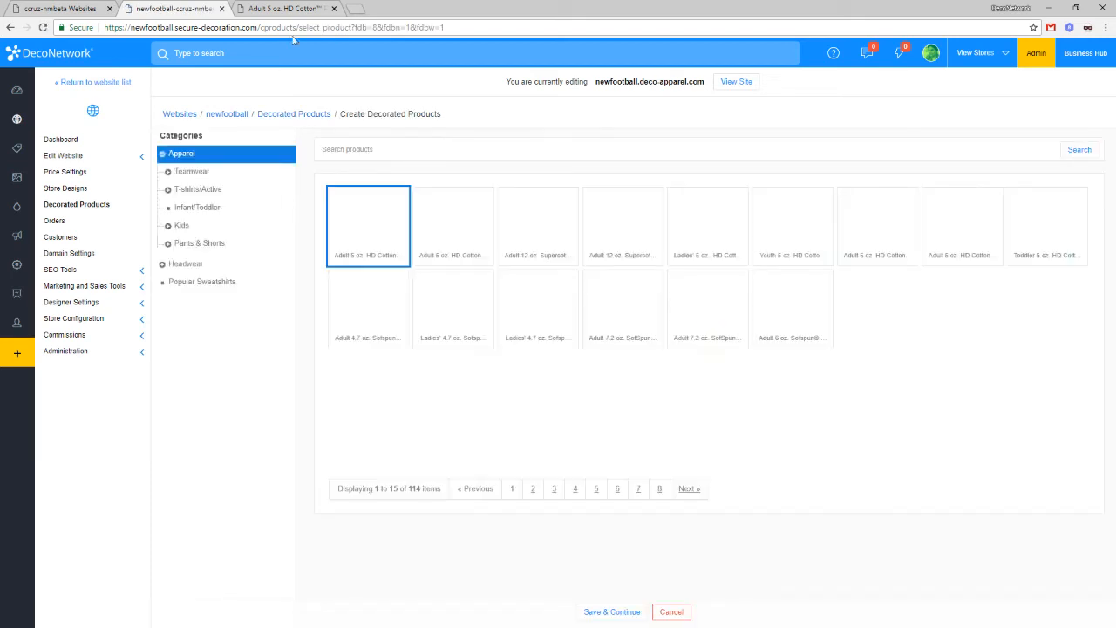
Step: Choose the gold Adult 5 oz. HD Cotton Pocket T-Shirt as the blank product and continue to its design
left_click(282, 9)
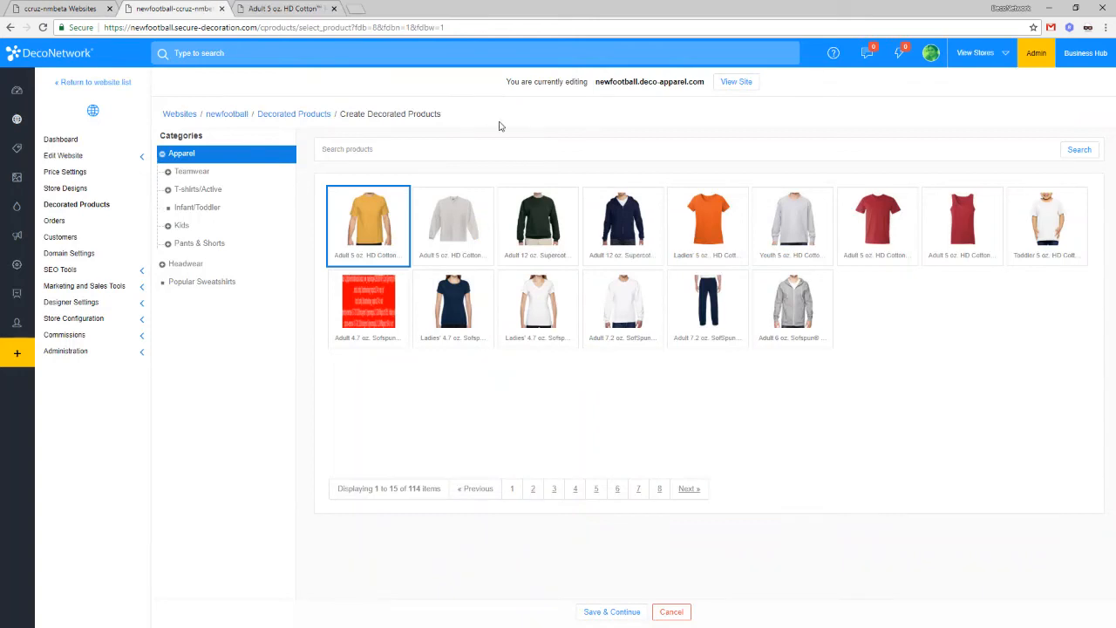
left_click(453, 233)
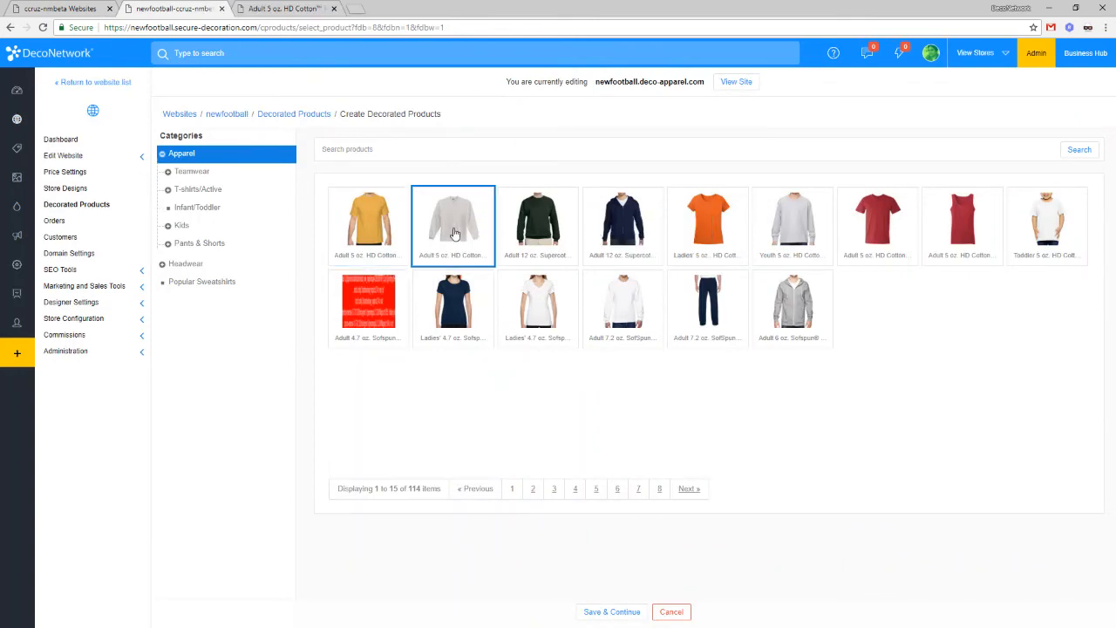
left_click(285, 8)
left_click(175, 7)
left_click(370, 244)
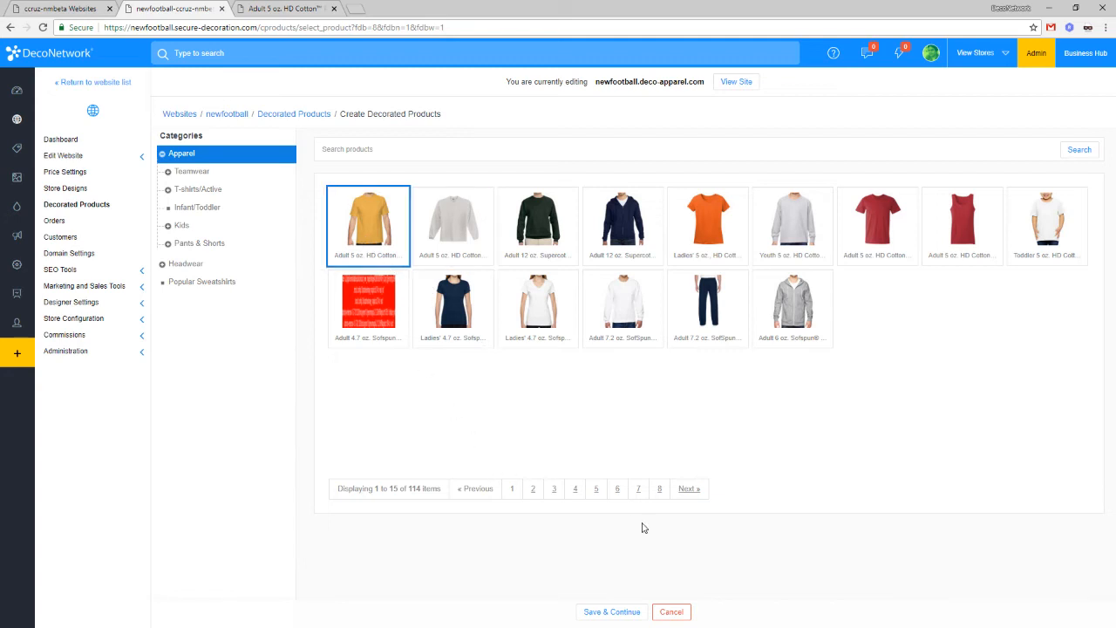
left_click(628, 612)
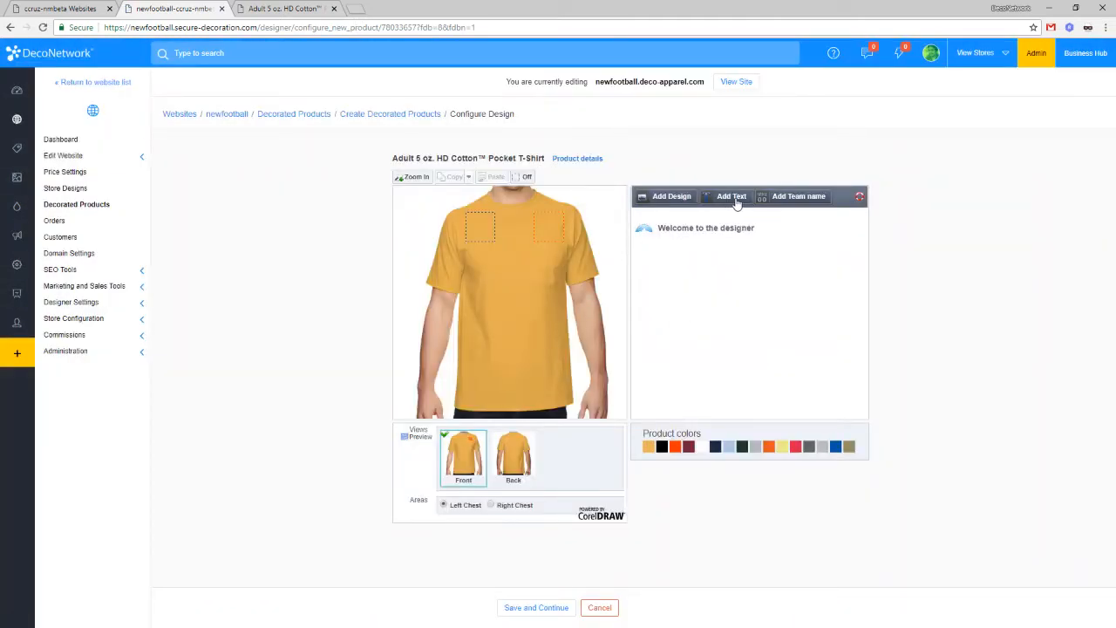
left_click(732, 194)
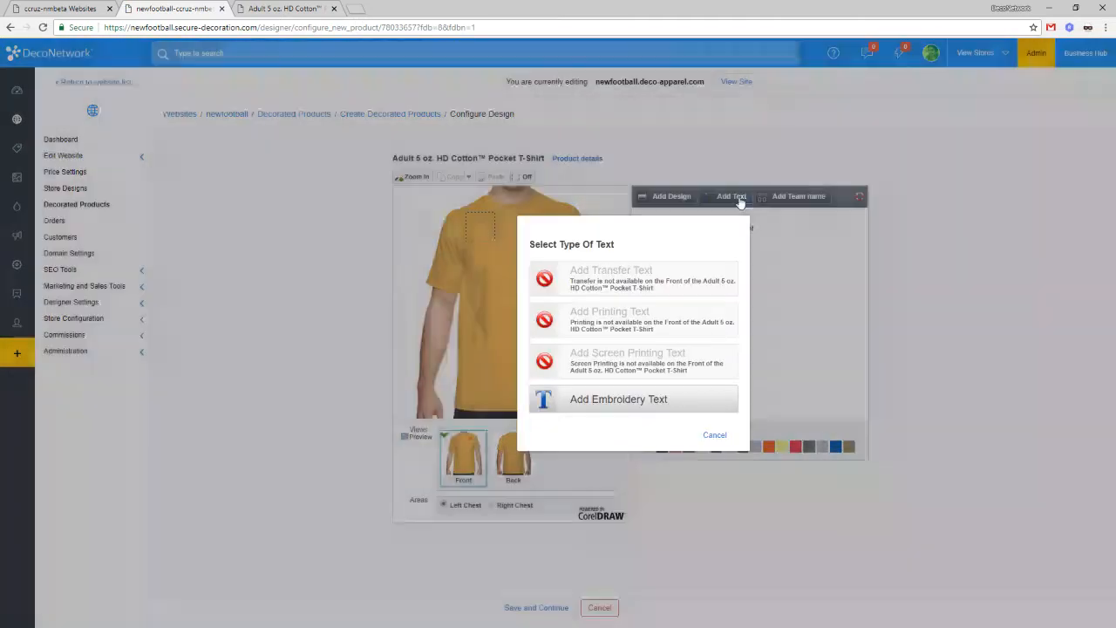
left_click(619, 401)
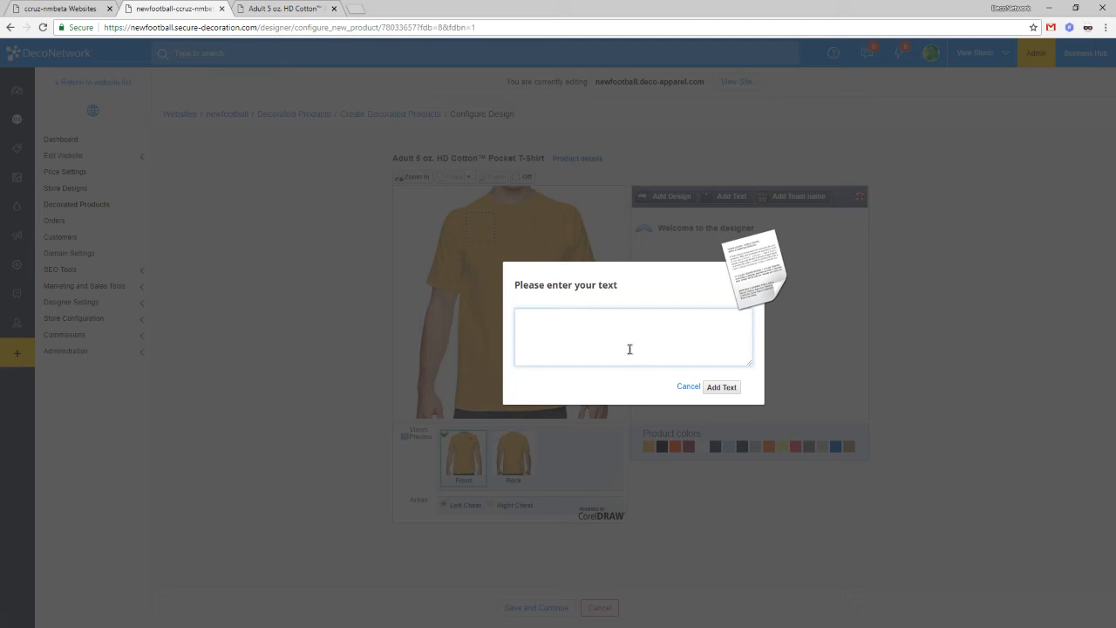
left_click(688, 389)
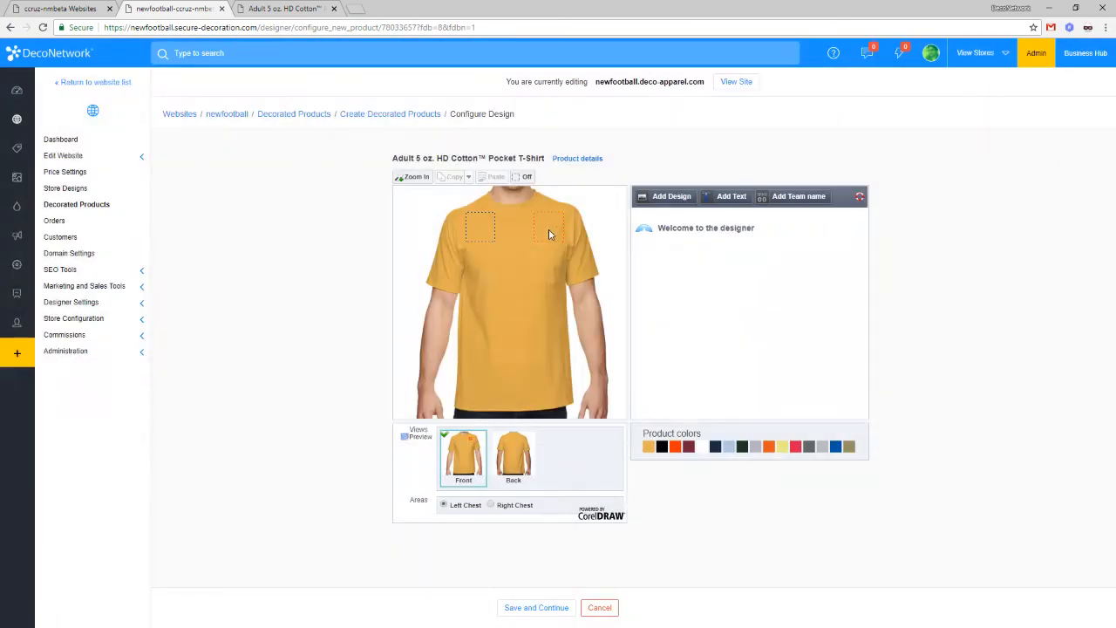
Step: Add the embroidery text "Your Name" to the shirt's left chest area and save the design
left_click(732, 197)
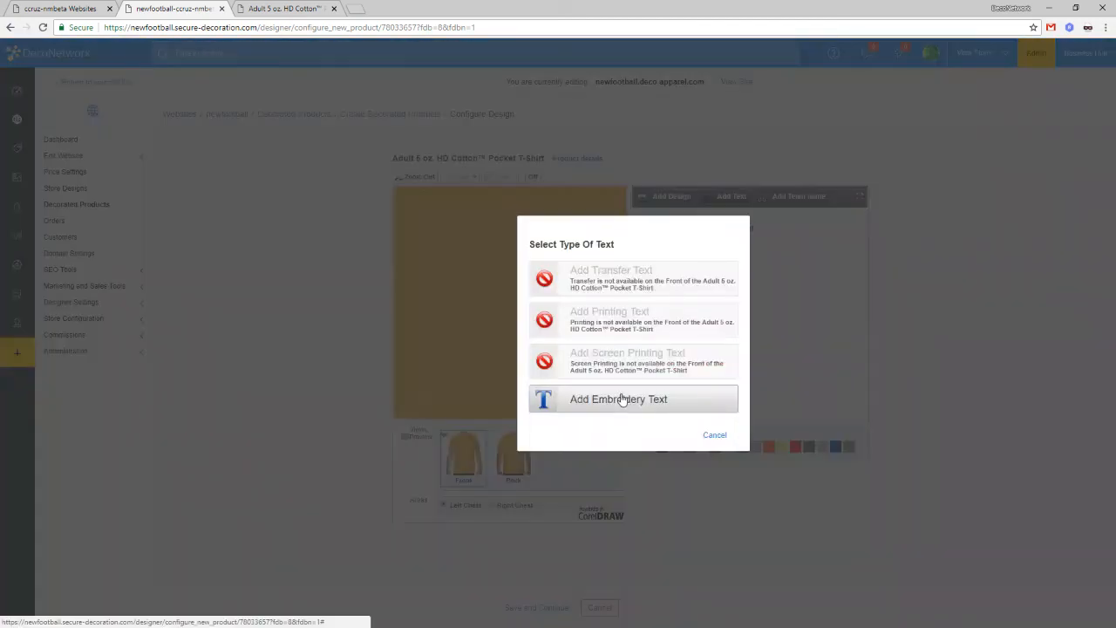
left_click(621, 399)
type("Your ")
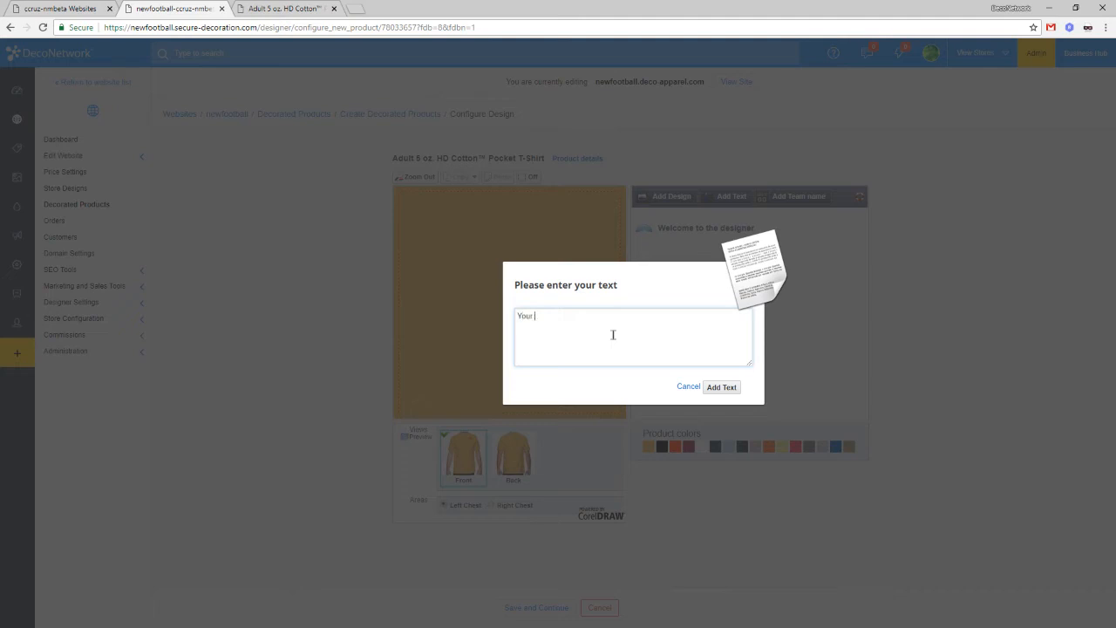
type("Name")
left_click(722, 387)
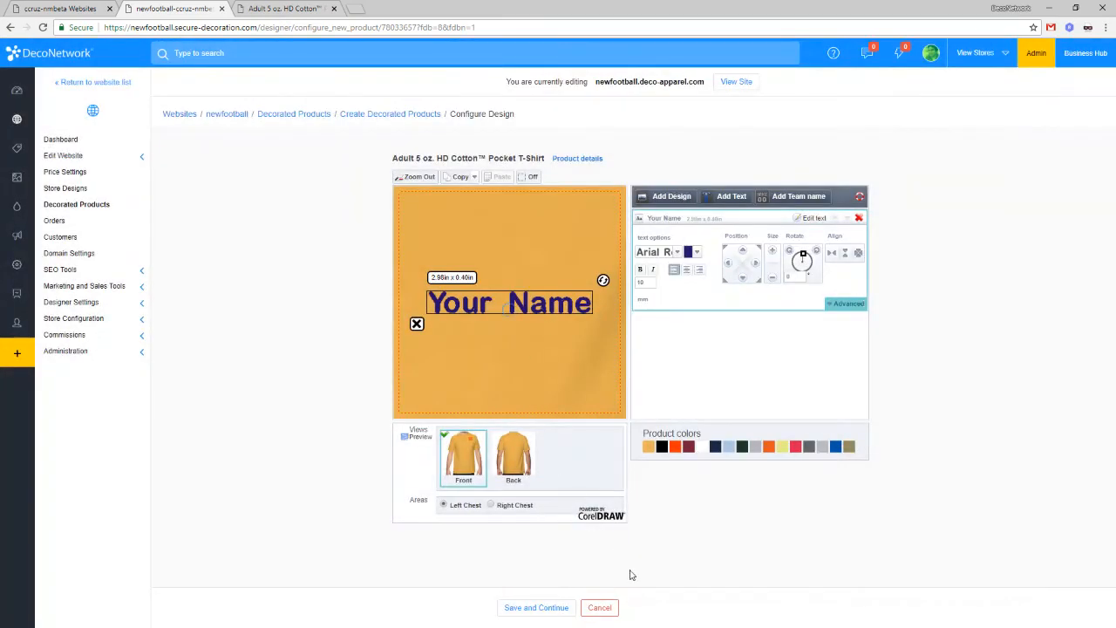
left_click(692, 556)
left_click(536, 609)
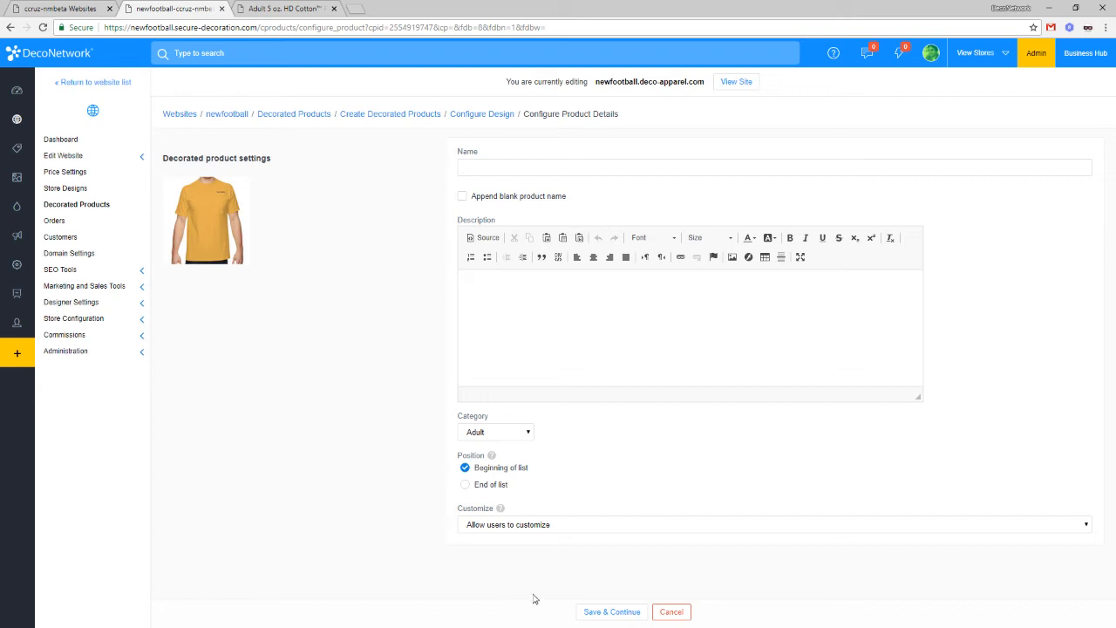
Step: Disallow user customization, name the decorated product Personalized Shirt, and save it with all colors through to its pricing
left_click(516, 525)
left_click(516, 552)
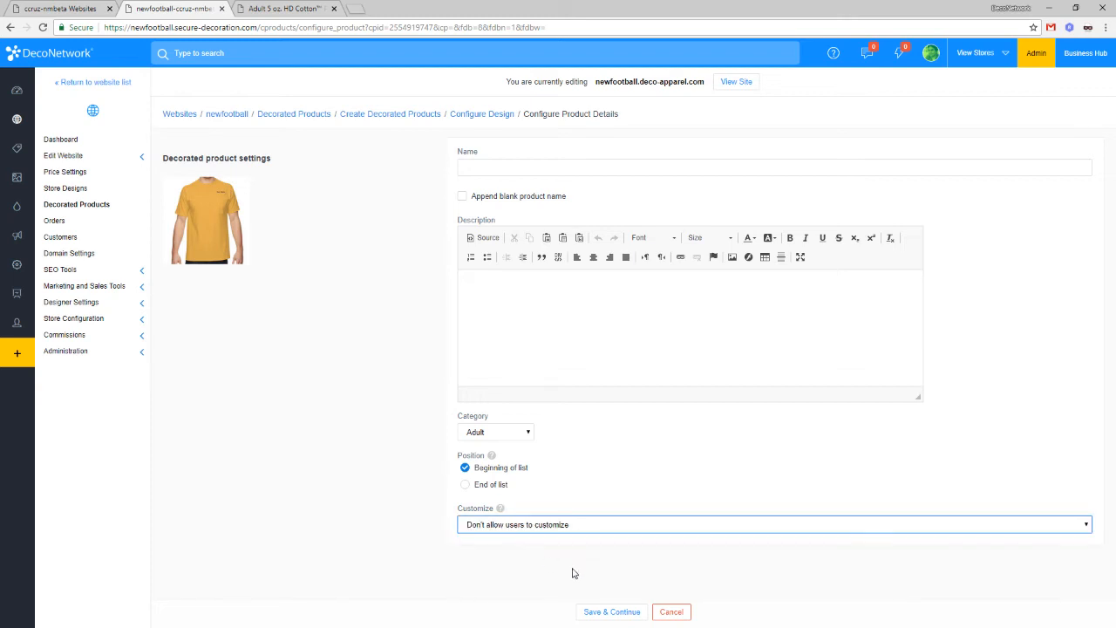
left_click(510, 169)
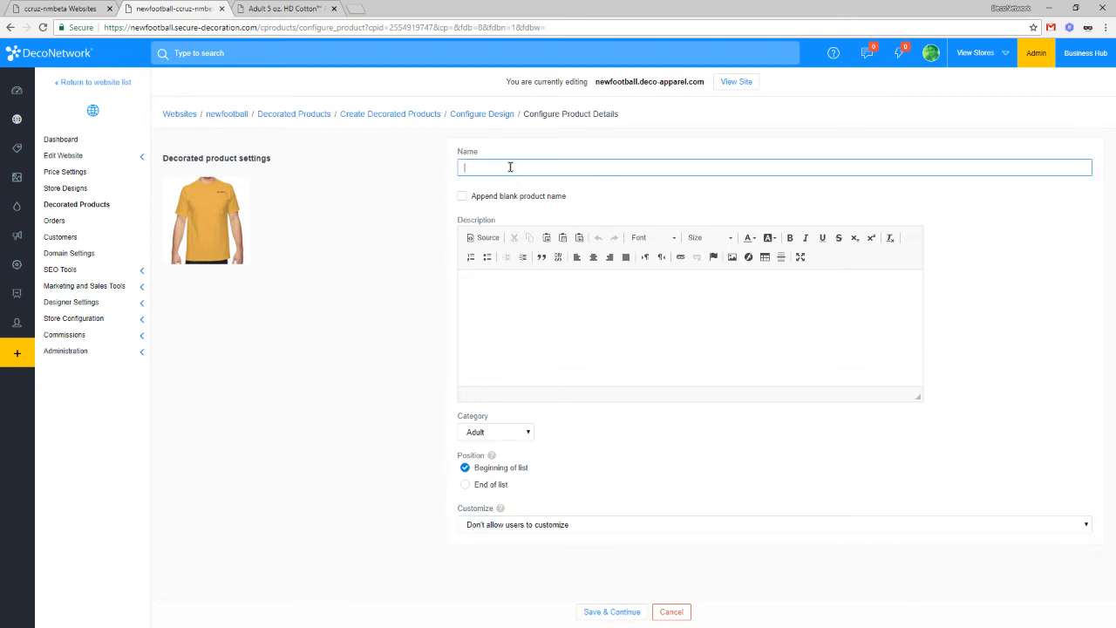
type("Personalizd S")
key("BackSpace")
key("BackSpace")
type("ed")
left_click(609, 611)
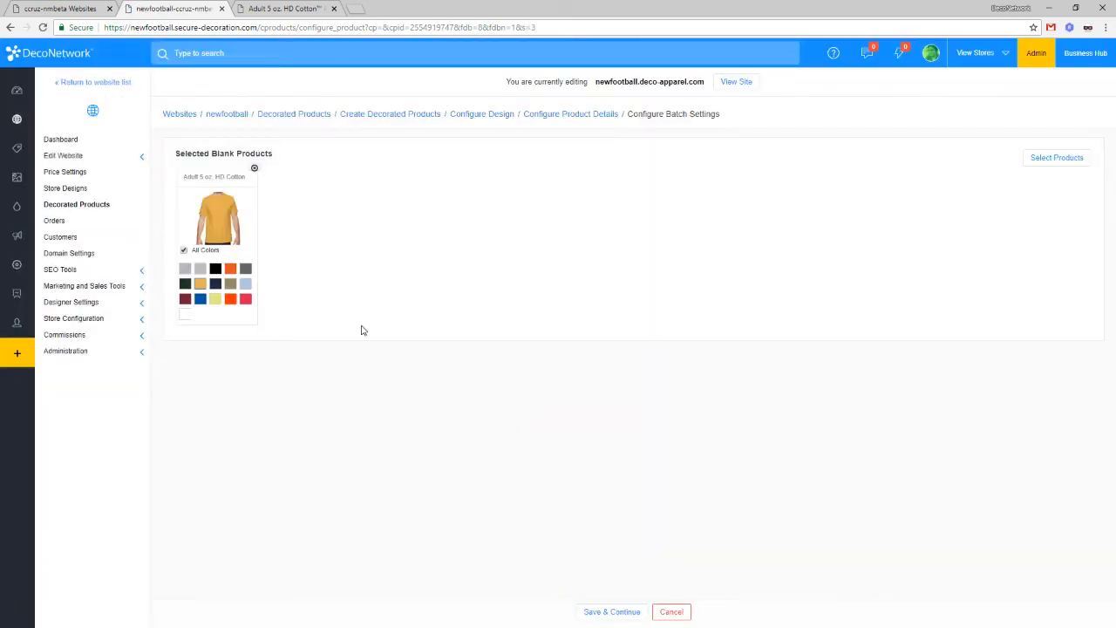
left_click(608, 616)
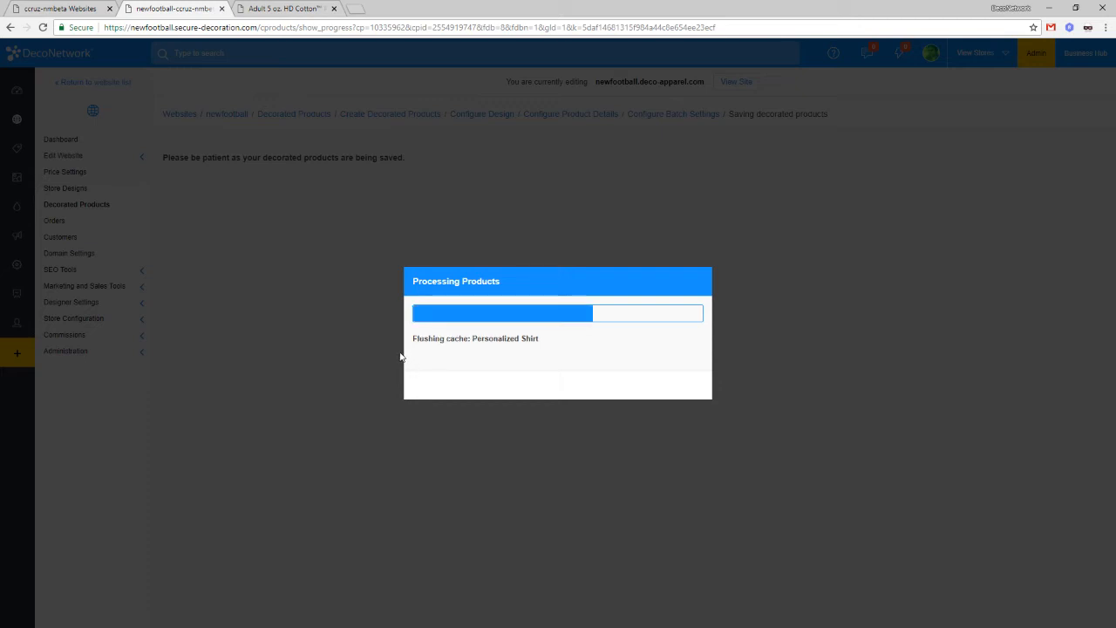
left_click(574, 385)
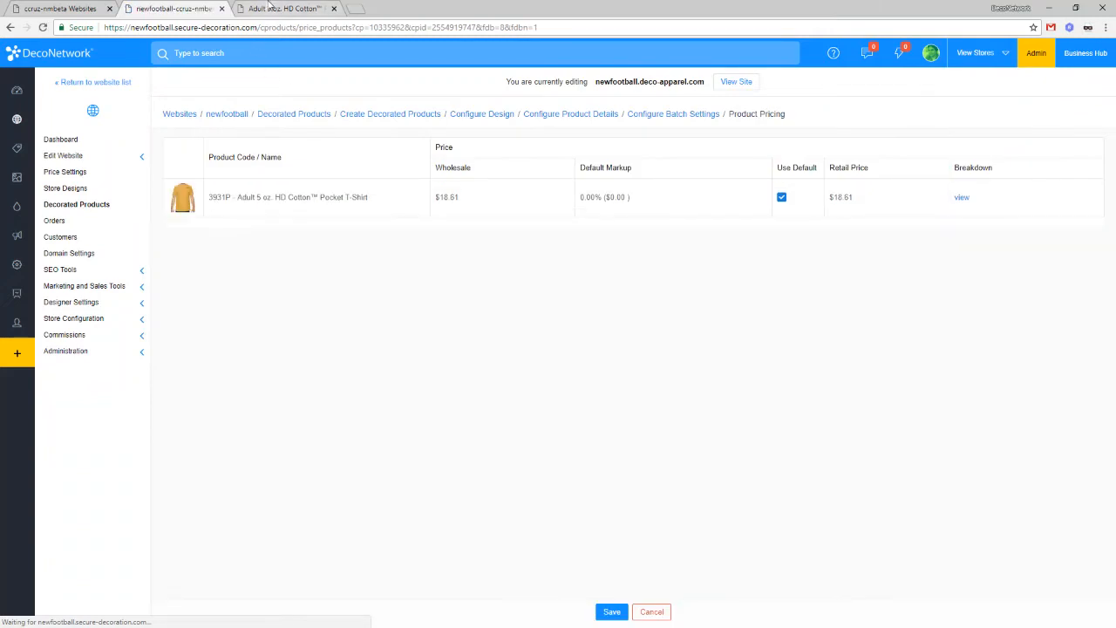
Step: View the Personalized Shirt on the newfootball storefront and place the cursor in its Personalized Name field
left_click(736, 82)
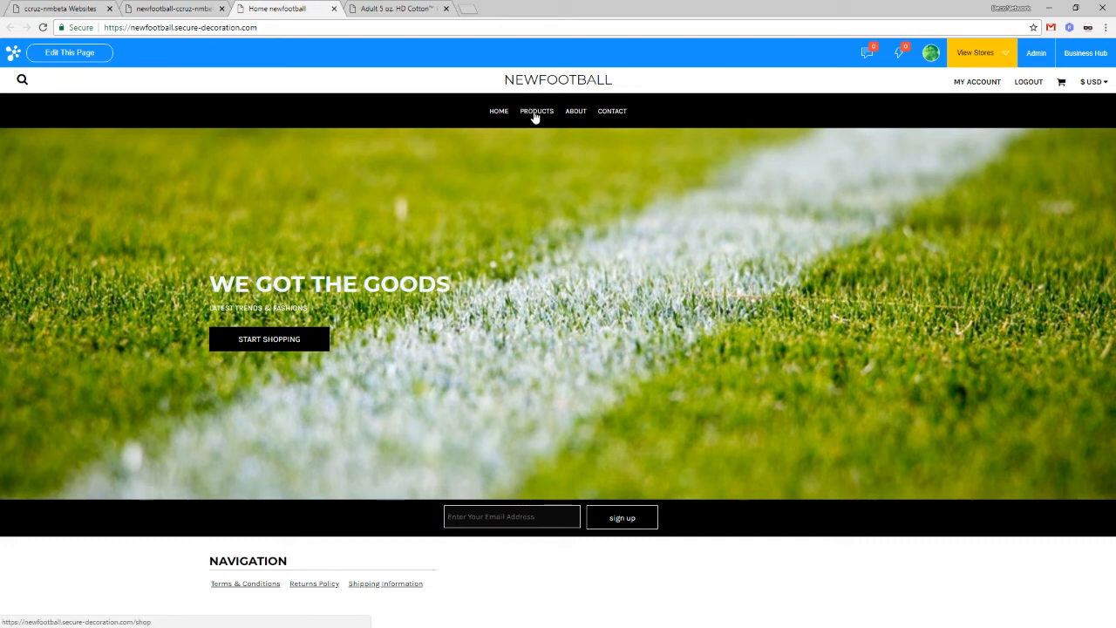
left_click(535, 114)
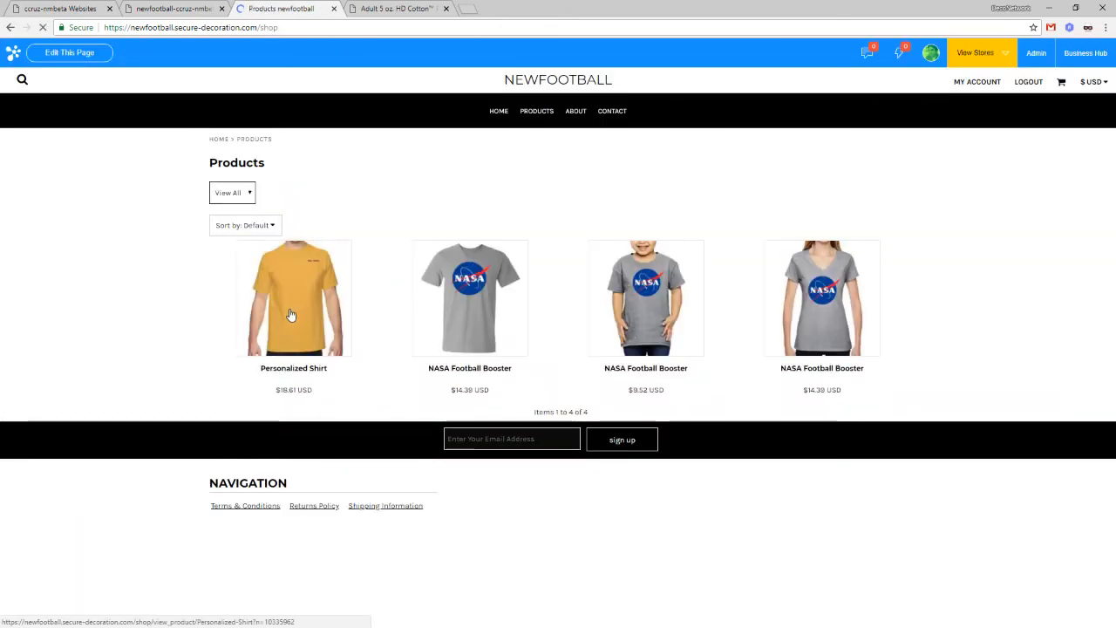
left_click(293, 314)
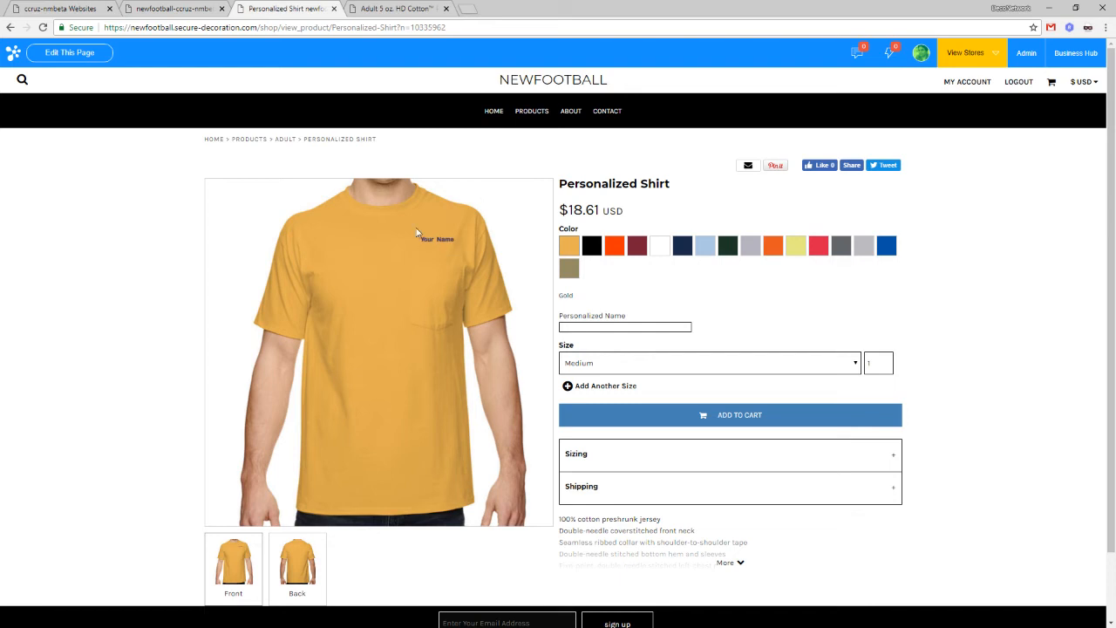
left_click(585, 327)
Step: Return to the newfootball store's decorated products and open the Personalized Shirt's decoration for editing
left_click(185, 7)
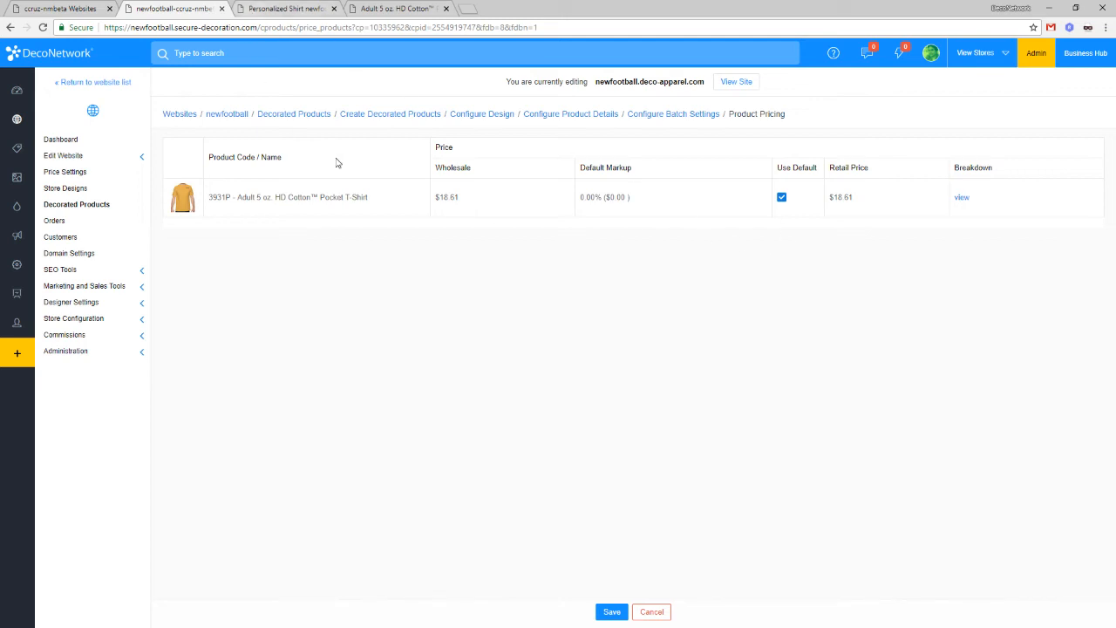
left_click(79, 204)
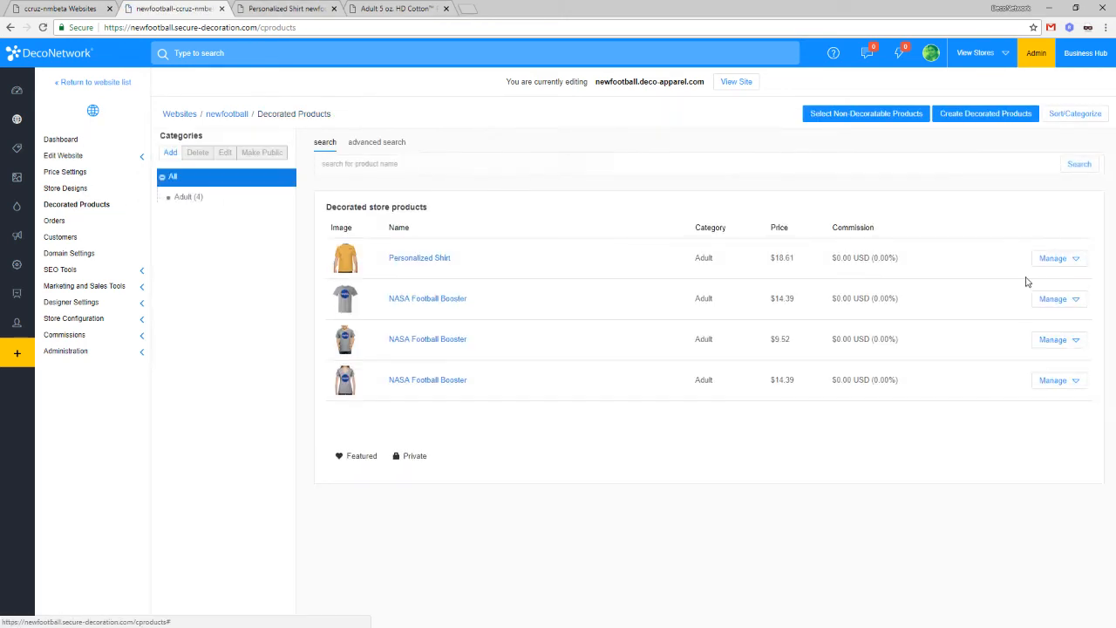
left_click(1054, 258)
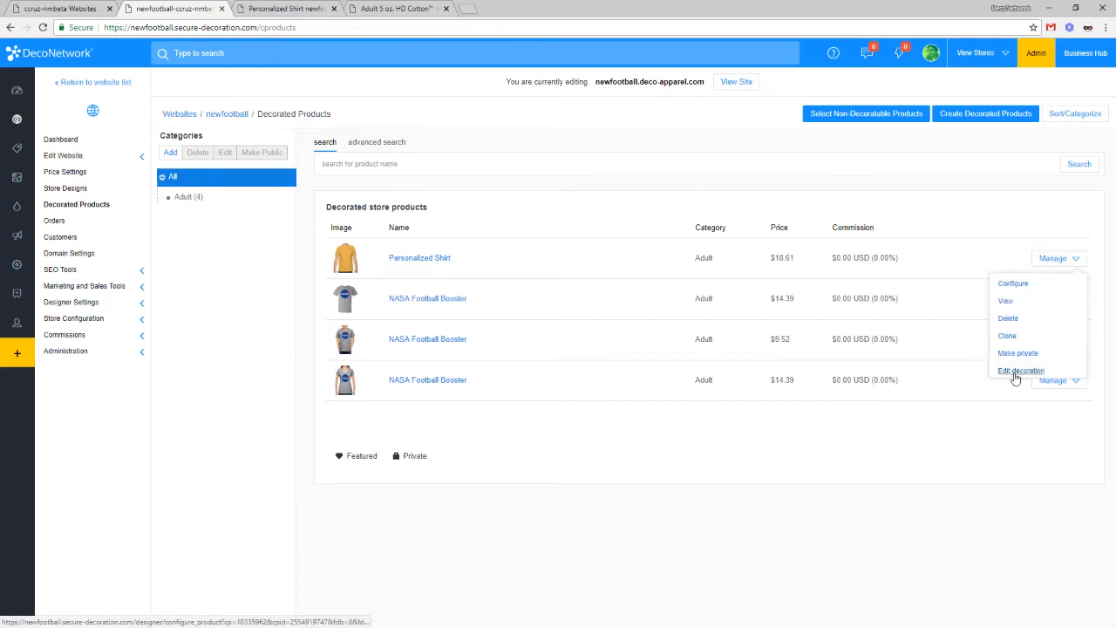
left_click(1016, 373)
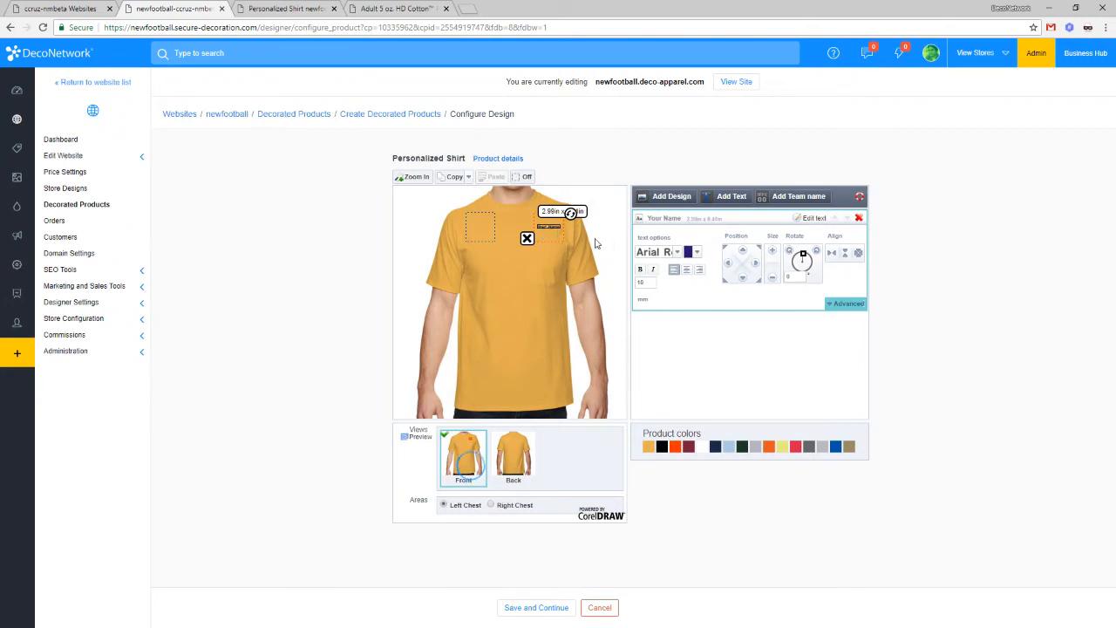
Step: Allow personalization in the advanced options of the "Your Name" text layer
left_click(418, 177)
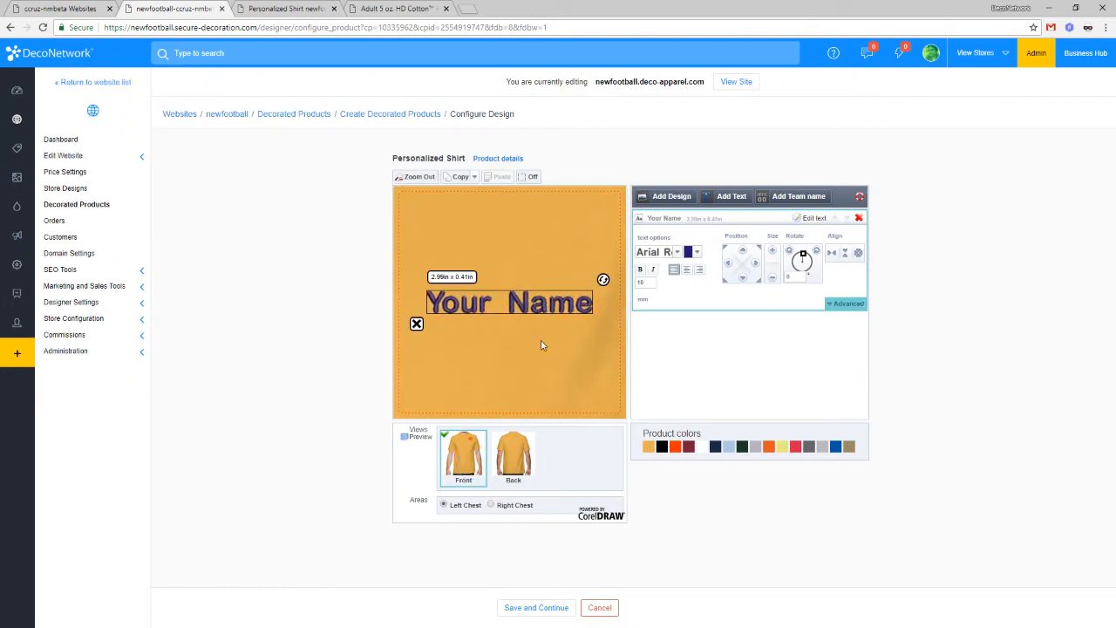
left_click(845, 305)
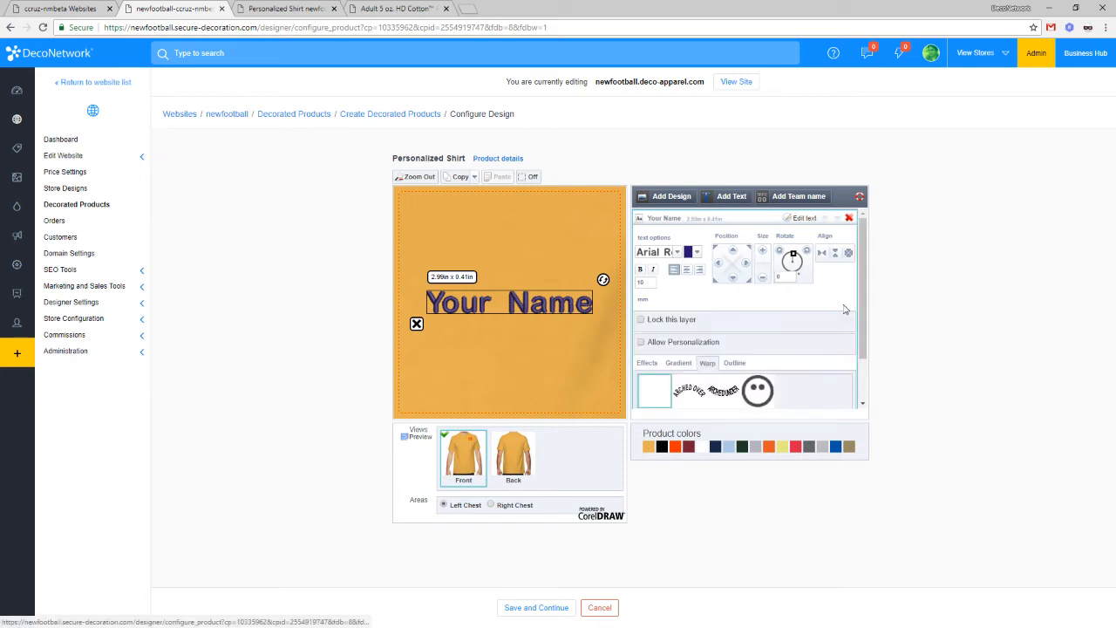
left_click(665, 347)
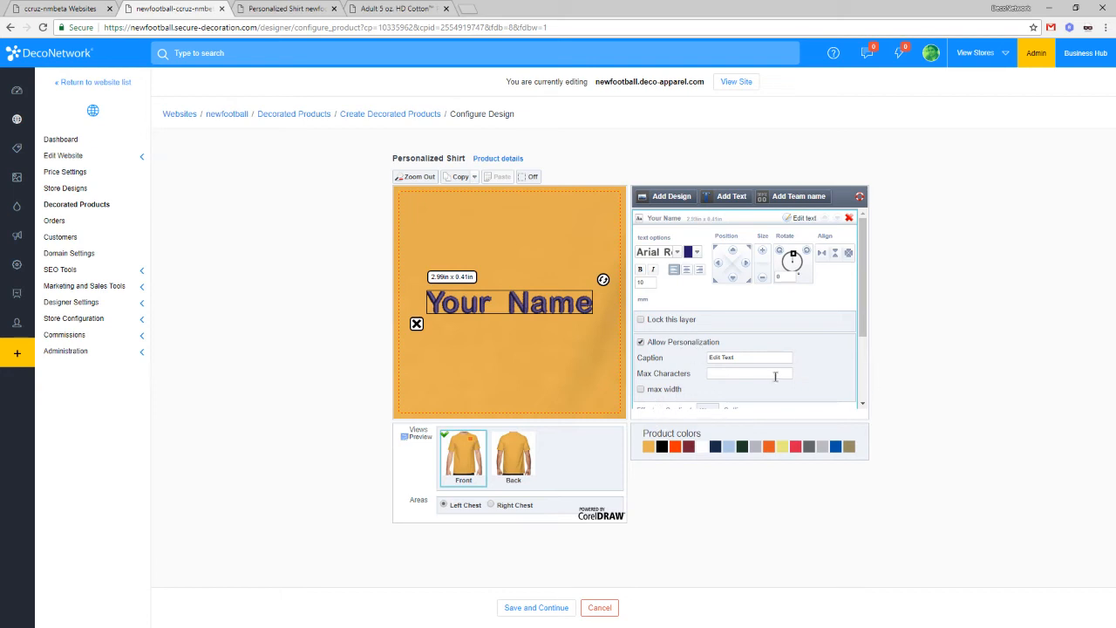
scroll(716, 409, "down", 2)
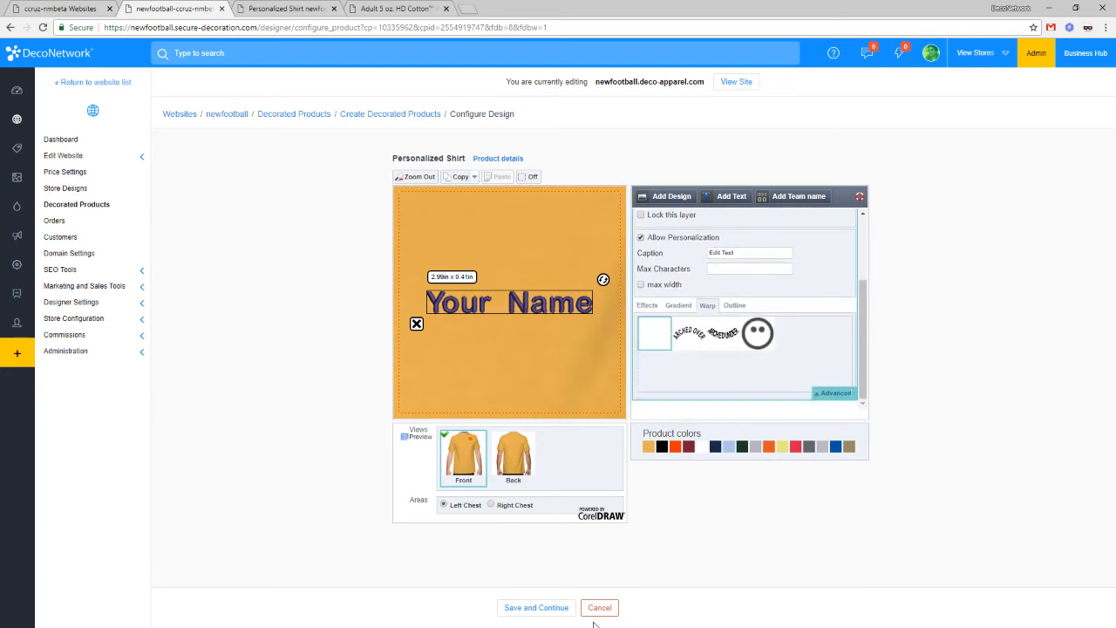
Step: Save the edited decoration, keeping the Personalized Shirt's product details and batch settings as they are
left_click(540, 608)
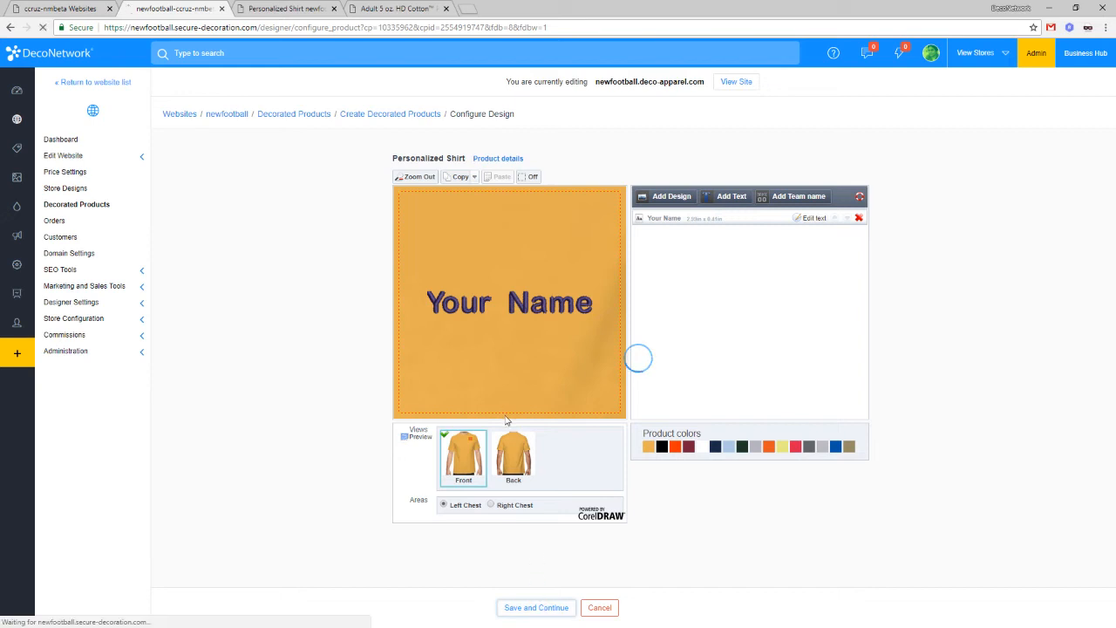
scroll(523, 563, "down", 1)
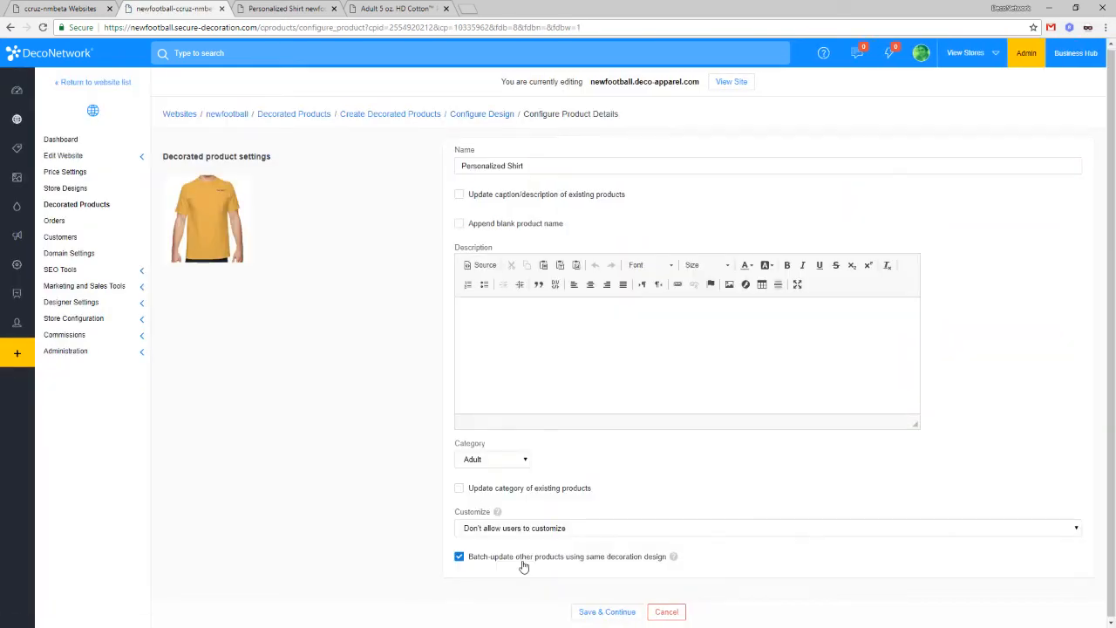
left_click(612, 614)
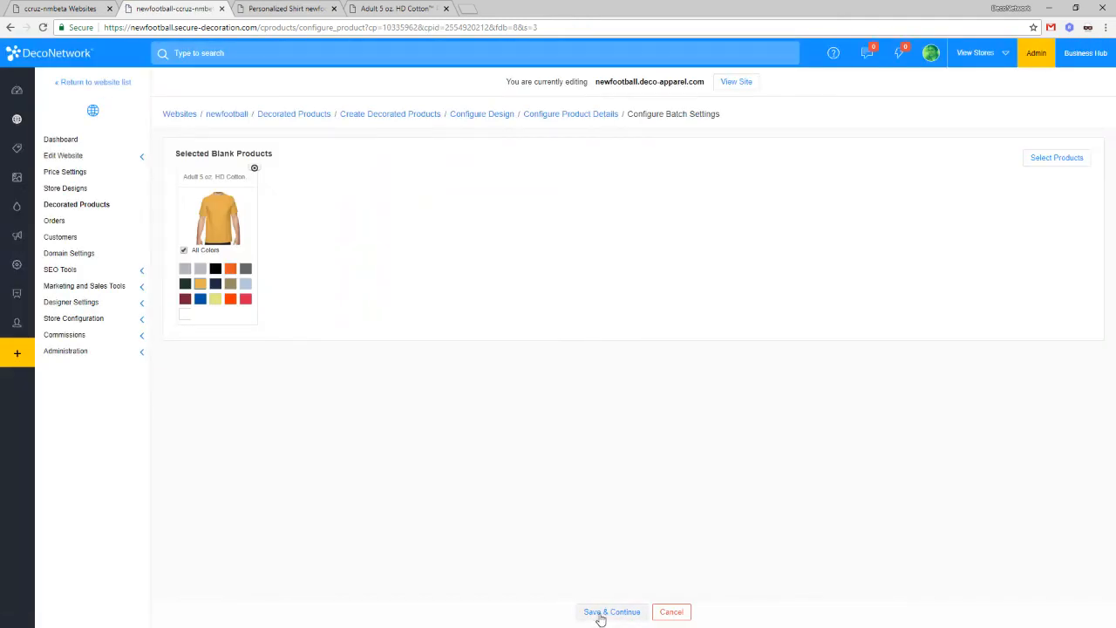
left_click(621, 615)
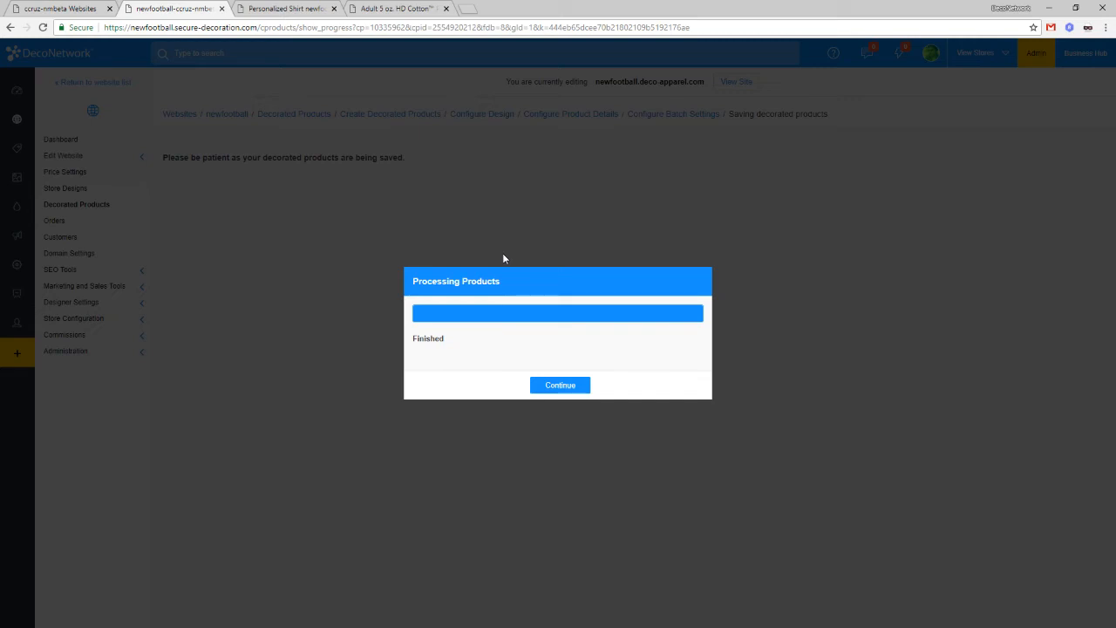
Step: Finish saving the Personalized Shirt and replace its "Your Name" text on the newfootball storefront page with a sample first name
left_click(559, 389)
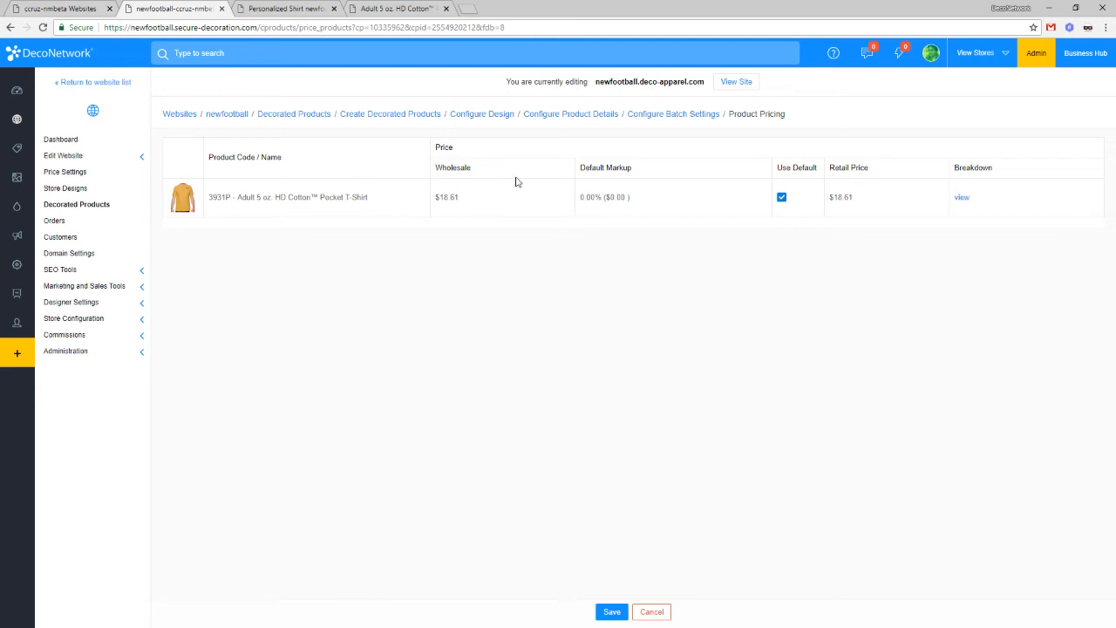
left_click(296, 7)
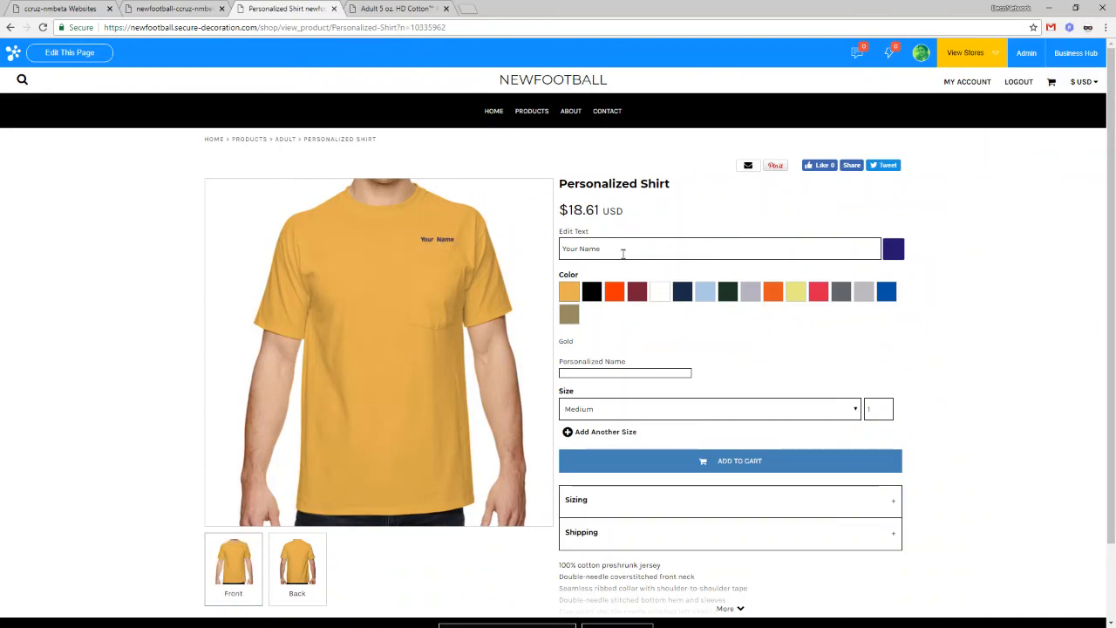
left_click_drag(623, 253, 548, 256)
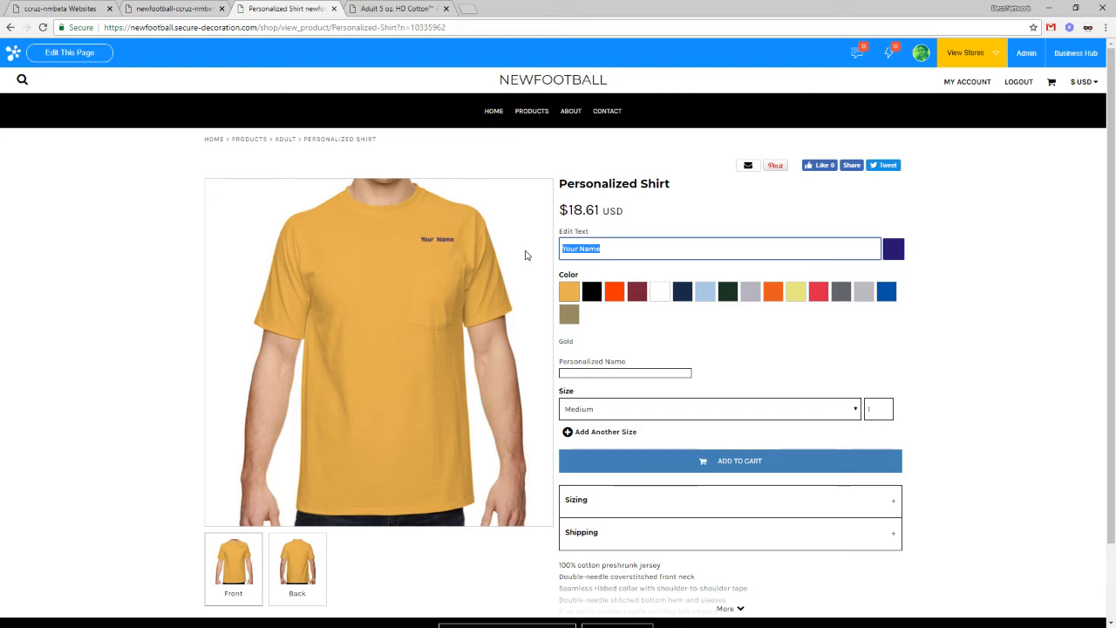
type("Cris")
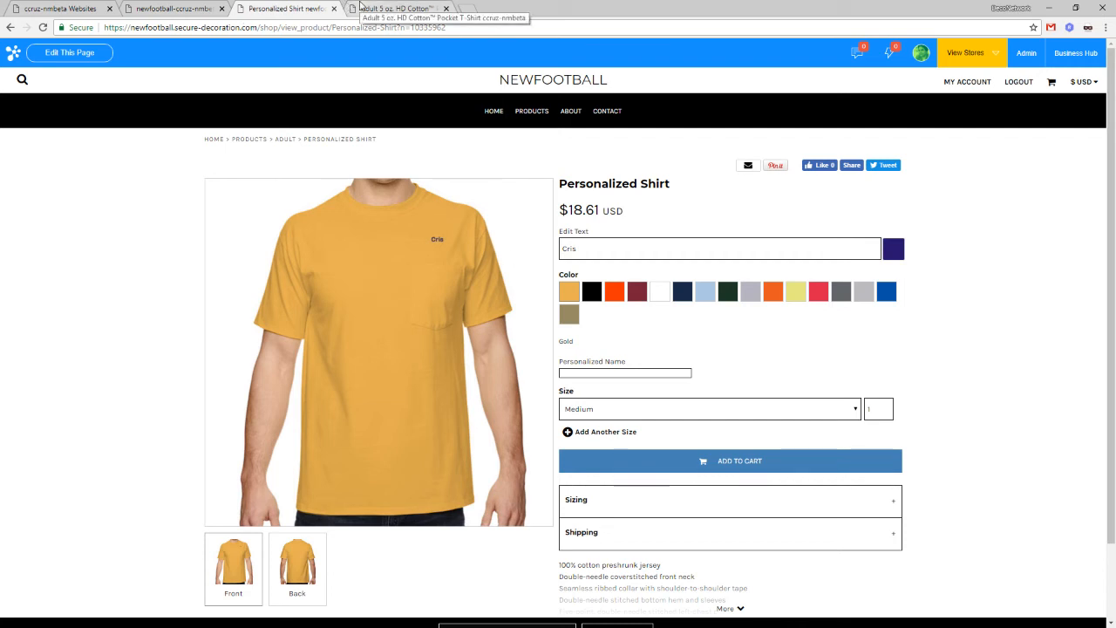
Step: Close the pocket T-shirt, newfootball admin and Personalized Shirt pages, keeping only the Websites list open
left_click(360, 7)
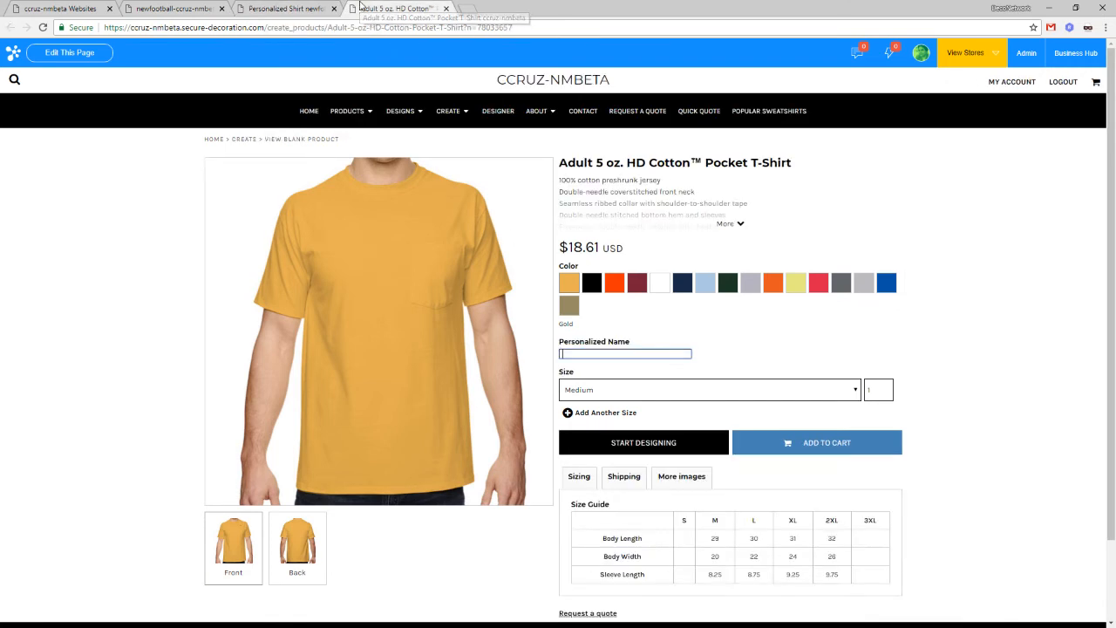
middle_click(360, 5)
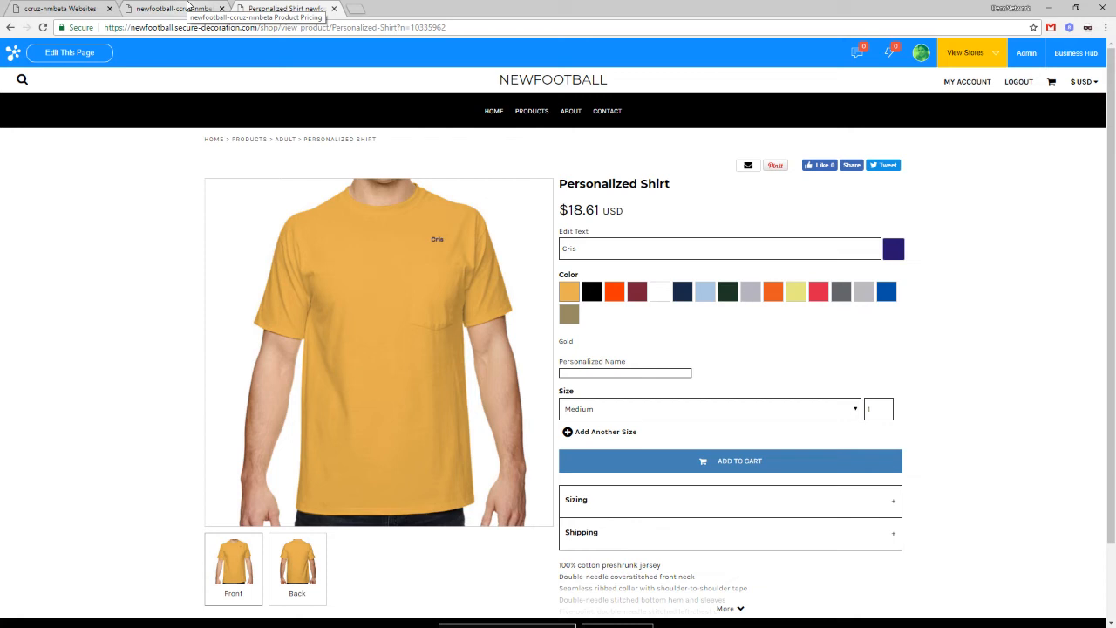
left_click(188, 7)
left_click(99, 7)
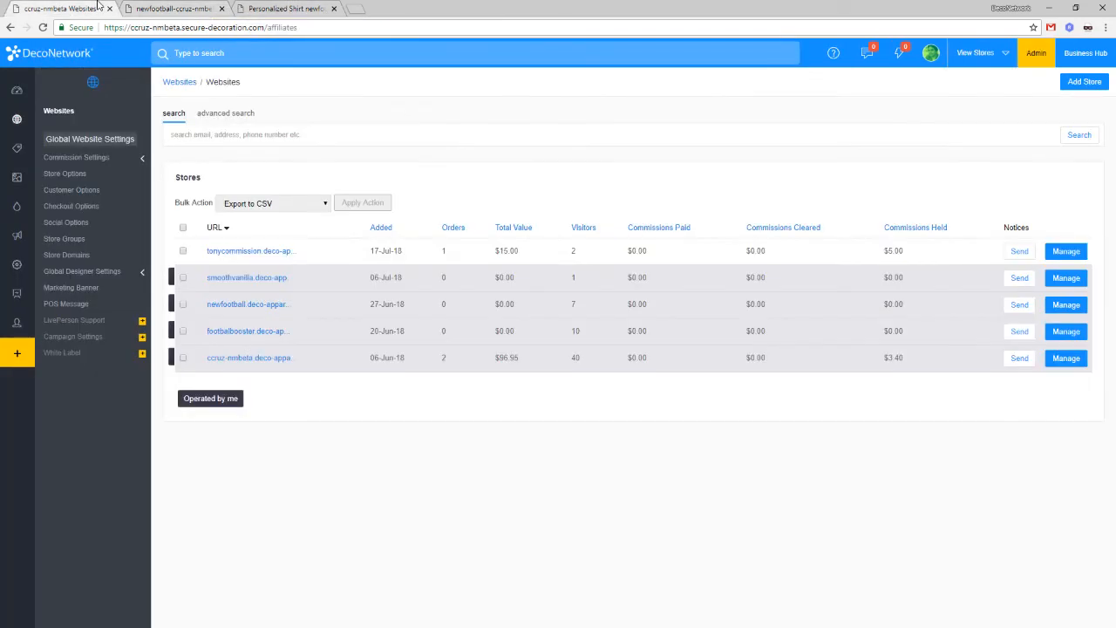
left_click(221, 8)
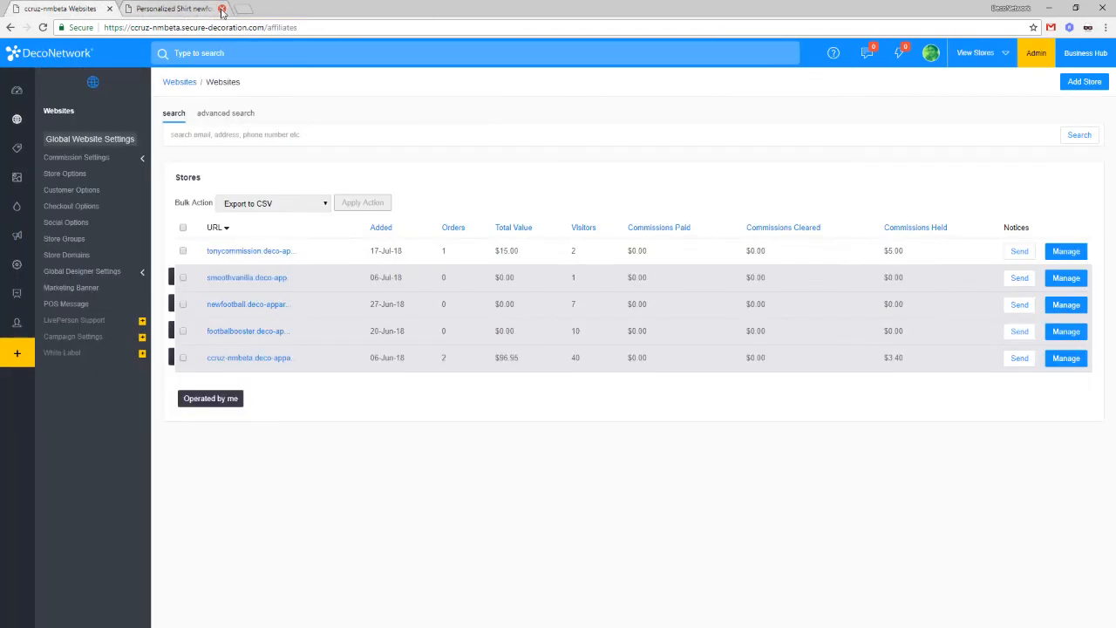
left_click(222, 8)
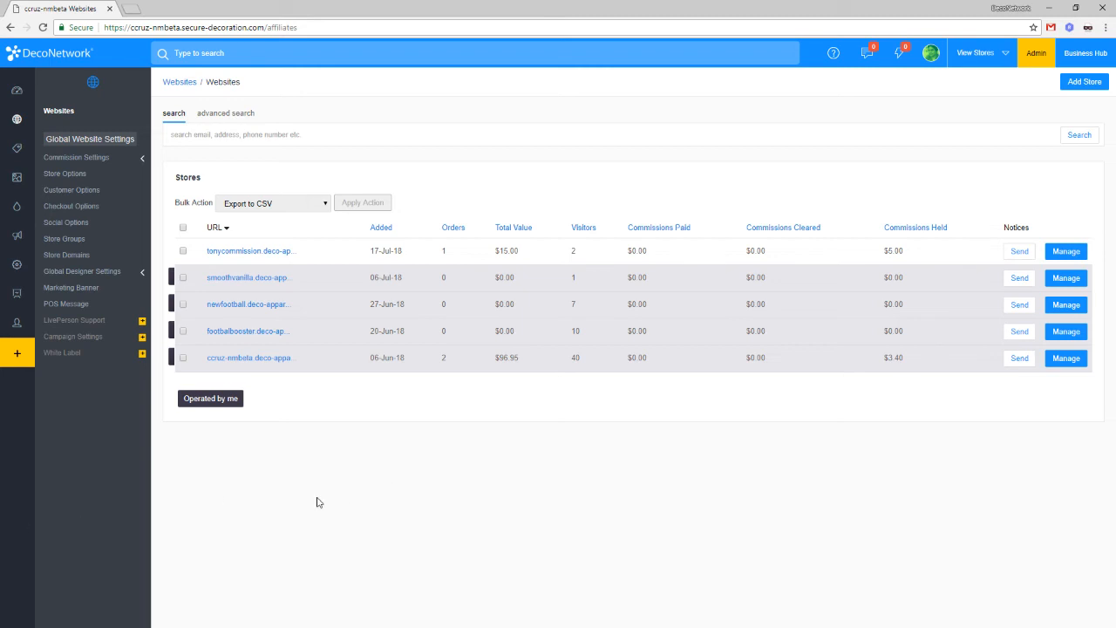
Step: Find the Tawk.to site through a web search for "tawkto" and highlight its 1 Minute Setup note about adding JavaScript to the HTML
left_click(131, 8)
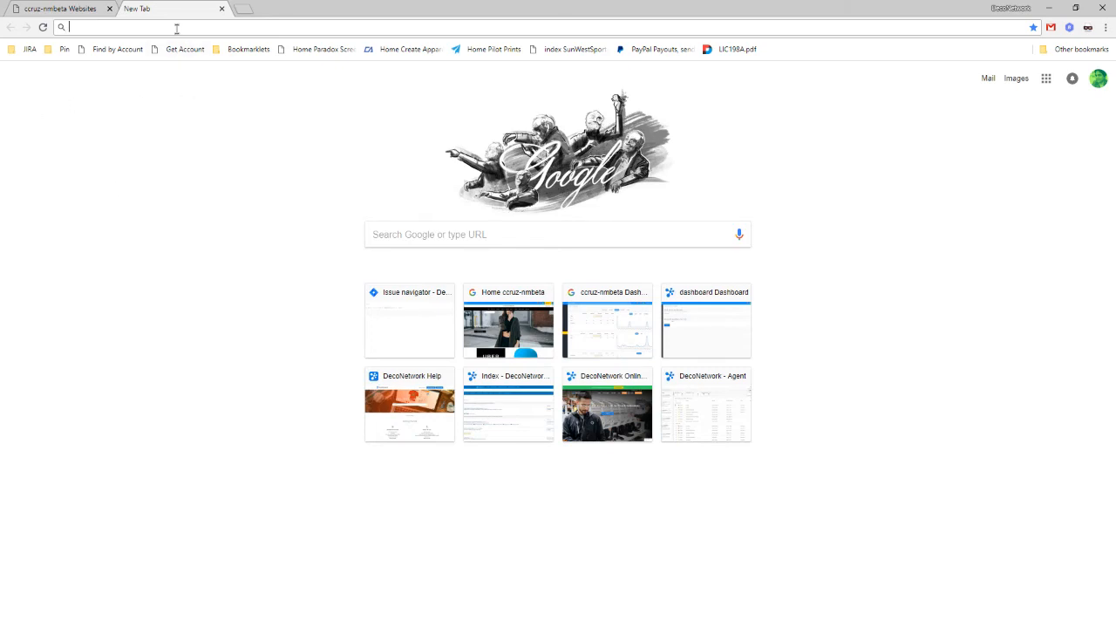
type("z")
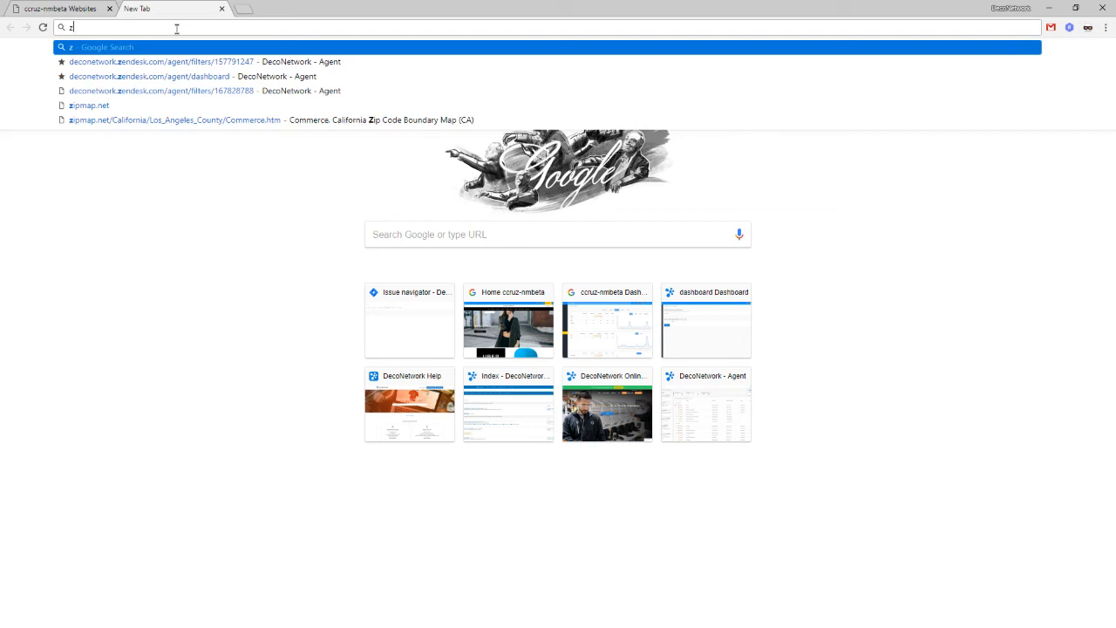
key("BackSpace")
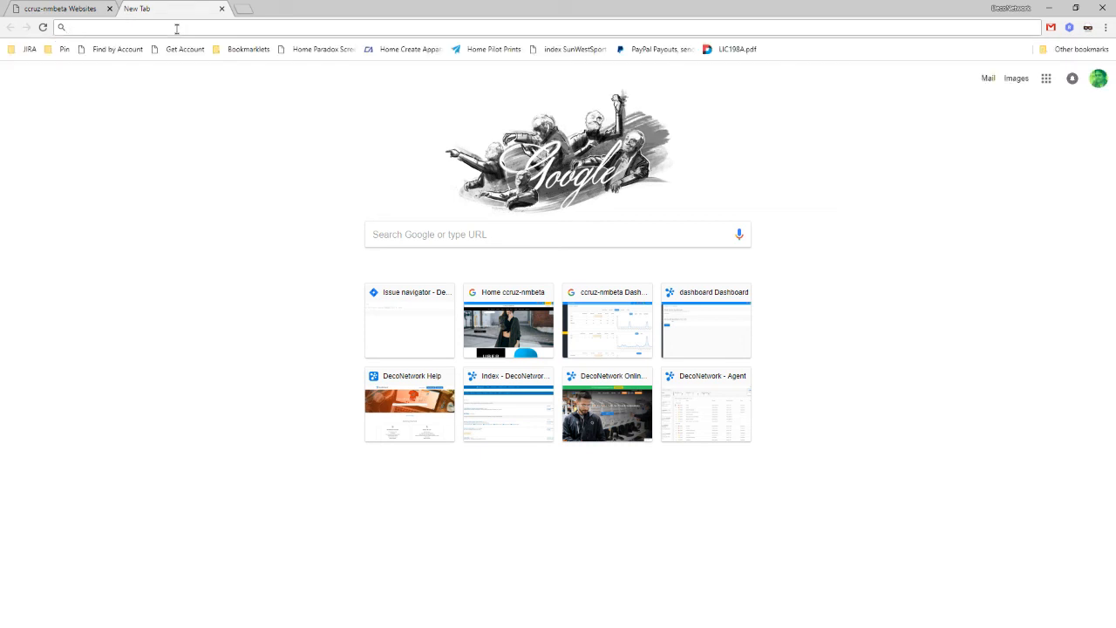
type("tawkto")
key("Return")
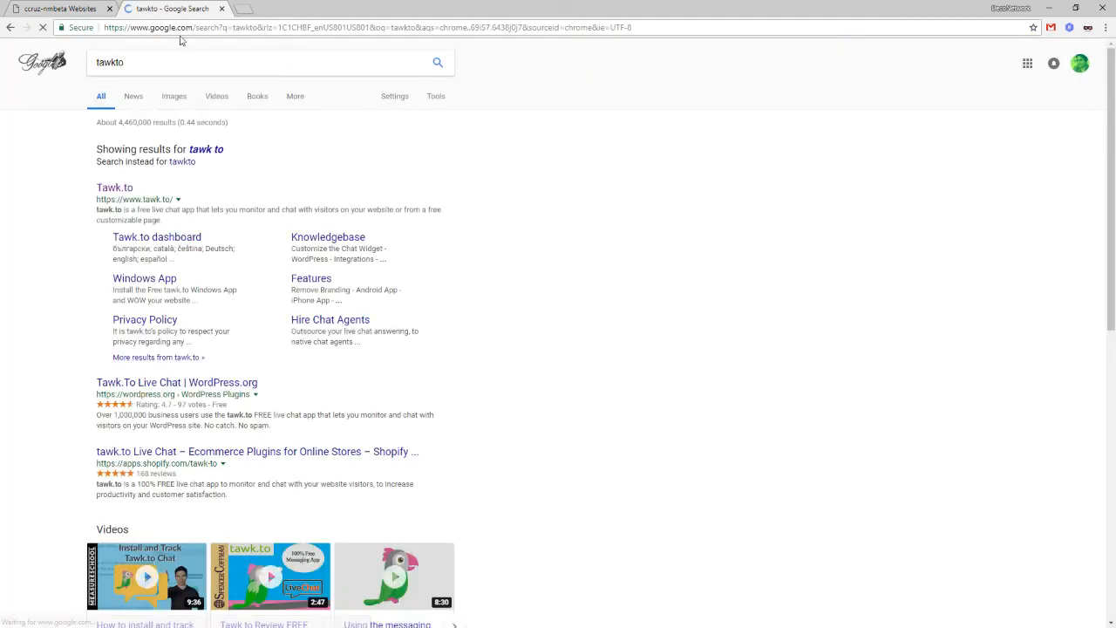
left_click(119, 190)
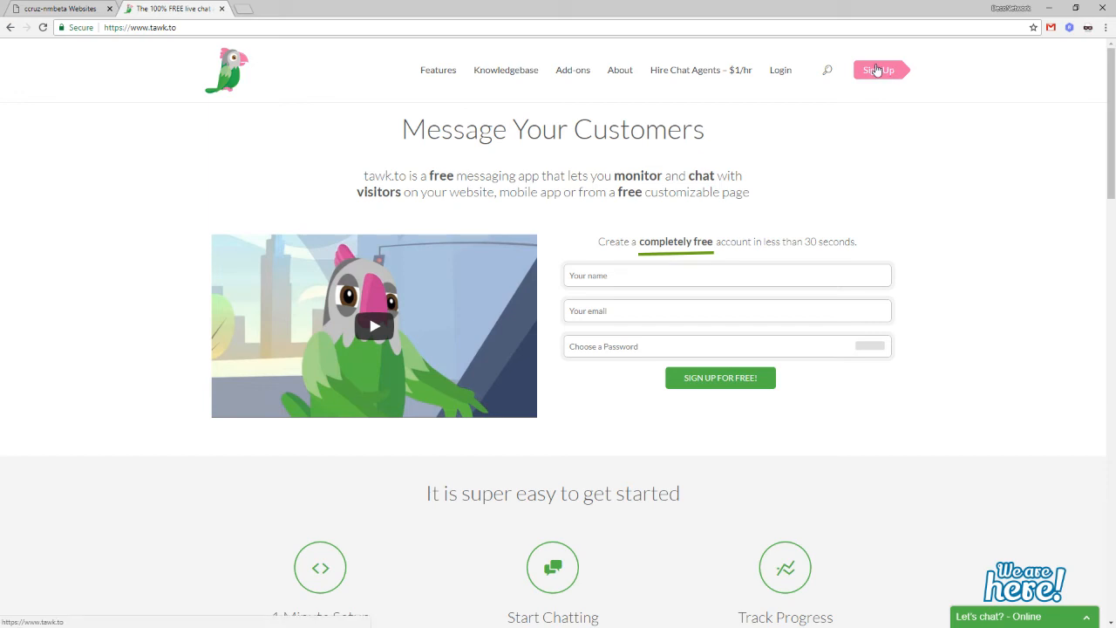
scroll(570, 341, "down", 3)
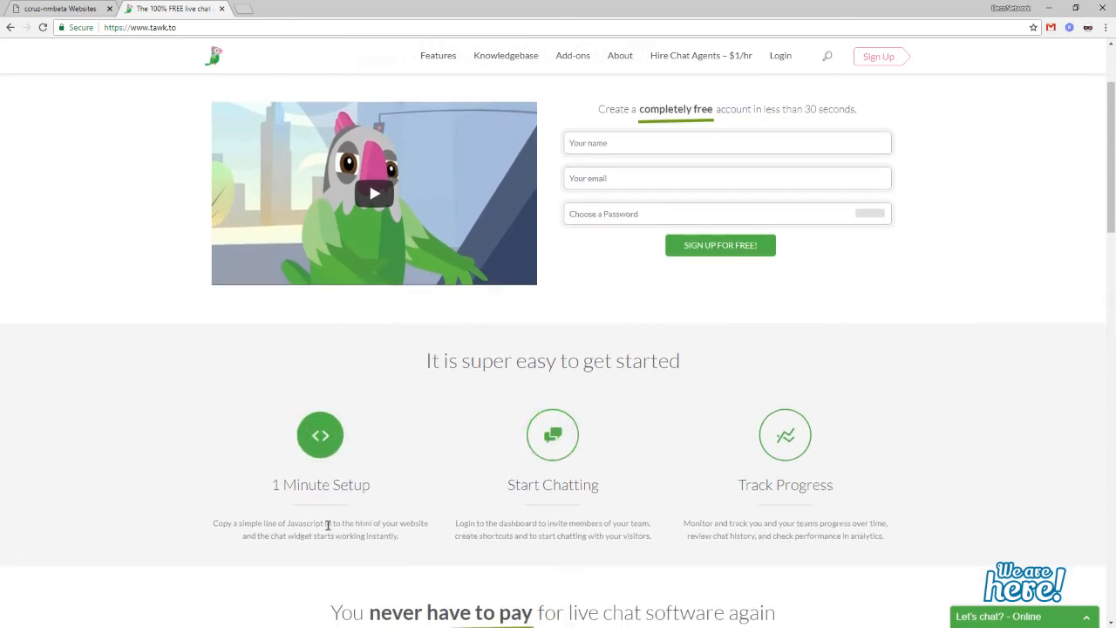
left_click_drag(234, 523, 371, 524)
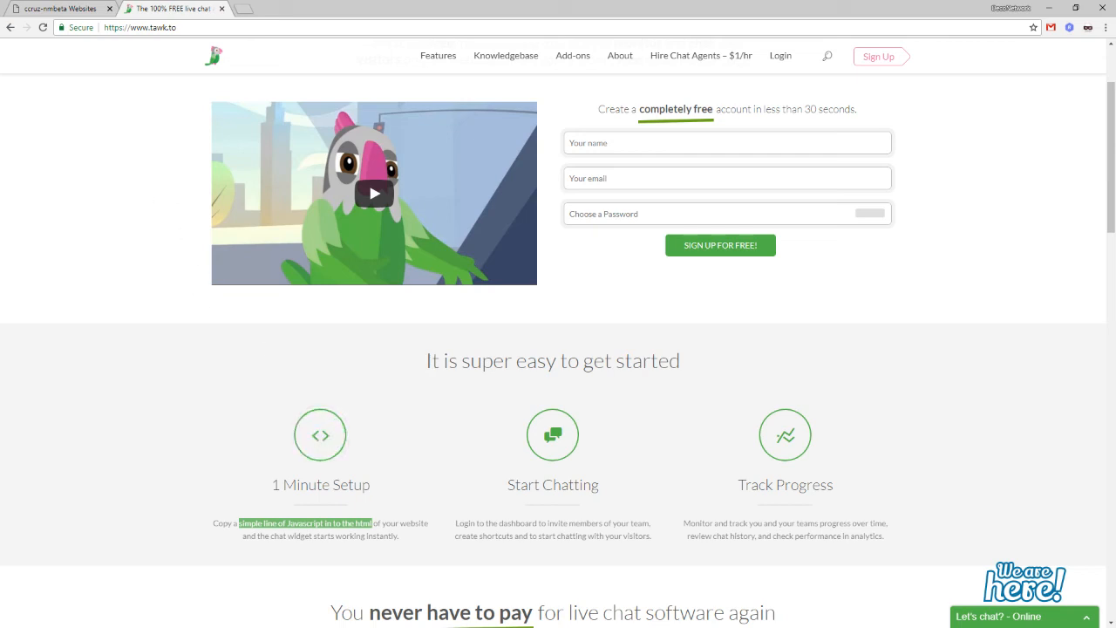
Step: Return to the DecoNetwork websites list and open the ccruz-nmbeta store's website for editing
left_click(60, 8)
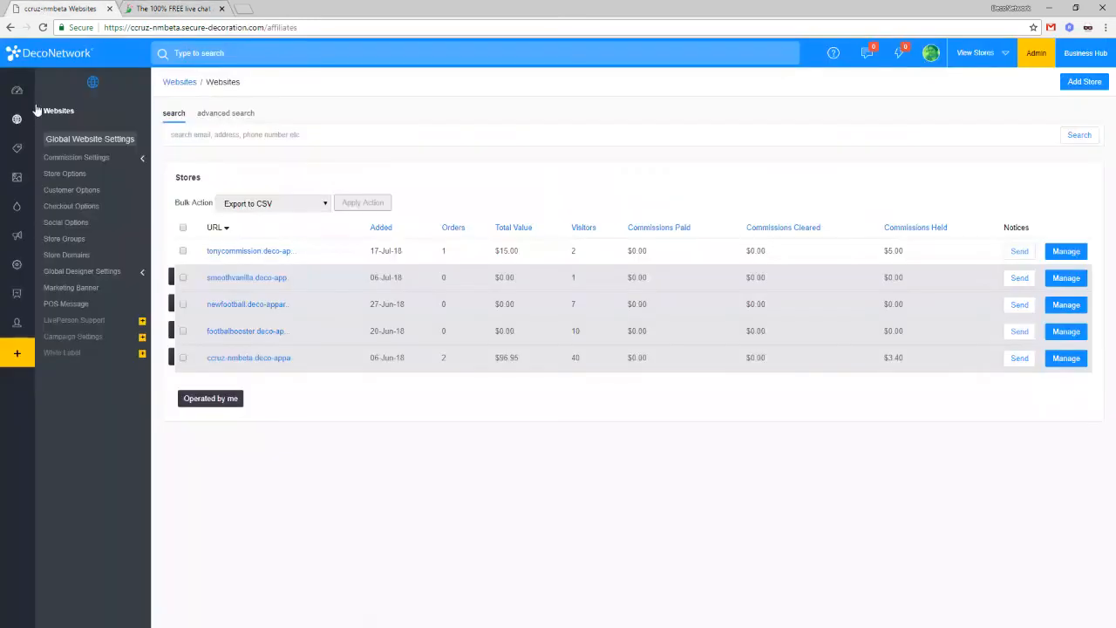
mouse_move(15, 130)
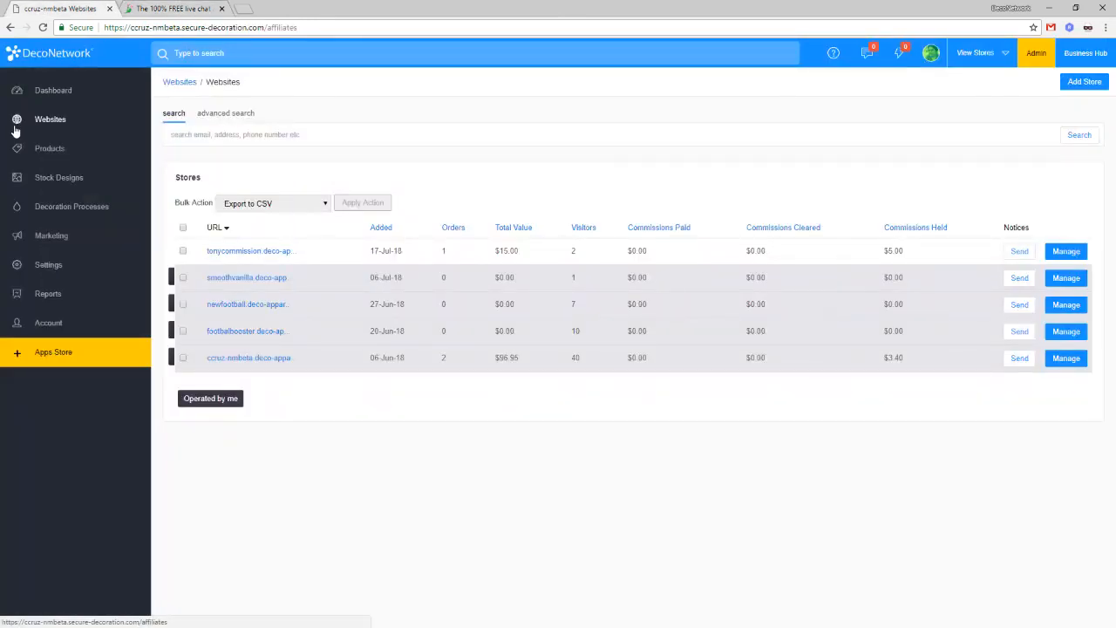
left_click(50, 120)
left_click(248, 360)
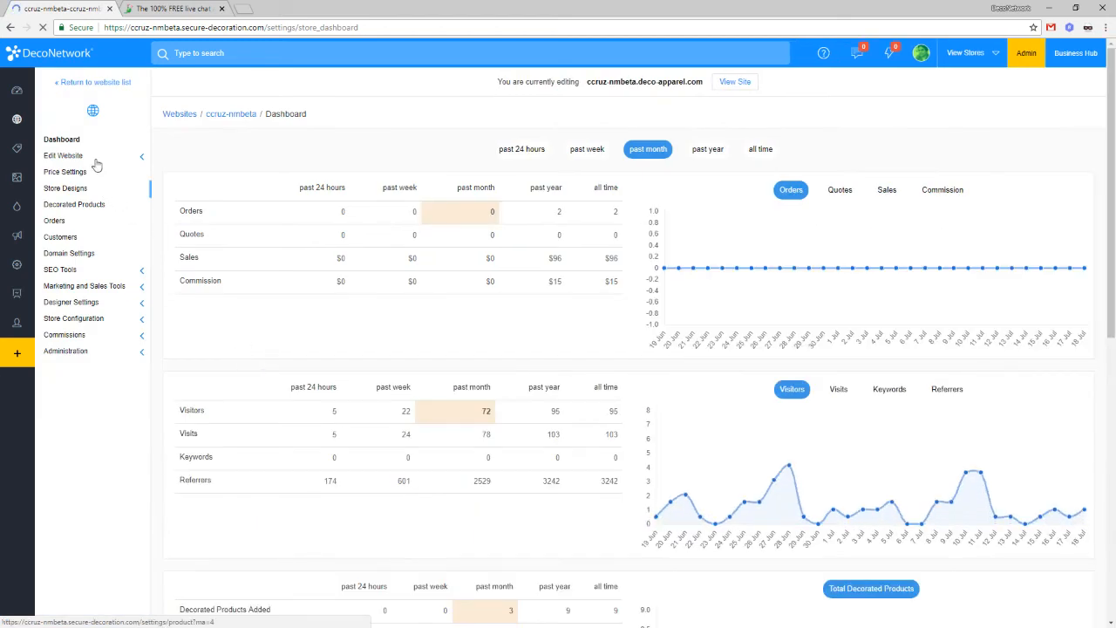
left_click(97, 163)
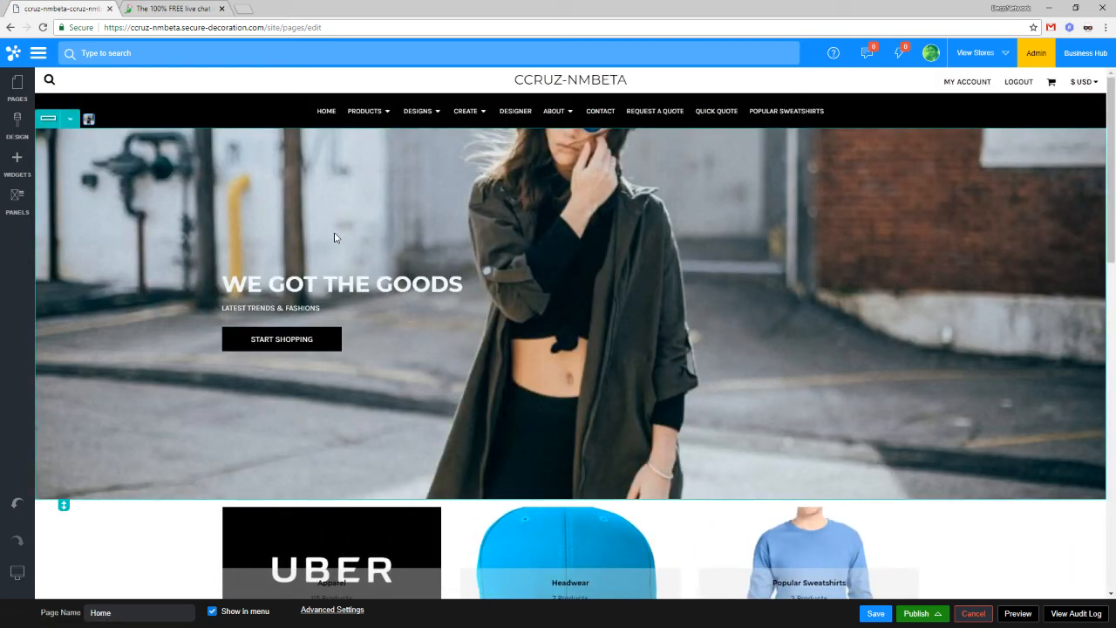
Step: Add an HTML widget to the Home page footer beside the Navigation section and place the cursor in its code area
scroll(595, 242, "down", 1)
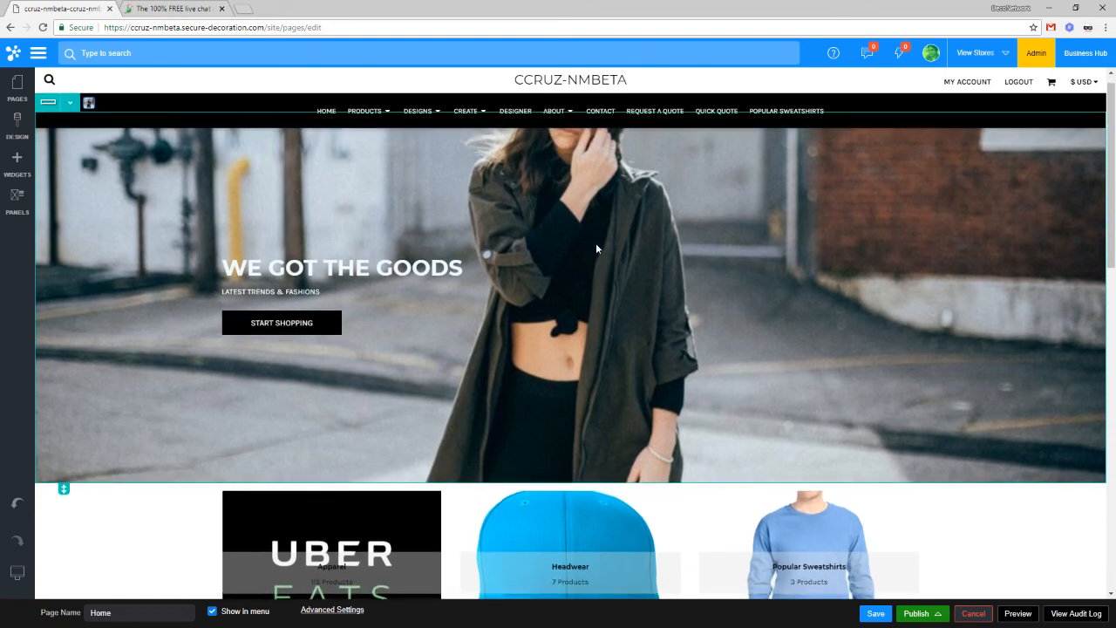
scroll(503, 322, "down", 10)
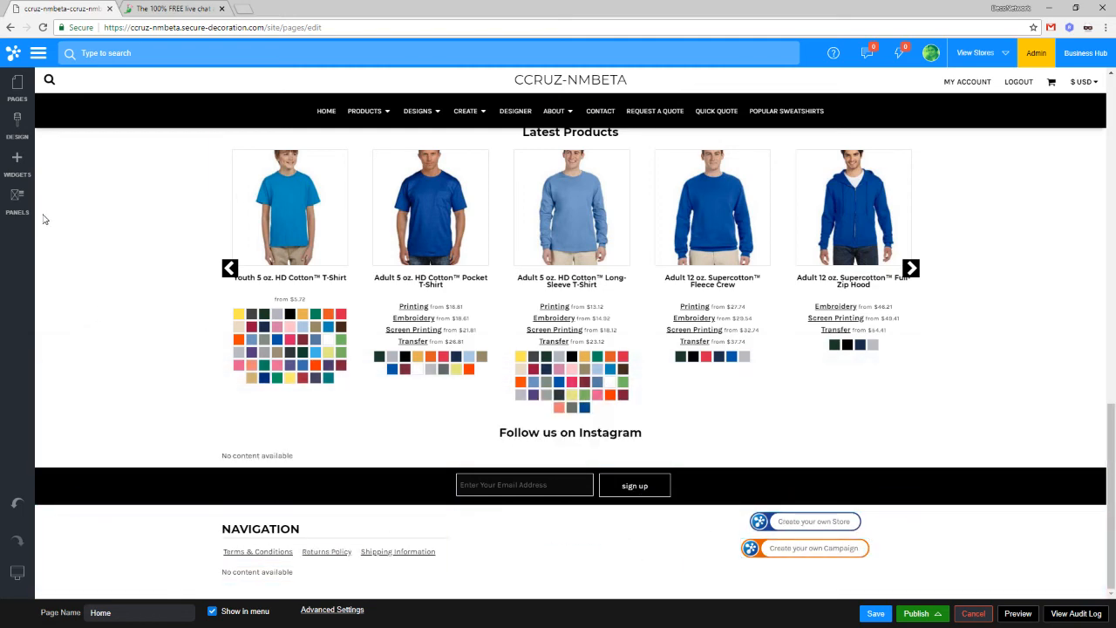
left_click(10, 166)
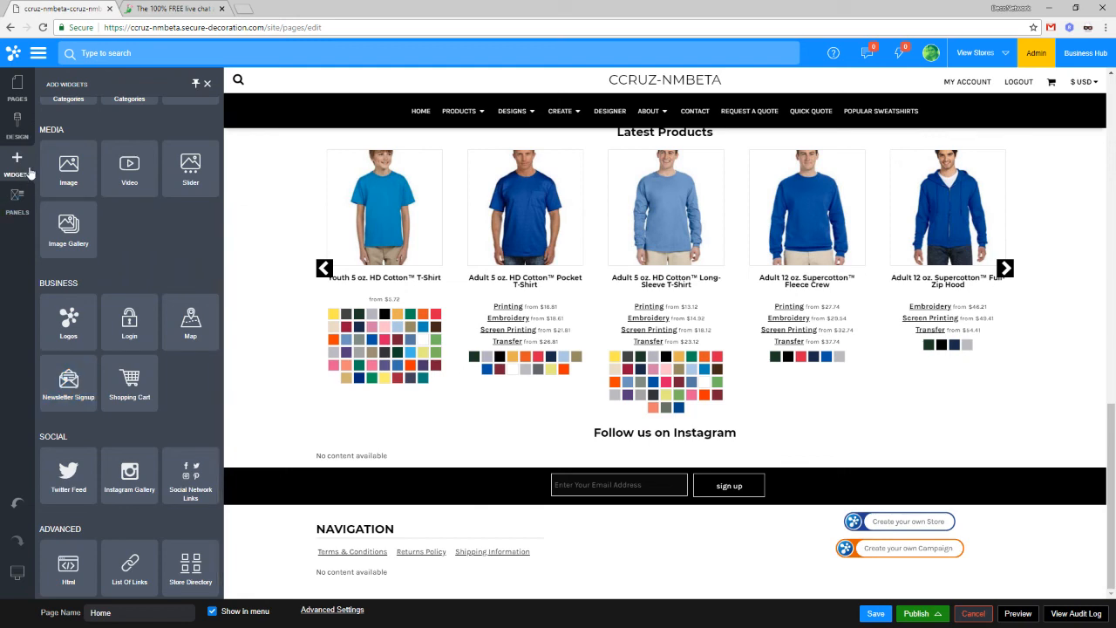
left_click_drag(68, 565, 558, 537)
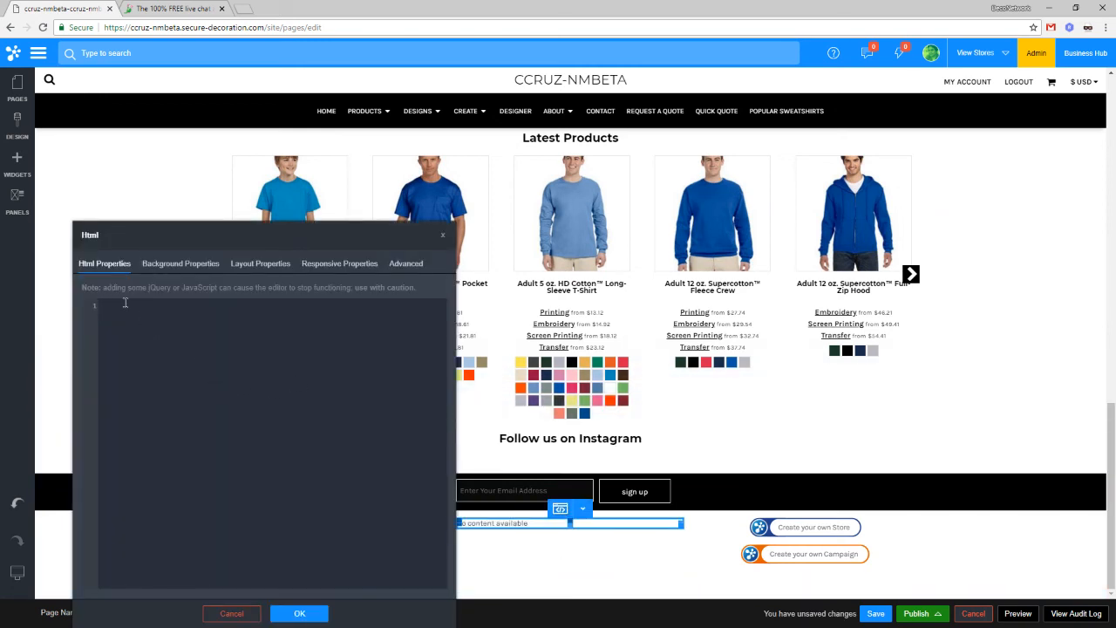
left_click(124, 302)
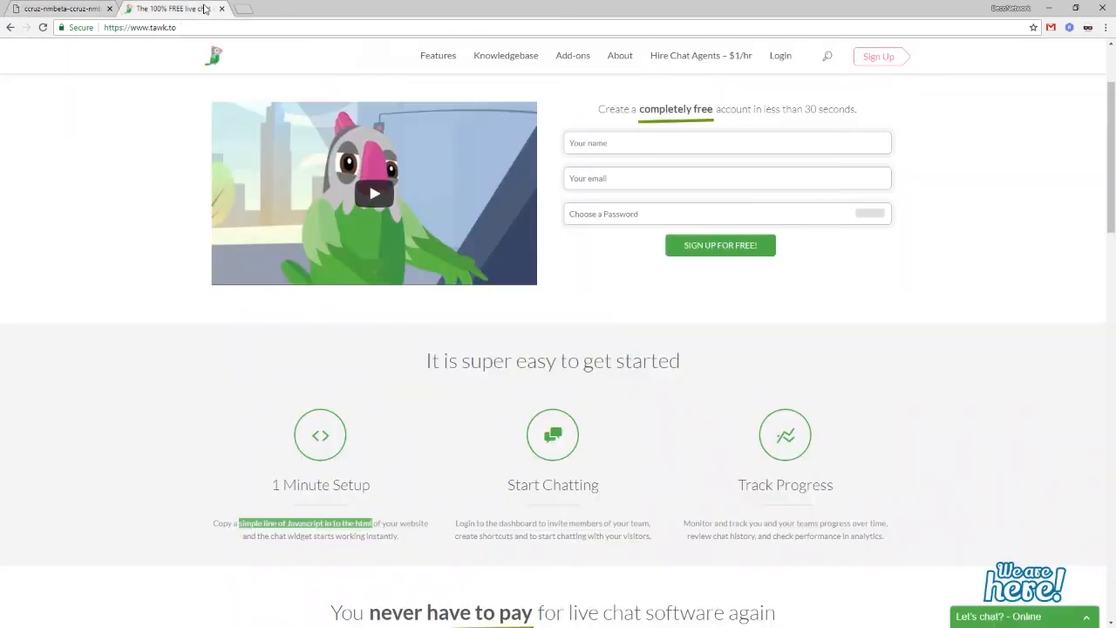
Step: Review and close the Tawk.to page, and leave the website editor for the ccruz-nmbeta dashboard without saving
left_click(207, 9)
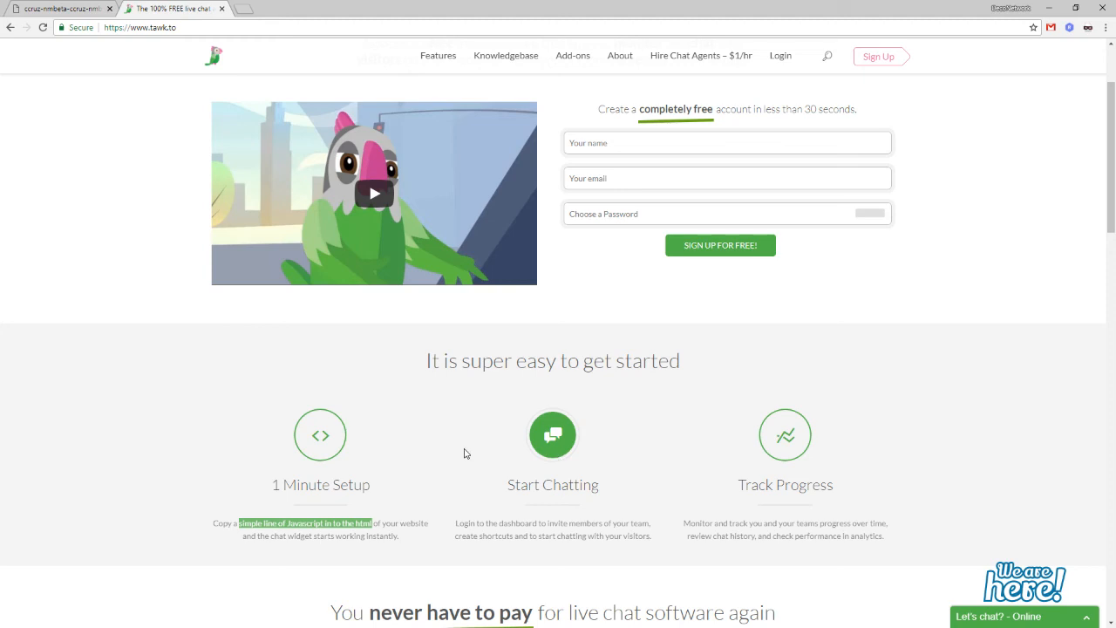
left_click(453, 406)
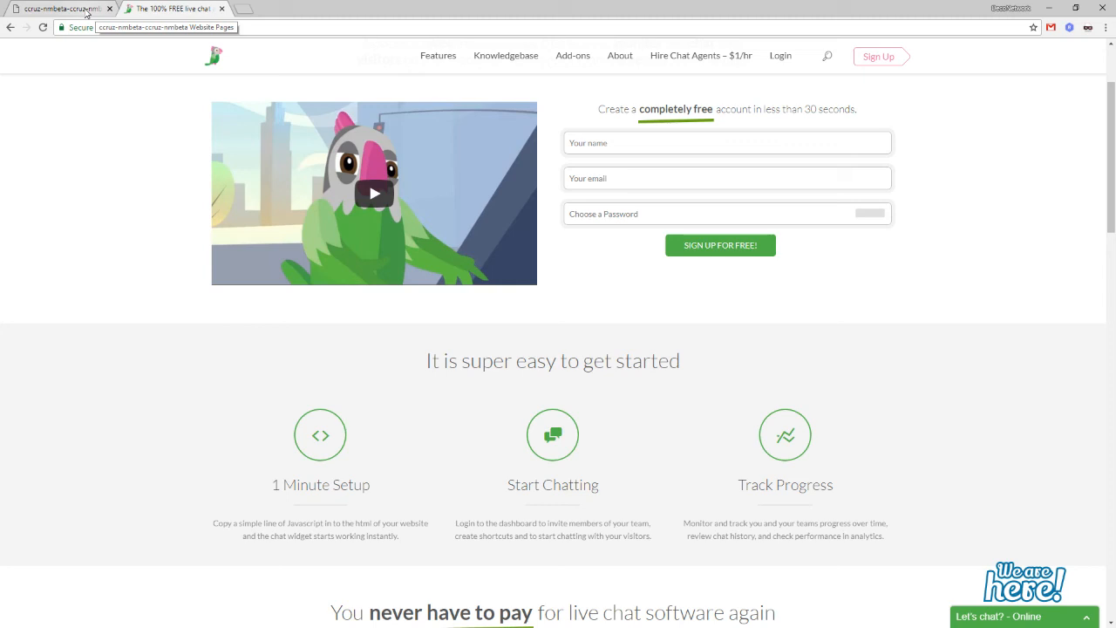
left_click(223, 10)
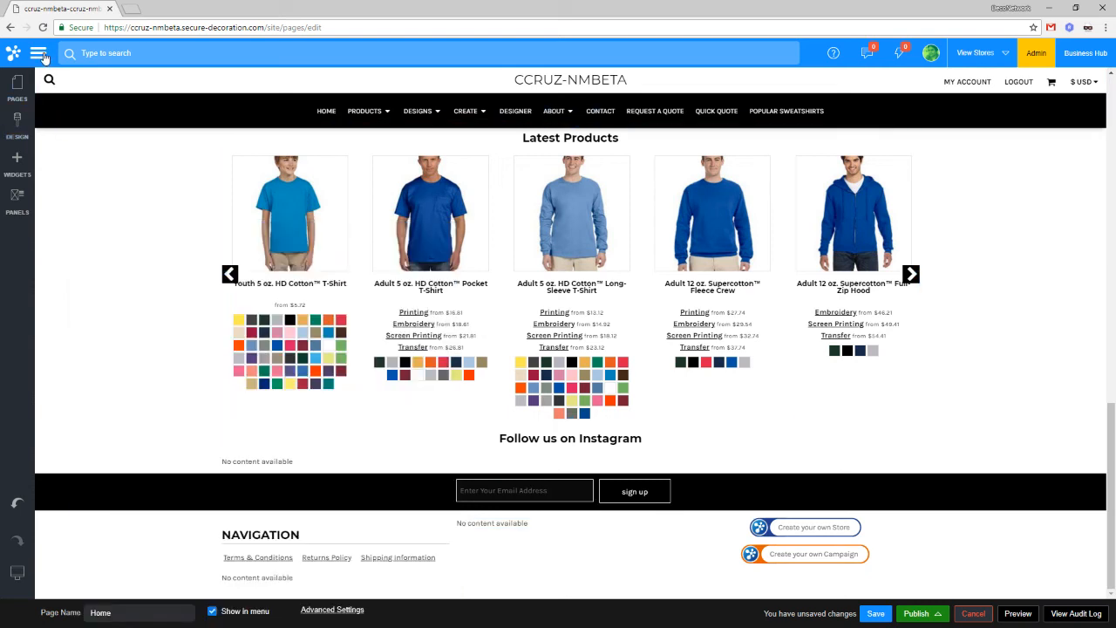
left_click(35, 55)
left_click(60, 142)
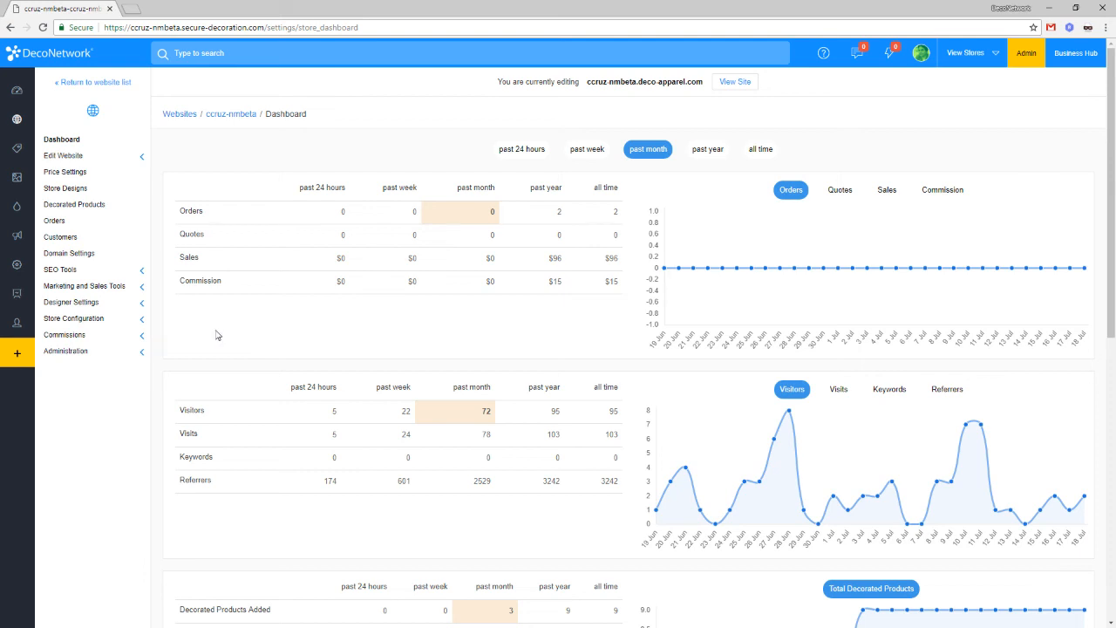
Step: Open the fulfillment center's product list in a new browser tab and switch to it
left_click(123, 278)
left_click(123, 277)
right_click(50, 157)
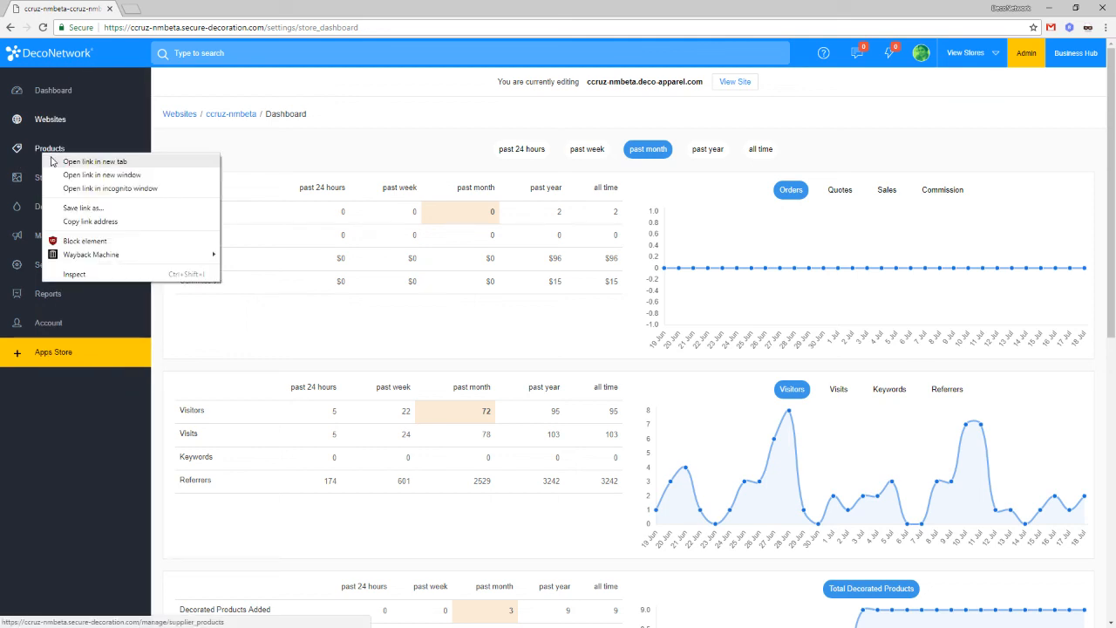
left_click(59, 164)
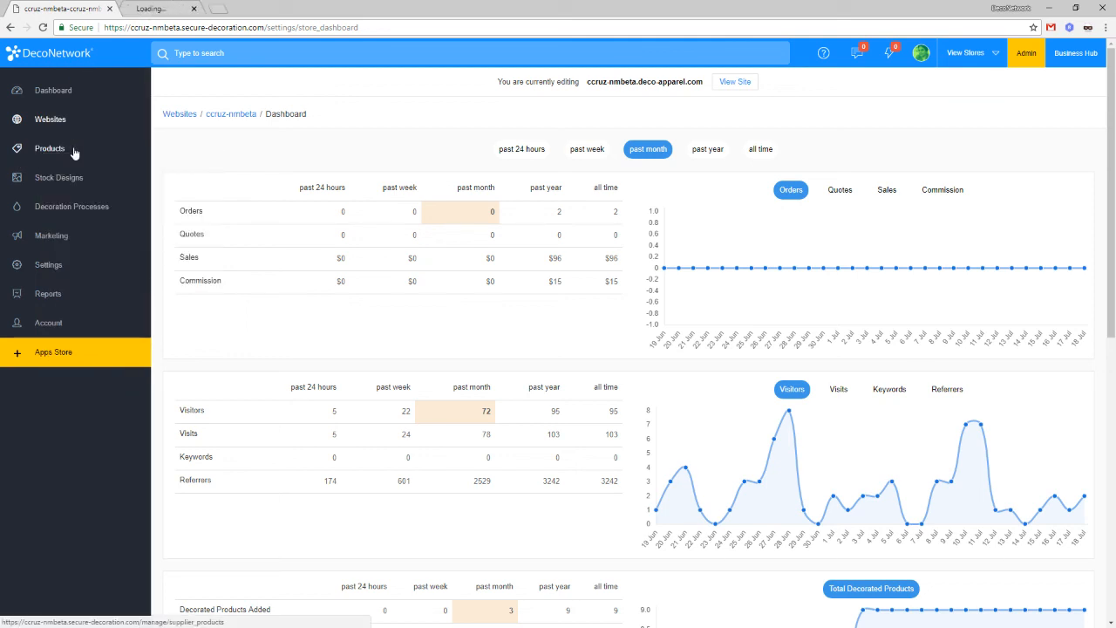
left_click(174, 10)
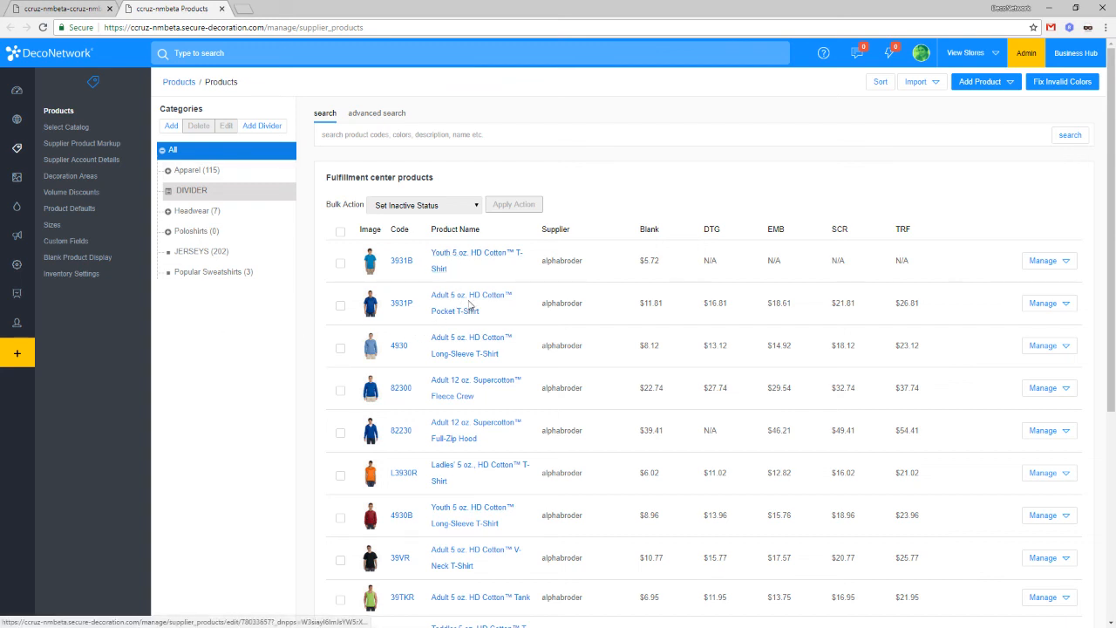
Step: Open the pricing of the Adult 5 oz. HD Cotton Pocket T-Shirt (3931P) and highlight its blank product price
left_click(470, 296)
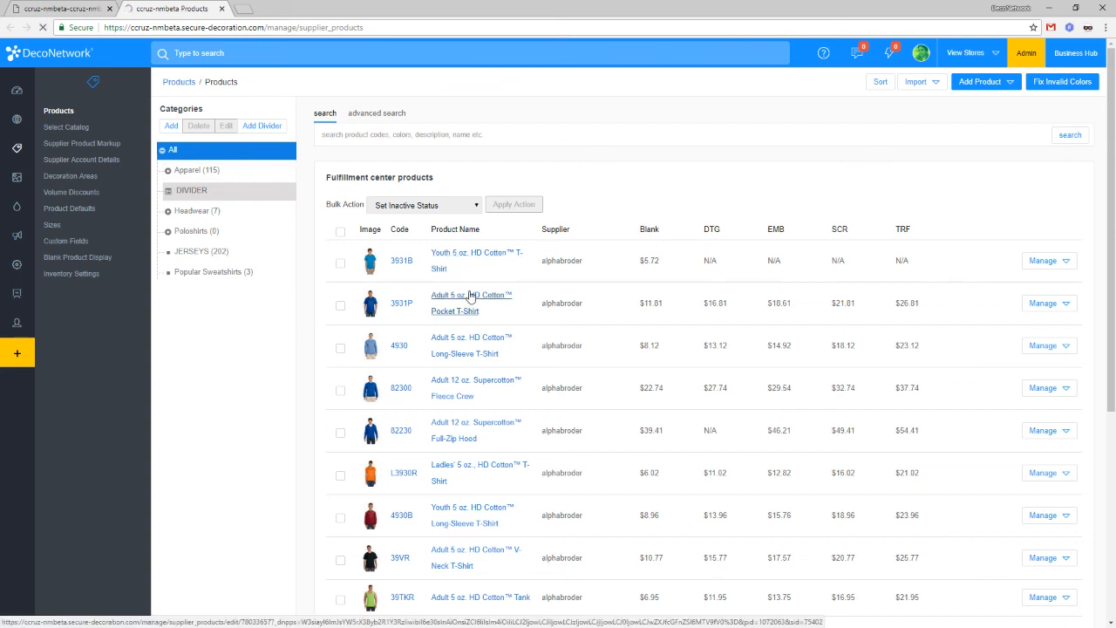
left_click(176, 236)
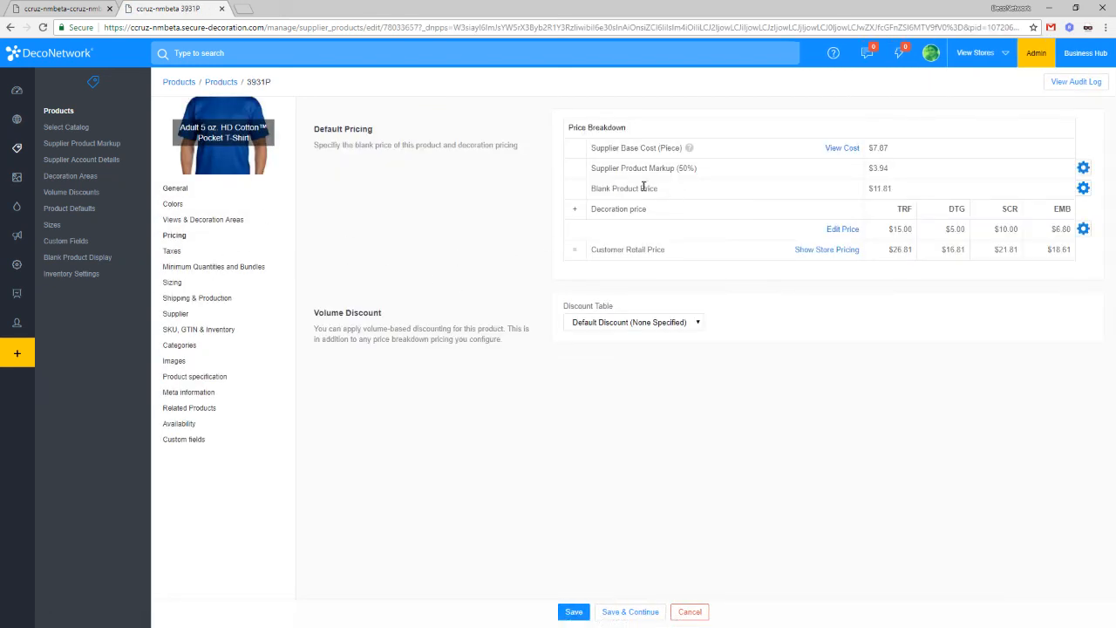
double_click(598, 189)
left_click_drag(597, 190, 927, 187)
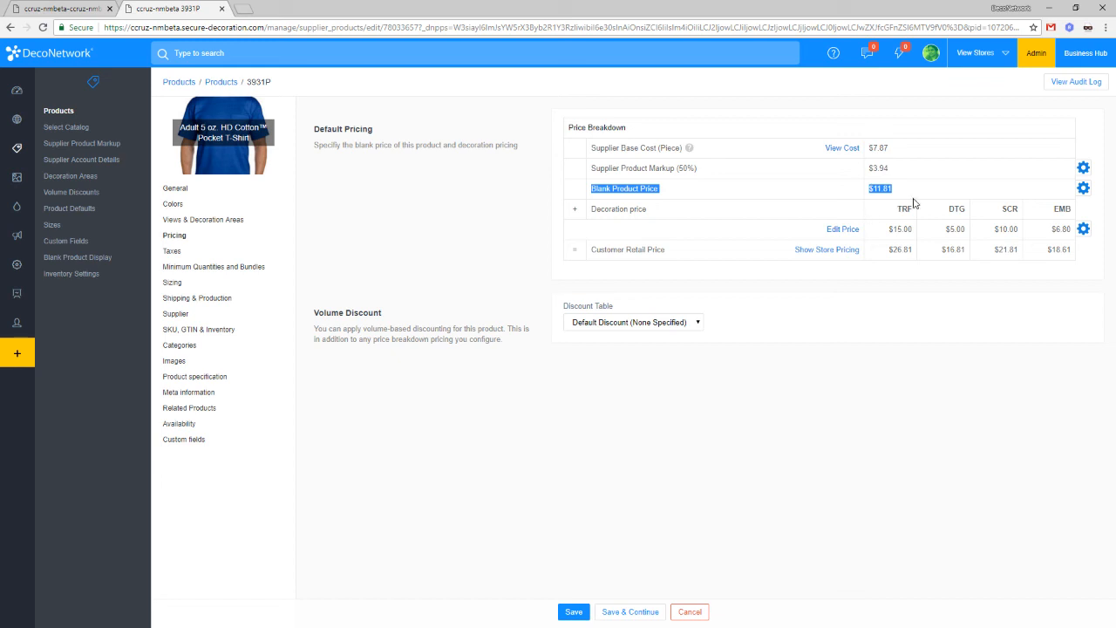
Step: Examine how the supplier base cost and supplier product markup make up the blank product price in the Price Breakdown
left_click(888, 178)
left_click_drag(885, 177, 593, 155)
double_click(600, 187)
left_click_drag(907, 182, 909, 189)
left_click(908, 193)
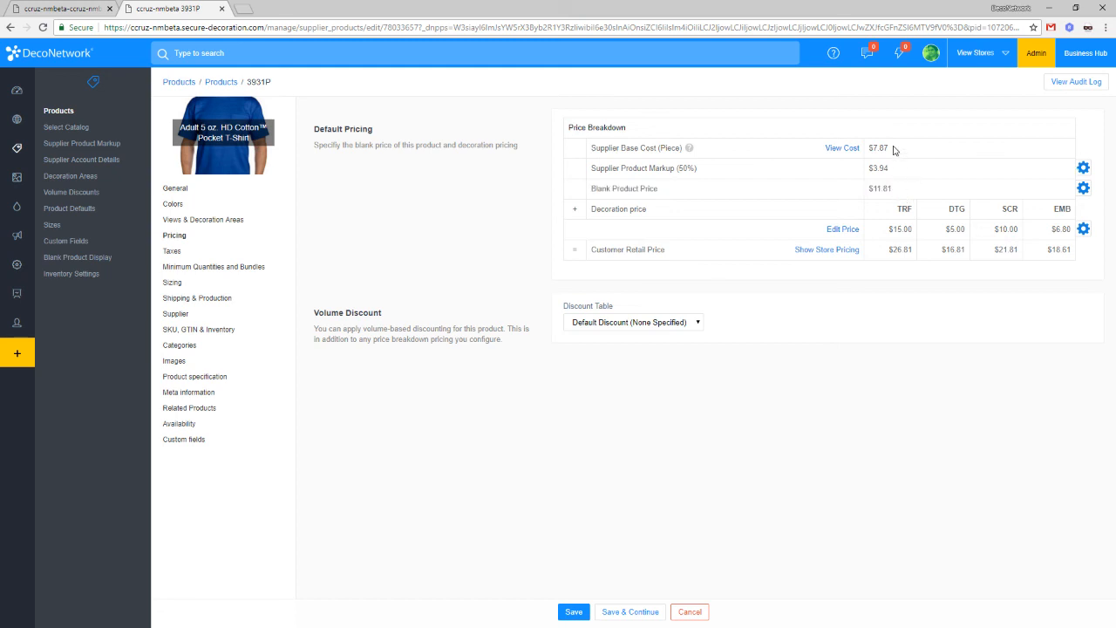
left_click_drag(894, 150, 807, 150)
left_click_drag(911, 173, 573, 152)
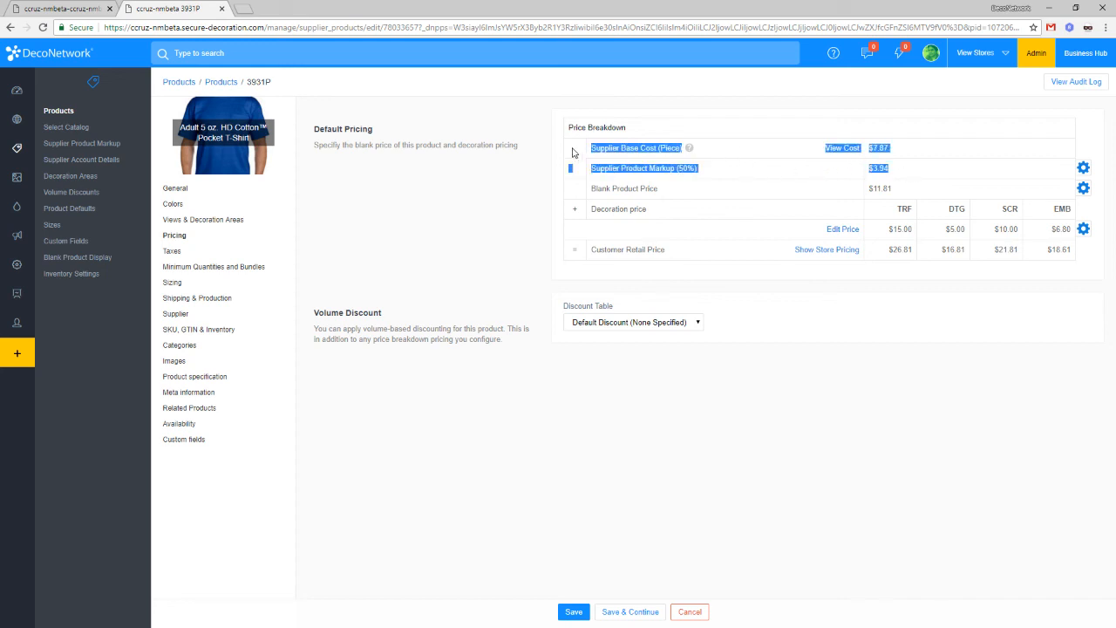
double_click(600, 187)
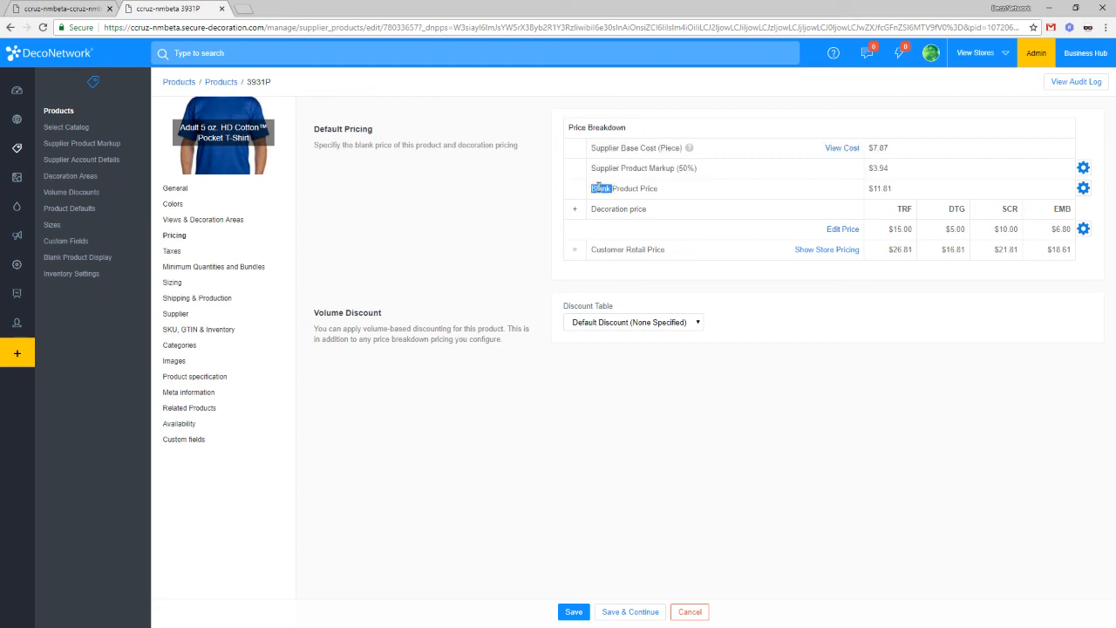
left_click_drag(598, 185, 661, 190)
left_click(613, 185)
left_click_drag(600, 189, 658, 191)
left_click_drag(907, 187, 874, 186)
Step: Examine the TRF, DTG, SCR and EMB decoration prices alongside the blank product price
left_click(901, 229)
left_click_drag(901, 228, 1050, 230)
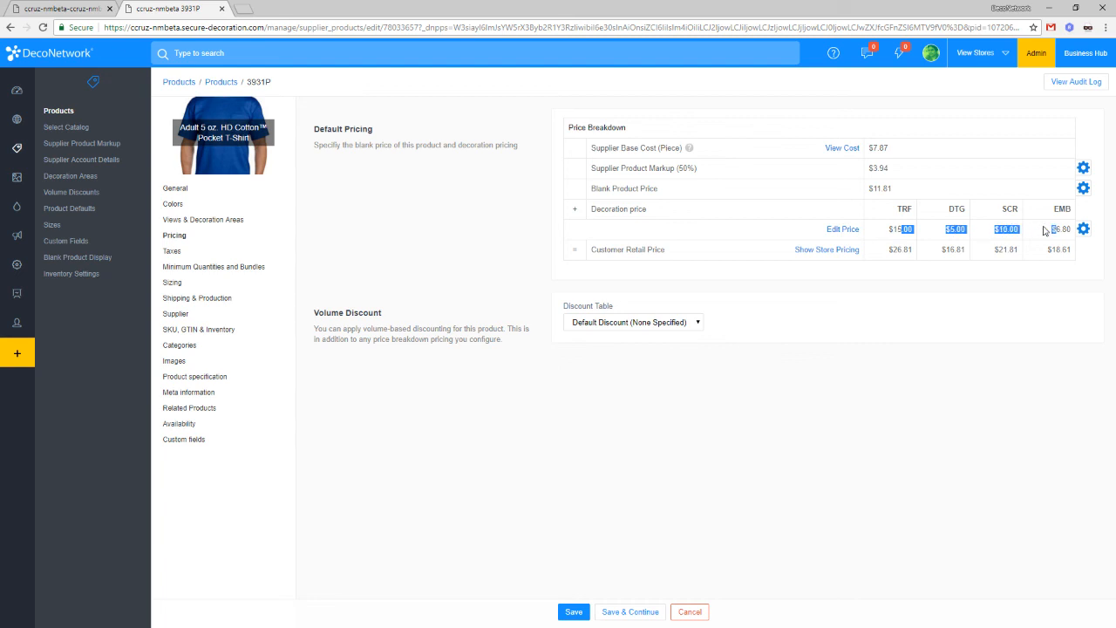
left_click(904, 237)
double_click(896, 228)
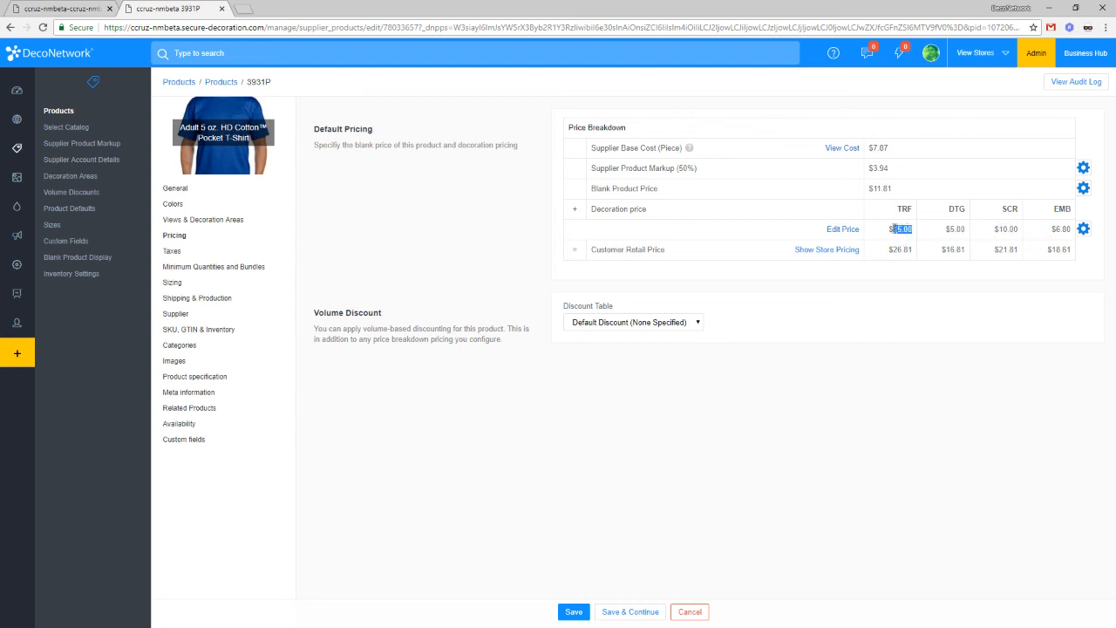
left_click(955, 227)
left_click_drag(955, 229, 993, 235)
left_click(974, 242)
left_click_drag(890, 231, 1071, 230)
left_click(997, 230)
left_click_drag(1069, 230, 891, 231)
left_click_drag(904, 195, 870, 194)
left_click_drag(1021, 232, 998, 241)
Step: Open the tonycommission store's dashboard from the website list and look for its administration settings
left_click(26, 128)
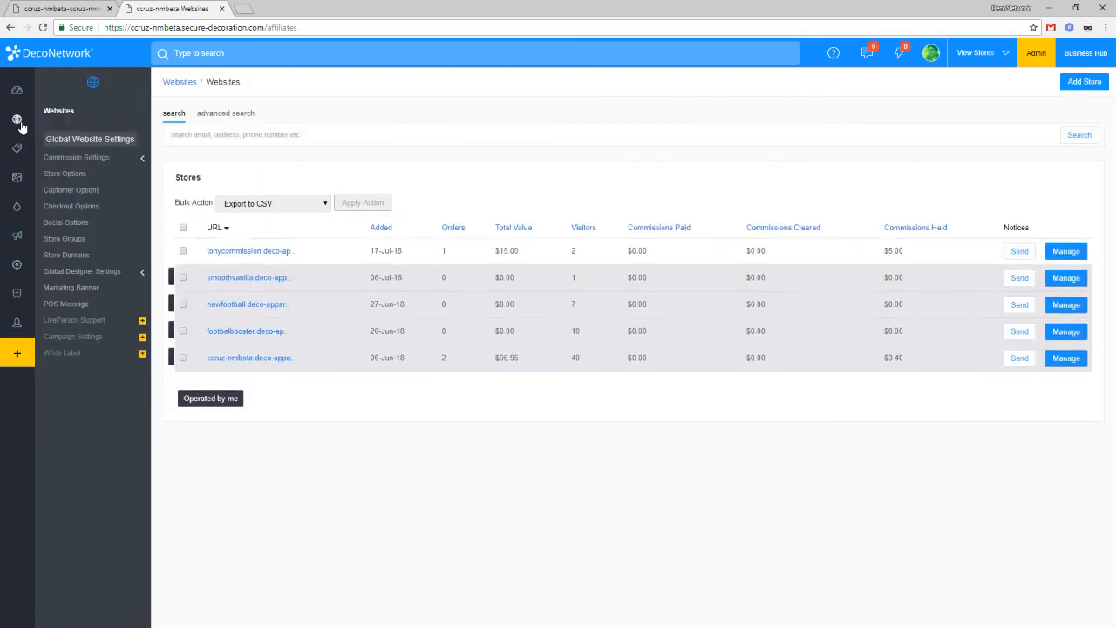
mouse_move(30, 193)
left_click(256, 253)
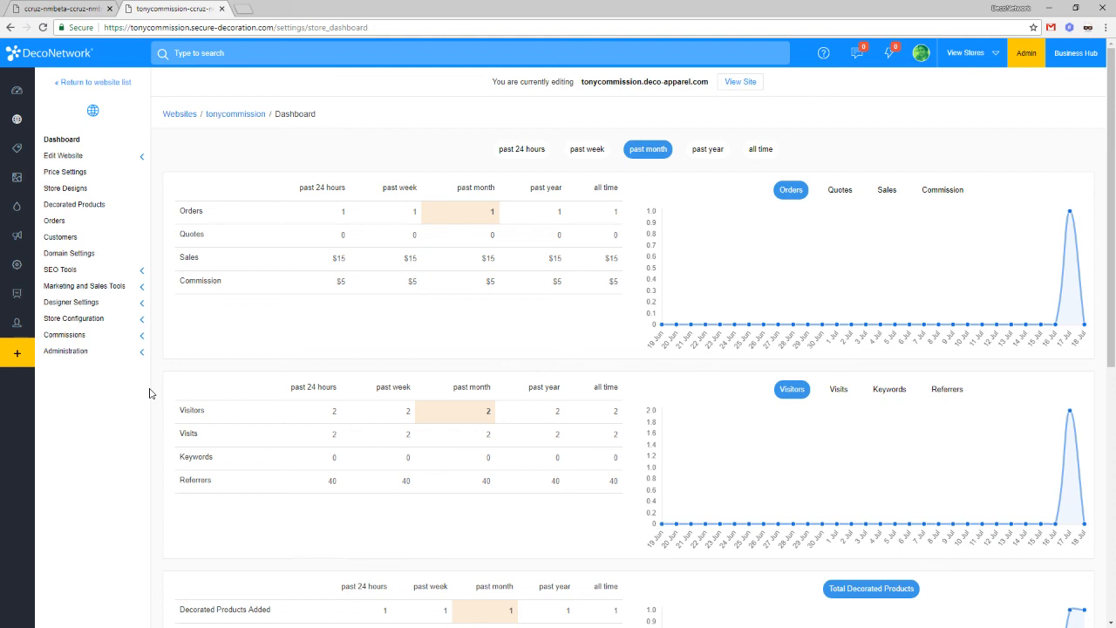
left_click(104, 356)
Step: Check the global standard commission rate in Commission Settings and return to the website list
mouse_move(20, 129)
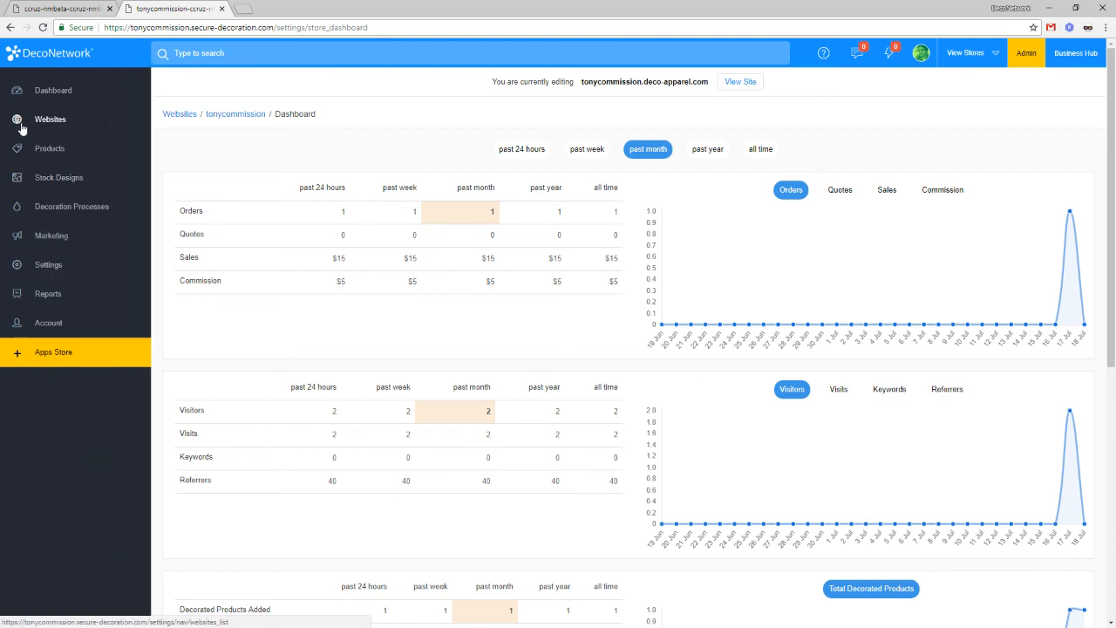
left_click(21, 127)
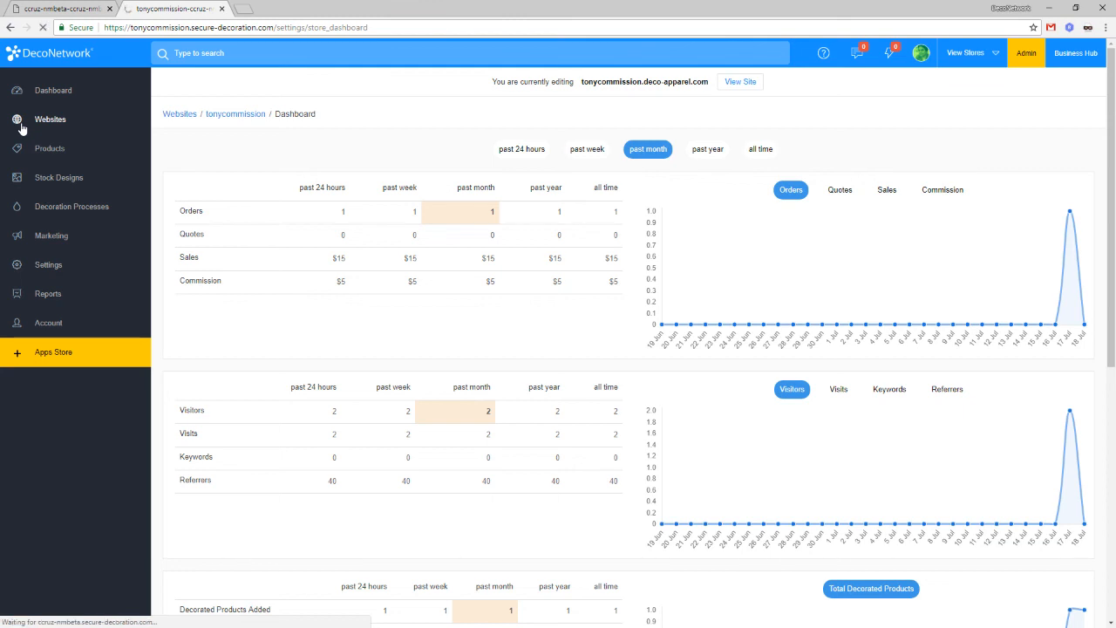
left_click(120, 158)
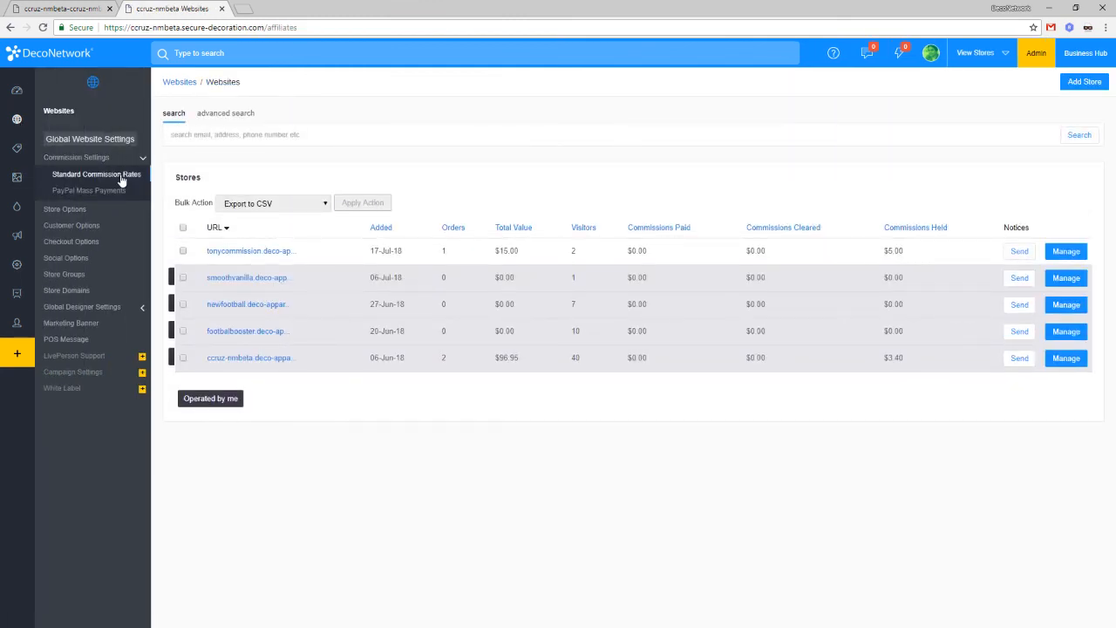
left_click(122, 177)
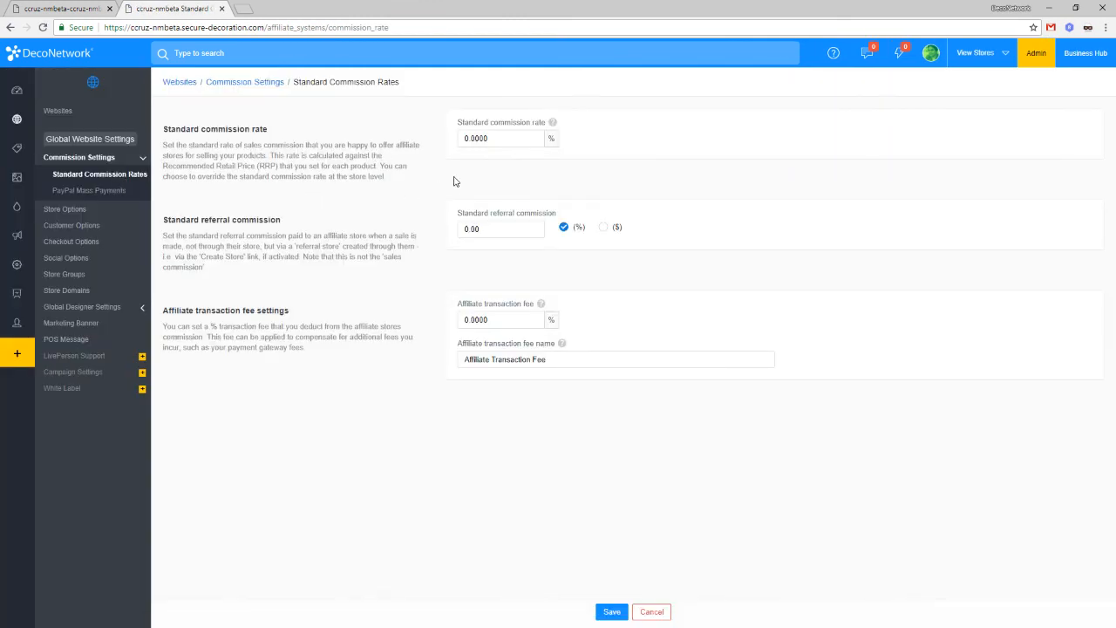
left_click(483, 138)
double_click(482, 138)
left_click(11, 26)
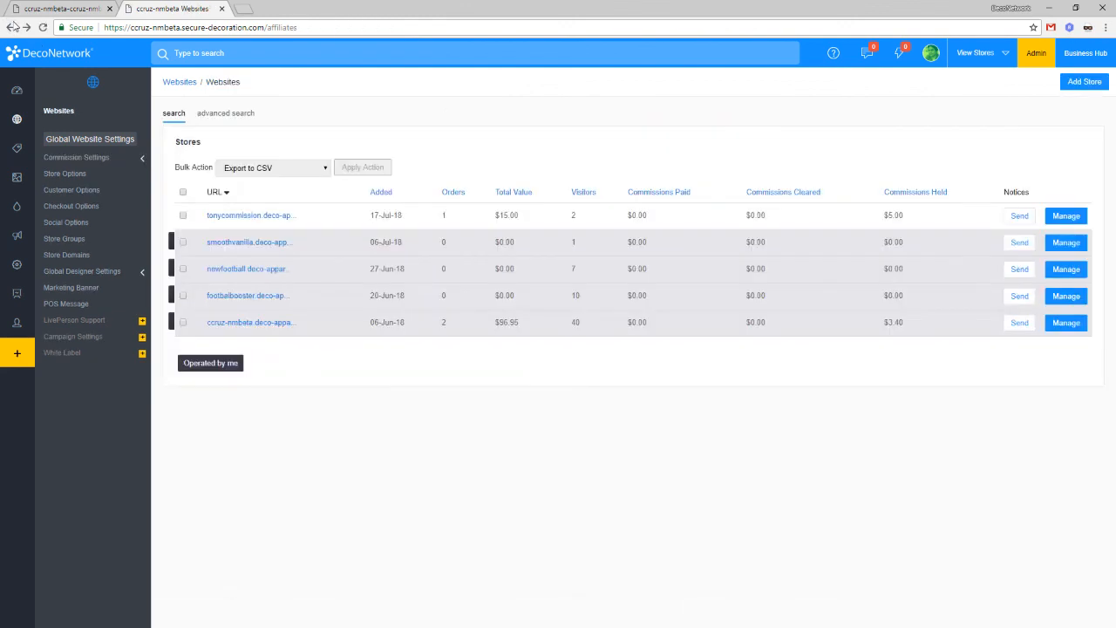
Step: Override the standard commission rate in the tonycommission store's Store Commission Settings with a store default rate of 50%
left_click(266, 252)
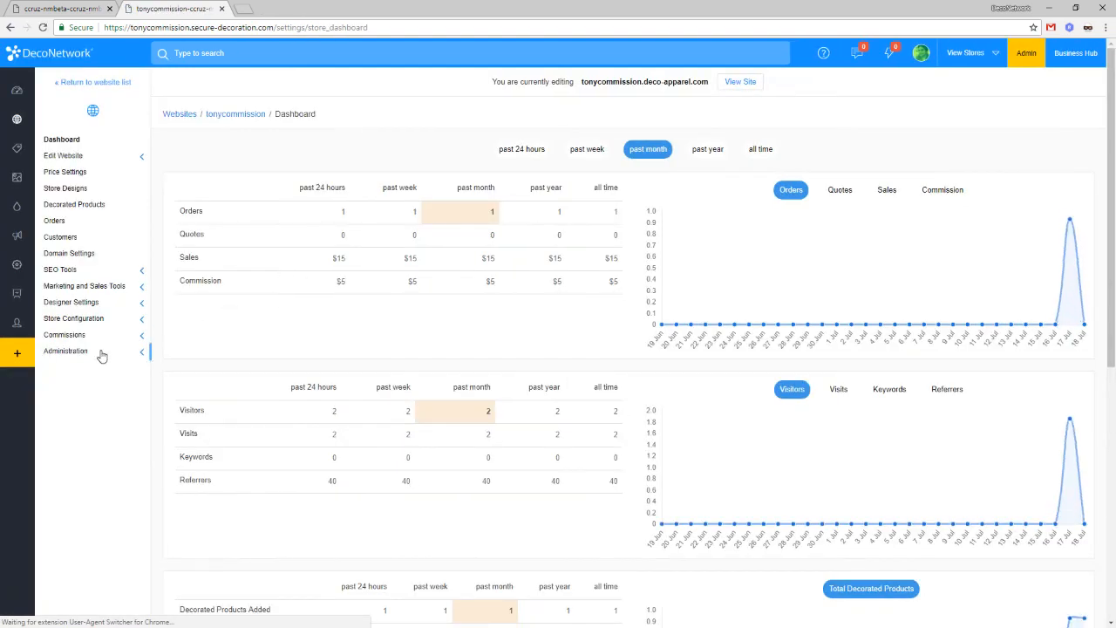
left_click(97, 352)
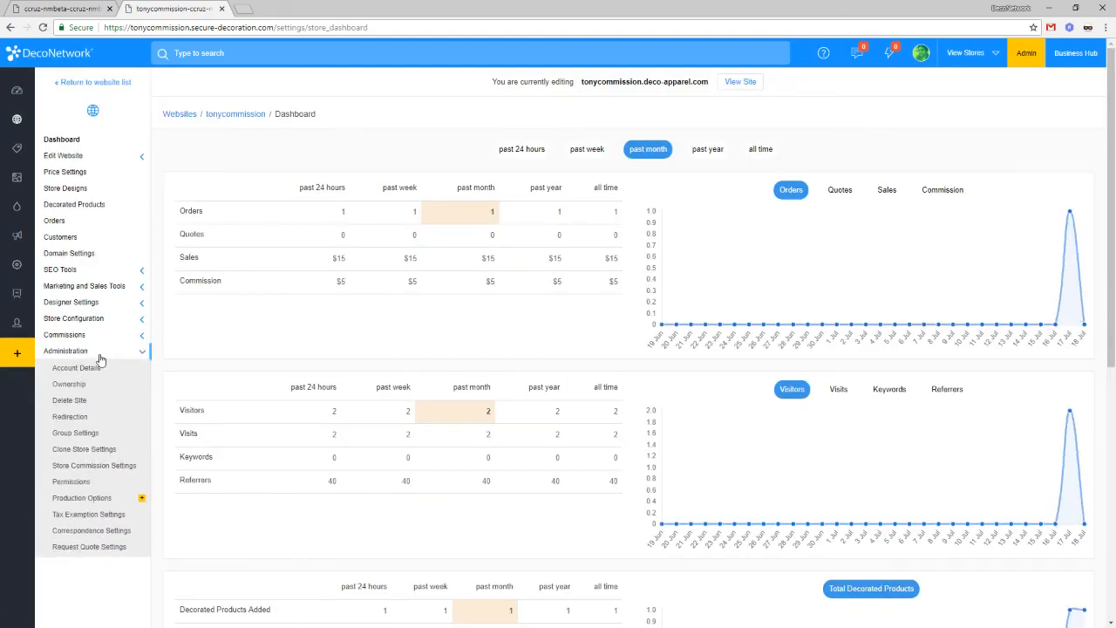
left_click(115, 468)
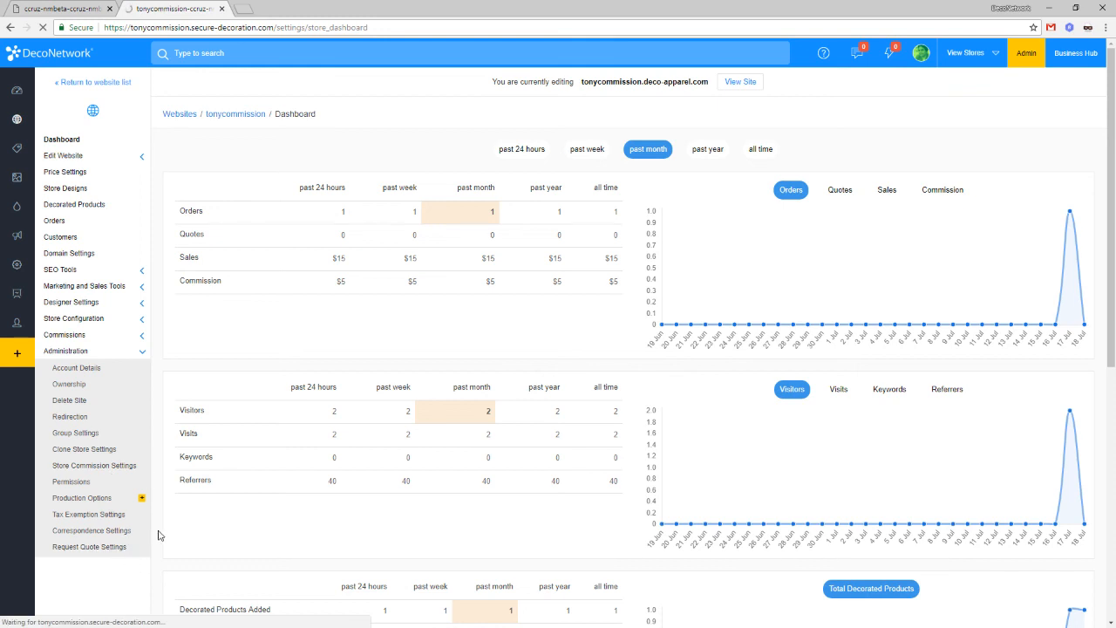
left_click(531, 344)
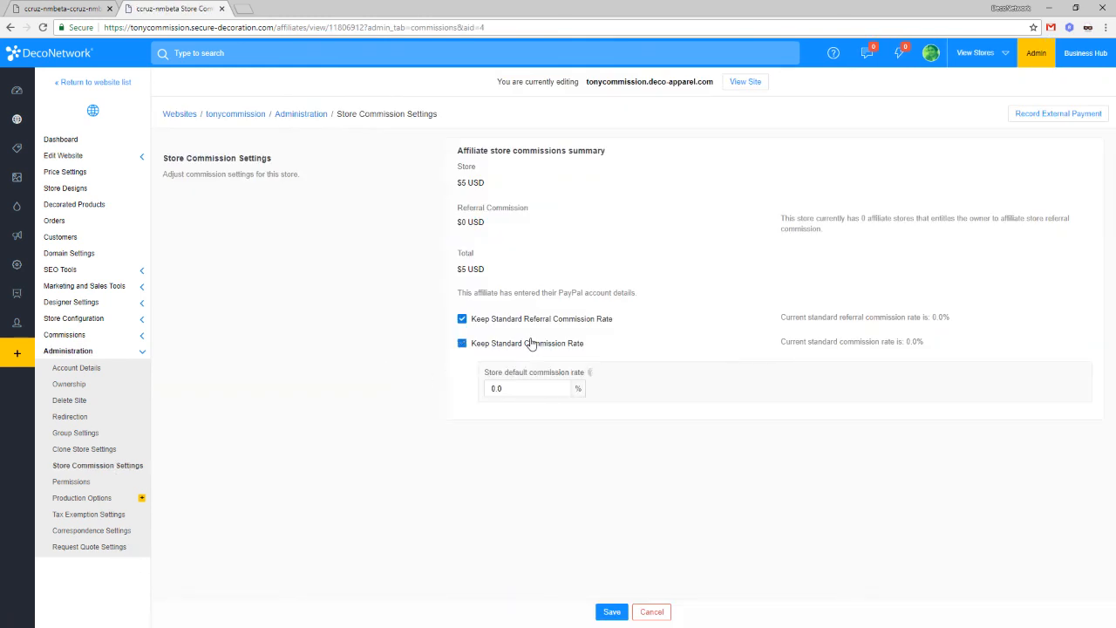
left_click(523, 390)
double_click(524, 392)
type("50")
left_click(457, 486)
double_click(508, 389)
Step: Set the tonycommission store's default markup as percentage of wholesale to 0 in Price Settings without saving
left_click(73, 177)
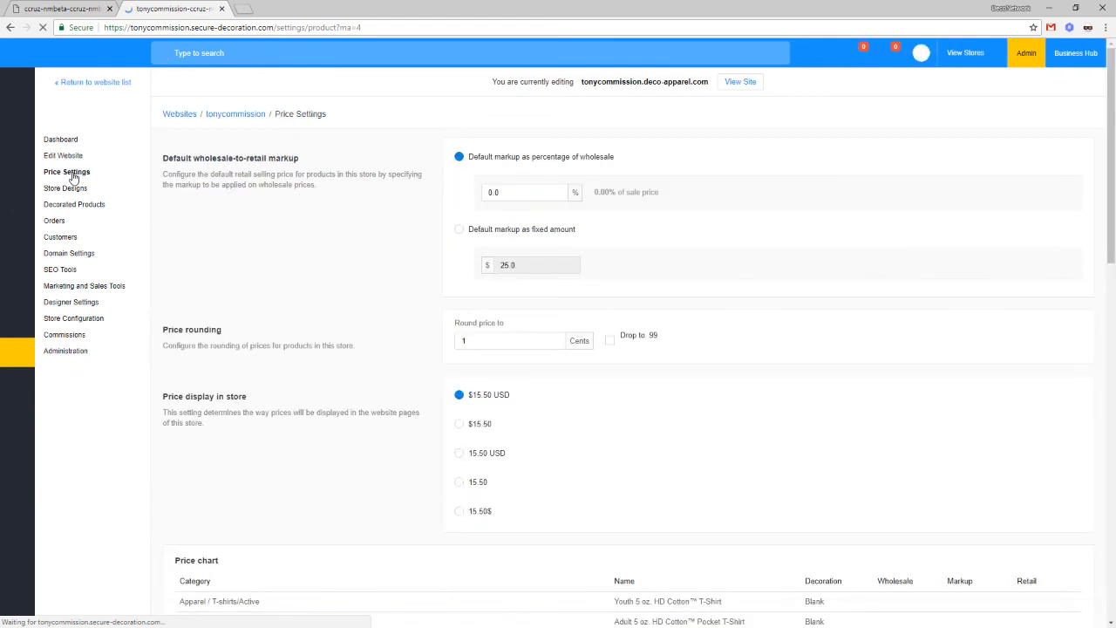
double_click(496, 192)
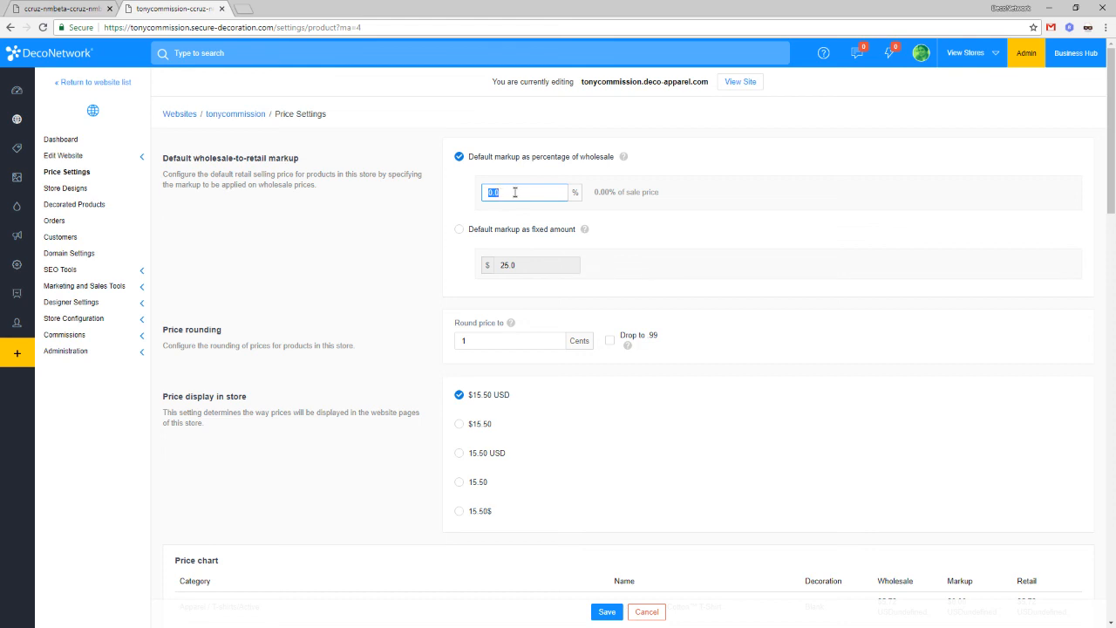
type("0")
double_click(515, 192)
Step: Compare the current standard commission rate in Store Commission Settings with the default percentage-of-wholesale markup in Price Settings
left_click(120, 355)
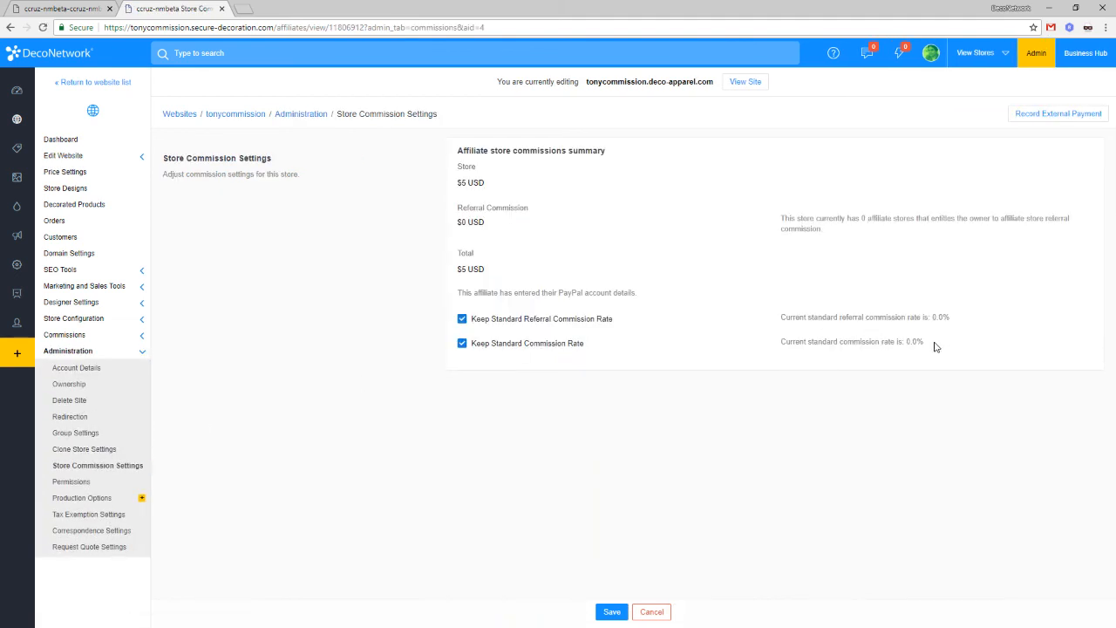
left_click_drag(932, 344, 782, 346)
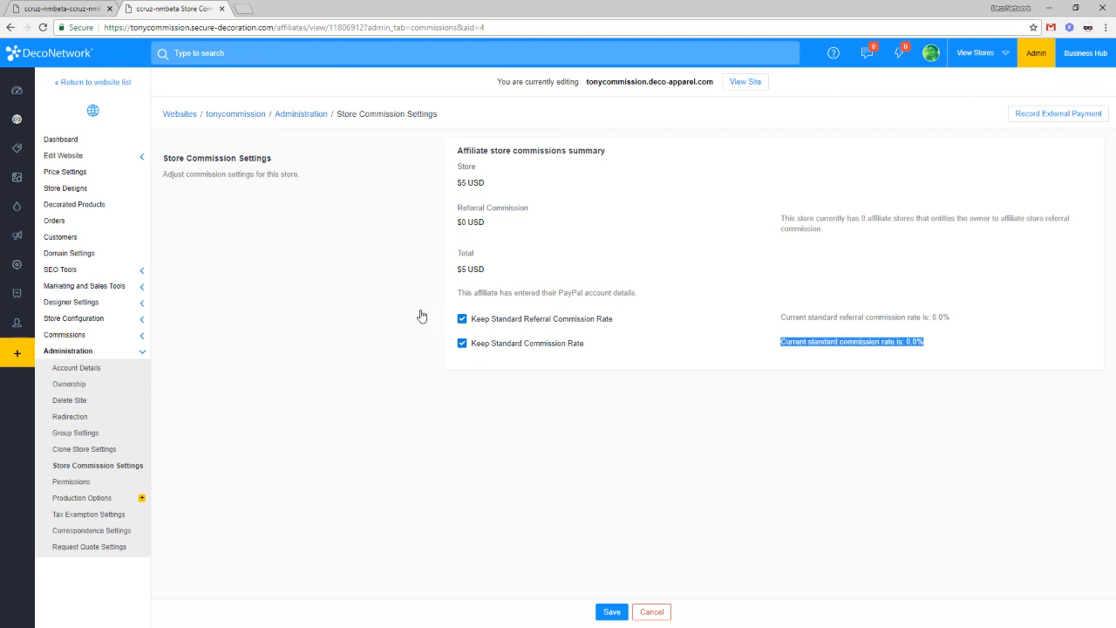
left_click(77, 177)
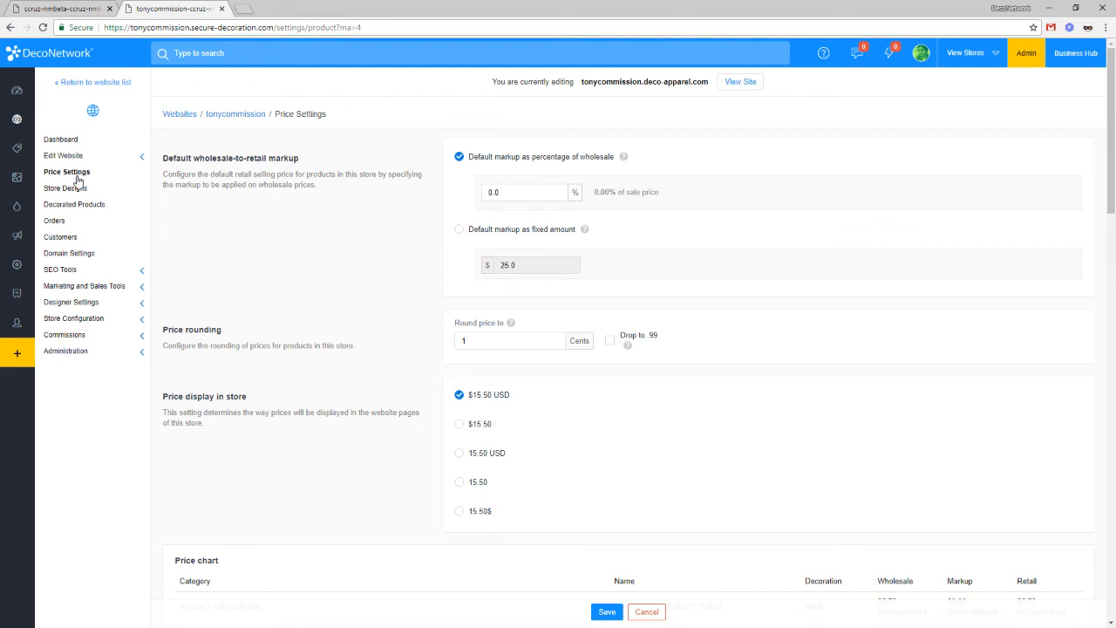
double_click(518, 199)
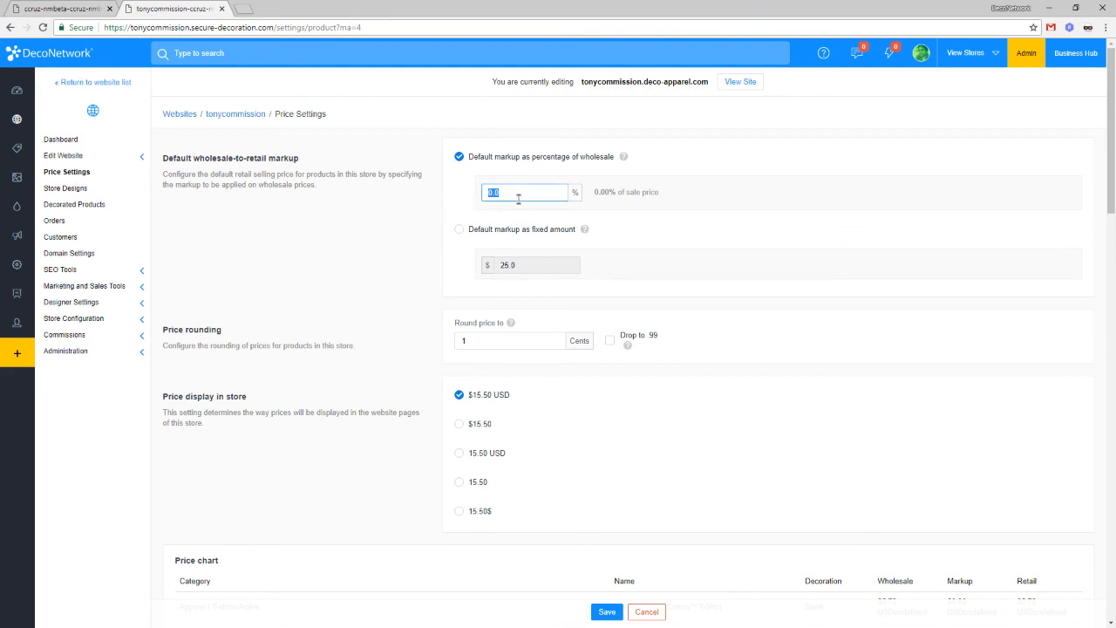